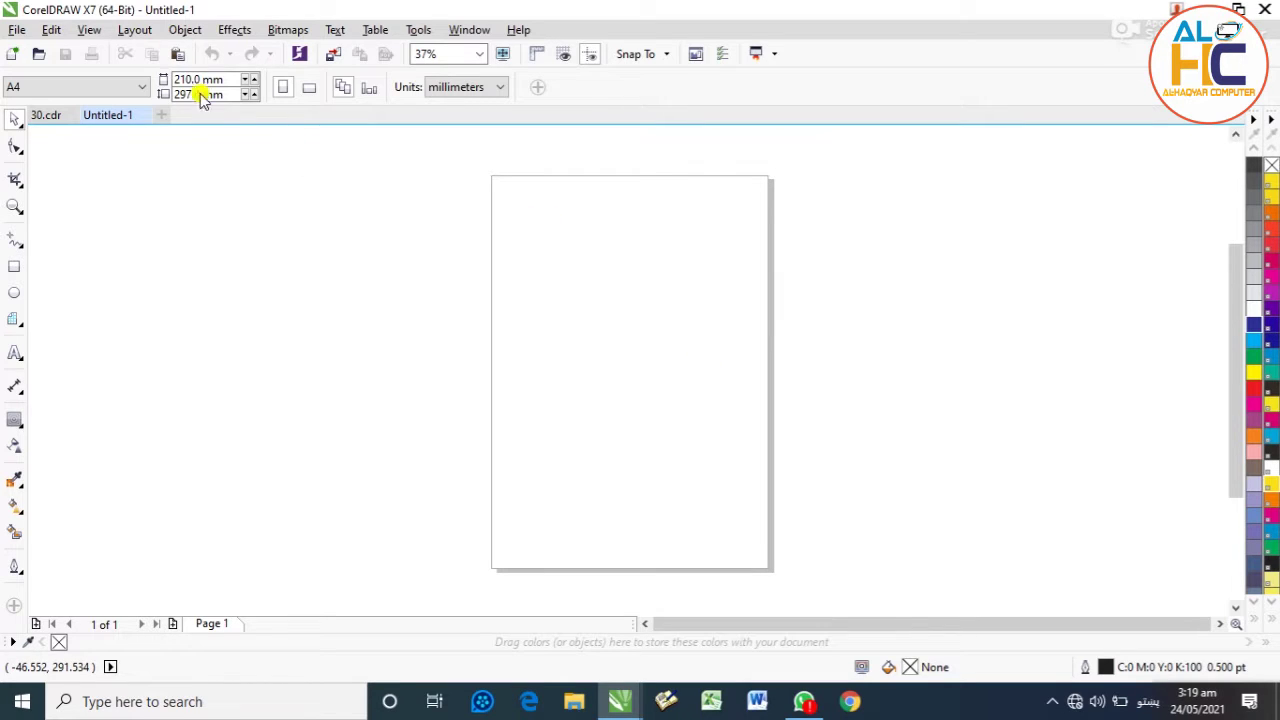
{"action": "left_click", "coordinate": [17, 29]}
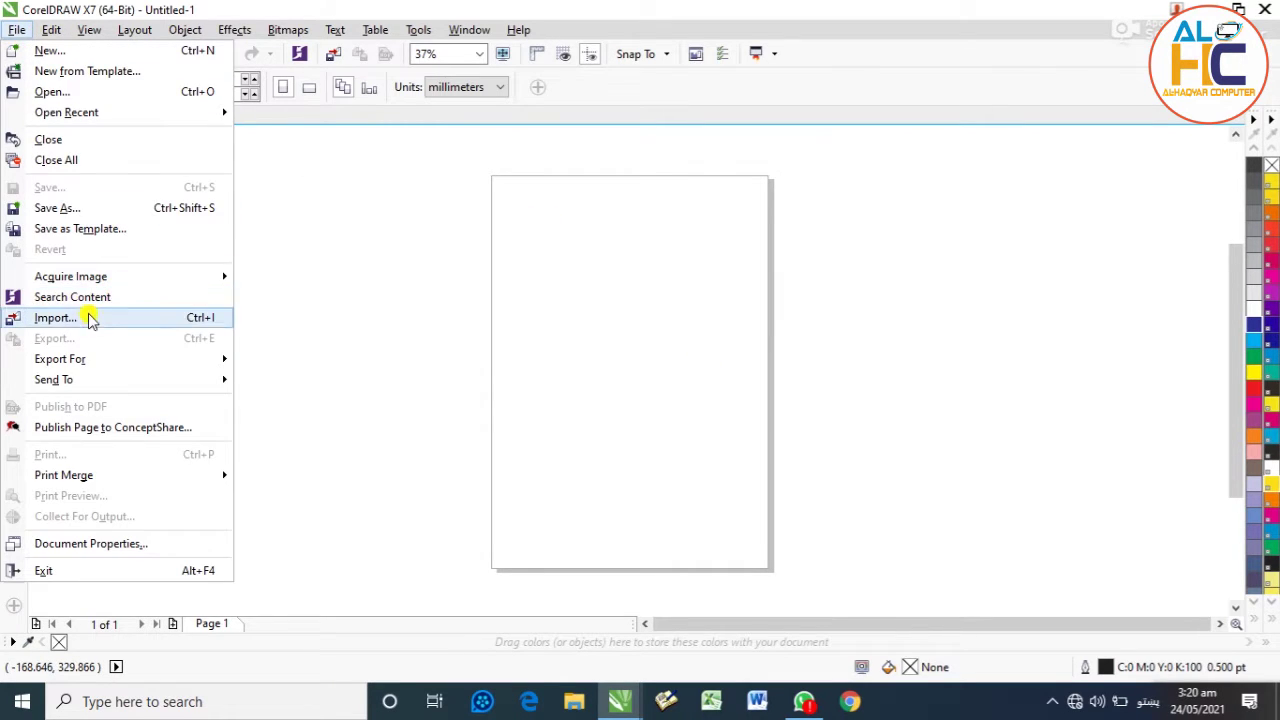
{"action": "mouse_move", "coordinate": [80, 357]}
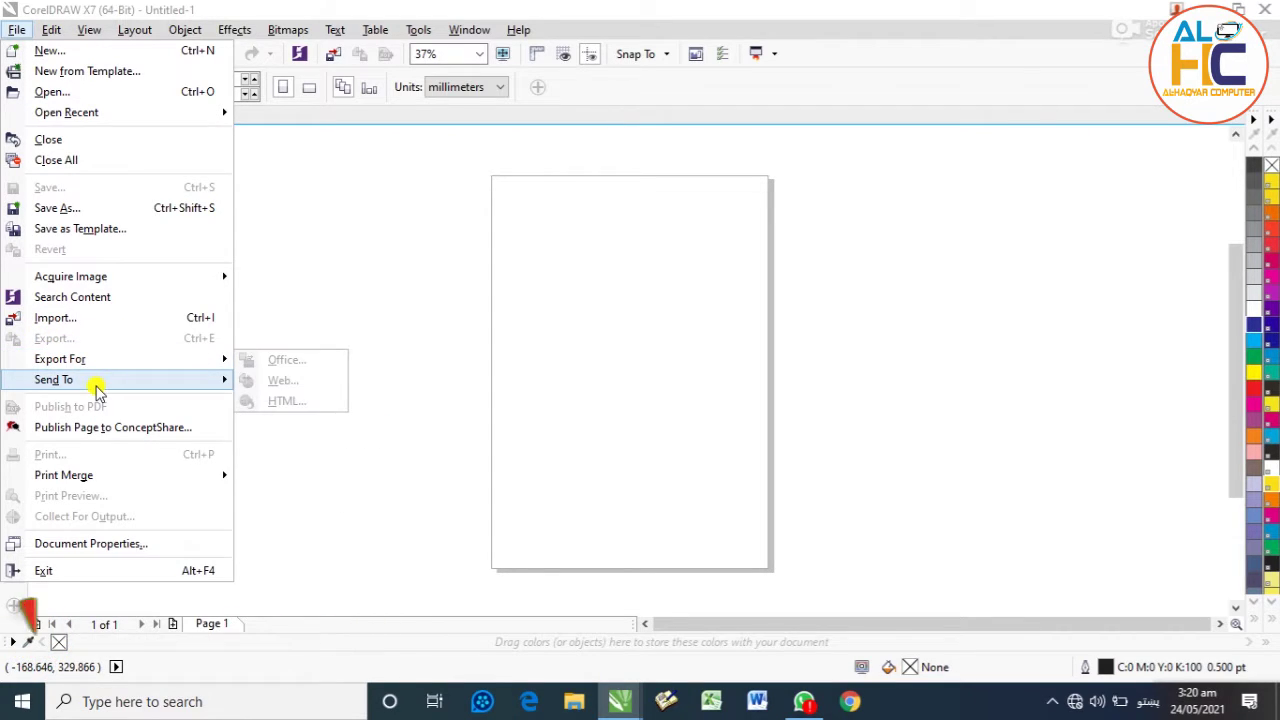
{"action": "mouse_move", "coordinate": [80, 475]}
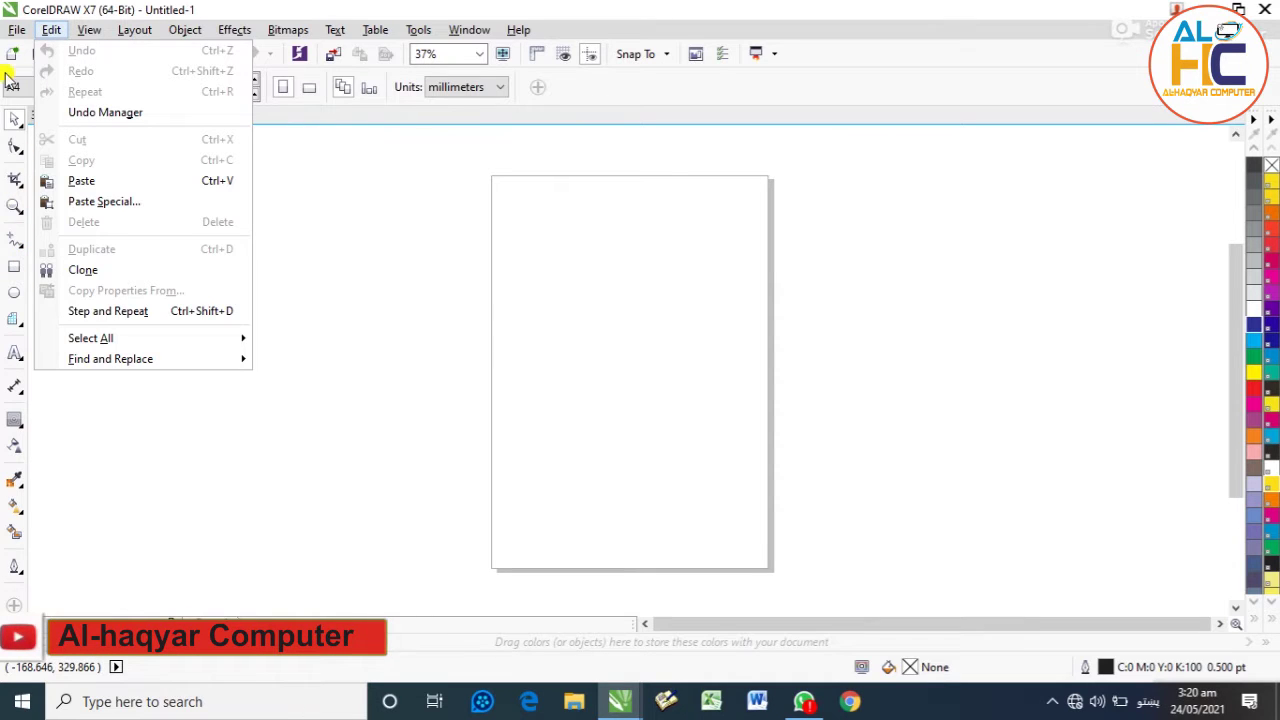
{"action": "left_click", "coordinate": [88, 429]}
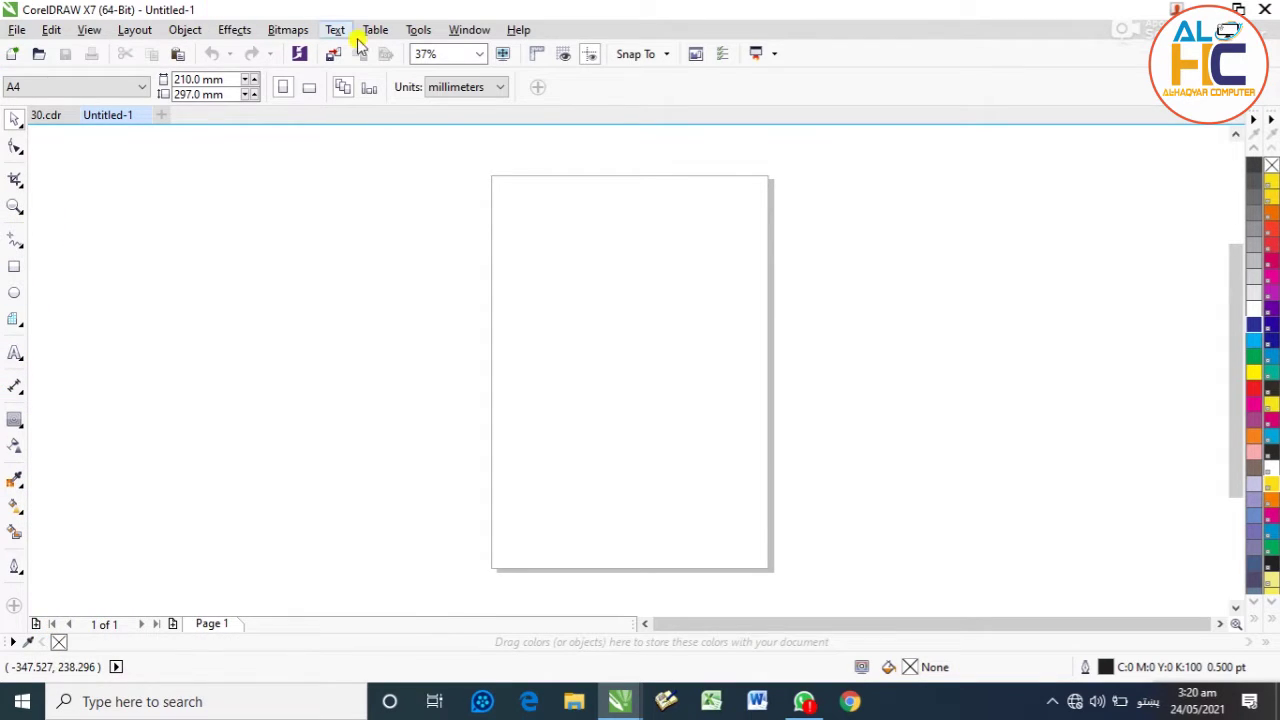
{"action": "left_click", "coordinate": [285, 30]}
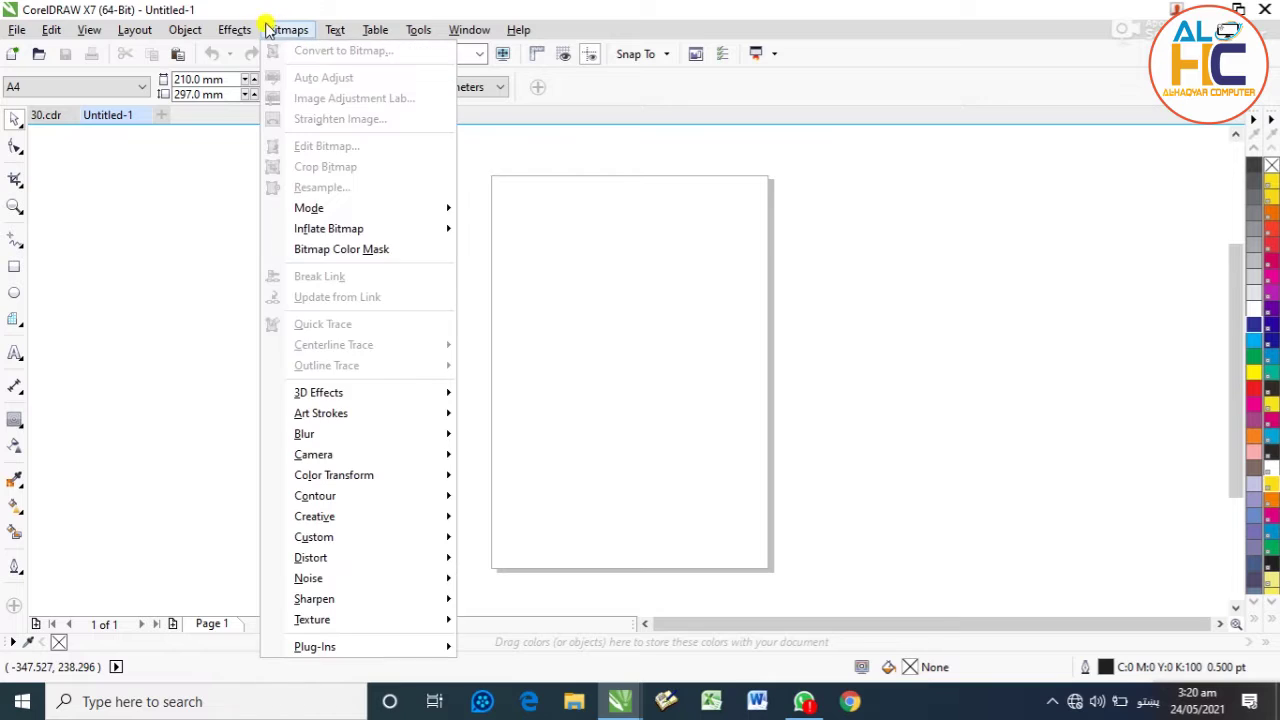
{"action": "left_click", "coordinate": [222, 30]}
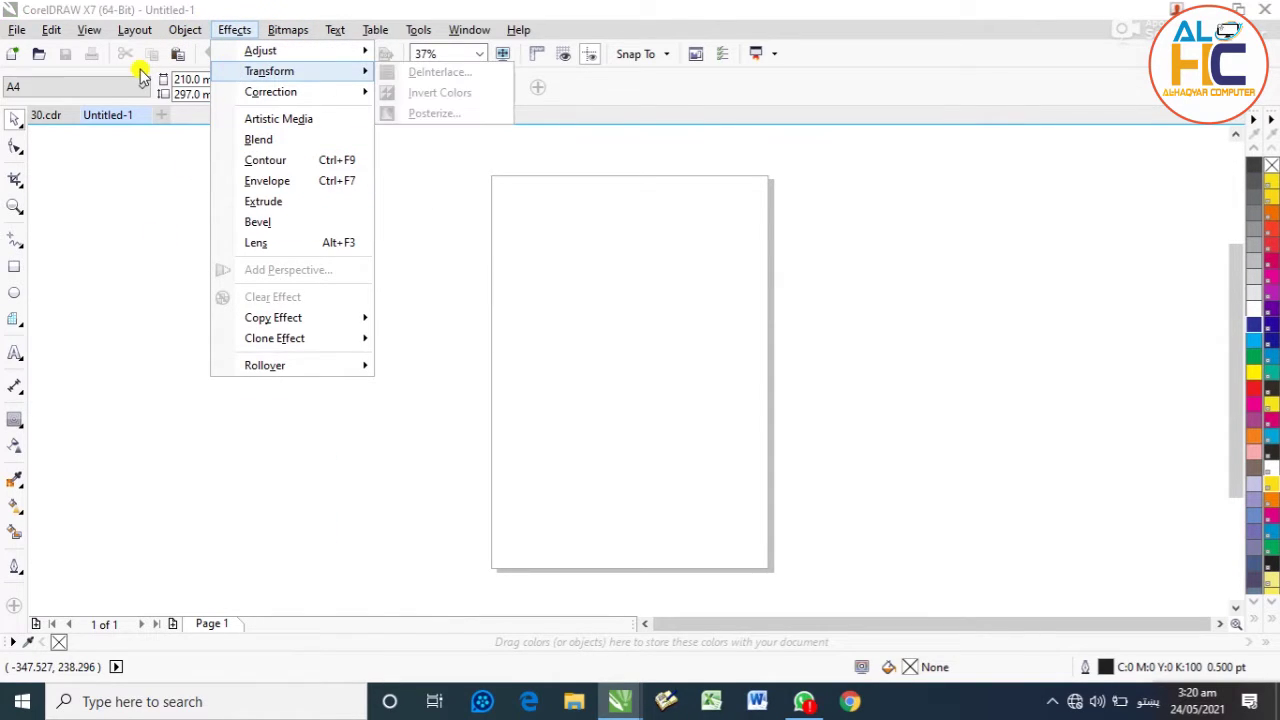
{"action": "key", "text": "Escape"}
{"action": "key", "text": "Escape"}
{"action": "left_click", "coordinate": [185, 30]}
{"action": "key", "text": "Escape"}
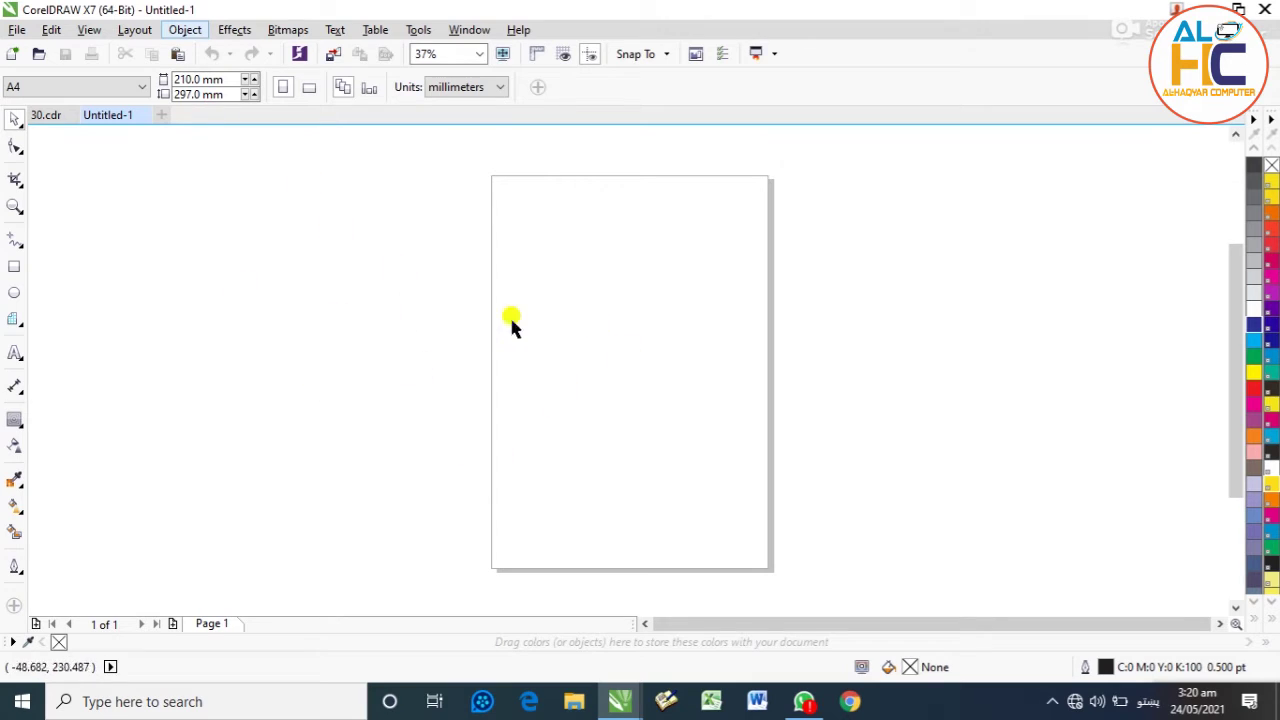
{"action": "left_click", "coordinate": [17, 30]}
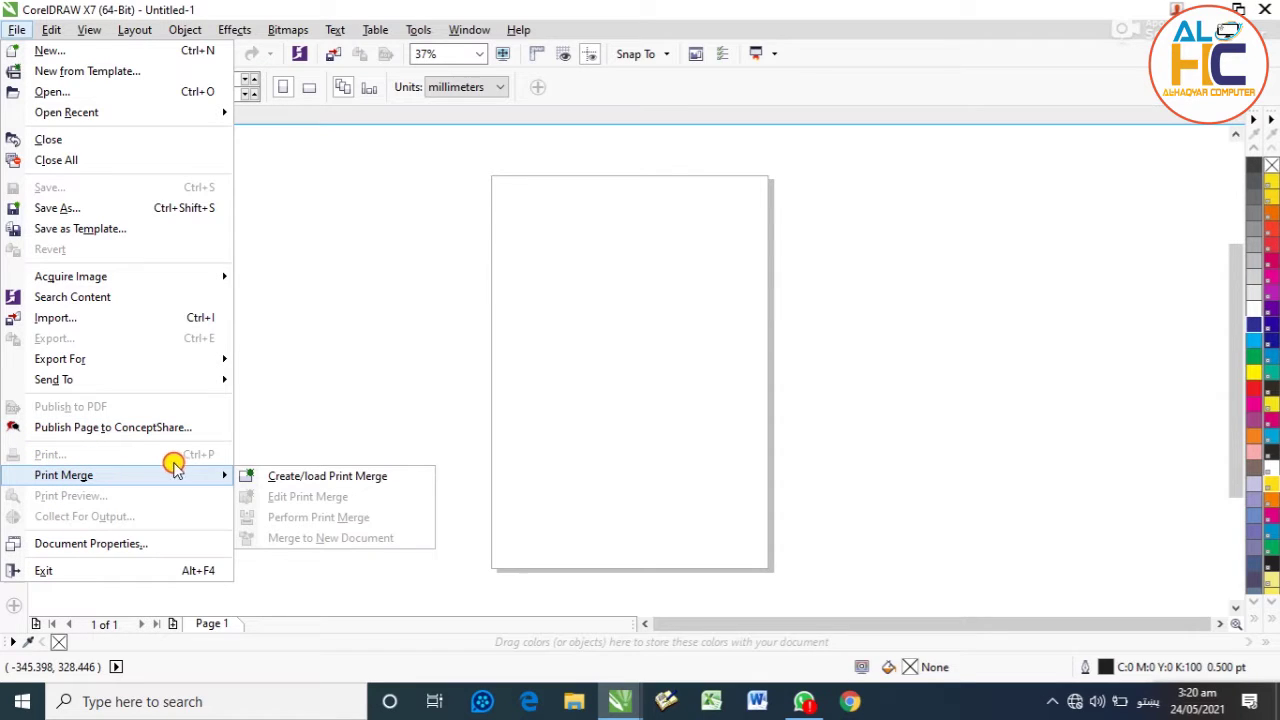
{"action": "left_click", "coordinate": [605, 383]}
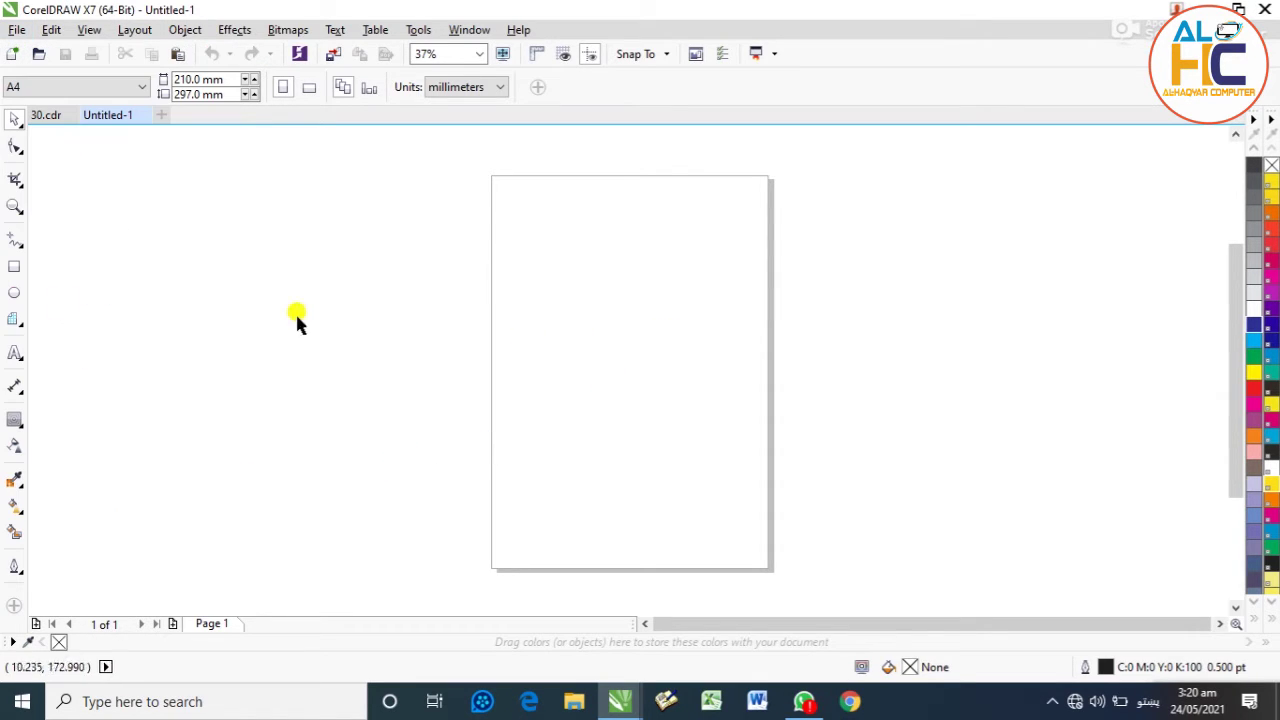
Draw a rectangle about 114 × 93 mm overlapping the page's left edge around mid-height
{"action": "left_click", "coordinate": [14, 266]}
{"action": "left_click_drag", "start_coordinate": [463, 286], "coordinate": [616, 409]}
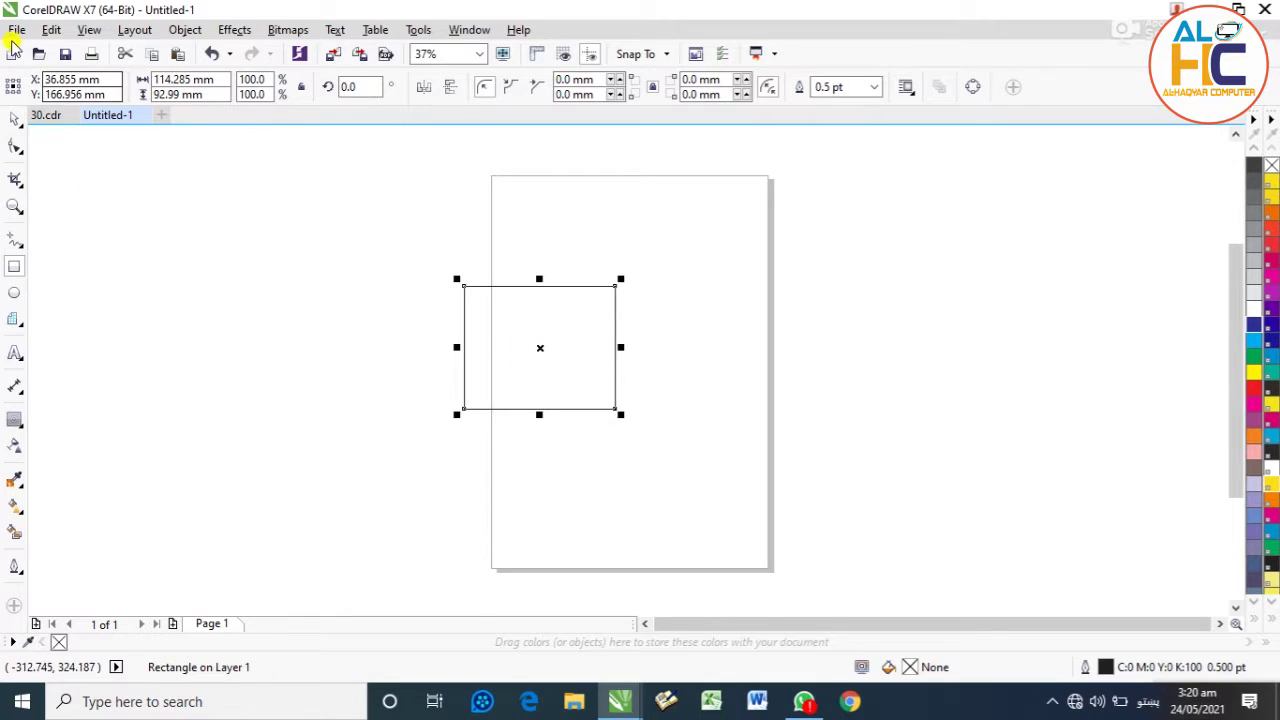
{"action": "left_click", "coordinate": [45, 30]}
{"action": "left_click", "coordinate": [44, 30]}
Open the print settings for the drawing and choose HP LaserJet 1020 as the printer
{"action": "left_click", "coordinate": [24, 30]}
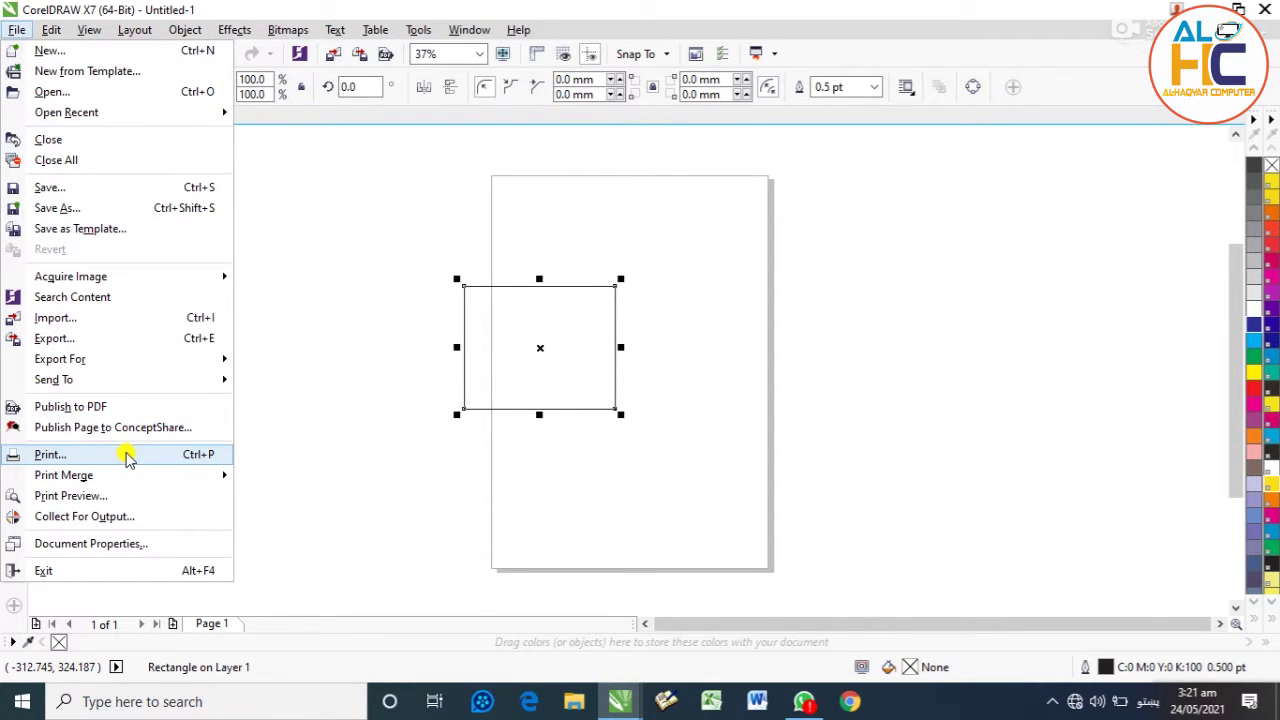
{"action": "left_click", "coordinate": [50, 454]}
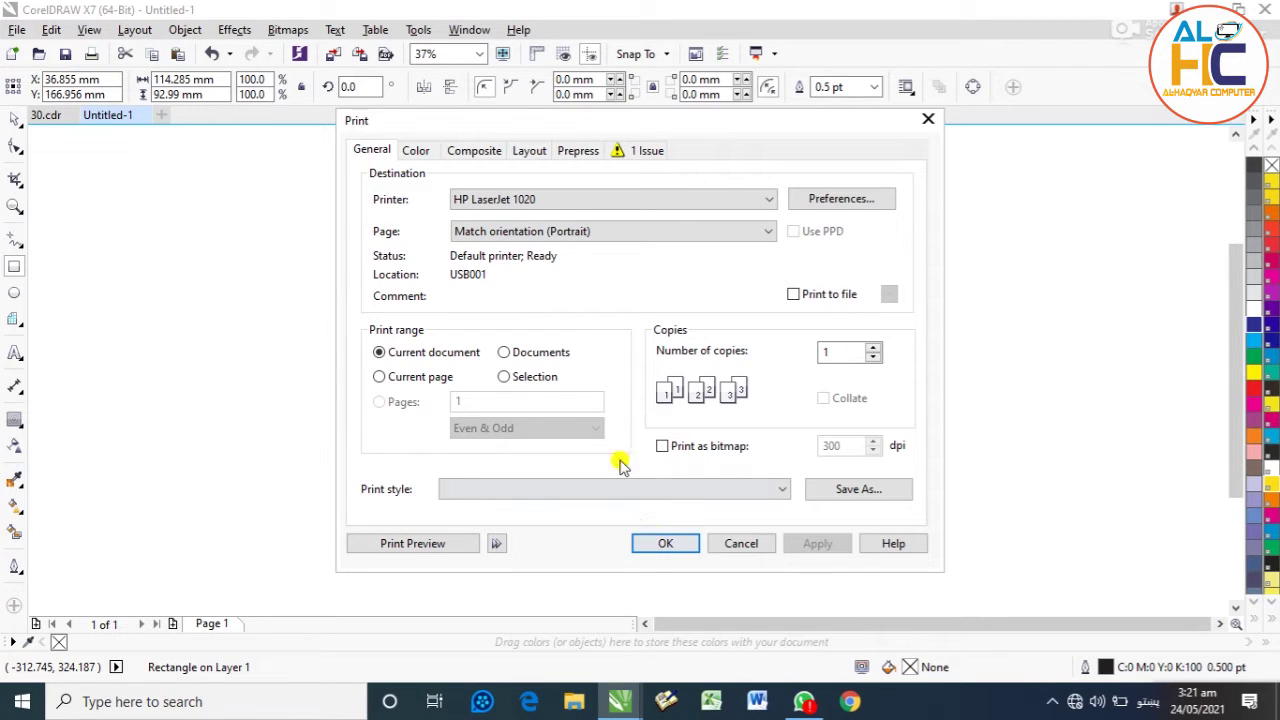
{"action": "left_click", "coordinate": [555, 202]}
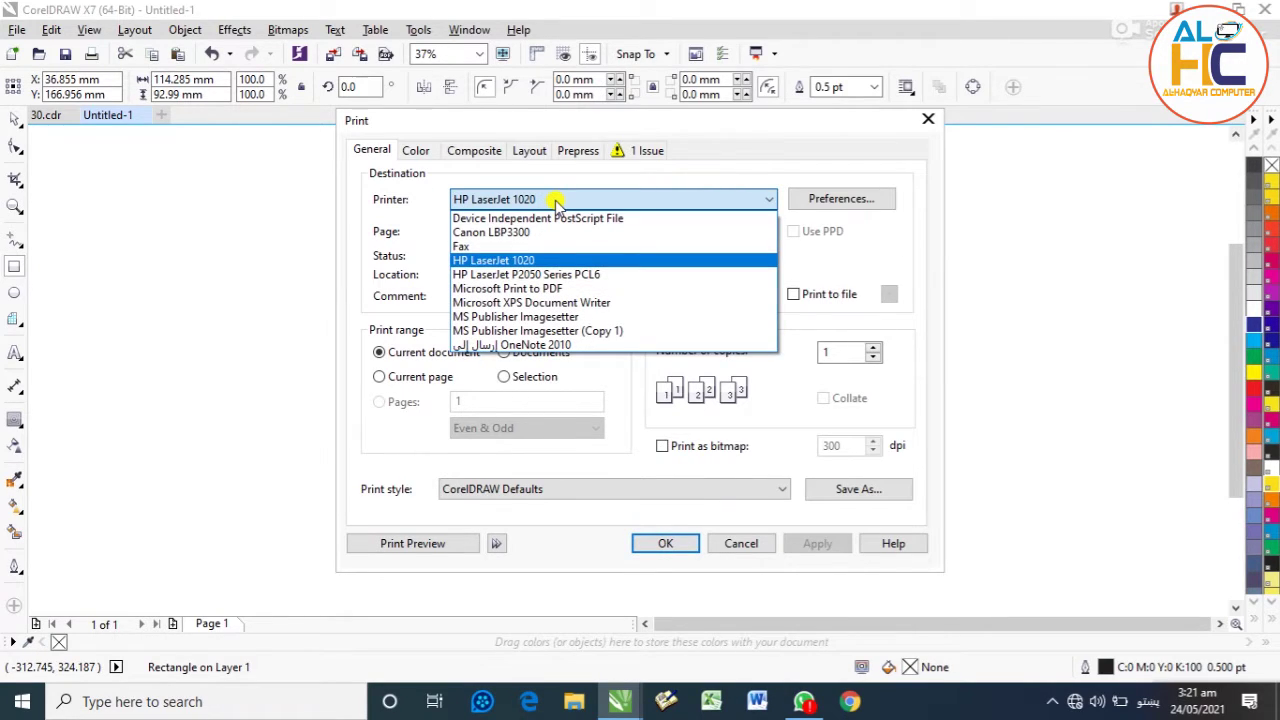
{"action": "left_click", "coordinate": [555, 200]}
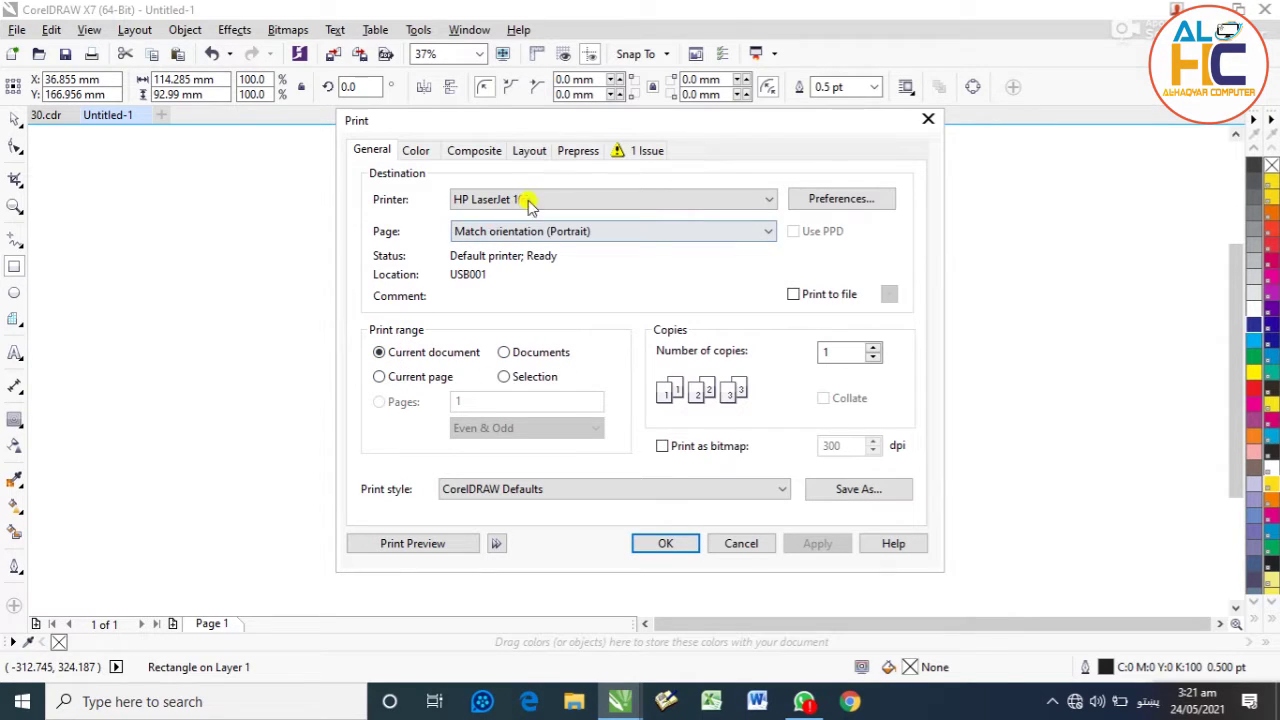
{"action": "left_click", "coordinate": [576, 200]}
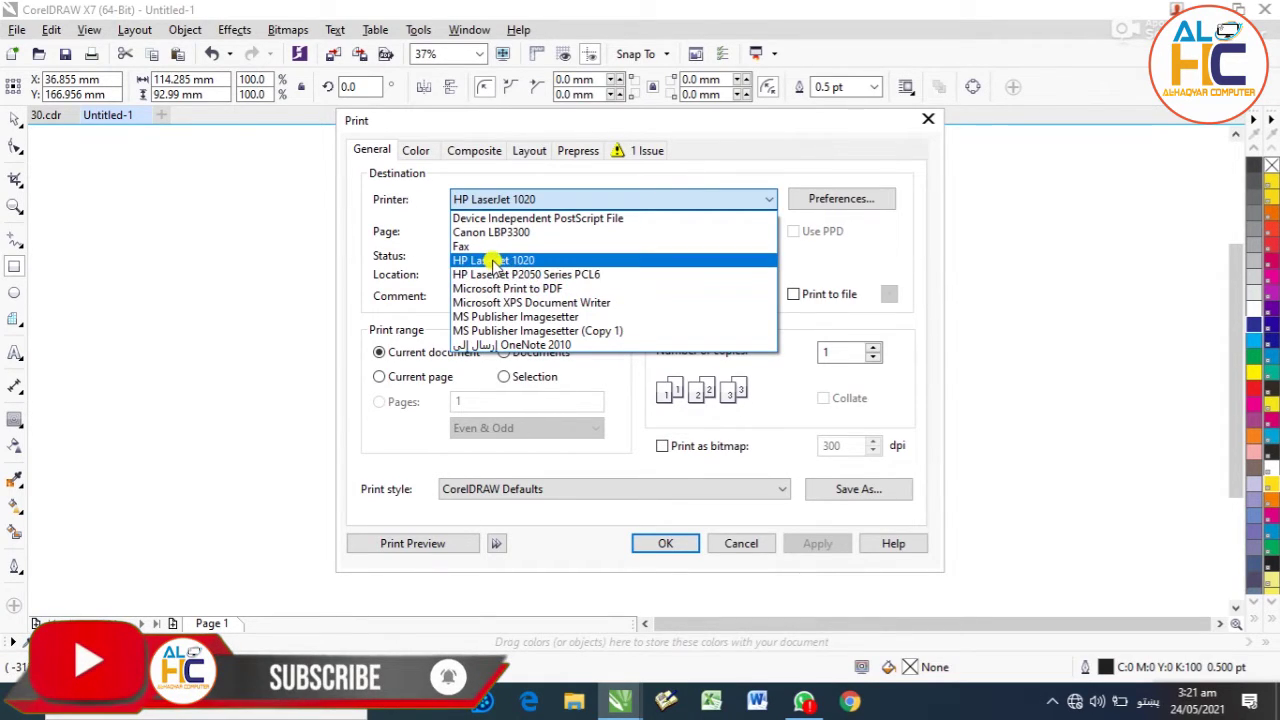
{"action": "left_click", "coordinate": [521, 260]}
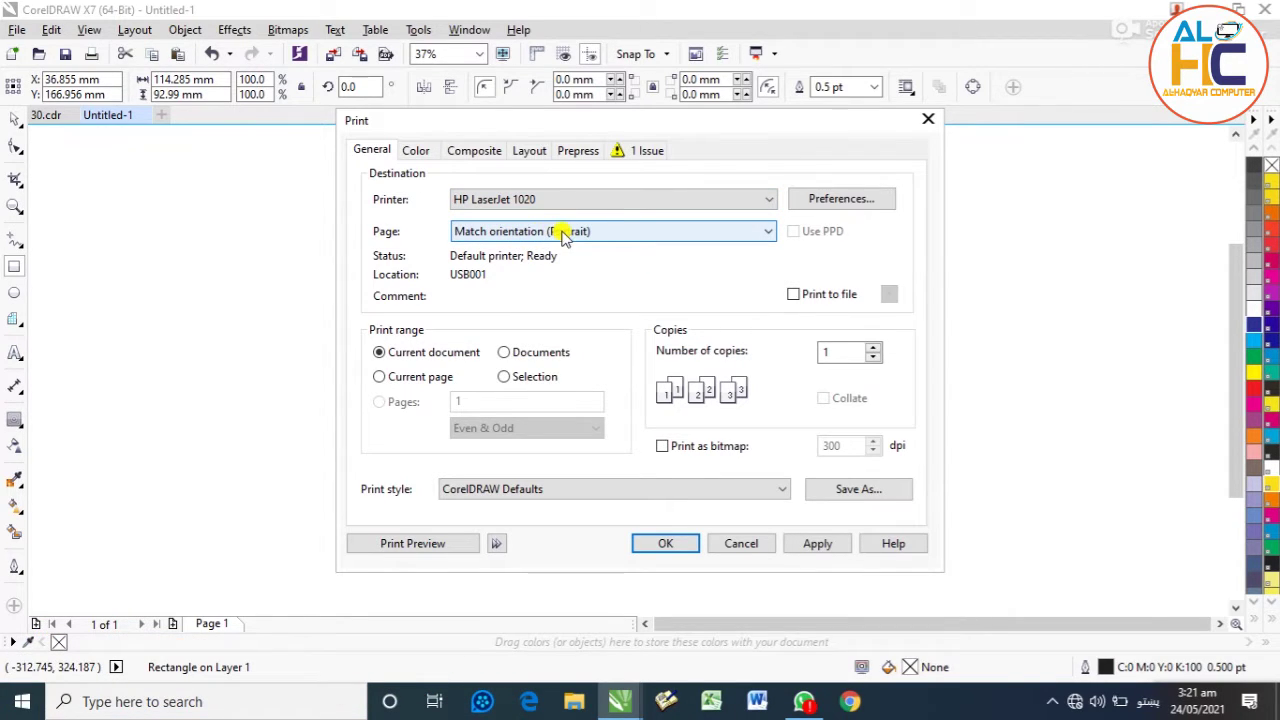
{"action": "left_click", "coordinate": [563, 233]}
{"action": "left_click", "coordinate": [543, 200]}
{"action": "left_click", "coordinate": [543, 200]}
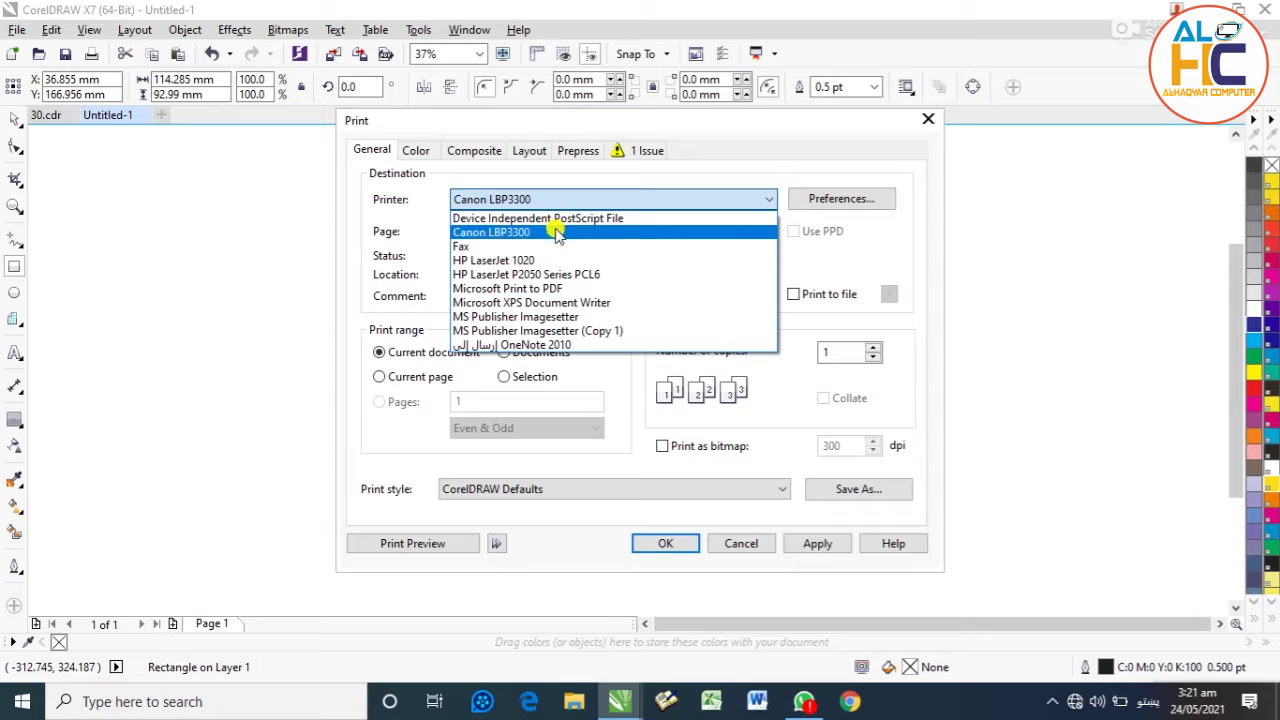
{"action": "left_click", "coordinate": [564, 204]}
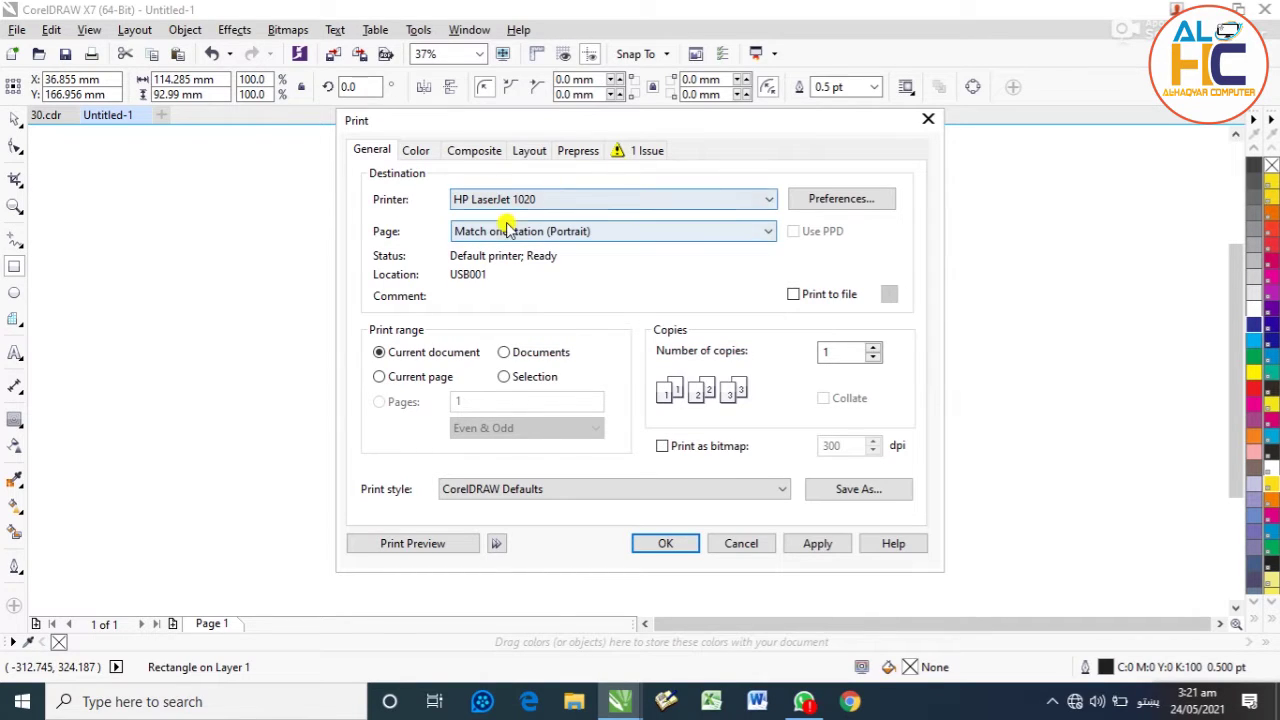
Set the print range to the current page and the number of copies to 1
{"action": "left_click", "coordinate": [397, 378]}
{"action": "left_click", "coordinate": [522, 377]}
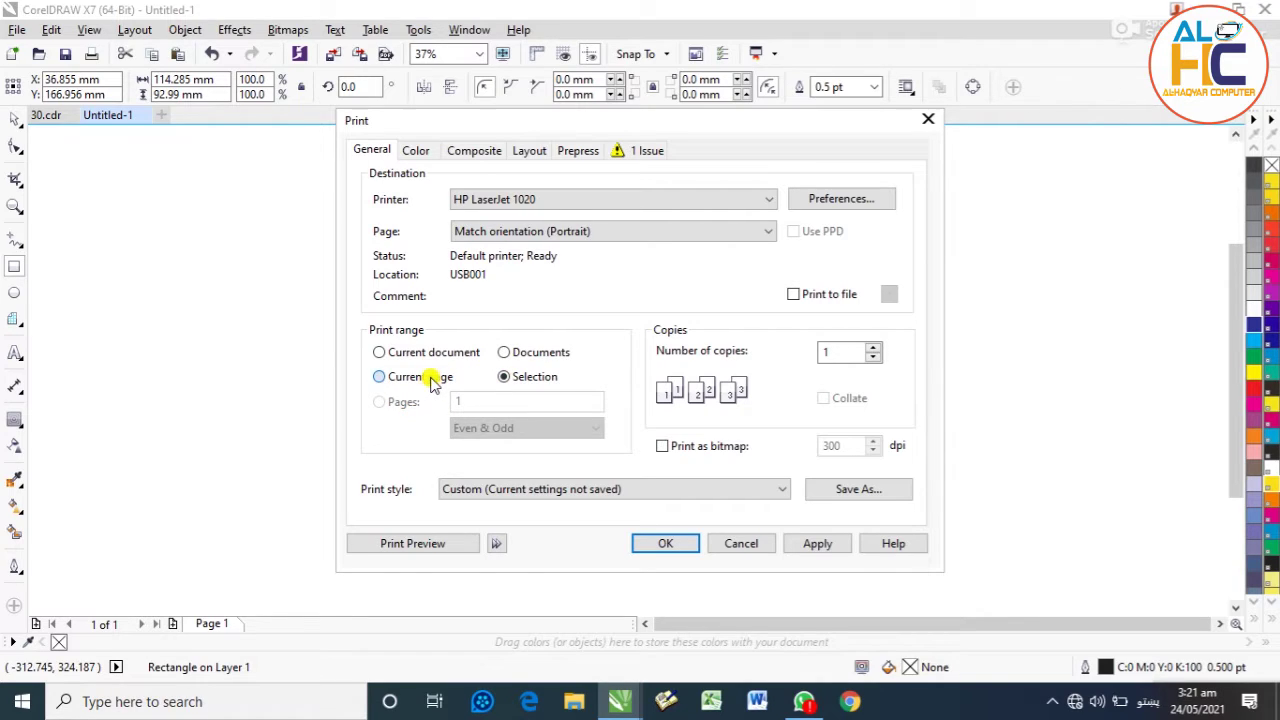
{"action": "left_click", "coordinate": [426, 378]}
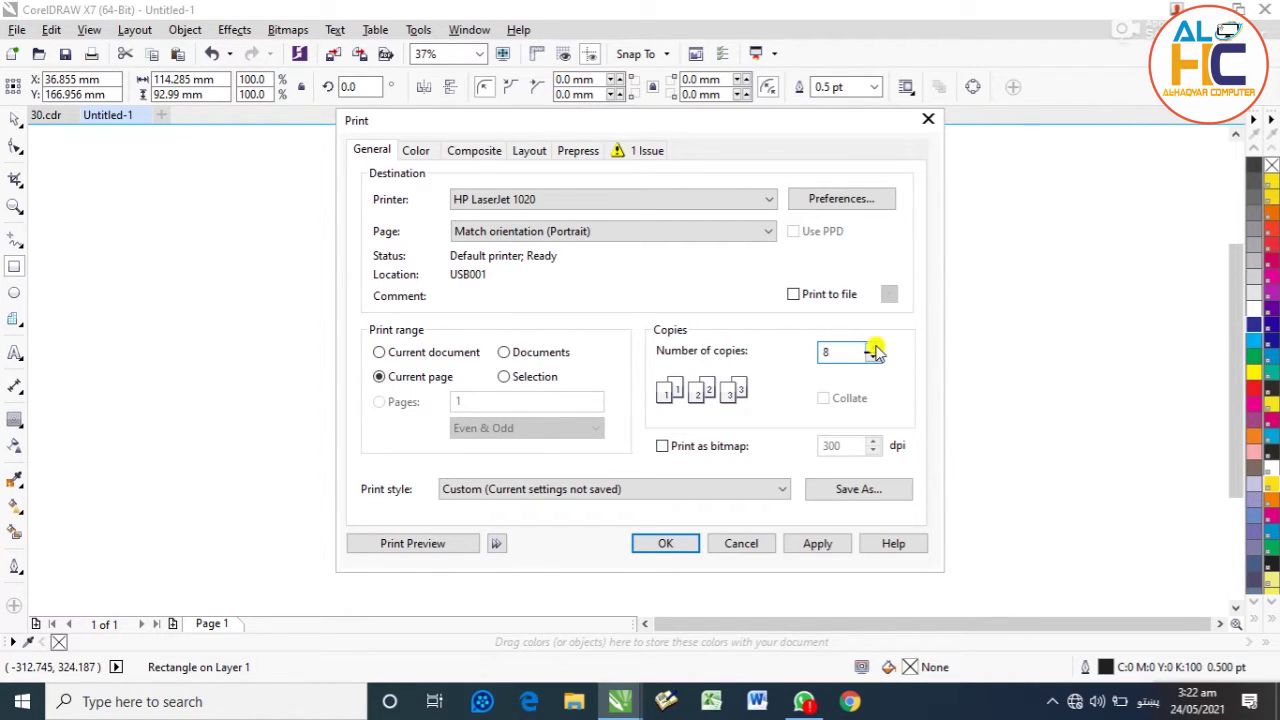
{"action": "left_click_drag", "start_coordinate": [874, 352], "coordinate": [876, 362]}
Review the composite, colour and general print settings and leave the dialog without printing
{"action": "left_click", "coordinate": [470, 151]}
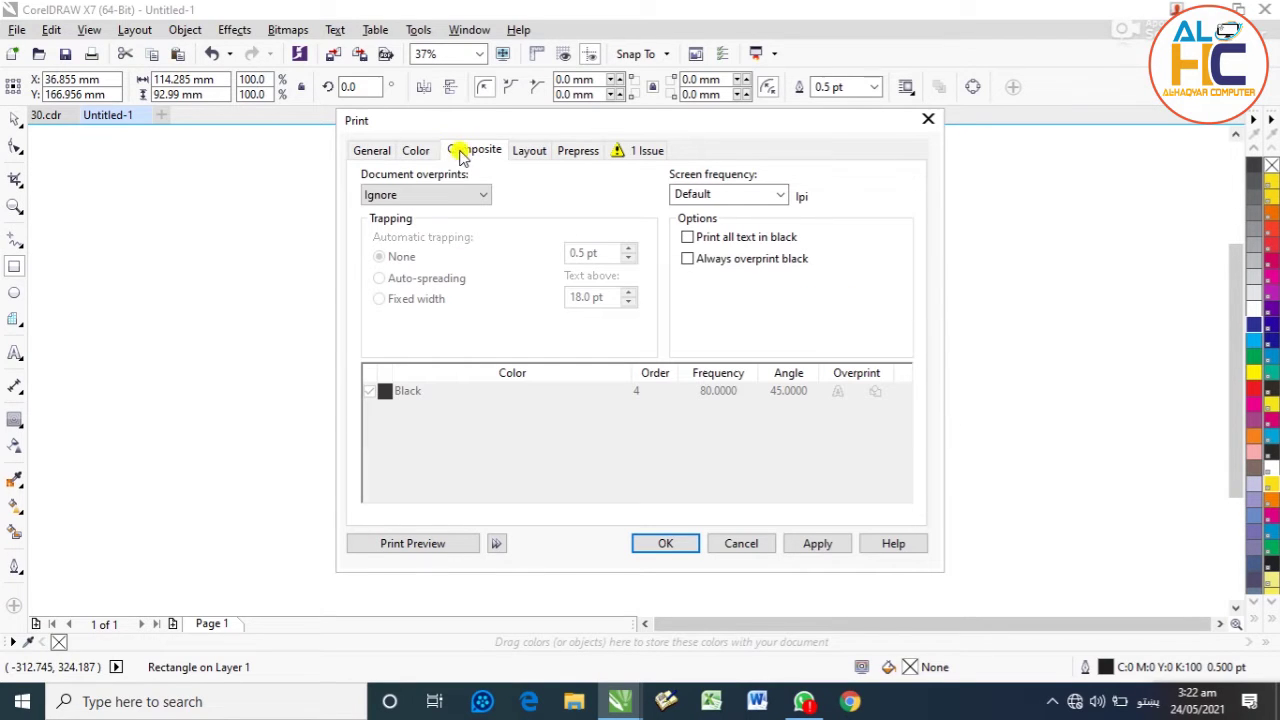
{"action": "left_click", "coordinate": [406, 152]}
{"action": "left_click", "coordinate": [376, 152]}
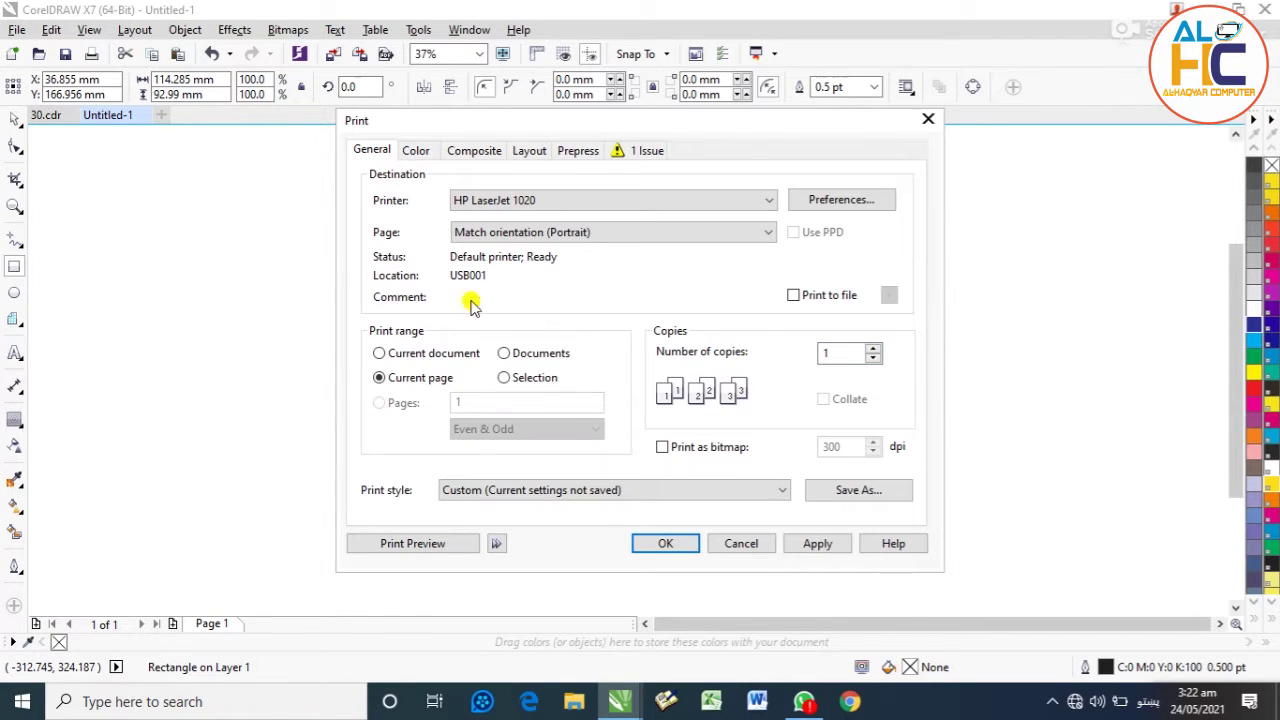
{"action": "left_click", "coordinate": [664, 552]}
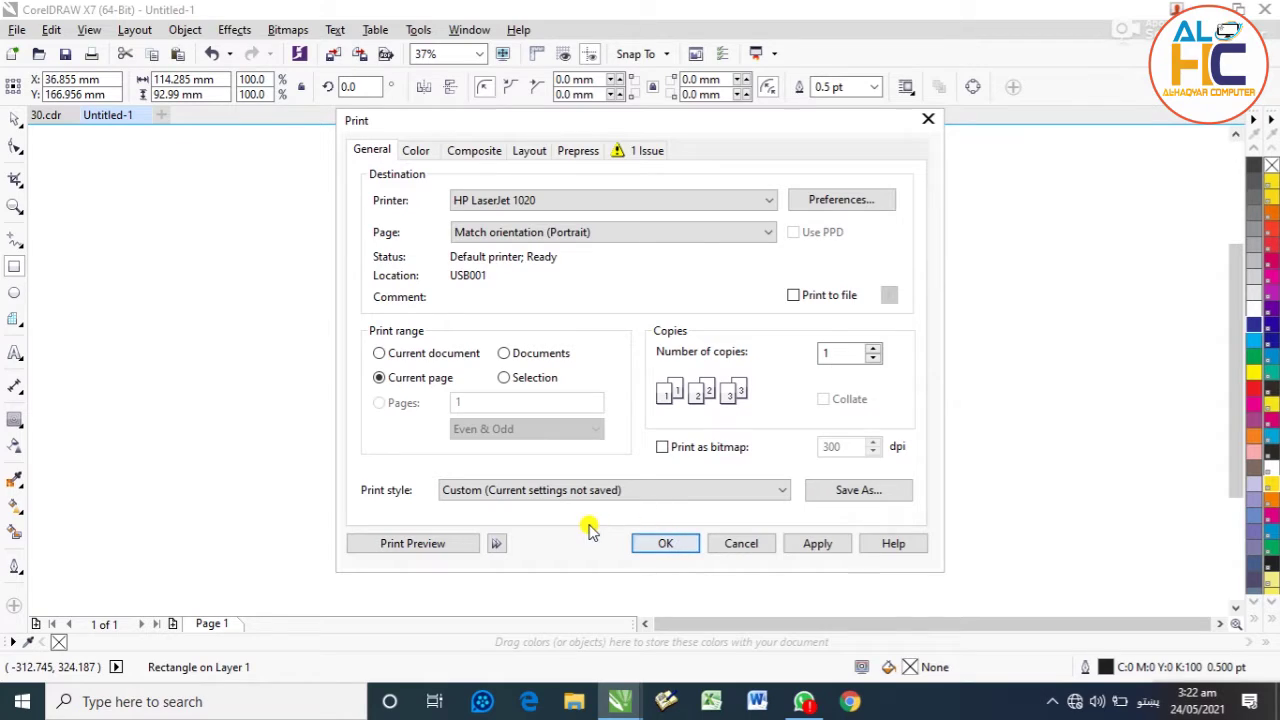
{"action": "left_click", "coordinate": [741, 544]}
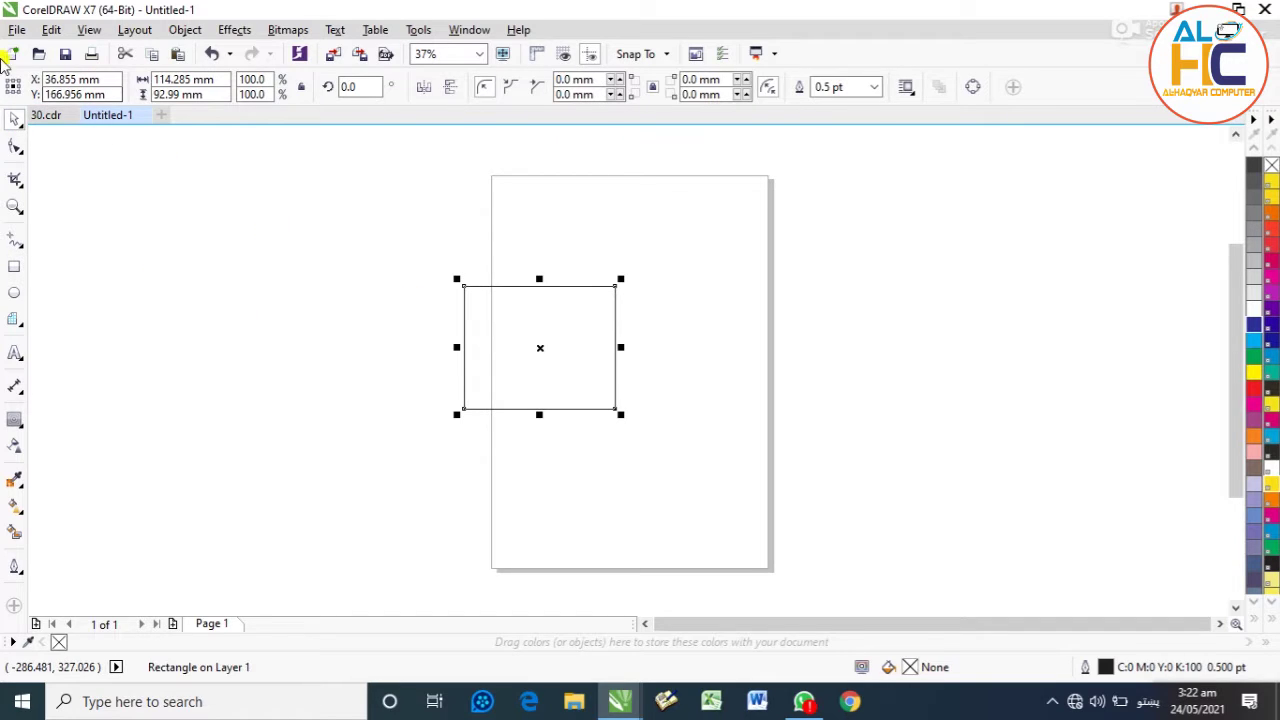
{"action": "left_click", "coordinate": [17, 29]}
{"action": "mouse_move", "coordinate": [83, 476]}
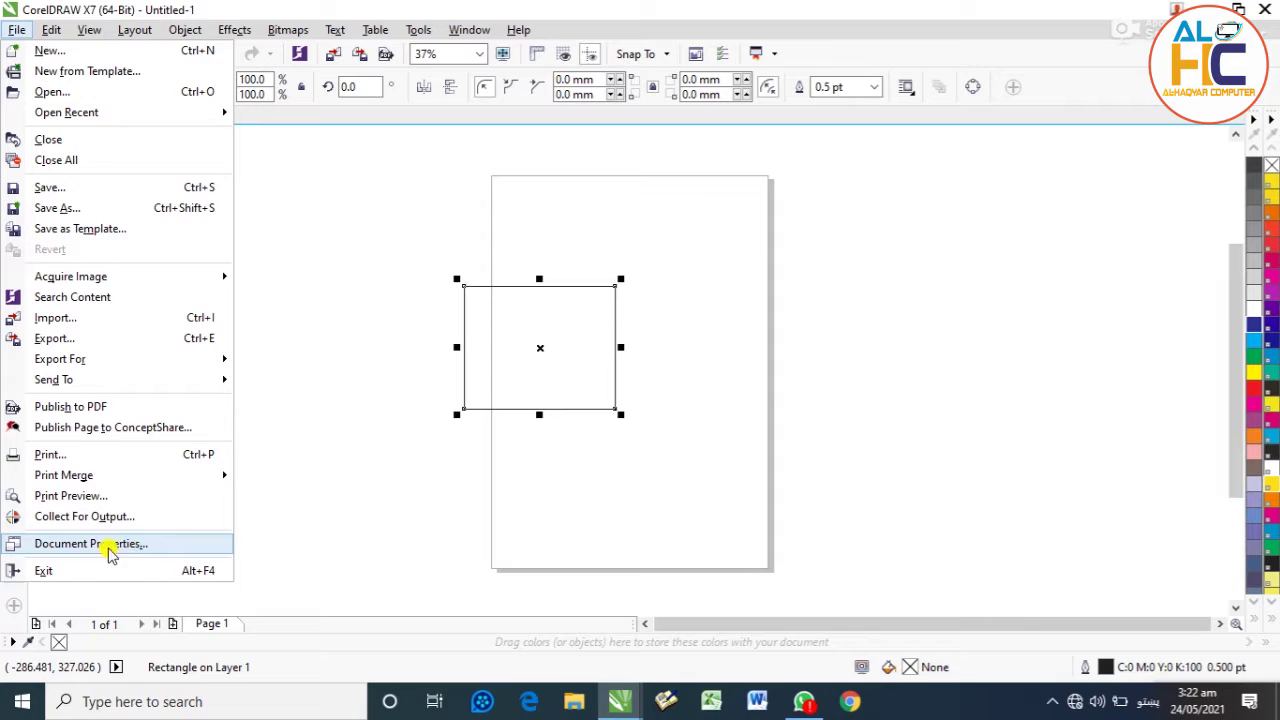
{"action": "left_click", "coordinate": [317, 170]}
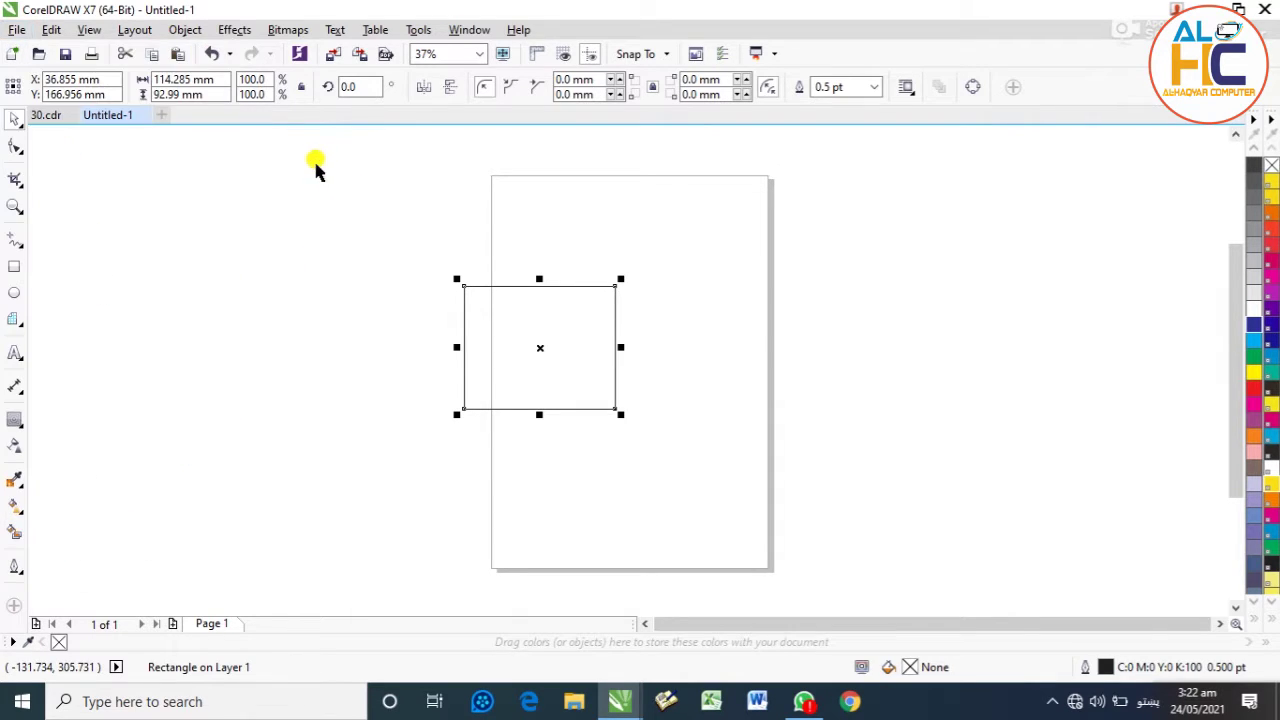
{"action": "left_click", "coordinate": [60, 33]}
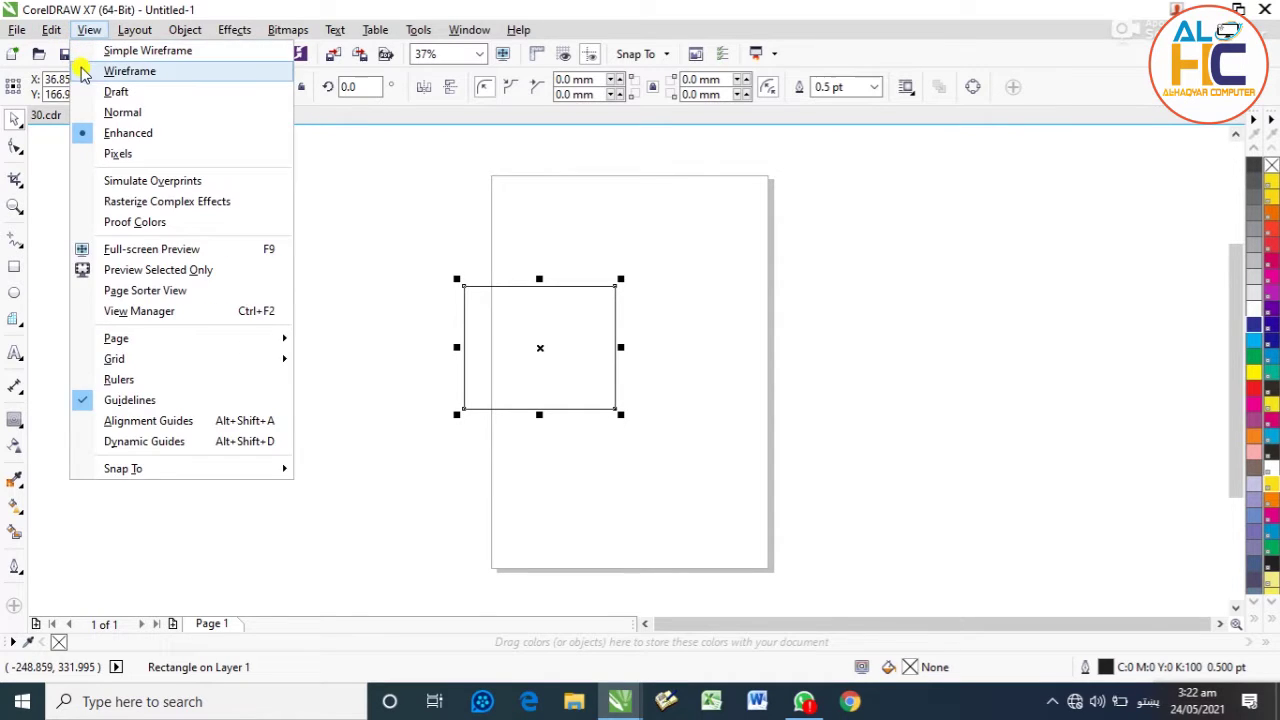
{"action": "left_click", "coordinate": [89, 29]}
{"action": "left_click", "coordinate": [50, 29]}
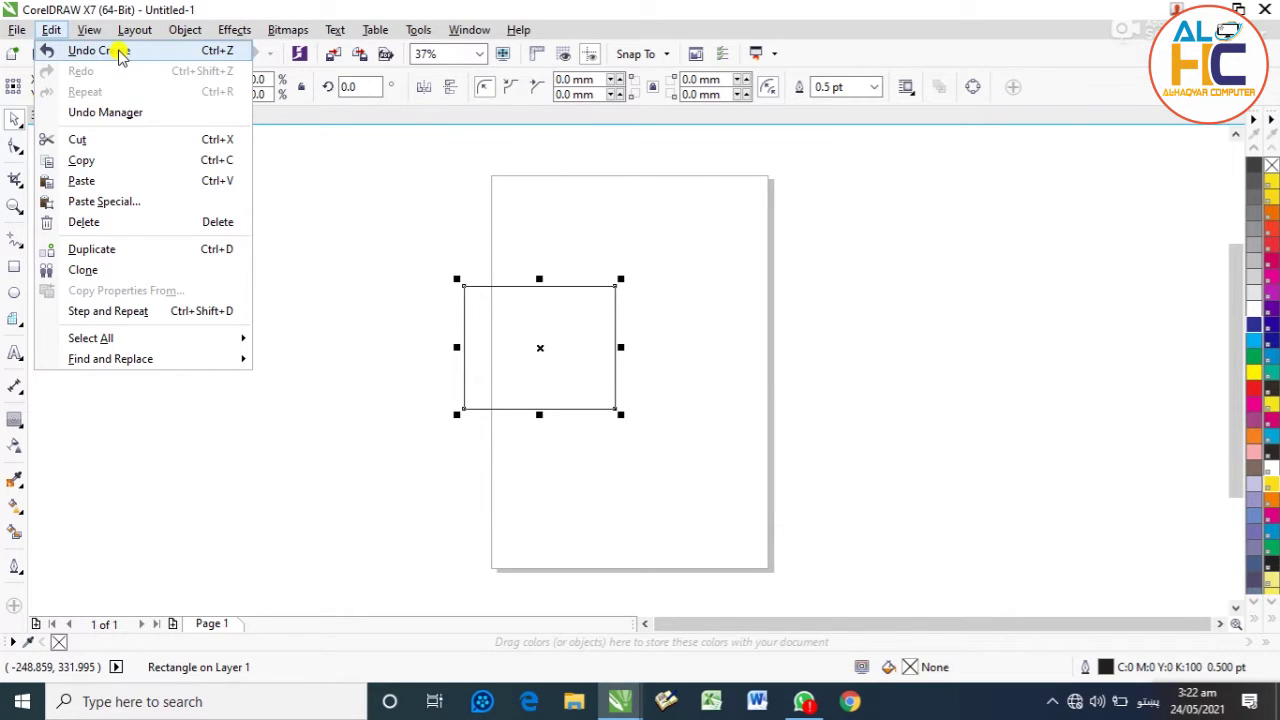
{"action": "mouse_move", "coordinate": [90, 30]}
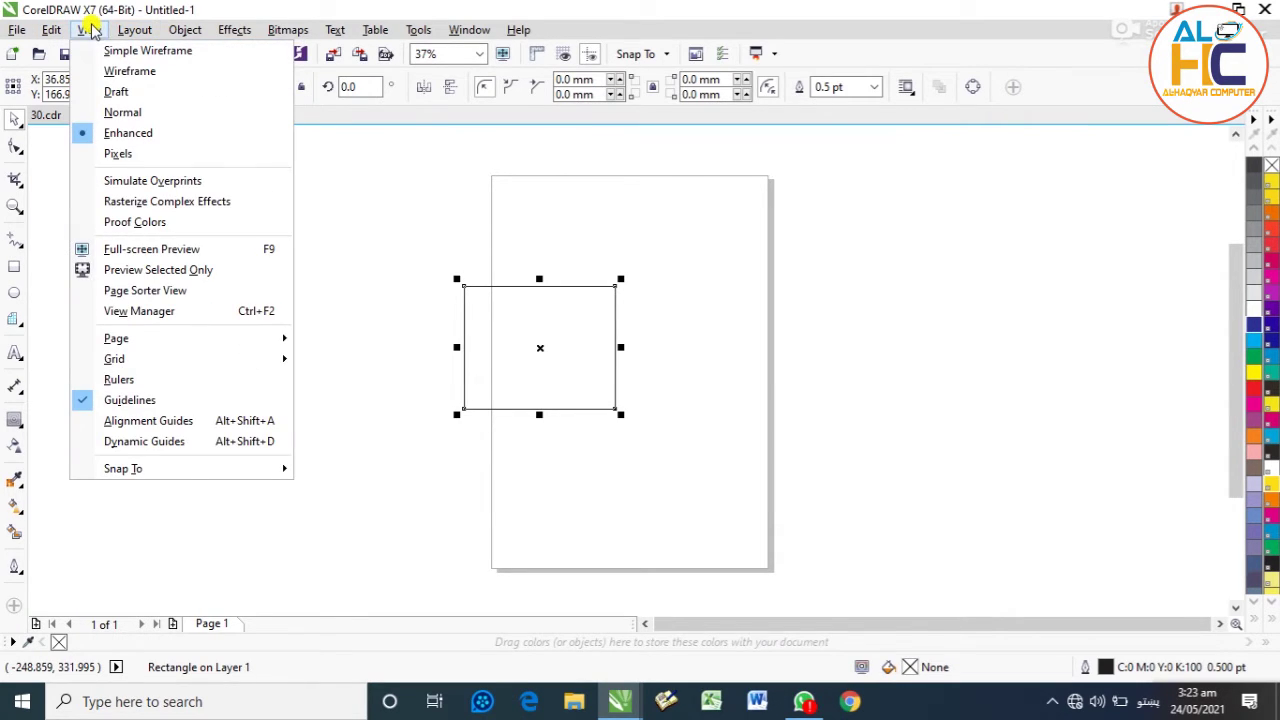
{"action": "mouse_move", "coordinate": [51, 30]}
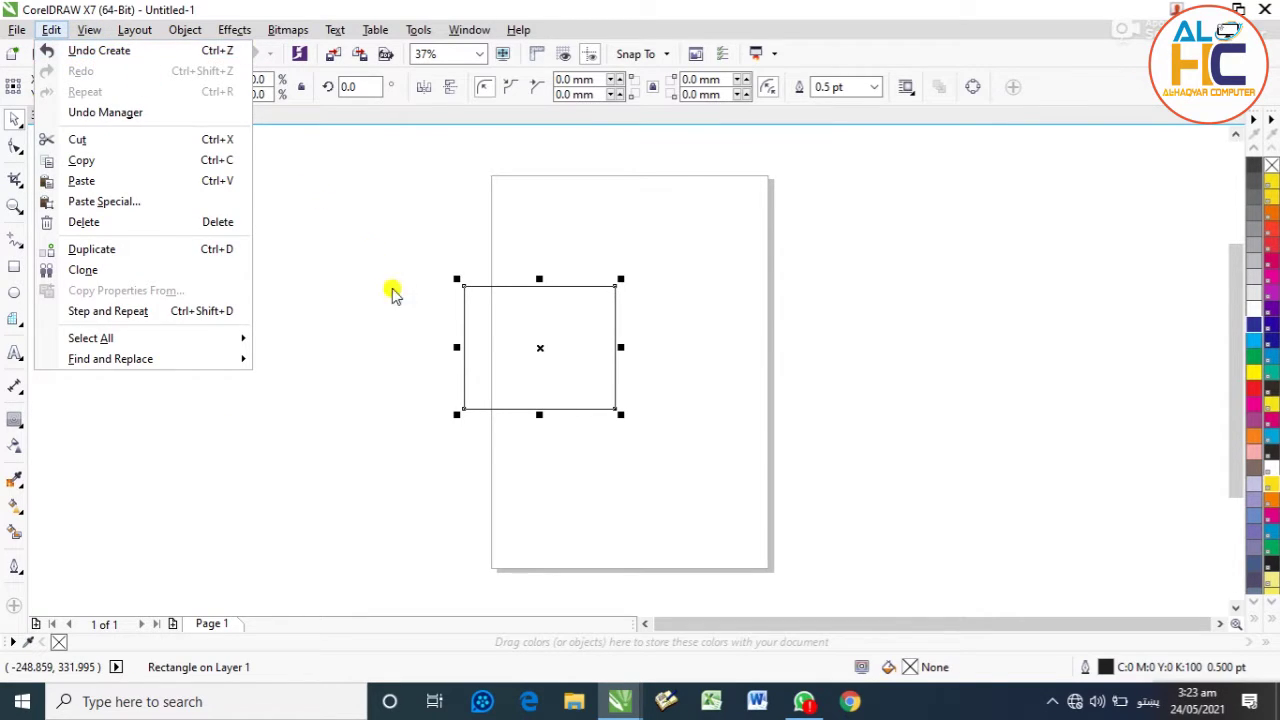
Move the rectangle about 100 mm to the left so that it sits just off the page
{"action": "left_click", "coordinate": [508, 314]}
{"action": "left_click", "coordinate": [457, 323]}
{"action": "left_click", "coordinate": [547, 328]}
{"action": "left_click_drag", "start_coordinate": [547, 328], "coordinate": [415, 300]}
Try making a copy of the rectangle scaled down to 41% from its lower-left corner, and undo it
{"action": "left_click_drag", "start_coordinate": [486, 251], "coordinate": [394, 323]}
{"action": "left_click", "coordinate": [329, 349]}
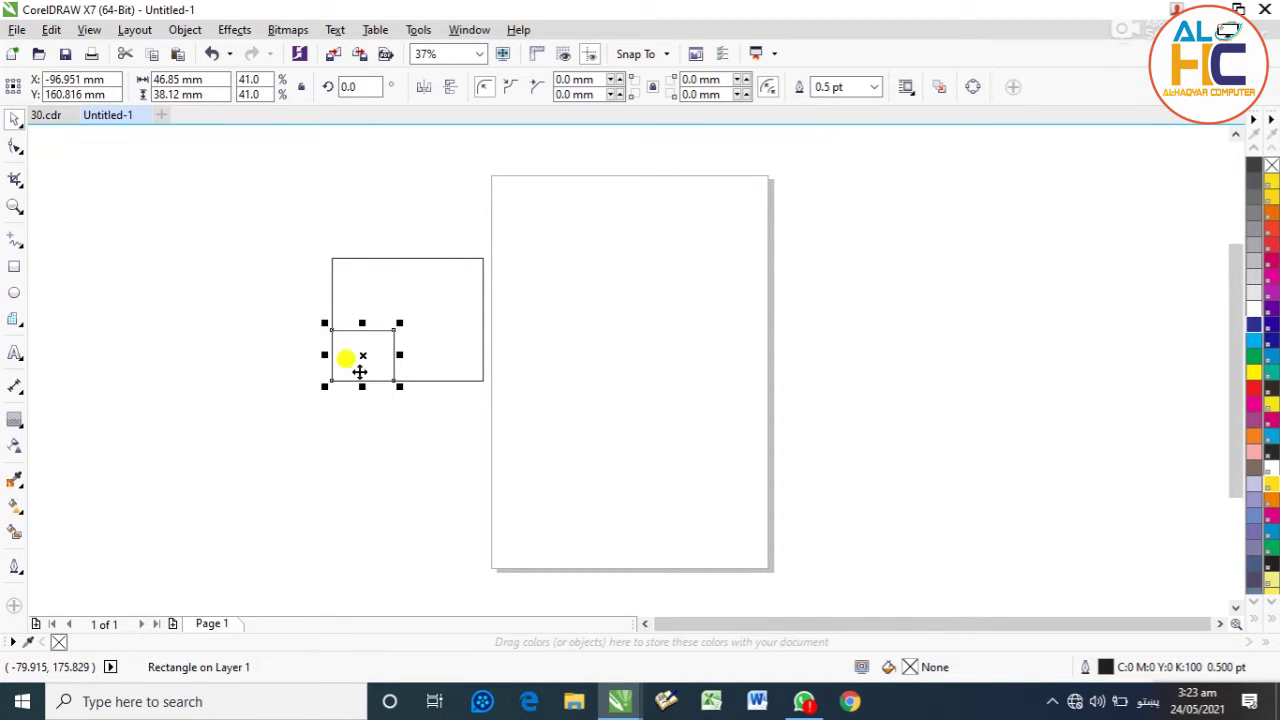
{"action": "left_click", "coordinate": [584, 318]}
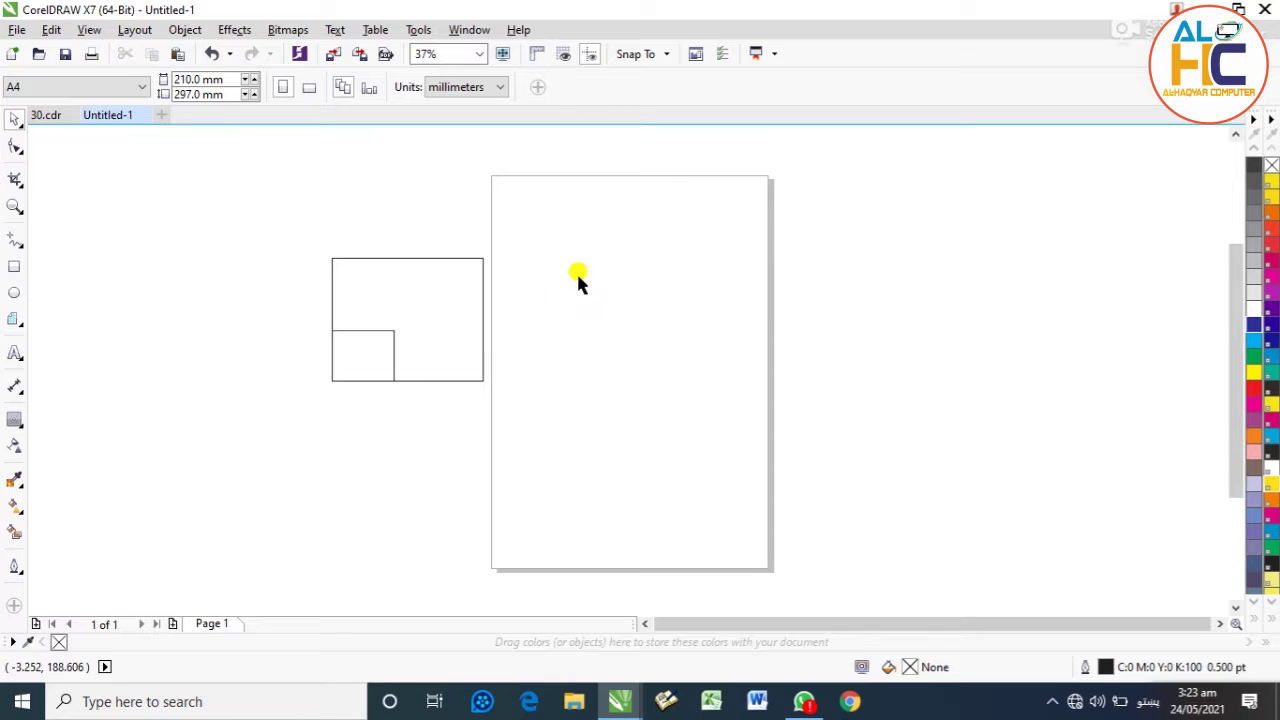
{"action": "left_click_drag", "start_coordinate": [551, 238], "coordinate": [742, 357]}
{"action": "left_click_drag", "start_coordinate": [262, 392], "coordinate": [377, 338]}
{"action": "left_click", "coordinate": [583, 350]}
{"action": "key", "text": "ctrl+z"}
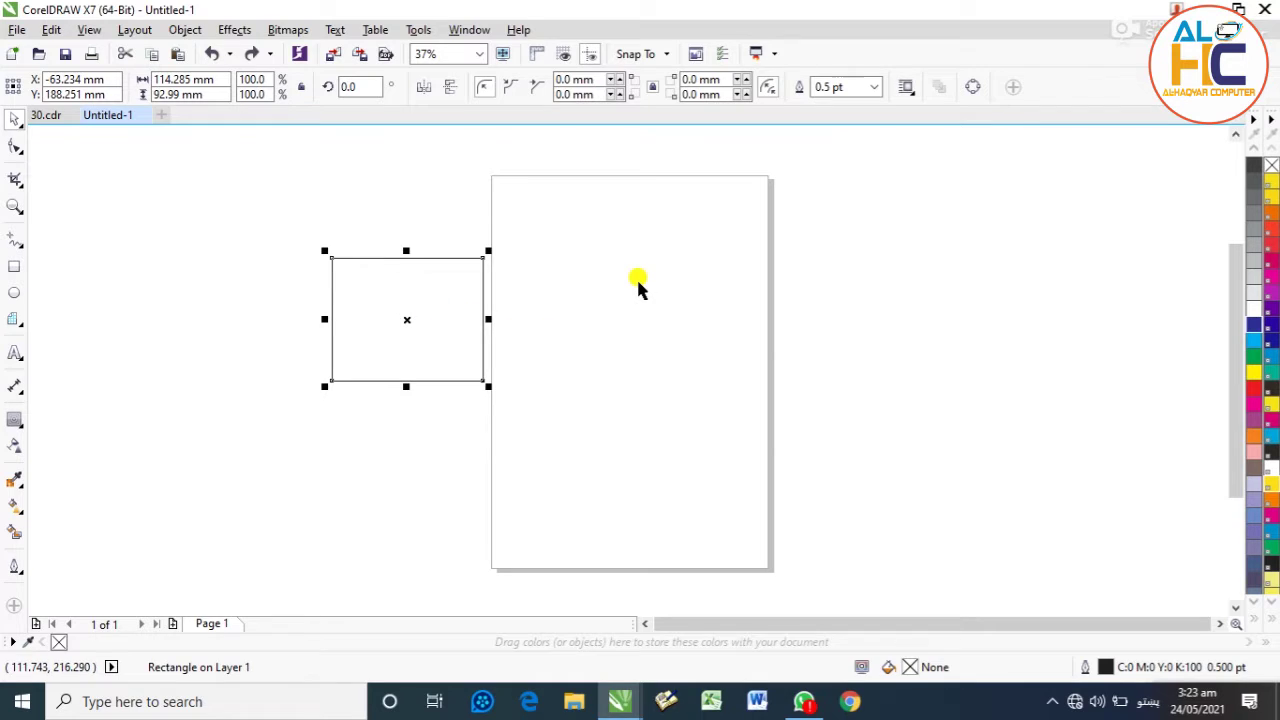
Make an enlarged copy of the rectangle at 158%, about 181 × 147 mm, sharing its lower-left corner
{"action": "left_click", "coordinate": [629, 286]}
{"action": "left_click", "coordinate": [488, 264]}
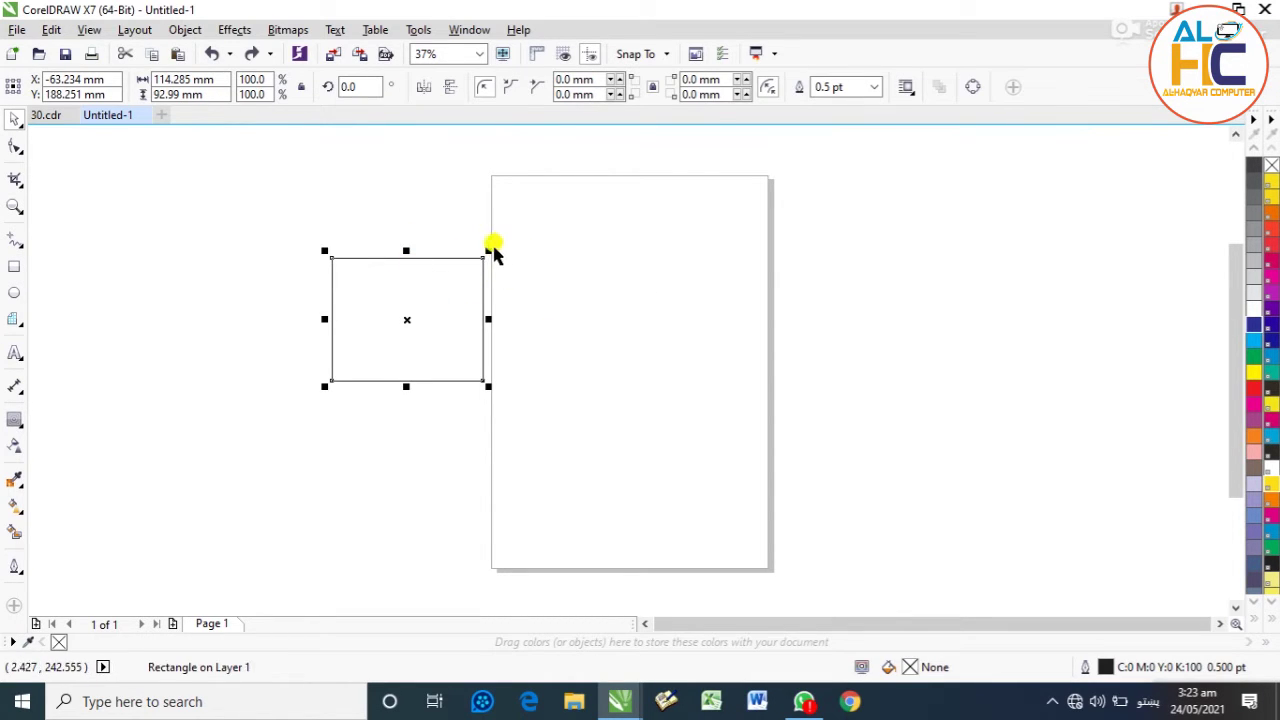
{"action": "left_click_drag", "start_coordinate": [488, 251], "coordinate": [825, 190]}
{"action": "left_click", "coordinate": [720, 287]}
{"action": "left_click", "coordinate": [568, 256]}
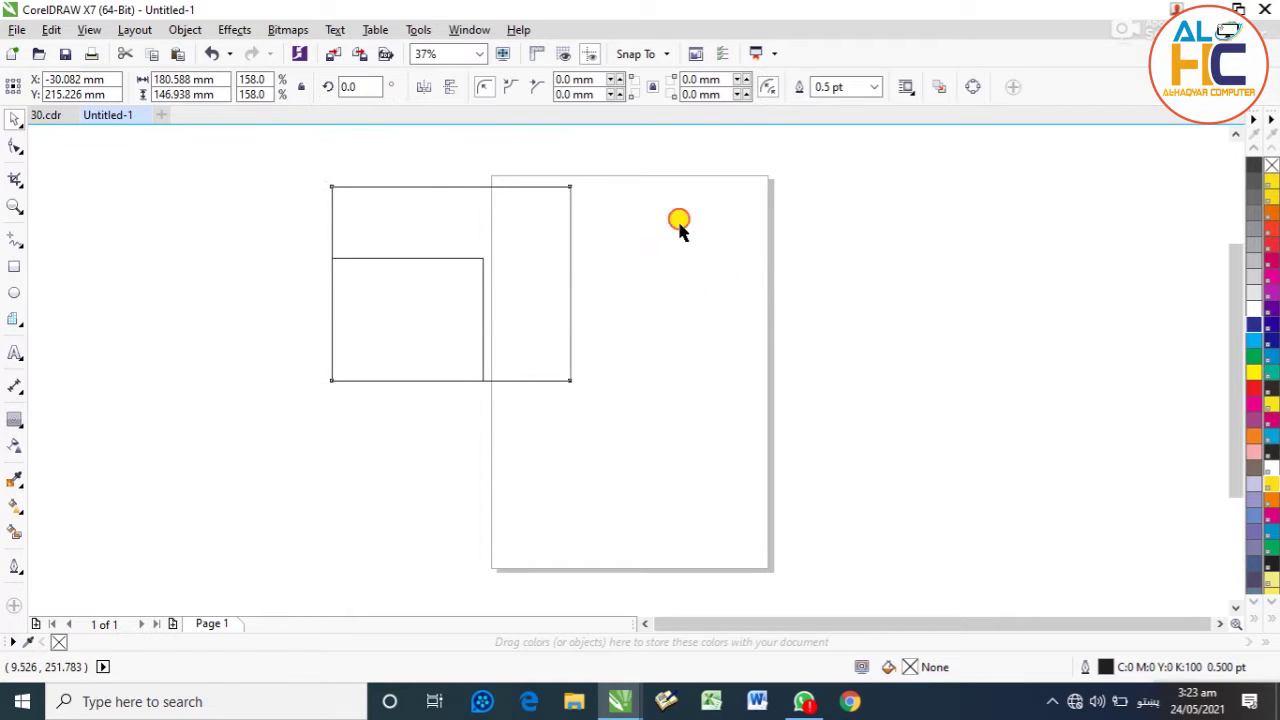
Undo the enlarged 158% copy of the rectangle and look over the undo and redo commands
{"action": "left_click", "coordinate": [624, 256]}
{"action": "key", "text": "ctrl+z"}
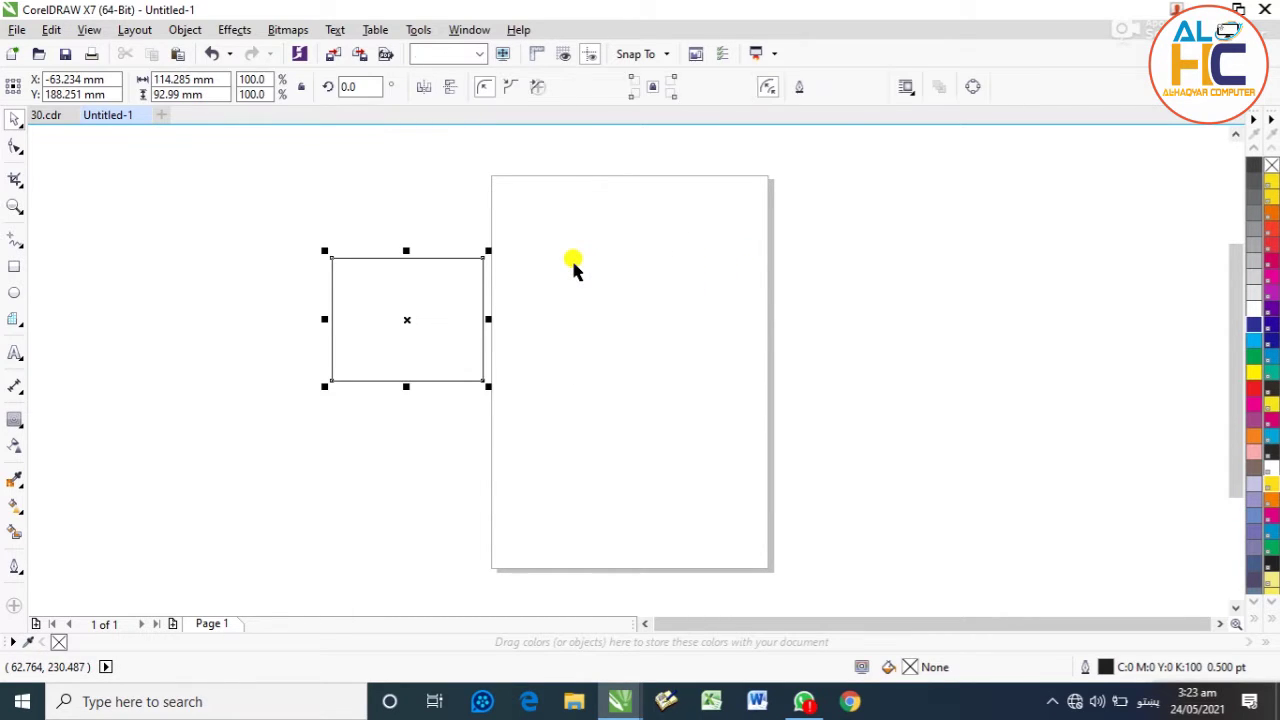
{"action": "left_click", "coordinate": [393, 225]}
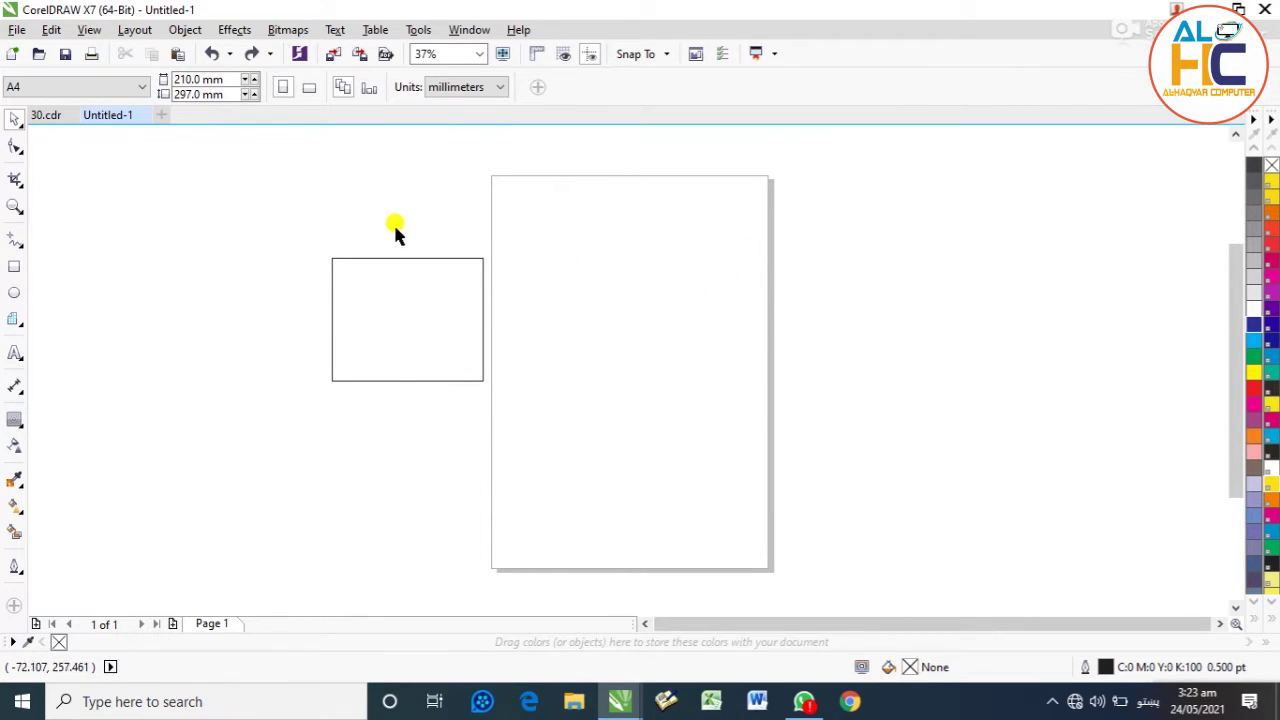
{"action": "left_click", "coordinate": [89, 30]}
{"action": "mouse_move", "coordinate": [67, 32]}
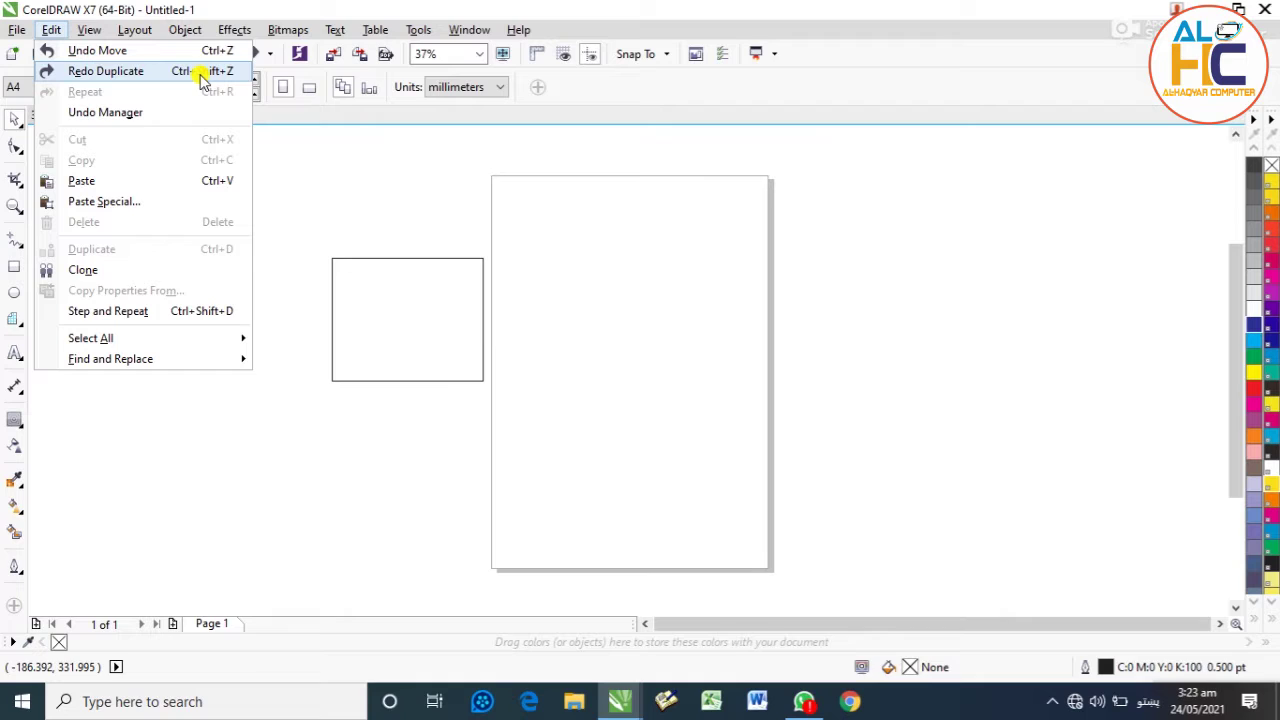
{"action": "left_click", "coordinate": [388, 200]}
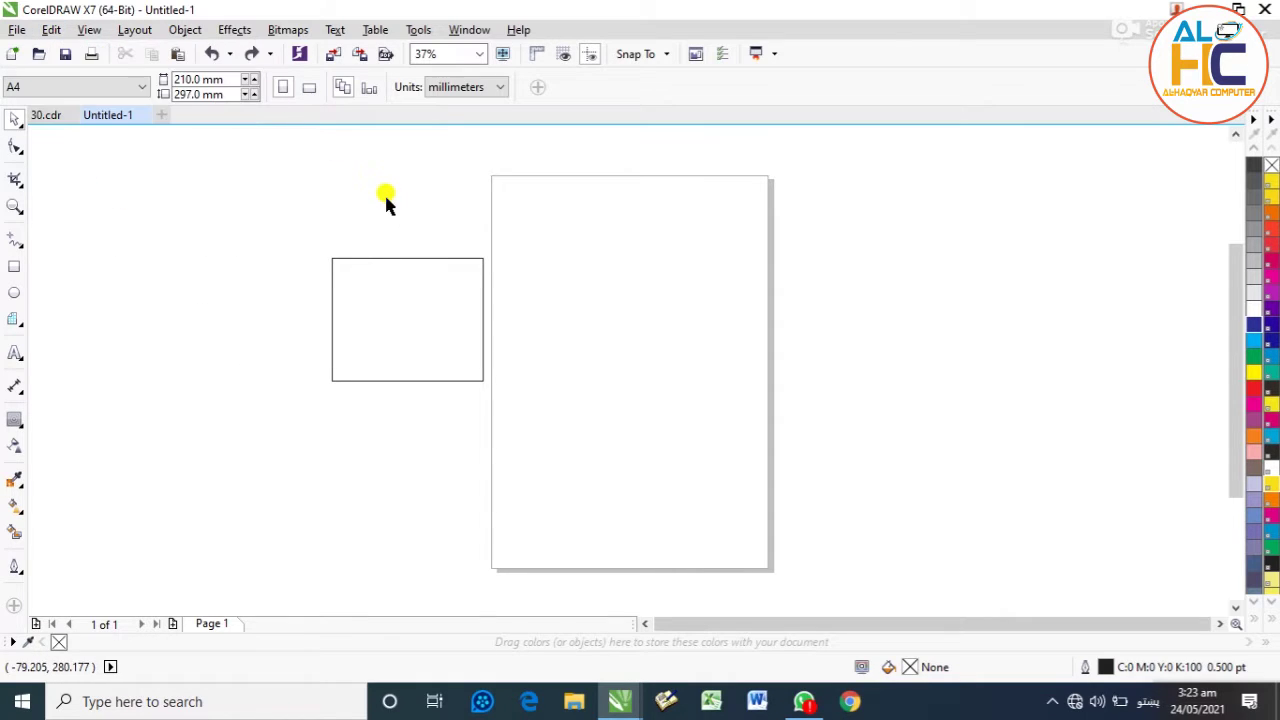
Redo the enlarged duplicate of the rectangle, and undo it again
{"action": "left_click", "coordinate": [361, 283]}
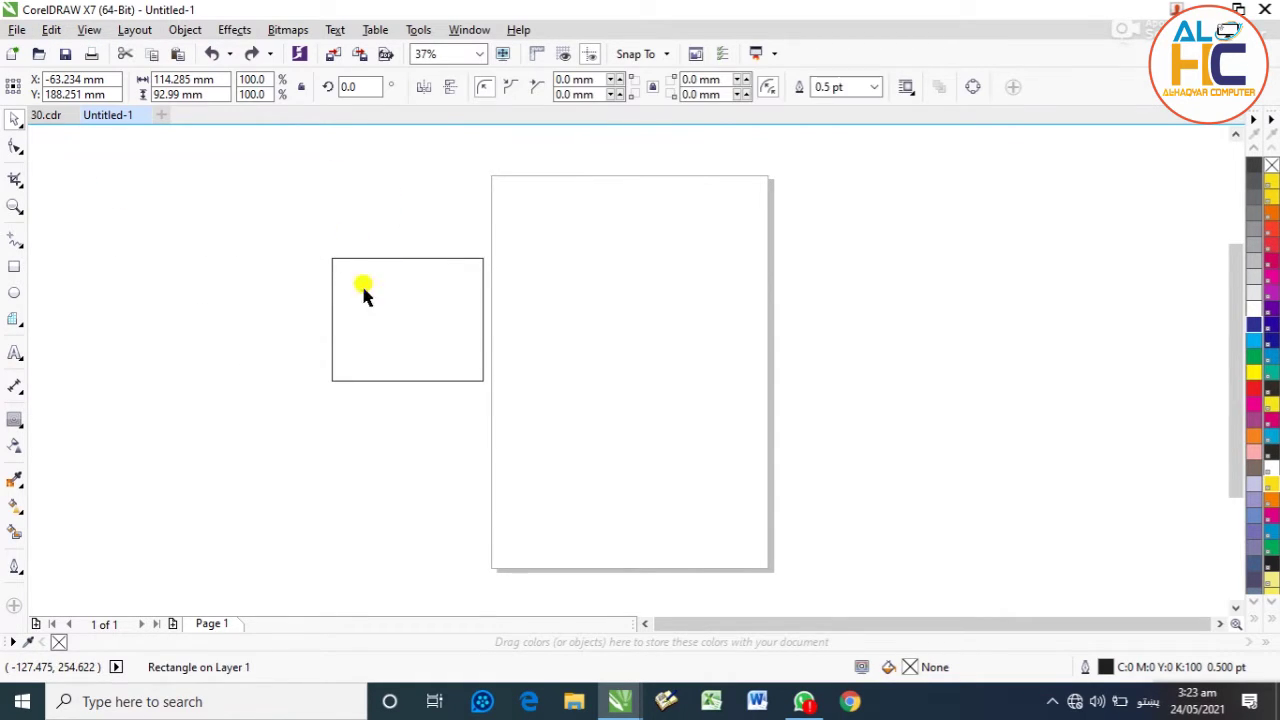
{"action": "left_click_drag", "start_coordinate": [310, 212], "coordinate": [547, 395]}
{"action": "left_click", "coordinate": [565, 298]}
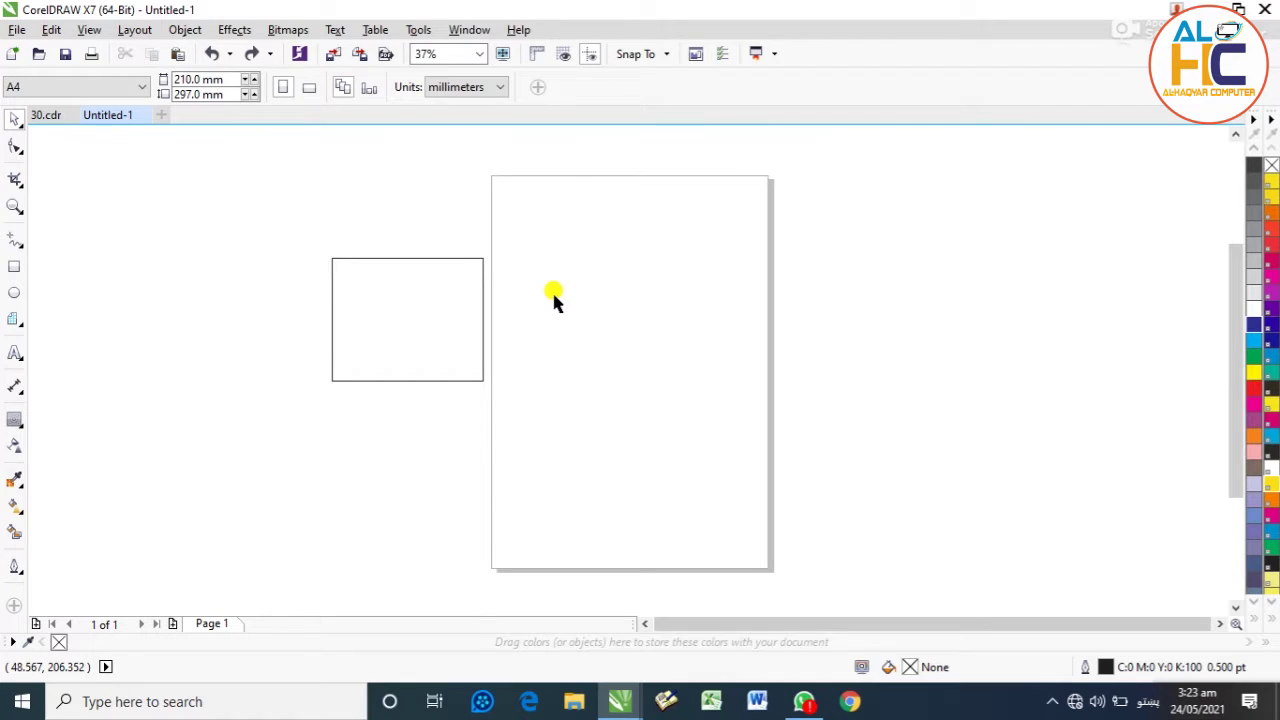
{"action": "key", "text": "ctrl+shift+z"}
{"action": "left_click", "coordinate": [543, 246]}
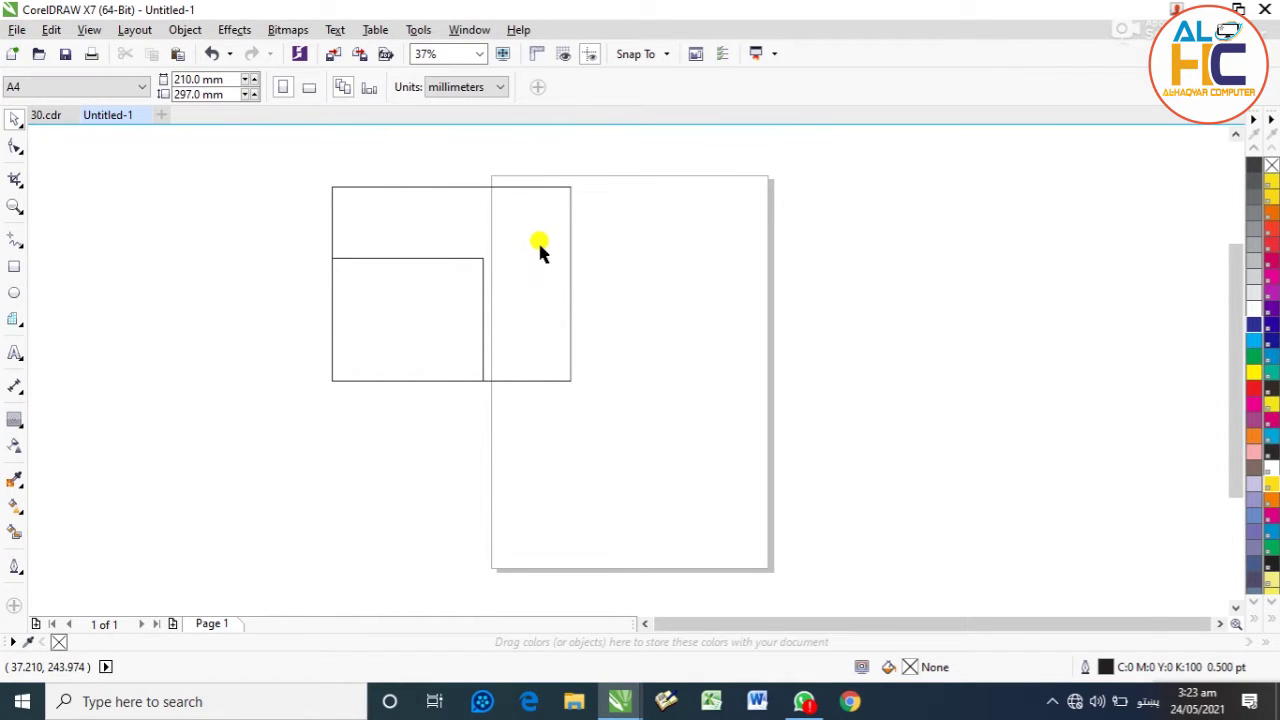
{"action": "key", "text": "ctrl+z"}
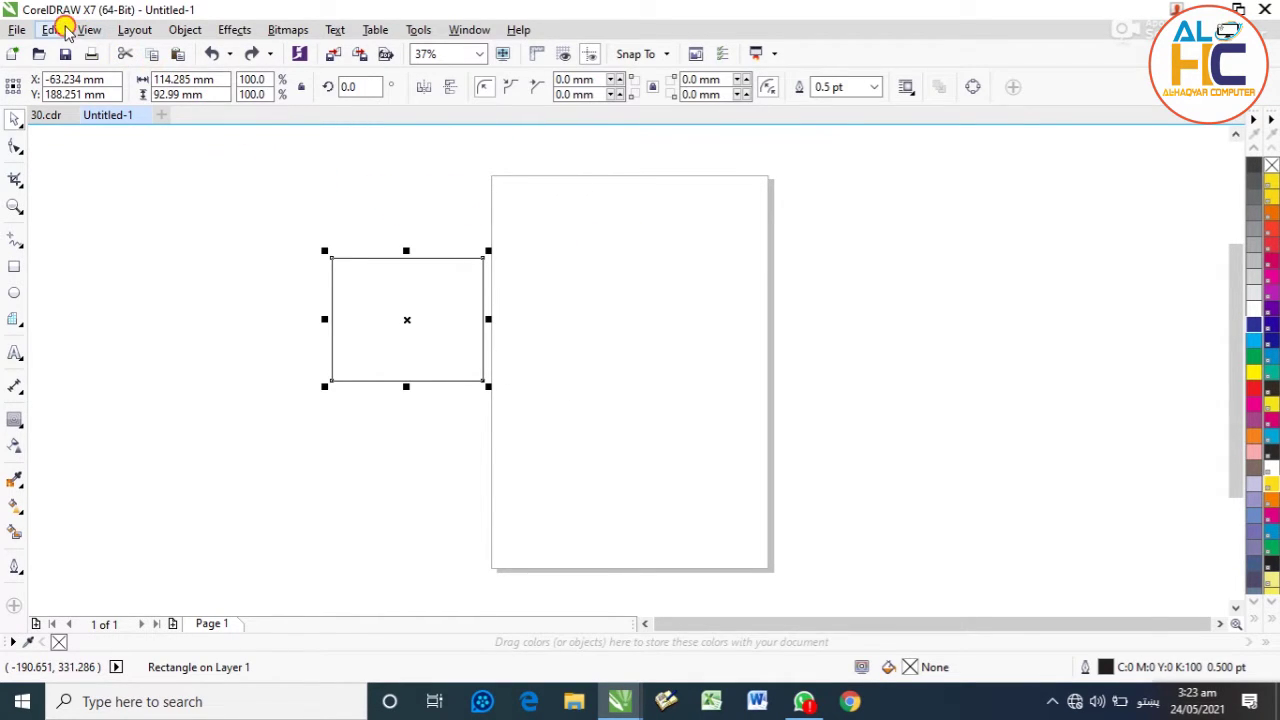
Repeat the last move on the selected rectangle
{"action": "left_click", "coordinate": [52, 29]}
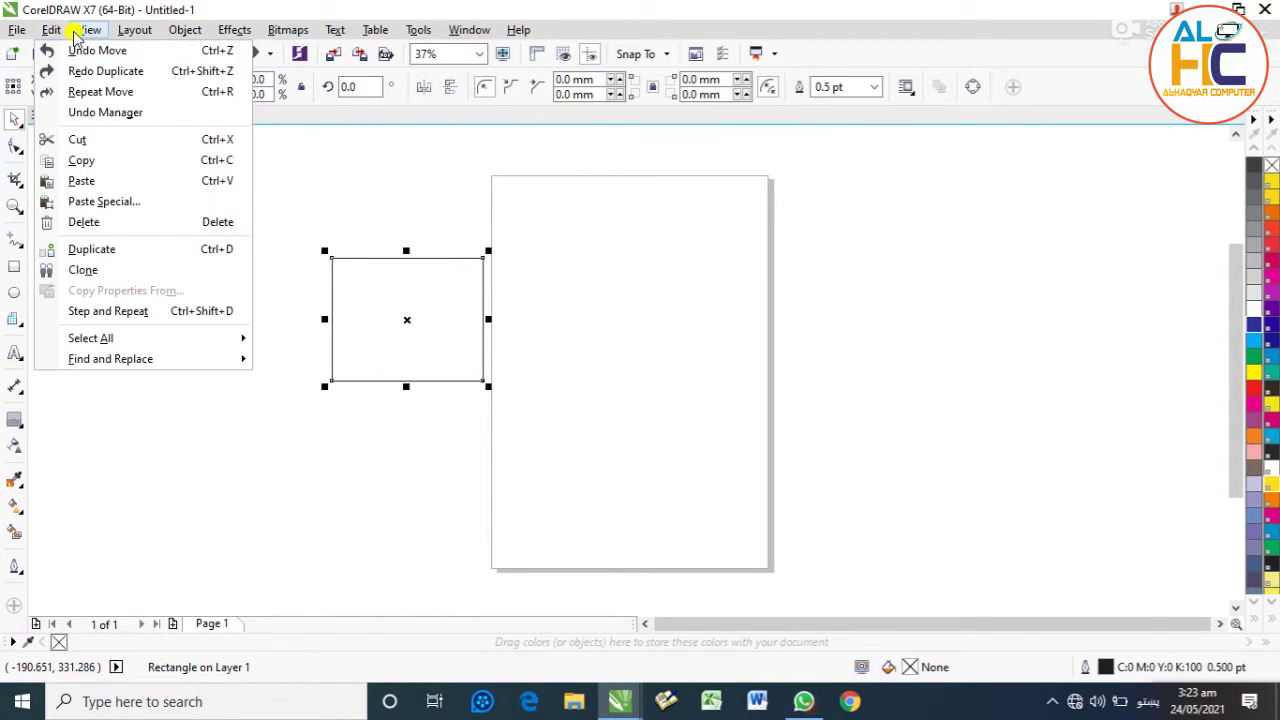
{"action": "left_click", "coordinate": [86, 91]}
{"action": "key", "text": "Escape"}
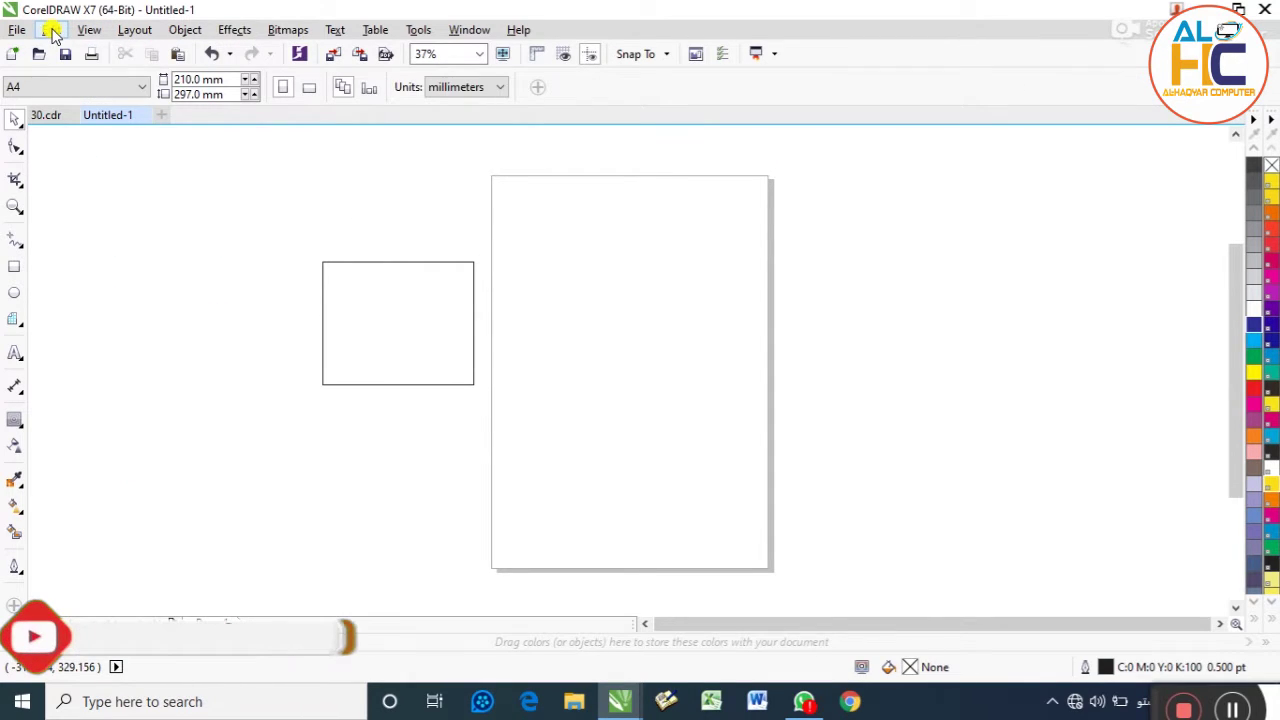
{"action": "left_click", "coordinate": [52, 30]}
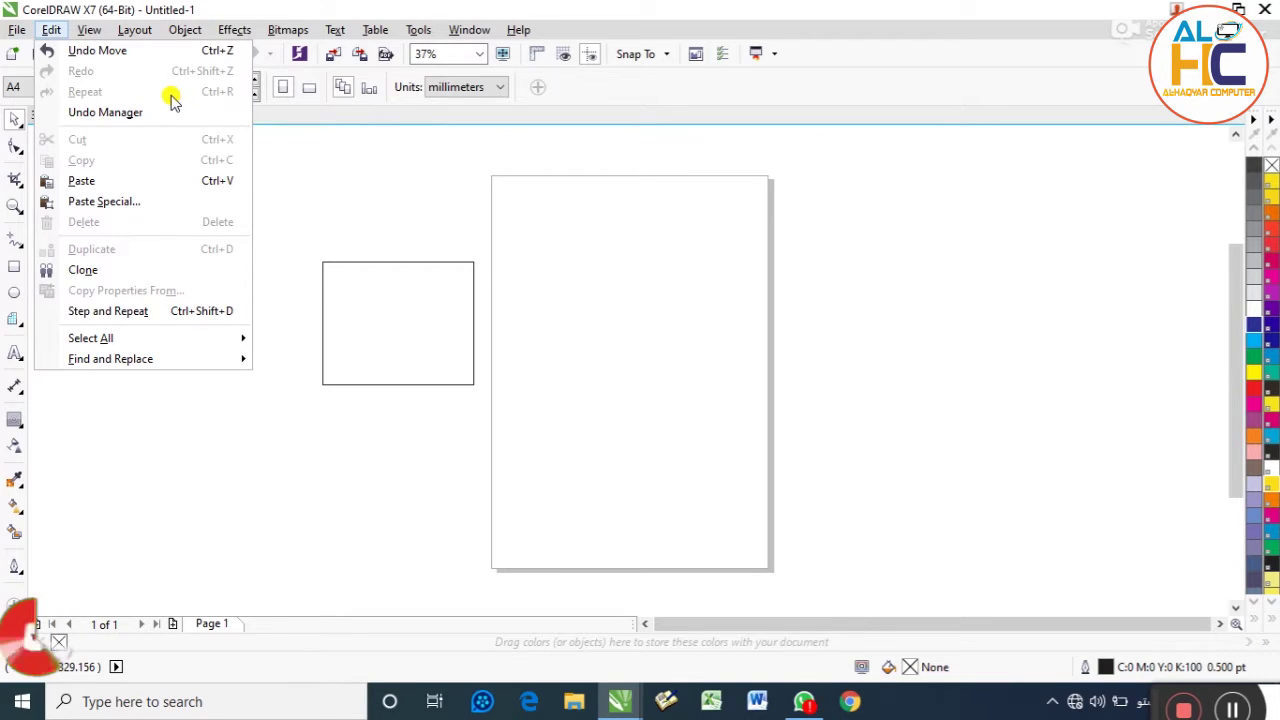
{"action": "key", "text": "Escape"}
Move the rectangle onto the page so that its centre sits at about X 47 mm, Y 184 mm
{"action": "scroll", "coordinate": [391, 285], "scroll_direction": "down", "scroll_amount": 2}
{"action": "left_click_drag", "start_coordinate": [378, 273], "coordinate": [455, 290]}
{"action": "key", "text": "shift+F2"}
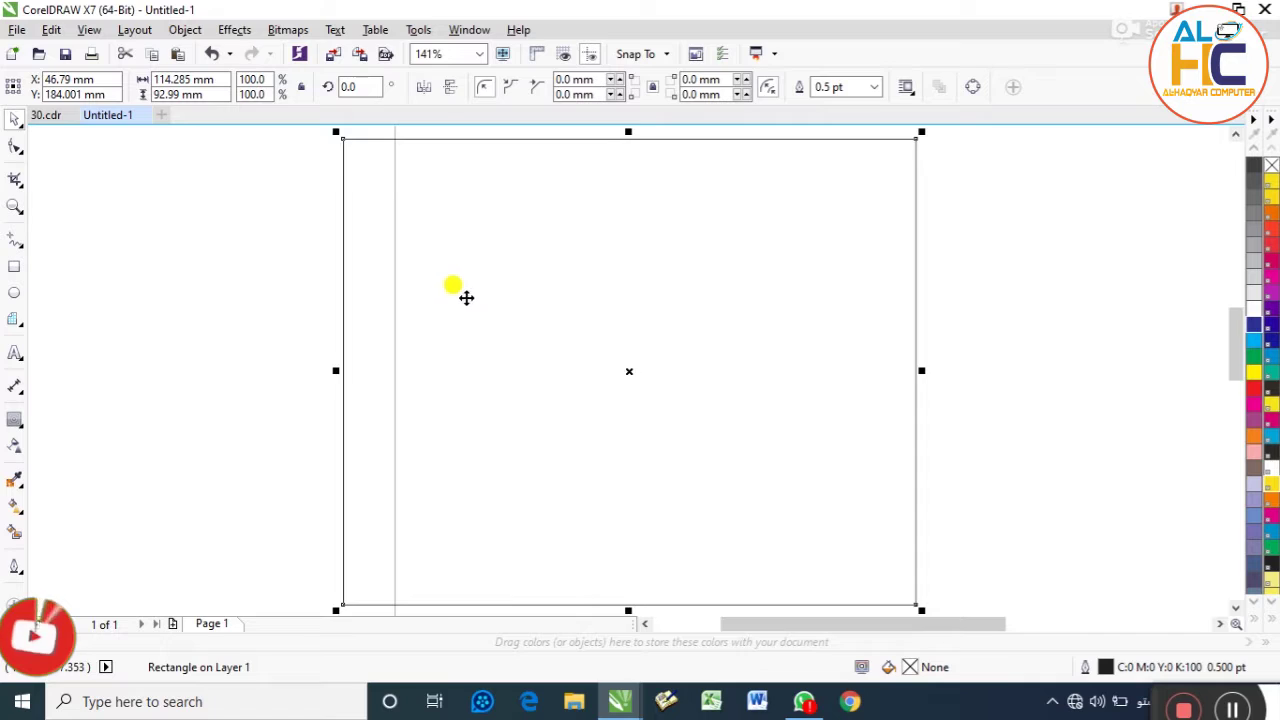
Make a copy of the rectangle scaled to about 88.7% around its centre, about 101 × 82 mm
{"action": "scroll", "coordinate": [466, 297], "scroll_direction": "down", "scroll_amount": 2}
{"action": "key", "text": "F10"}
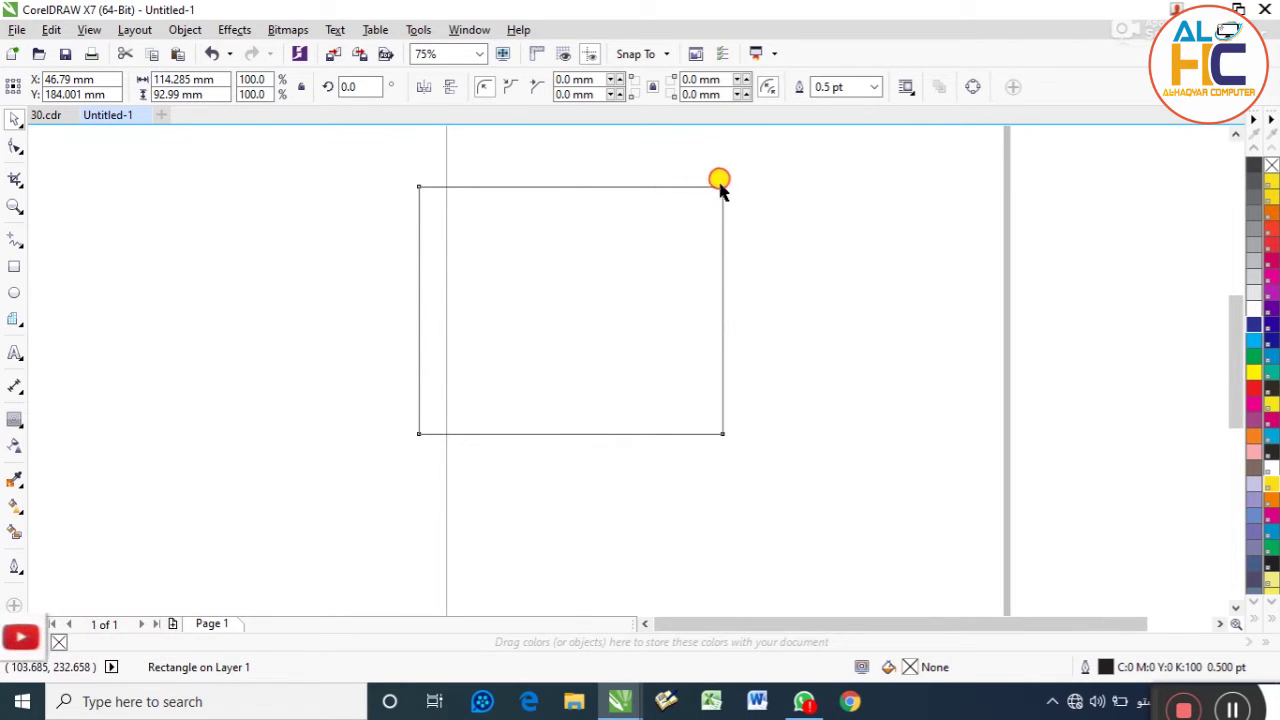
{"action": "key", "text": "space"}
{"action": "left_click_drag", "start_coordinate": [723, 186], "coordinate": [712, 194]}
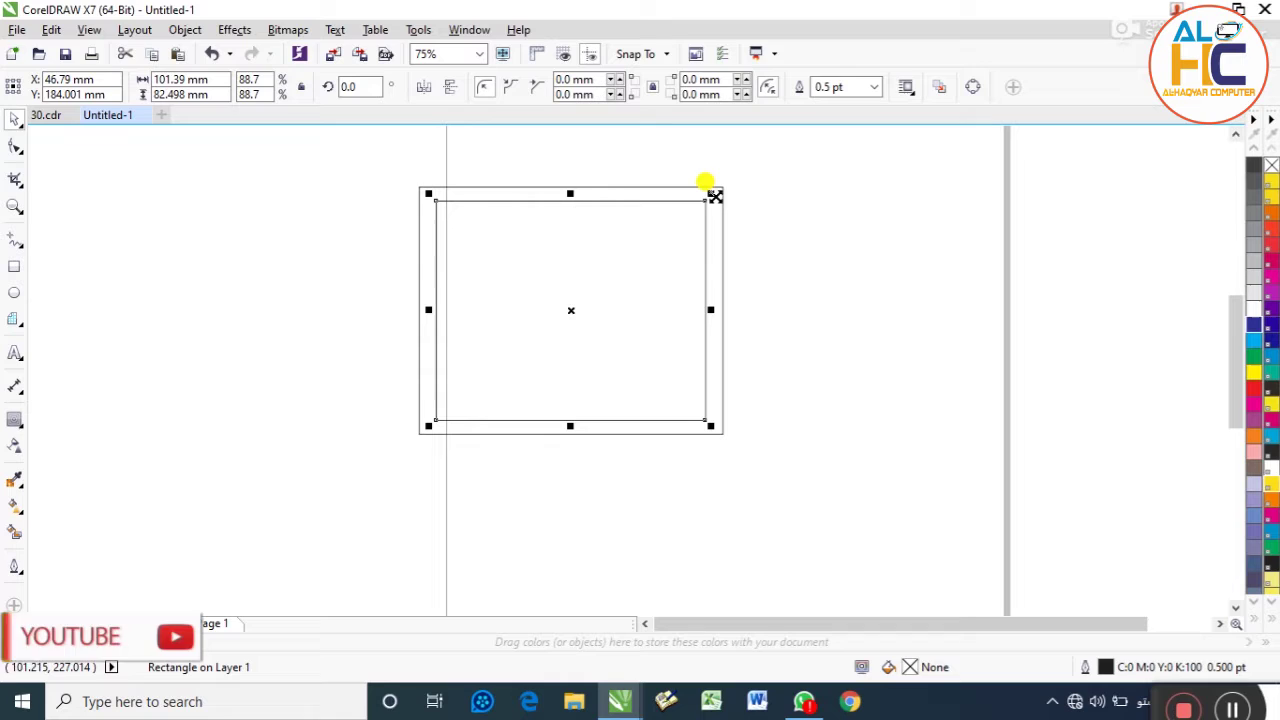
Repeat the scaled duplicate until the nested rectangles shrink to about 9 × 7.5 mm at the centre
{"action": "left_click", "coordinate": [89, 30]}
{"action": "mouse_move", "coordinate": [60, 33]}
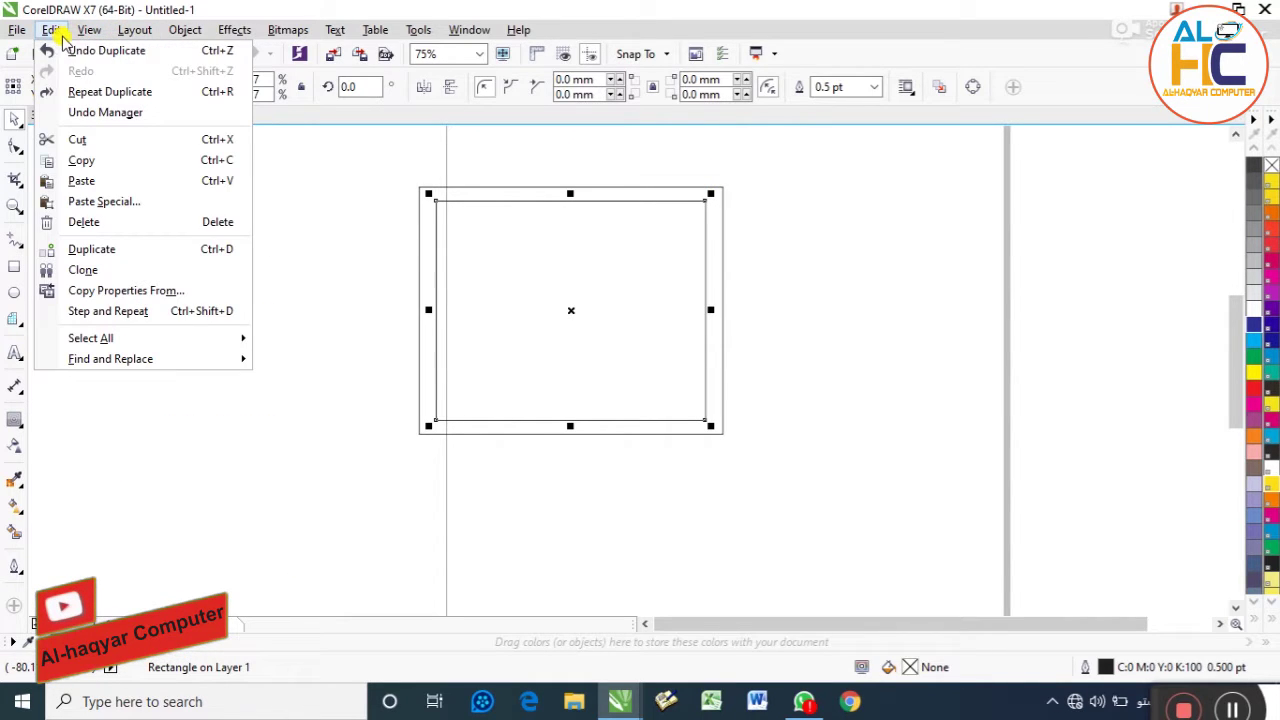
{"action": "left_click", "coordinate": [90, 91]}
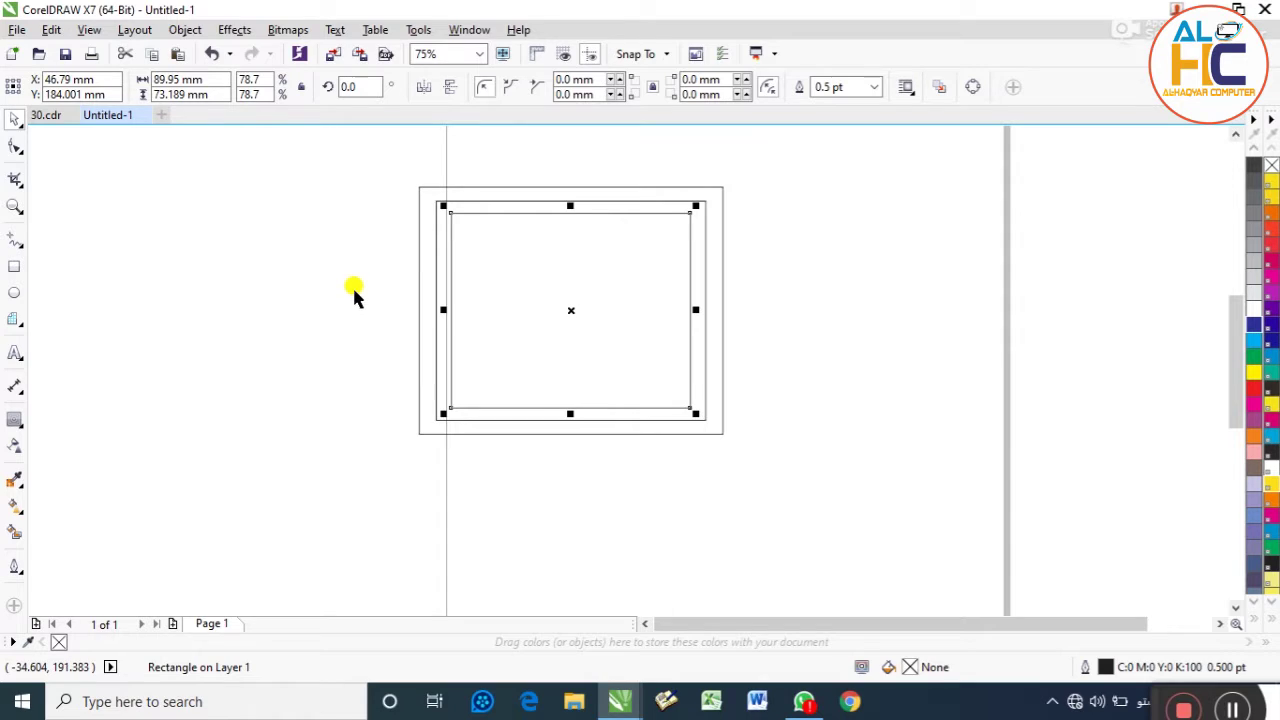
{"action": "key", "text": "ctrl+r"}
{"action": "key", "text": "ctrl+r"}
{"action": "key", "text": "ctrl+r"}
{"action": "key", "text": "ctrl+r"}
{"action": "key", "text": "ctrl+r"}
{"action": "key", "text": "ctrl+r"}
{"action": "key", "text": "ctrl+r"}
{"action": "key", "text": "ctrl+r"}
{"action": "key", "text": "ctrl+r"}
{"action": "key", "text": "ctrl+r"}
{"action": "key", "text": "ctrl+r"}
{"action": "key", "text": "ctrl+r"}
{"action": "key", "text": "ctrl+r"}
{"action": "key", "text": "ctrl+r"}
{"action": "key", "text": "ctrl+r"}
{"action": "key", "text": "ctrl+r"}
{"action": "key", "text": "ctrl+r"}
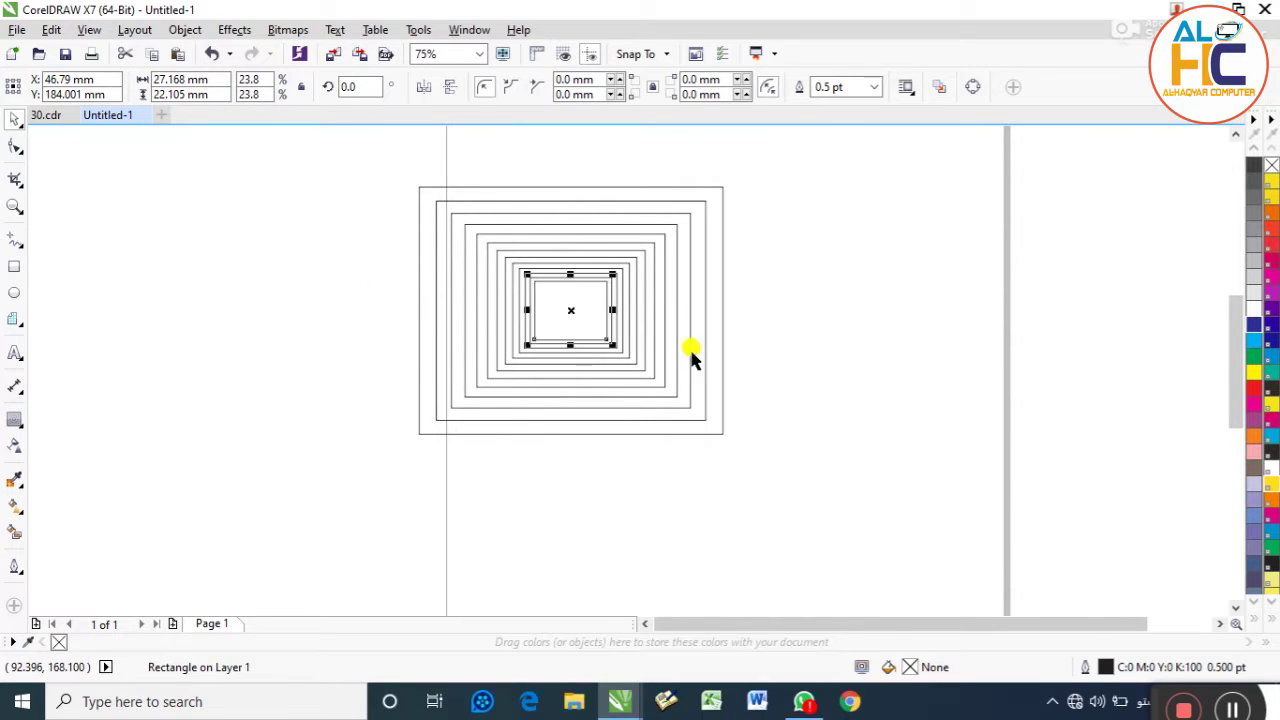
{"action": "key", "text": "ctrl+r"}
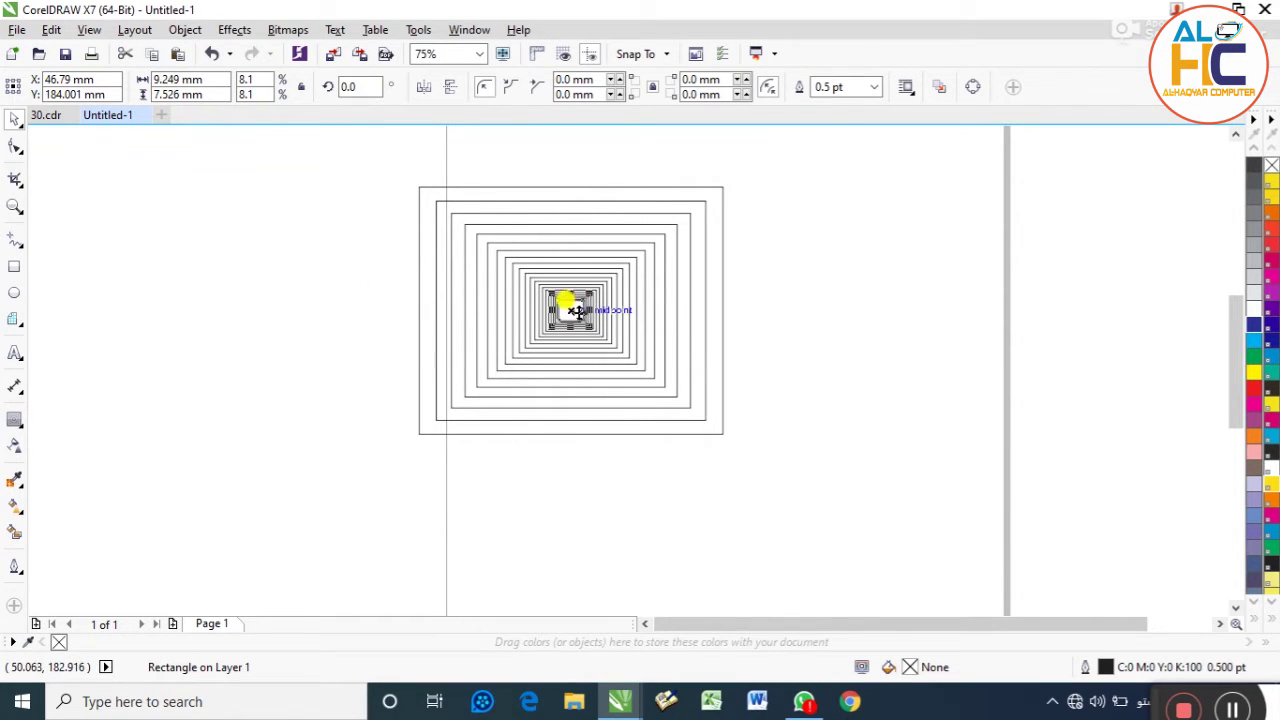
{"action": "scroll", "coordinate": [579, 311], "scroll_direction": "up", "scroll_amount": 1}
{"action": "scroll", "coordinate": [553, 296], "scroll_direction": "down", "scroll_amount": 2}
{"action": "left_click", "coordinate": [641, 274]}
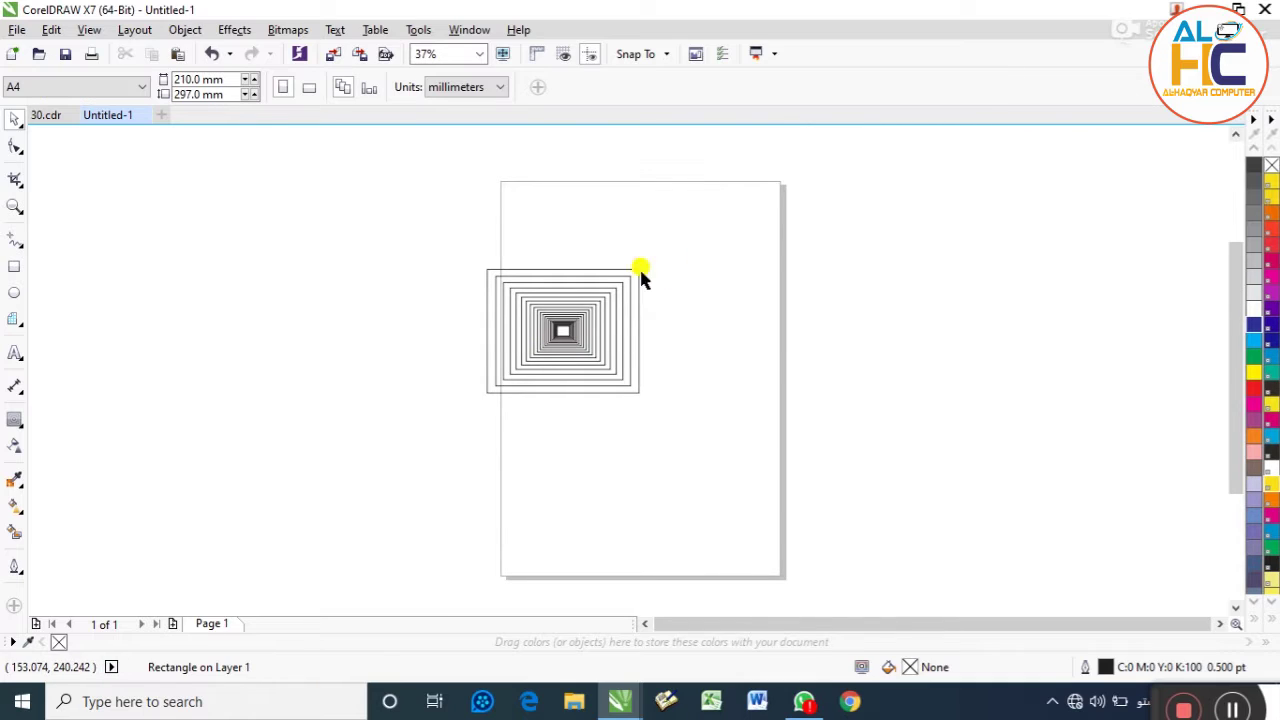
Draw a tall rectangle about 32 × 161 mm beside the page and fully round its corners to 15.875 mm
{"action": "left_click", "coordinate": [15, 267]}
{"action": "left_click_drag", "start_coordinate": [213, 223], "coordinate": [256, 440]}
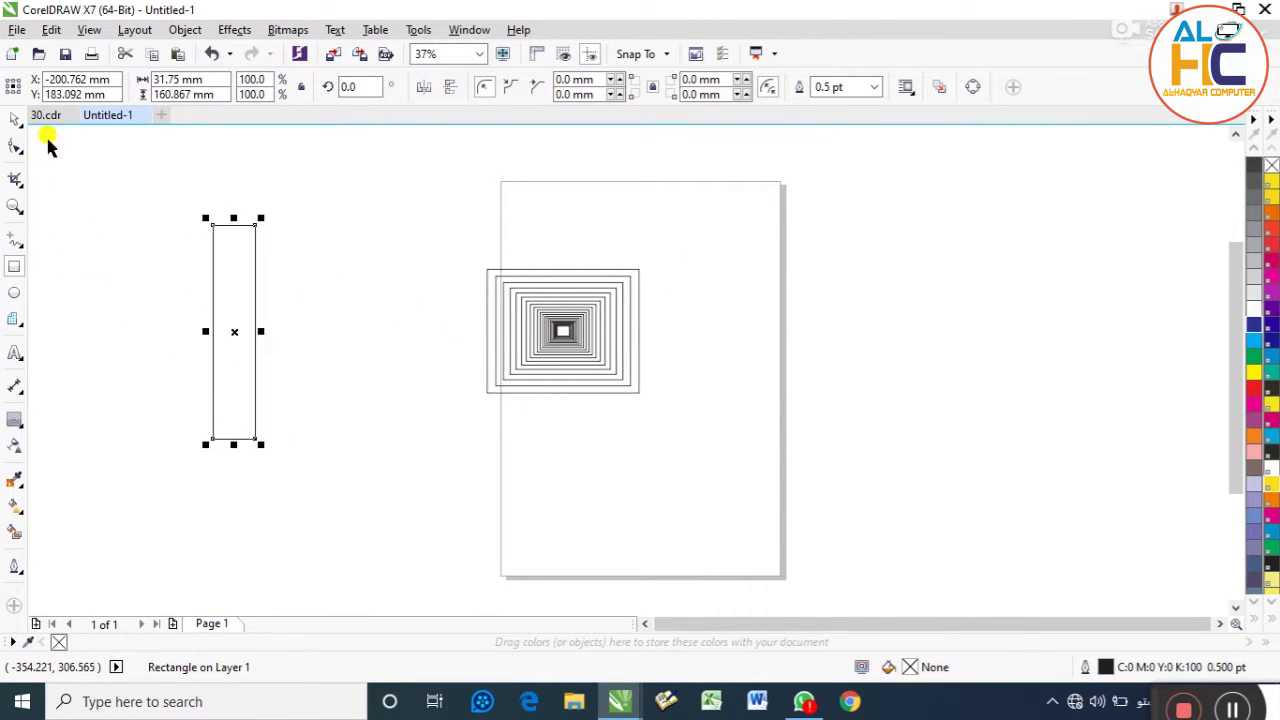
{"action": "key", "text": "F10"}
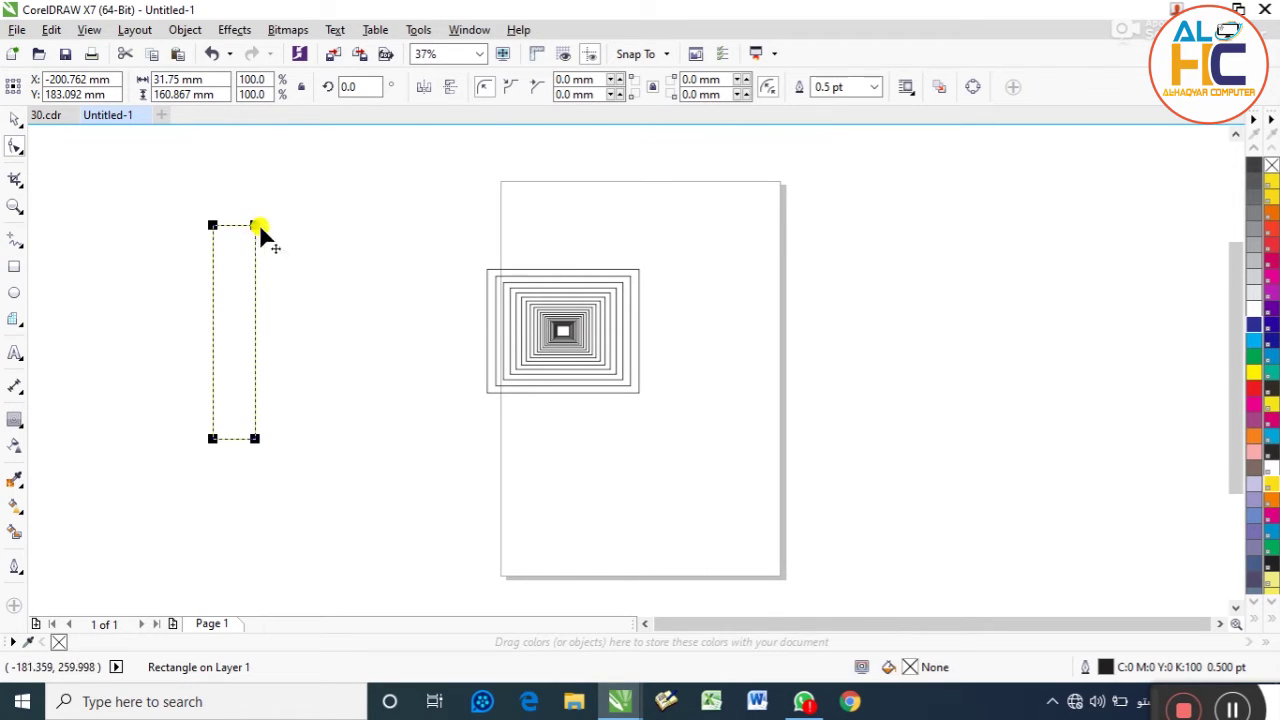
{"action": "left_click_drag", "start_coordinate": [257, 227], "coordinate": [158, 345]}
{"action": "left_click", "coordinate": [15, 119]}
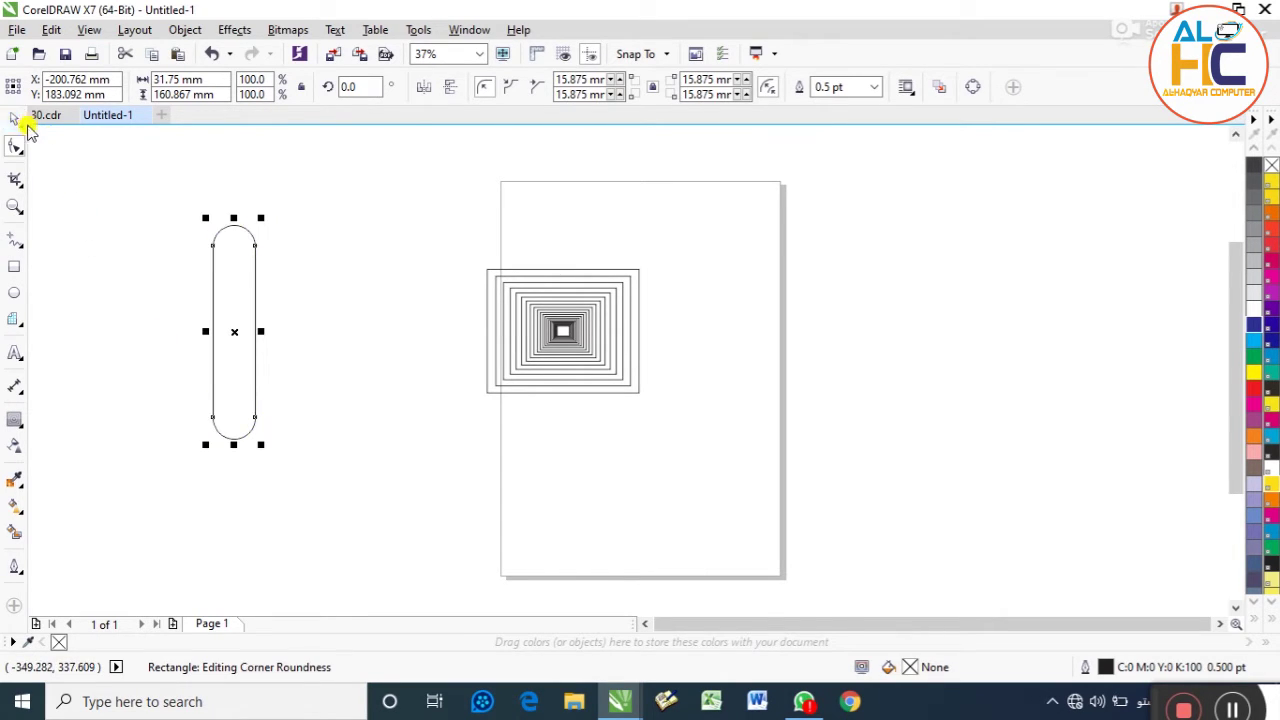
{"action": "key", "text": "Escape"}
Make a copy of the rounded bar rotated 30° clockwise about its centre, and repeat it until a full rosette forms
{"action": "left_click", "coordinate": [240, 303]}
{"action": "left_click", "coordinate": [254, 234]}
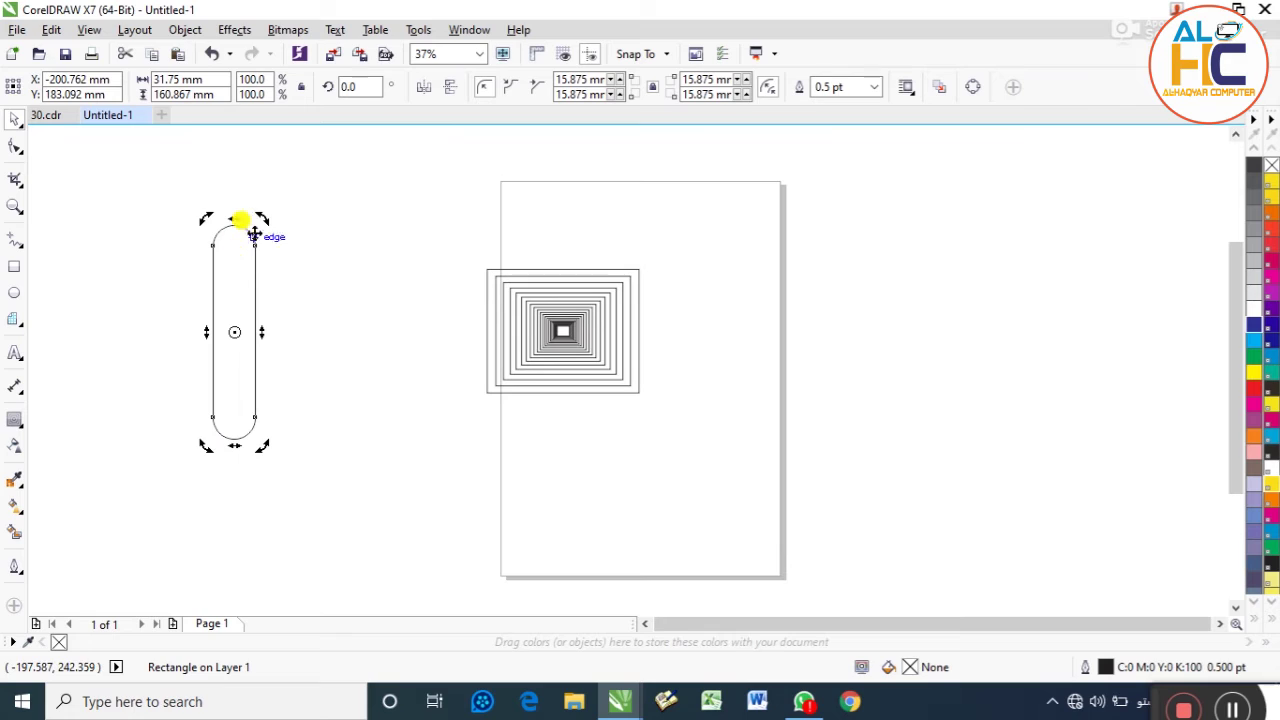
{"action": "left_click_drag", "start_coordinate": [263, 219], "coordinate": [297, 250]}
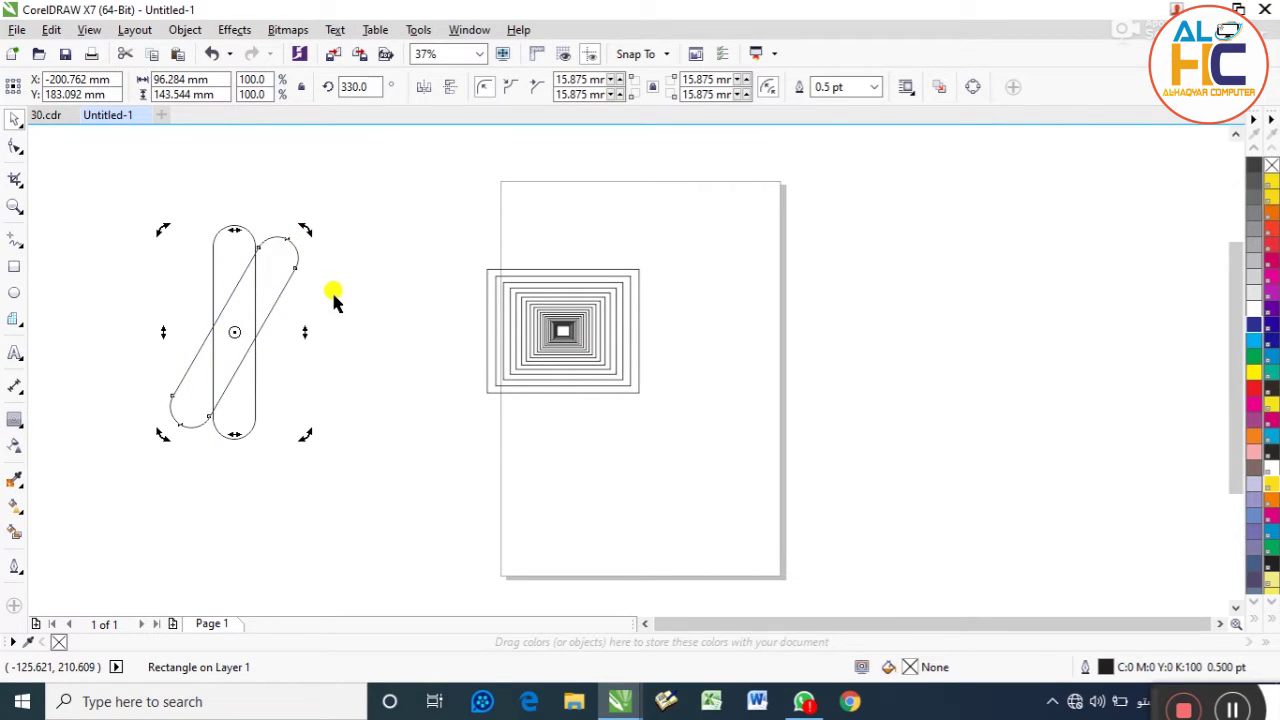
{"action": "key", "text": "ctrl+r"}
{"action": "key", "text": "ctrl+r"}
{"action": "key", "text": "ctrl+r"}
{"action": "key", "text": "ctrl+r"}
{"action": "key", "text": "ctrl+r"}
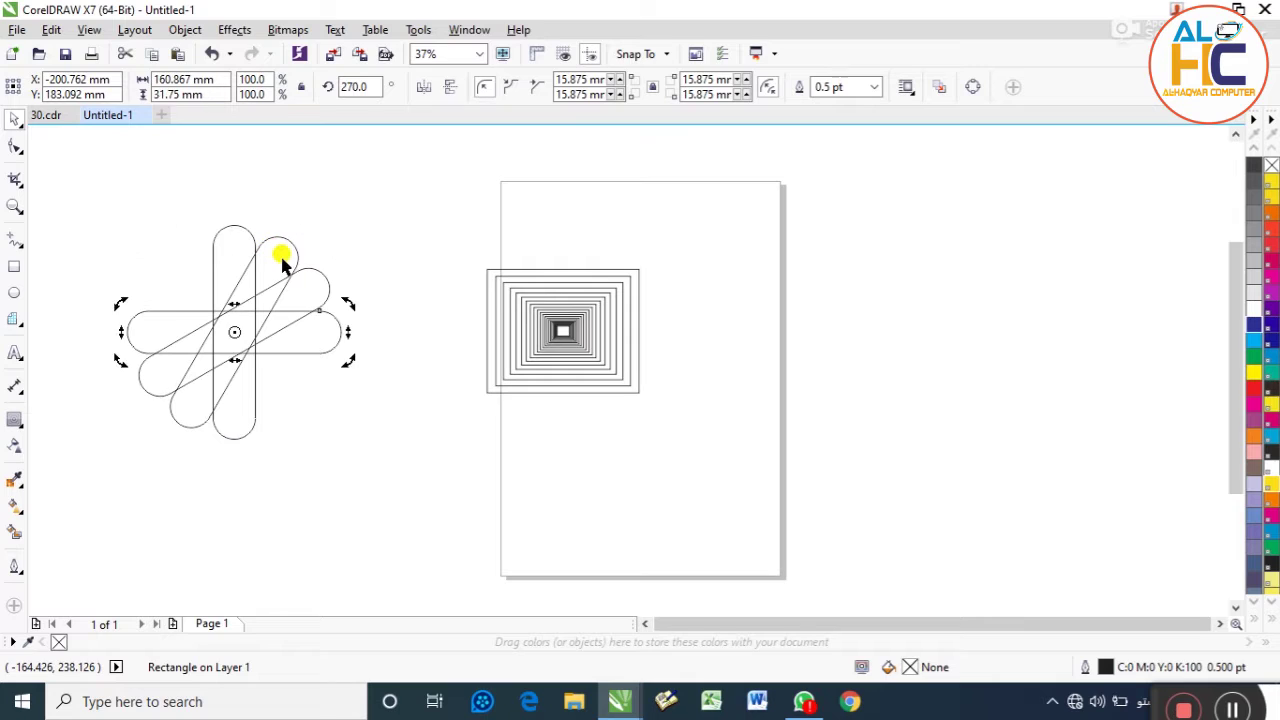
Weld all the rotated rounded bars into a single flower outline
{"action": "left_click_drag", "start_coordinate": [390, 163], "coordinate": [100, 466]}
{"action": "left_click", "coordinate": [266, 87]}
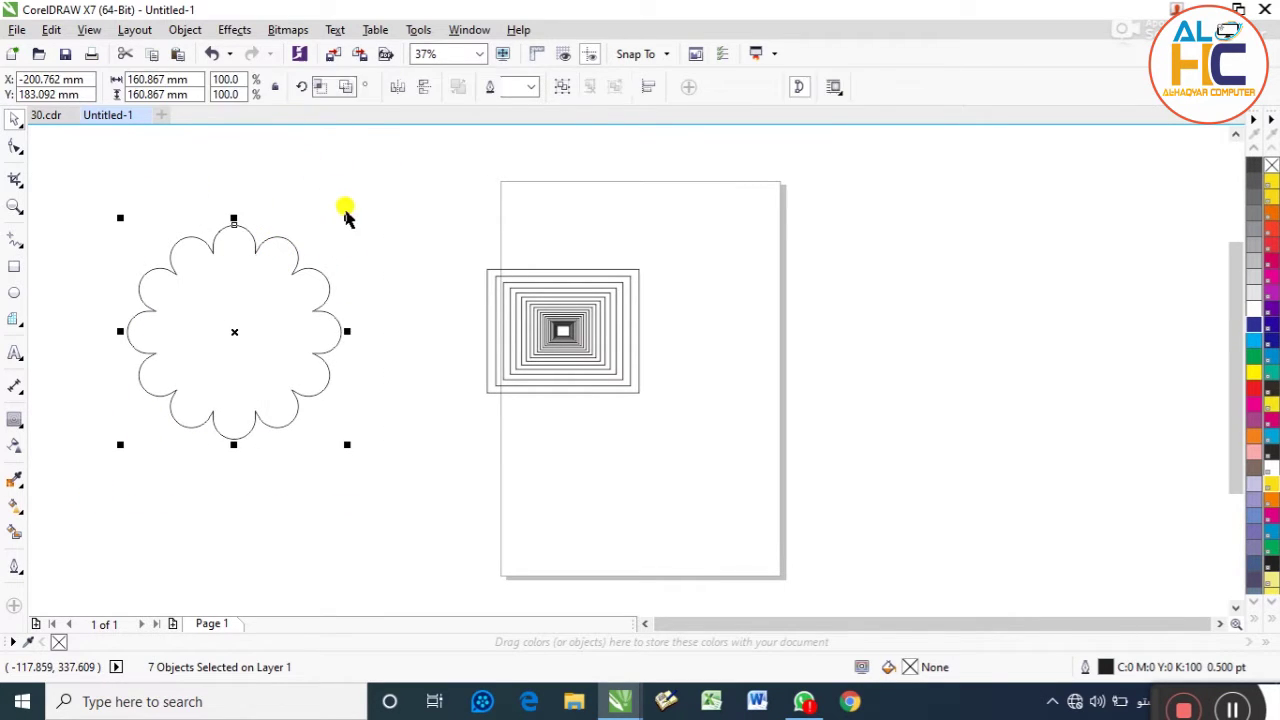
{"action": "left_click", "coordinate": [343, 266]}
Make a copy of the flower scaled to about 74% around its centre, and repeat the duplicate to nest smaller flowers inside
{"action": "left_click", "coordinate": [305, 268]}
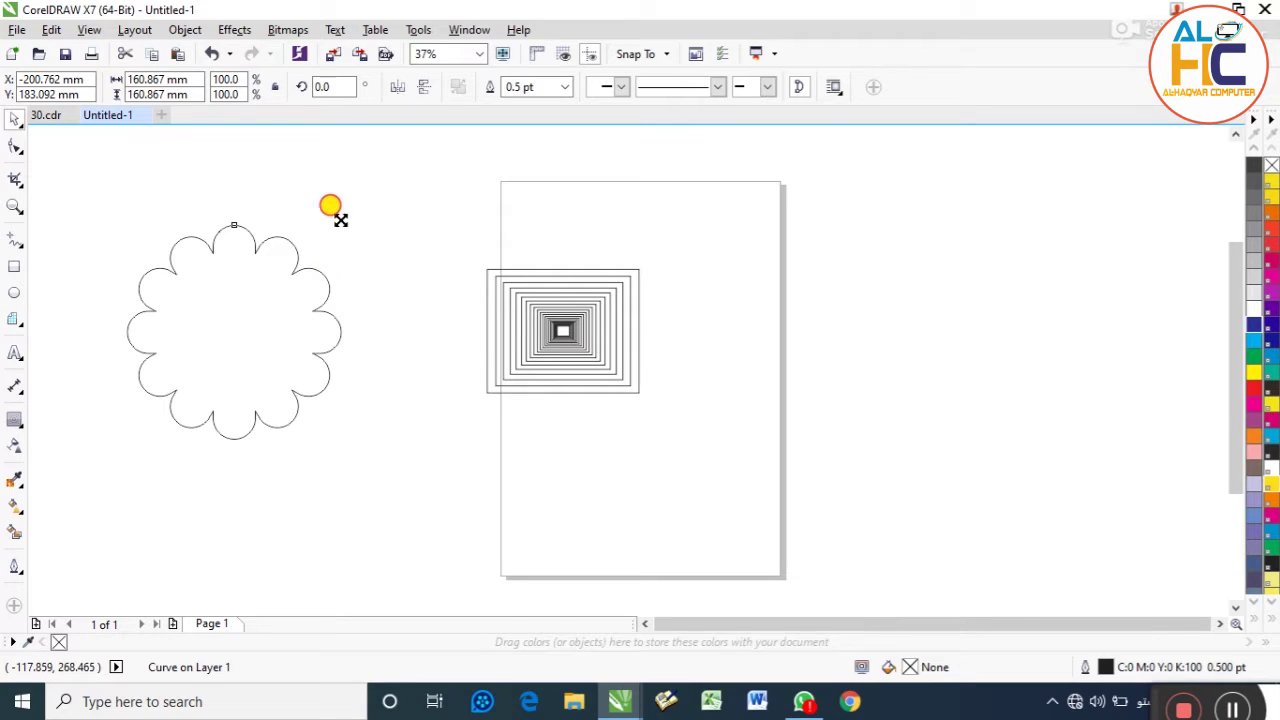
{"action": "left_click_drag", "start_coordinate": [340, 219], "coordinate": [316, 245]}
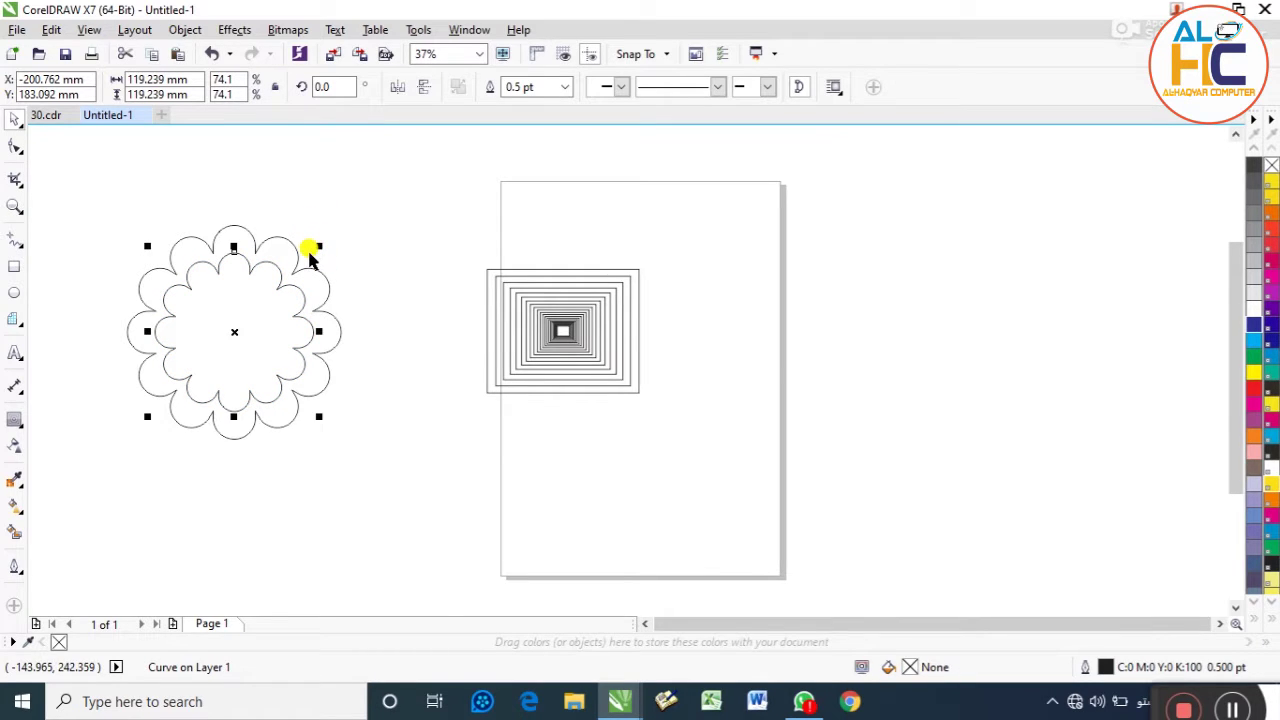
{"action": "key", "text": "ctrl+r"}
{"action": "key", "text": "ctrl+r"}
{"action": "key", "text": "ctrl+r"}
{"action": "key", "text": "ctrl+r"}
{"action": "key", "text": "ctrl+r"}
{"action": "key", "text": "ctrl+r"}
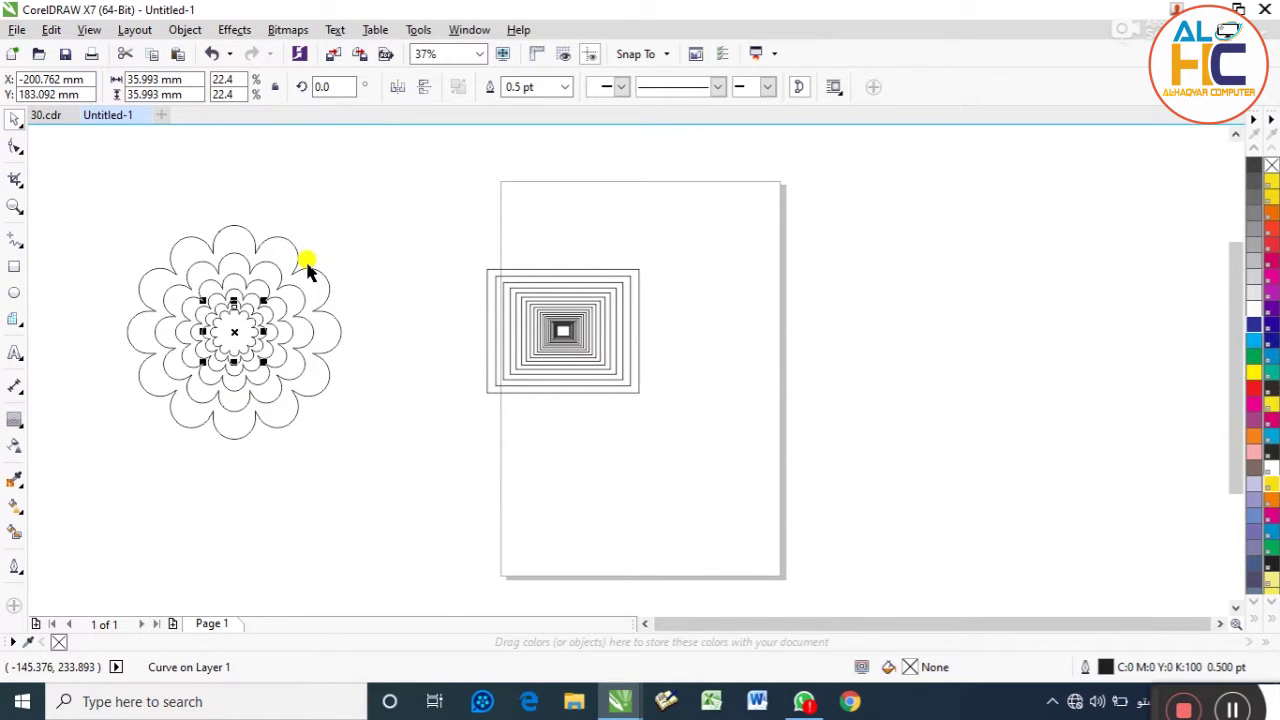
Delete the nested flowers and the nested rectangles together
{"action": "left_click", "coordinate": [342, 253]}
{"action": "left_click_drag", "start_coordinate": [400, 191], "coordinate": [100, 505]}
{"action": "left_click", "coordinate": [526, 211]}
{"action": "left_click_drag", "start_coordinate": [829, 193], "coordinate": [132, 488]}
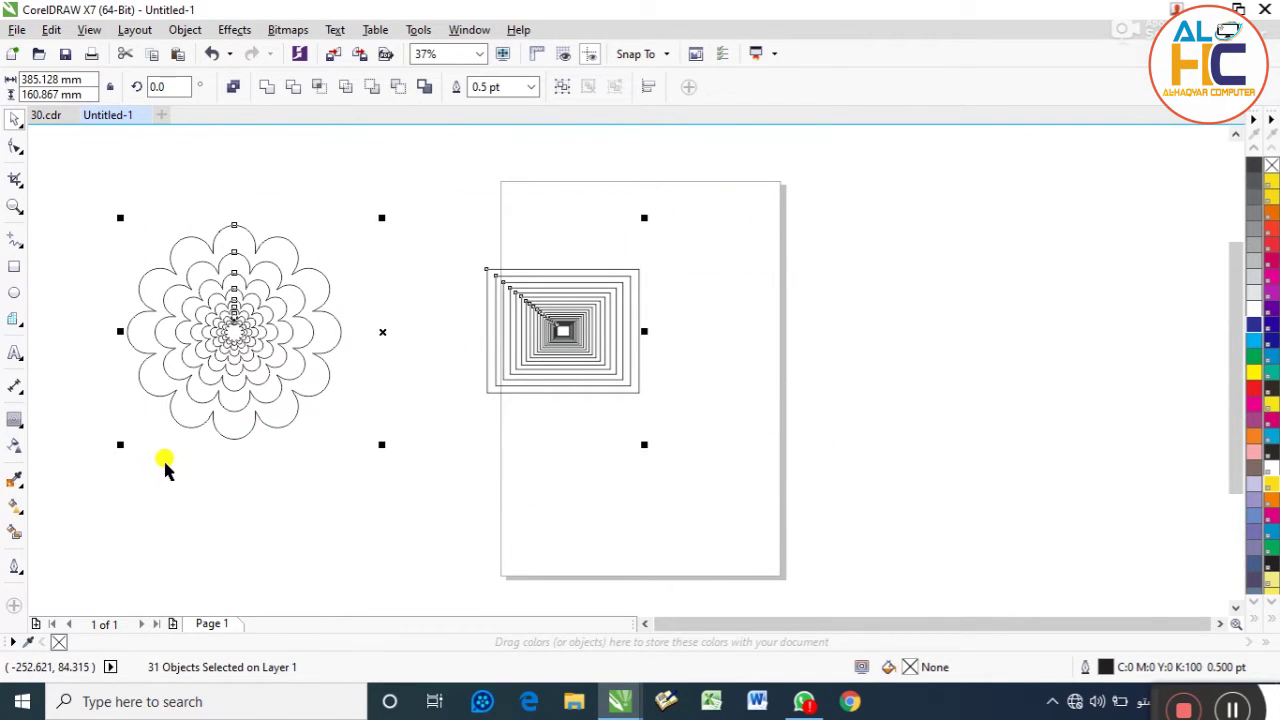
{"action": "key", "text": "Delete"}
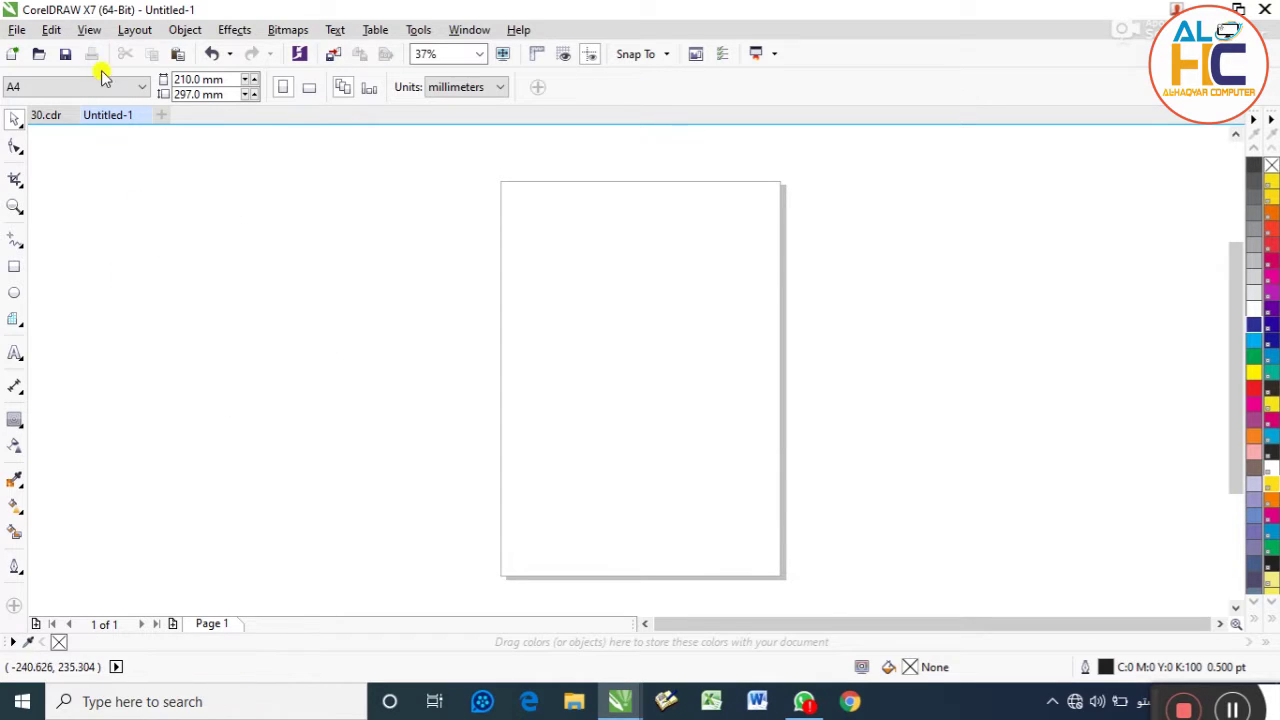
{"action": "left_click", "coordinate": [62, 34]}
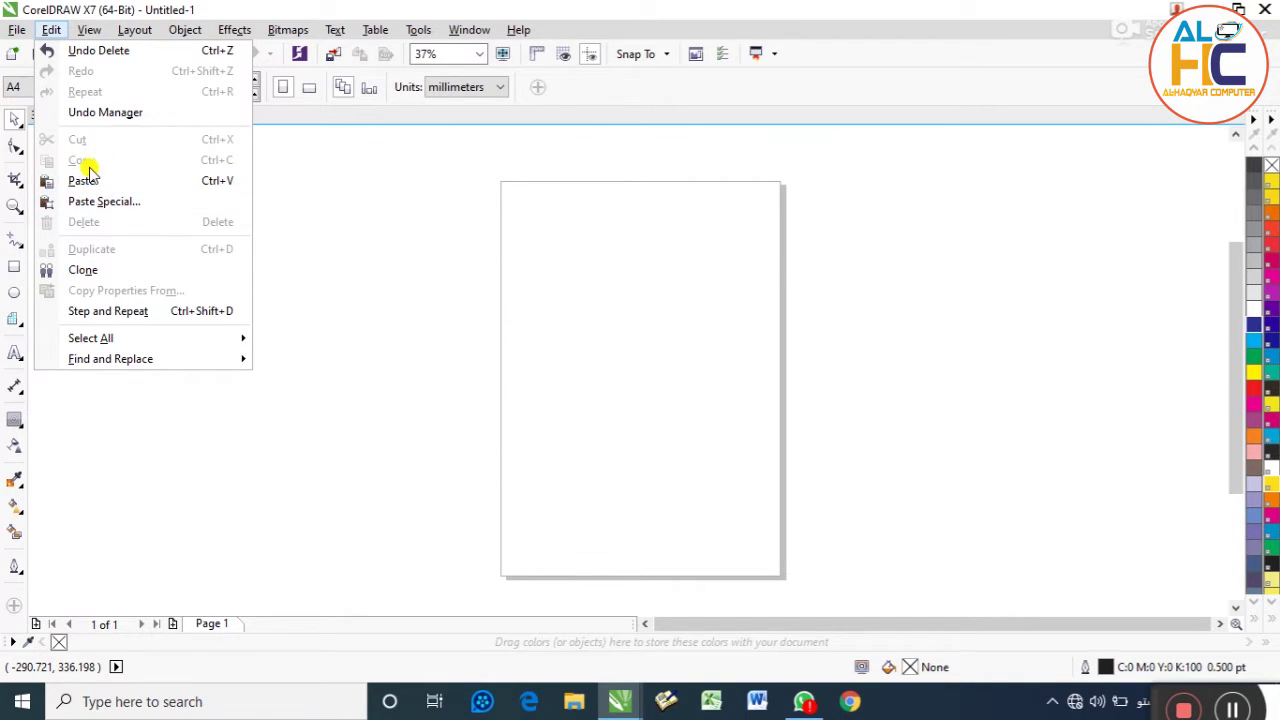
{"action": "left_click", "coordinate": [545, 242]}
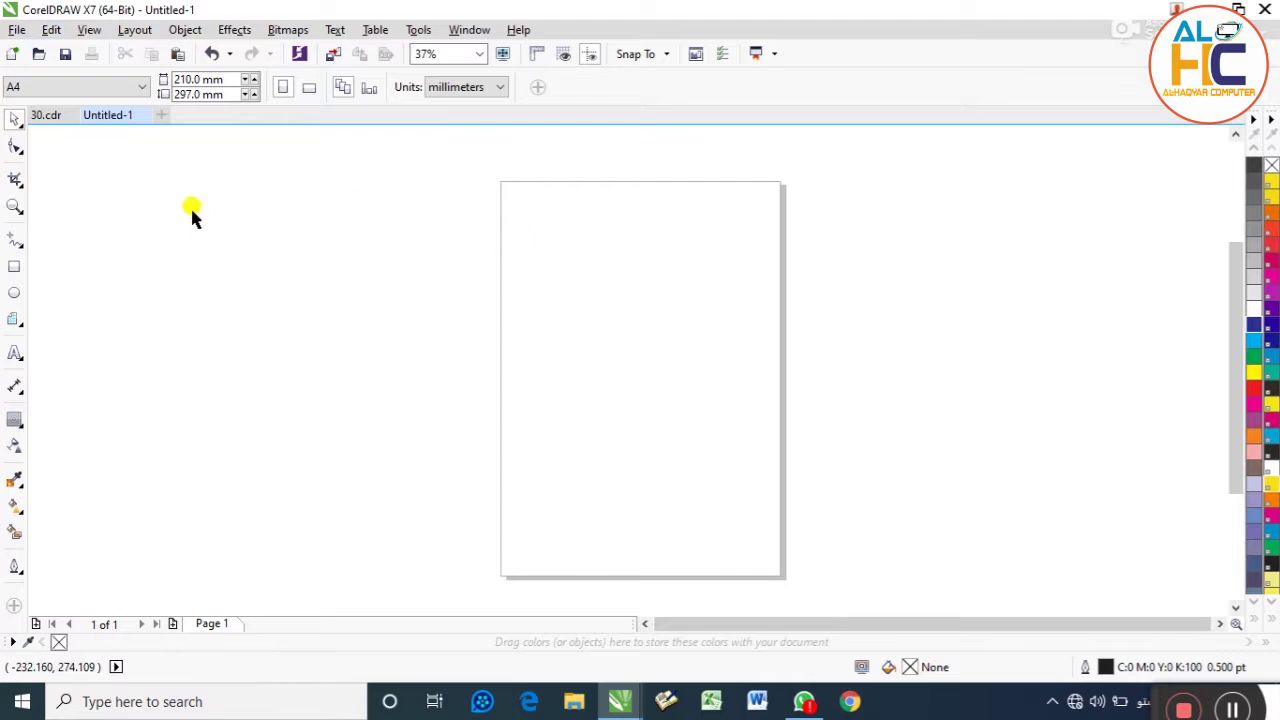
{"action": "left_click_drag", "start_coordinate": [205, 214], "coordinate": [832, 345]}
{"action": "left_click_drag", "start_coordinate": [652, 246], "coordinate": [455, 350]}
Draw a rectangle about 167 × 95 mm beside the page, and delete it
{"action": "left_click", "coordinate": [12, 265]}
{"action": "left_click_drag", "start_coordinate": [233, 211], "coordinate": [456, 338]}
{"action": "left_click", "coordinate": [12, 119]}
{"action": "left_click", "coordinate": [296, 216]}
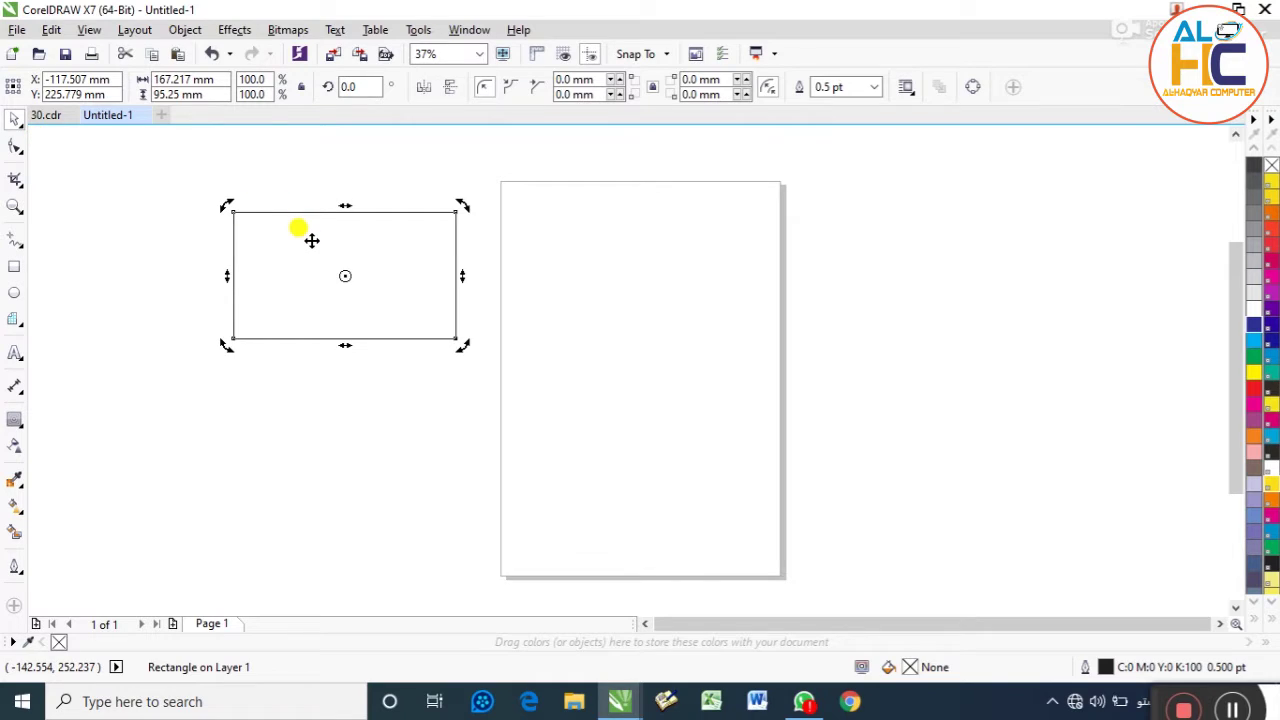
{"action": "key", "text": "Delete"}
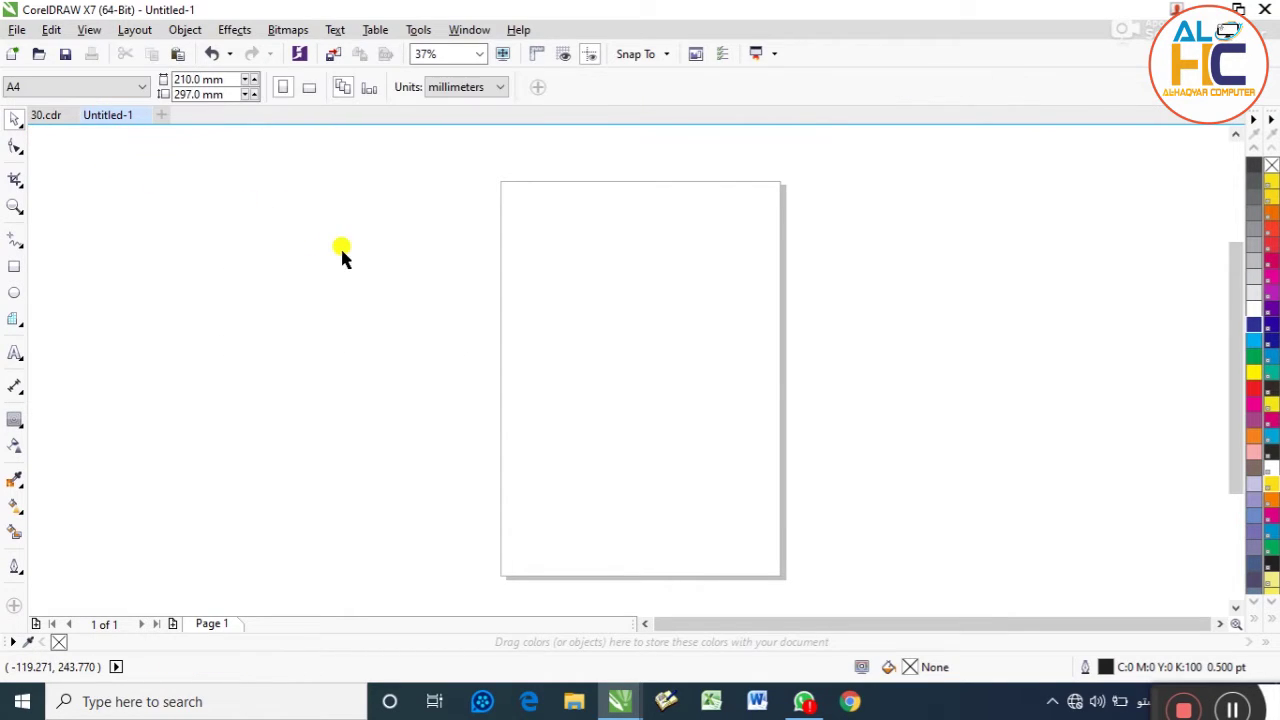
Undo the deletion of the rectangle beside the page
{"action": "key", "text": "ctrl+z"}
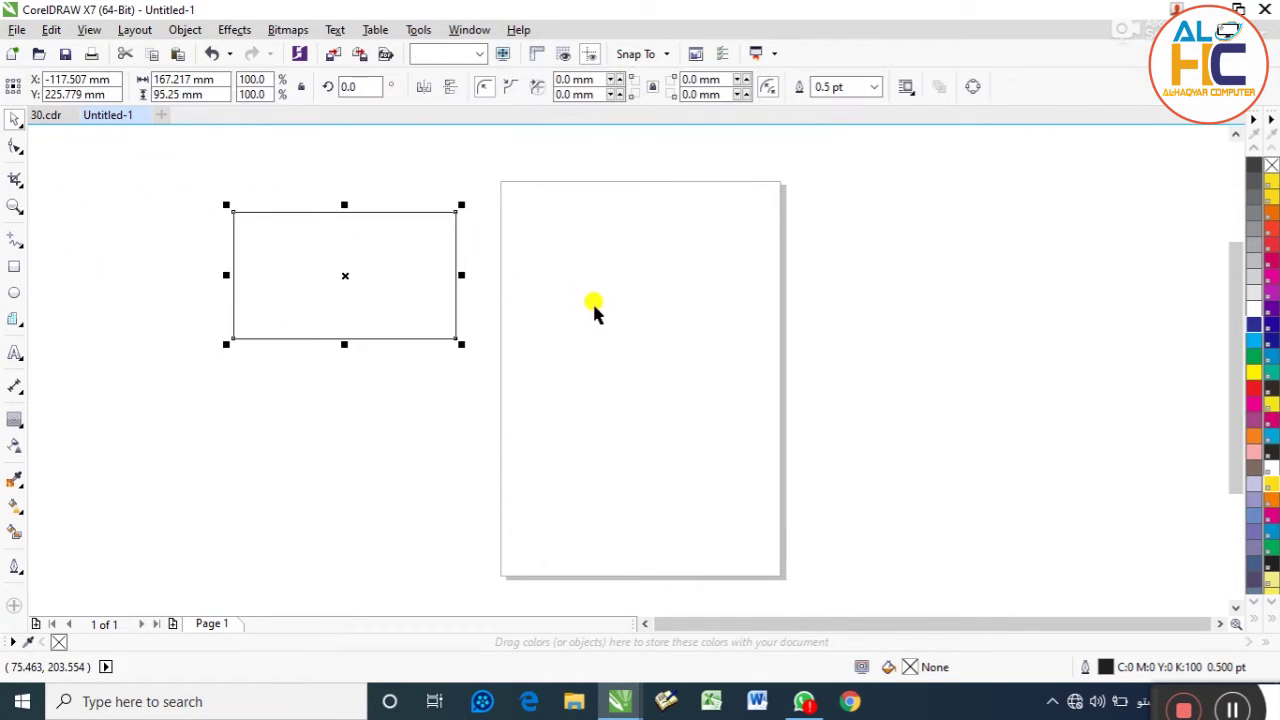
{"action": "left_click_drag", "start_coordinate": [145, 172], "coordinate": [386, 208]}
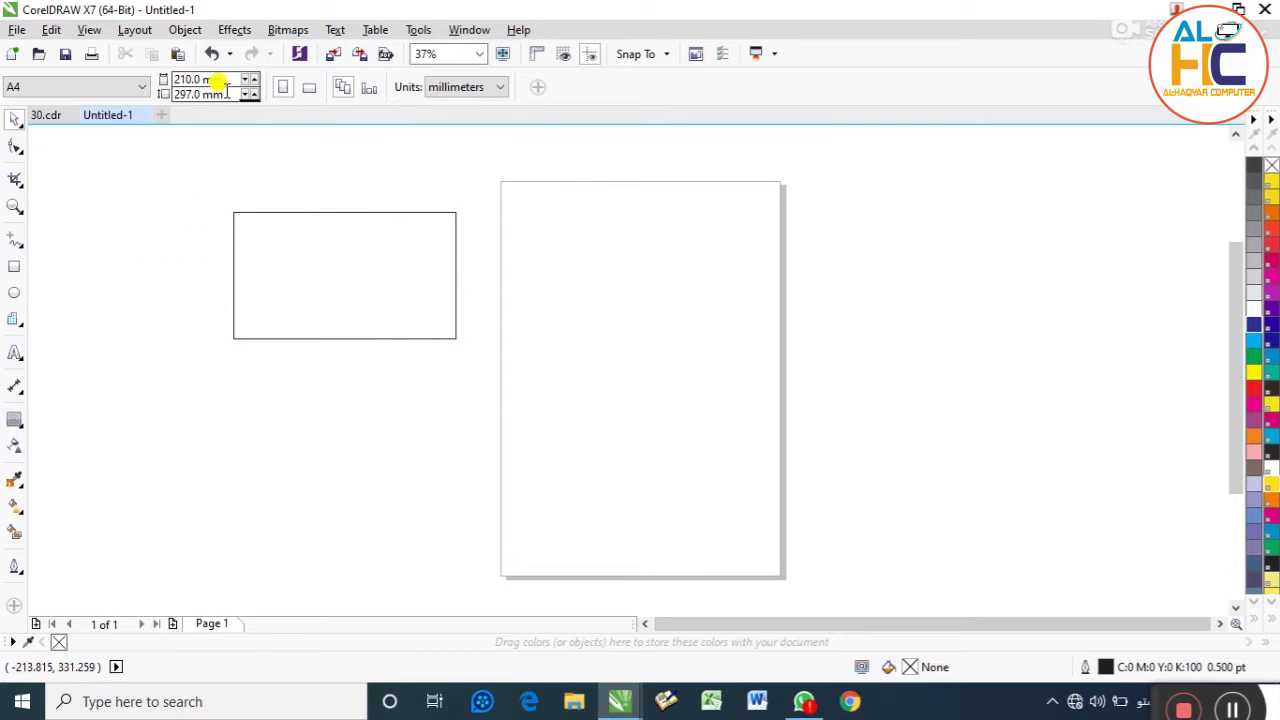
{"action": "left_click", "coordinate": [354, 246]}
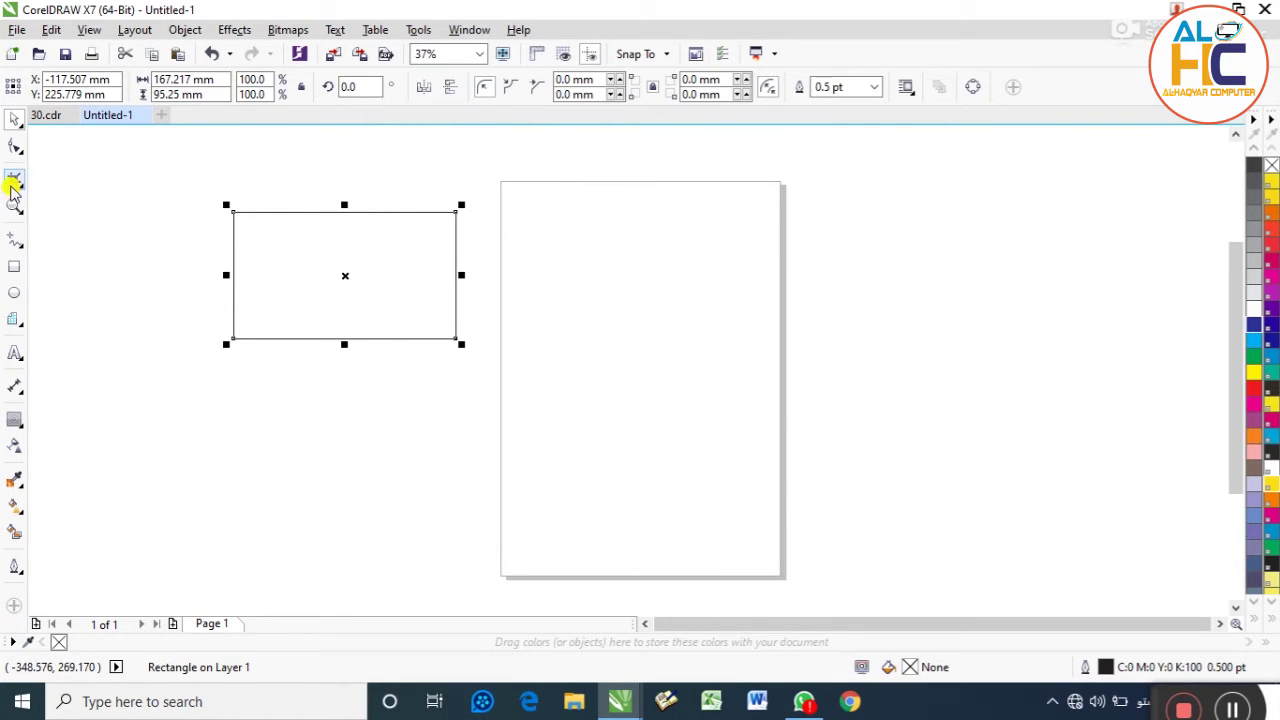
{"action": "left_click", "coordinate": [685, 318]}
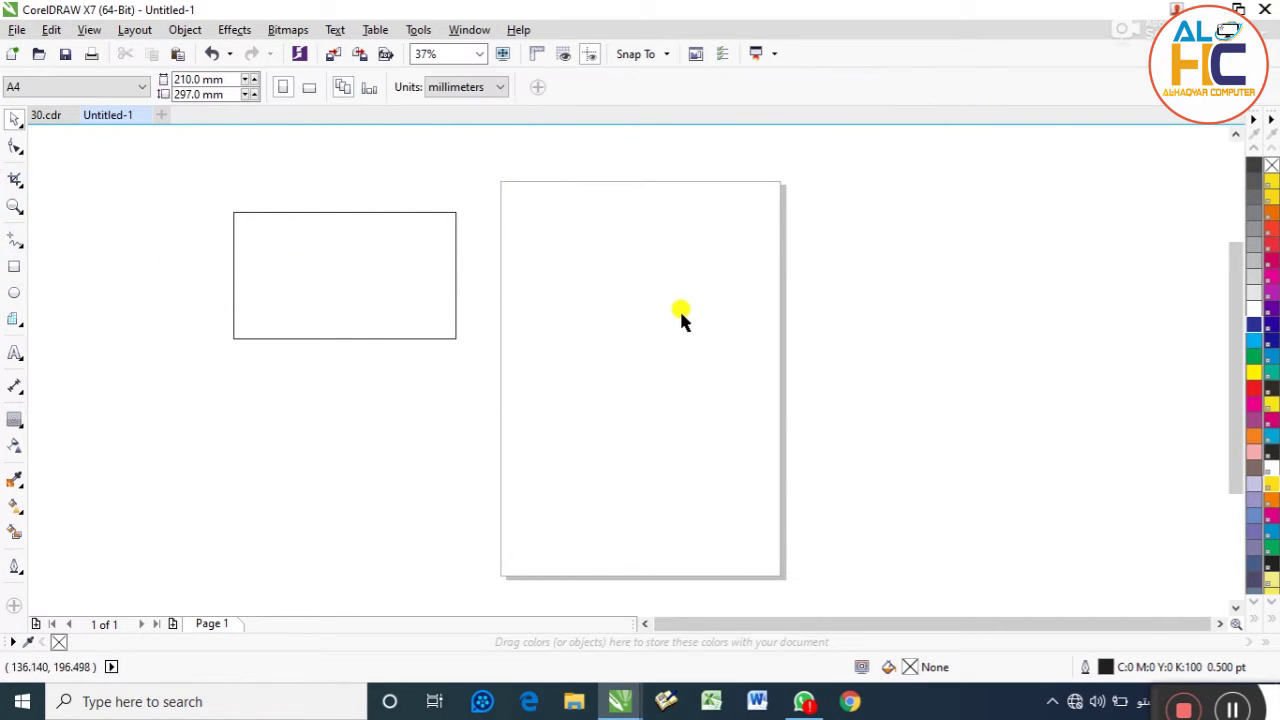
Move the rectangle to the right of the page, and delete the paragraph text frame lying across the middle of the page
{"action": "left_click", "coordinate": [526, 329]}
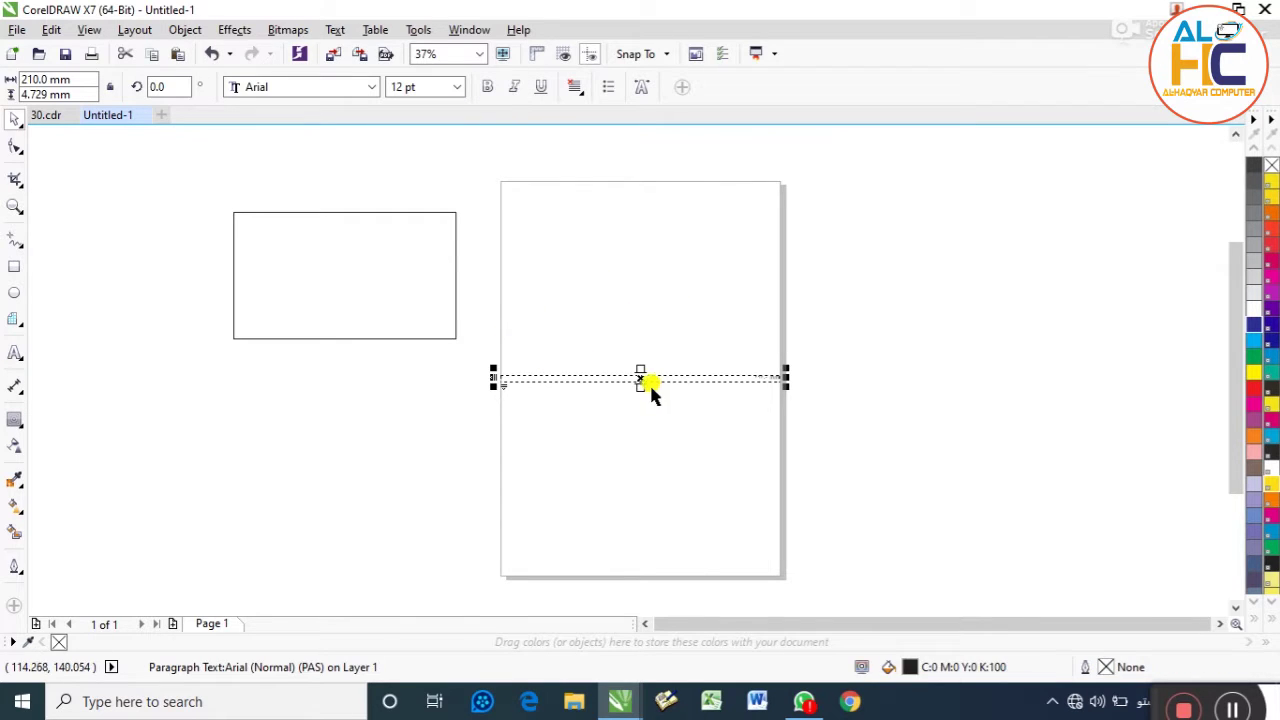
{"action": "scroll", "coordinate": [768, 375], "scroll_direction": "up", "scroll_amount": 5}
{"action": "scroll", "coordinate": [660, 360], "scroll_direction": "up", "scroll_amount": 2}
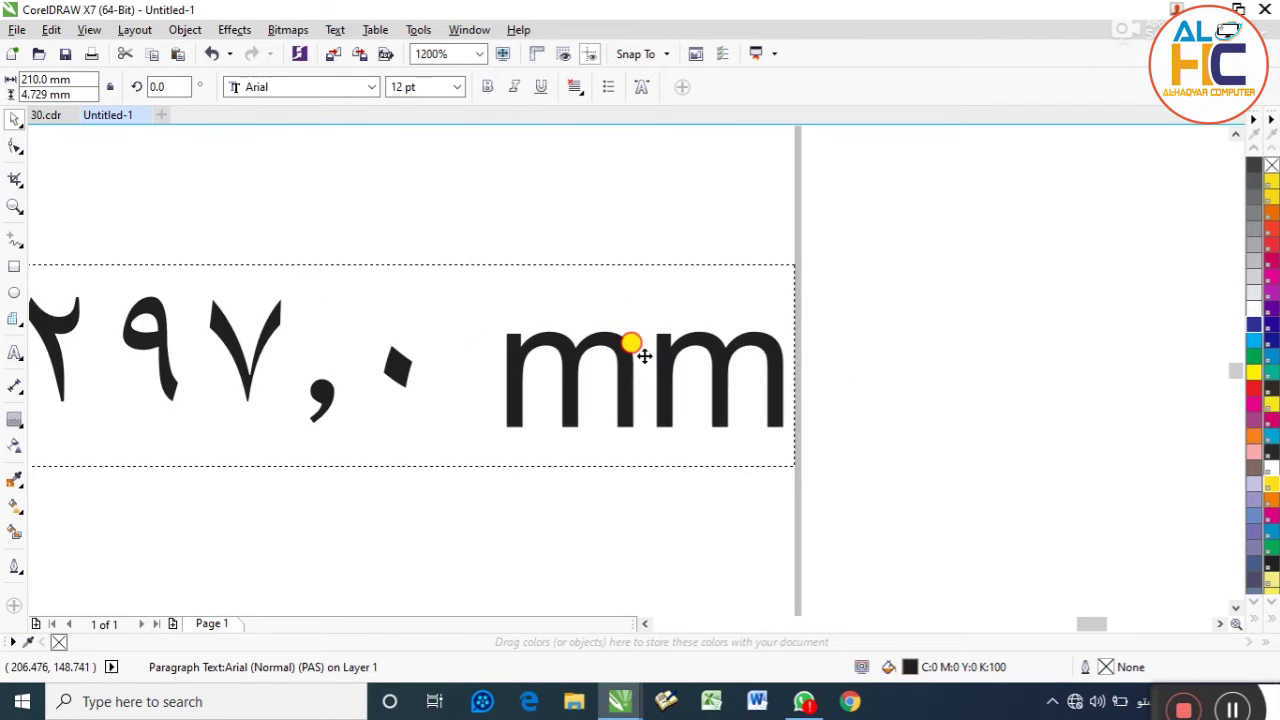
{"action": "scroll", "coordinate": [640, 340], "scroll_direction": "down", "scroll_amount": 5}
{"action": "left_click", "coordinate": [14, 120]}
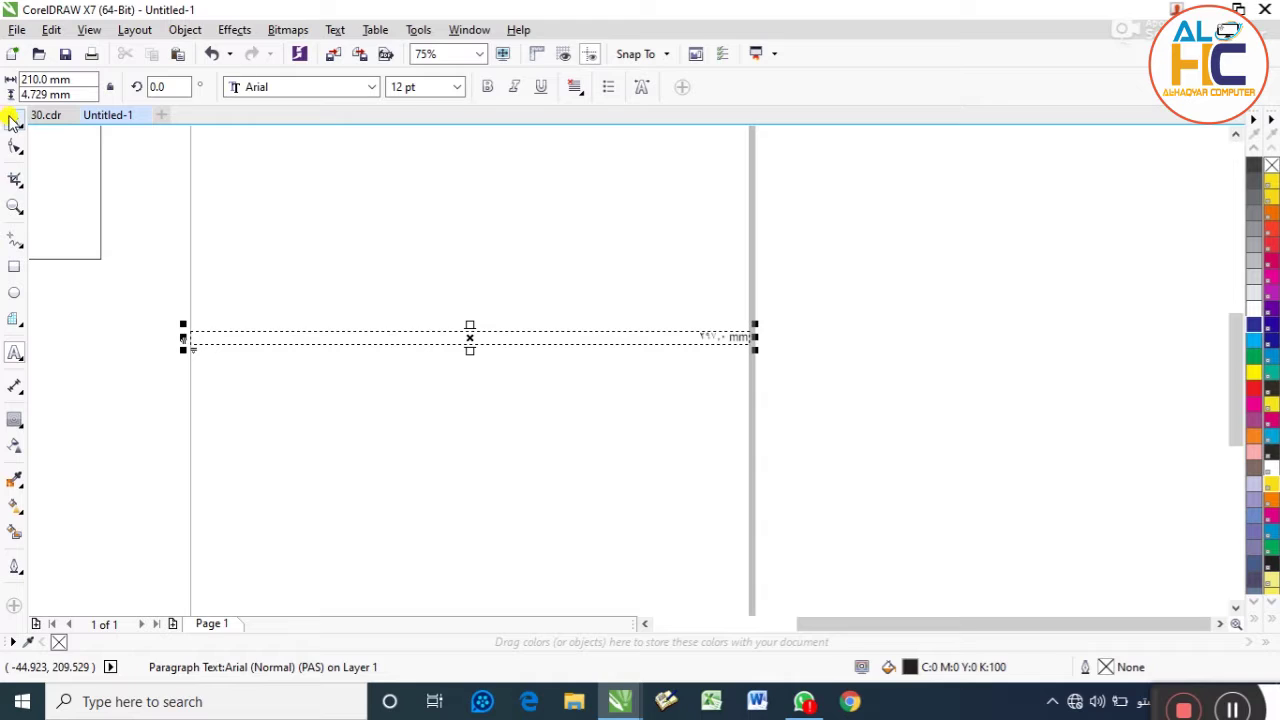
{"action": "left_click", "coordinate": [514, 249]}
{"action": "scroll", "coordinate": [368, 278], "scroll_direction": "left", "scroll_amount": 3}
{"action": "scroll", "coordinate": [565, 251], "scroll_direction": "down", "scroll_amount": 2}
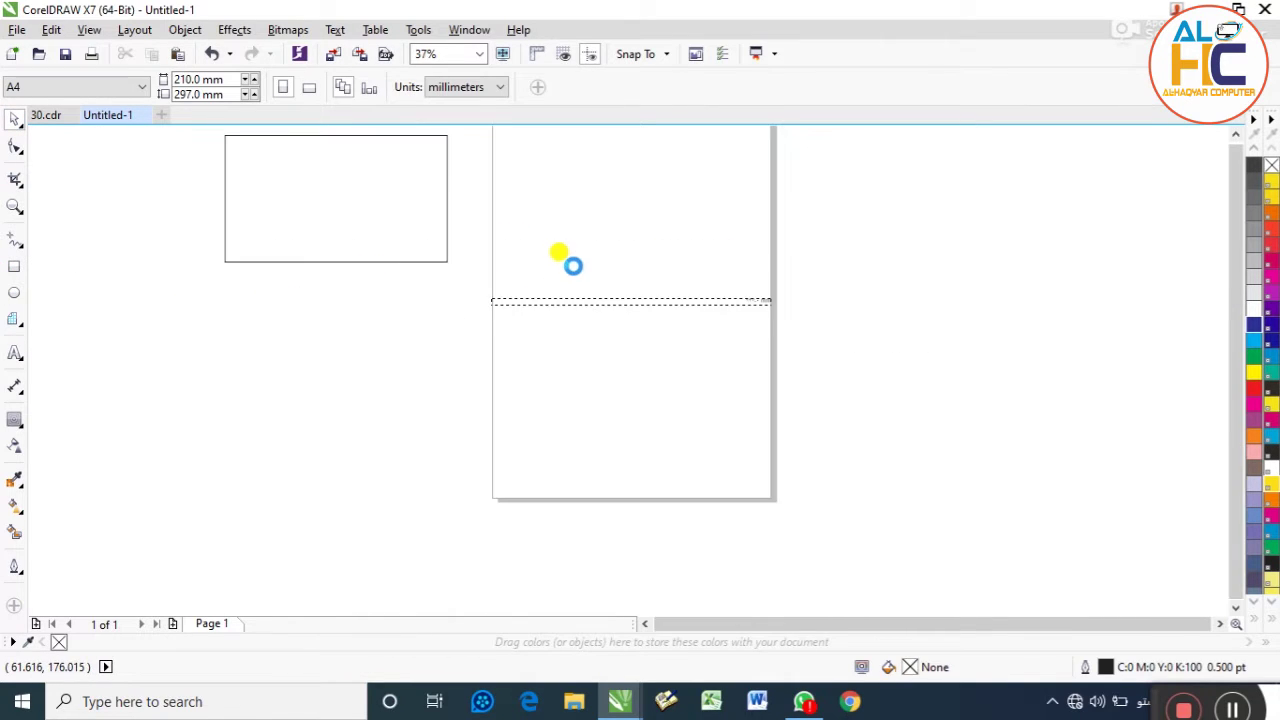
{"action": "left_click_drag", "start_coordinate": [511, 258], "coordinate": [841, 335]}
{"action": "left_click_drag", "start_coordinate": [693, 241], "coordinate": [460, 362]}
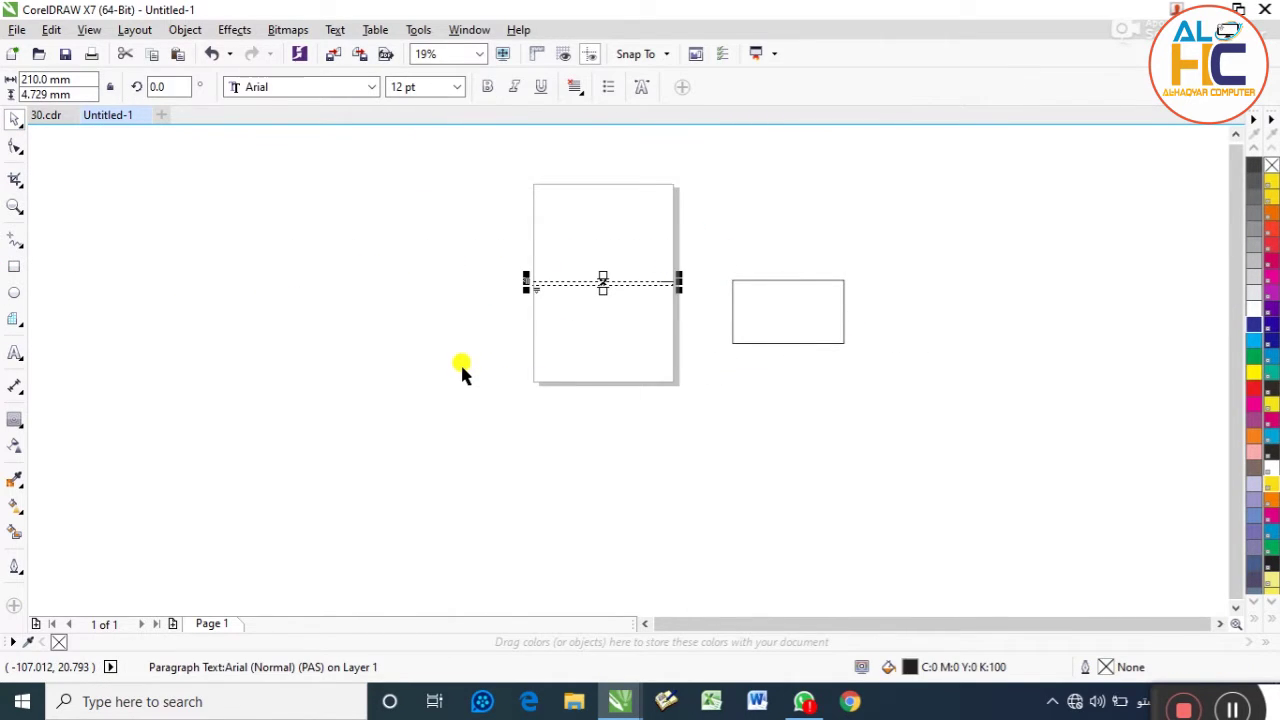
{"action": "key", "text": "Delete"}
Move the rectangle straight across horizontally so that it overlaps the page's left edge
{"action": "left_click_drag", "start_coordinate": [889, 249], "coordinate": [651, 417]}
{"action": "left_click_drag", "start_coordinate": [840, 304], "coordinate": [598, 313]}
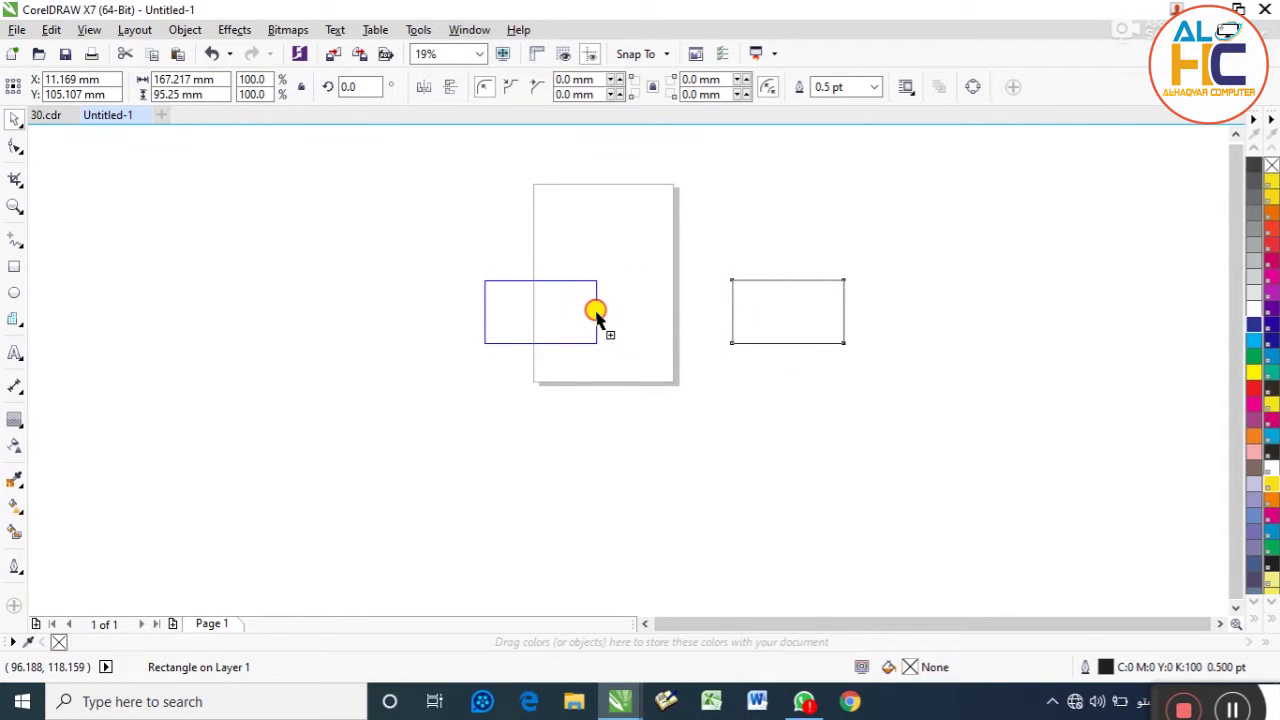
{"action": "left_click_drag", "start_coordinate": [596, 314], "coordinate": [564, 390]}
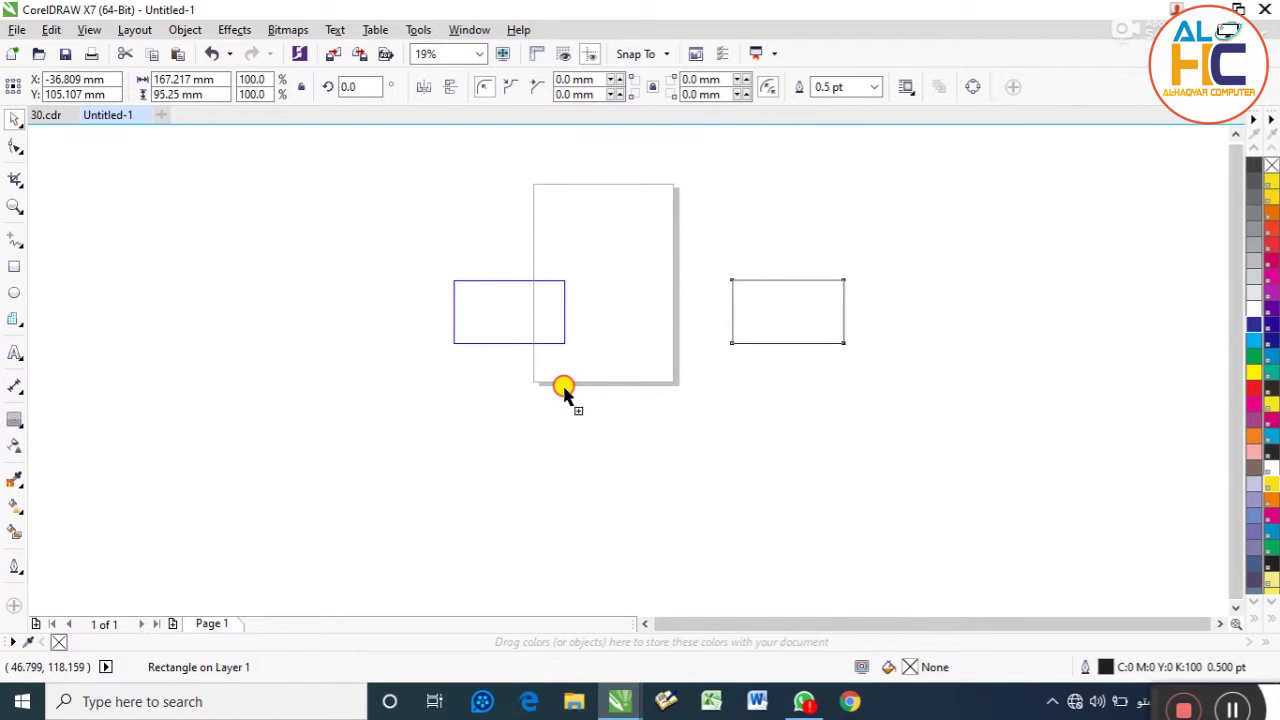
{"action": "left_click_drag", "start_coordinate": [564, 390], "coordinate": [362, 379]}
Place further copies of the rectangle around the page, and undo them until only the rectangle over the page's left edge remains
{"action": "left_click", "coordinate": [611, 317]}
{"action": "left_click_drag", "start_coordinate": [362, 379], "coordinate": [682, 450]}
{"action": "right_click", "coordinate": [684, 452]}
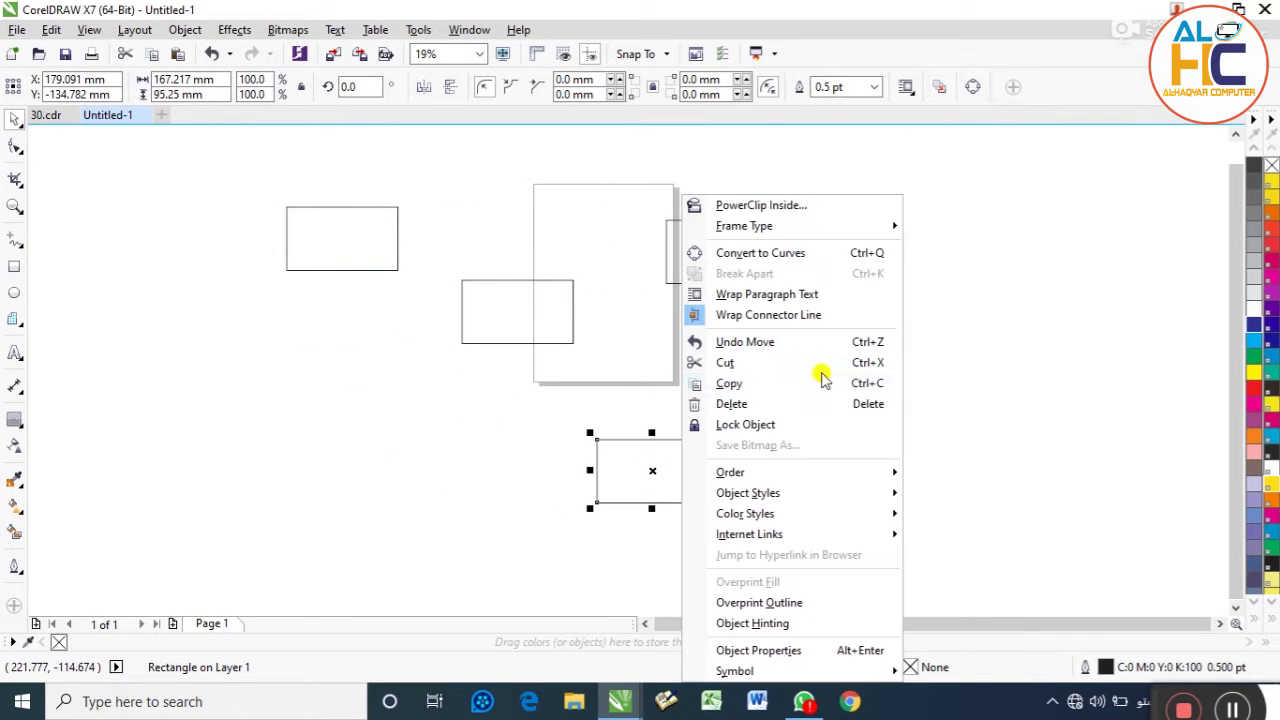
{"action": "left_click", "coordinate": [562, 432]}
{"action": "key", "text": "ctrl+z"}
{"action": "key", "text": "ctrl+z"}
{"action": "key", "text": "ctrl+z"}
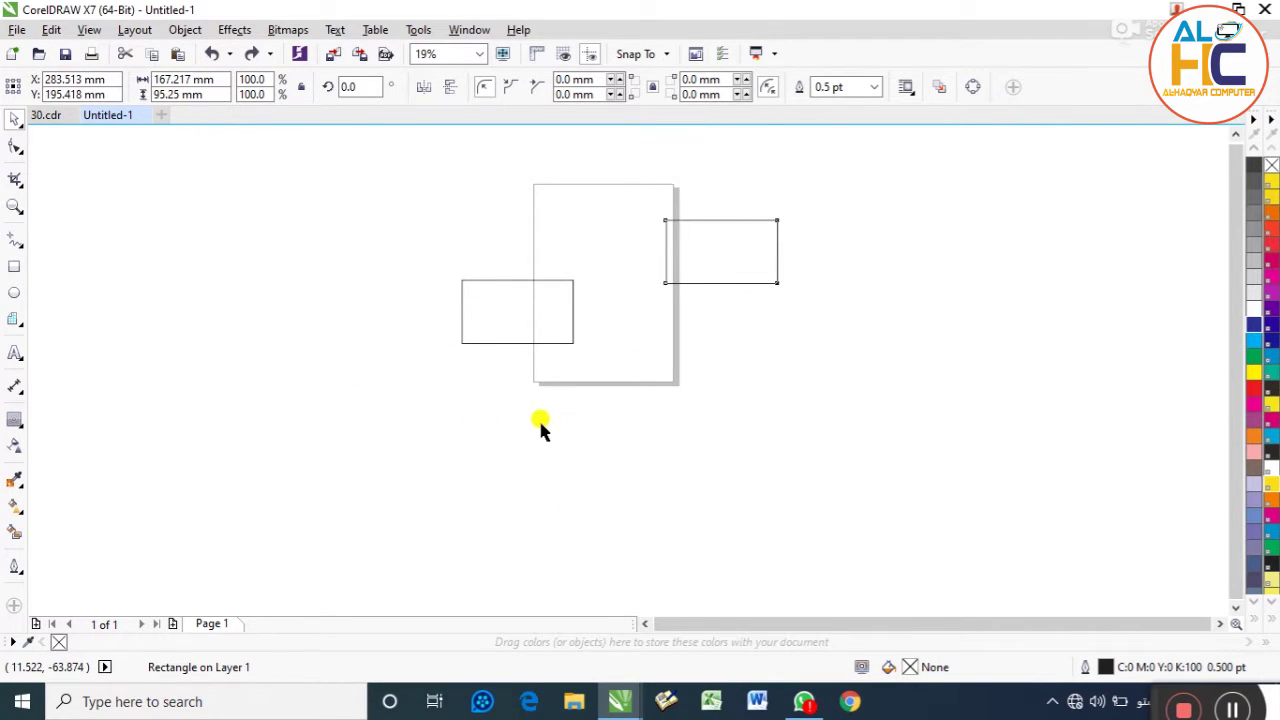
{"action": "key", "text": "ctrl+z"}
Make a copy of the rectangle scaled to about 48% around its centre, and delete the smaller copy
{"action": "left_click", "coordinate": [510, 281]}
{"action": "scroll", "coordinate": [525, 290], "scroll_direction": "up", "scroll_amount": 2}
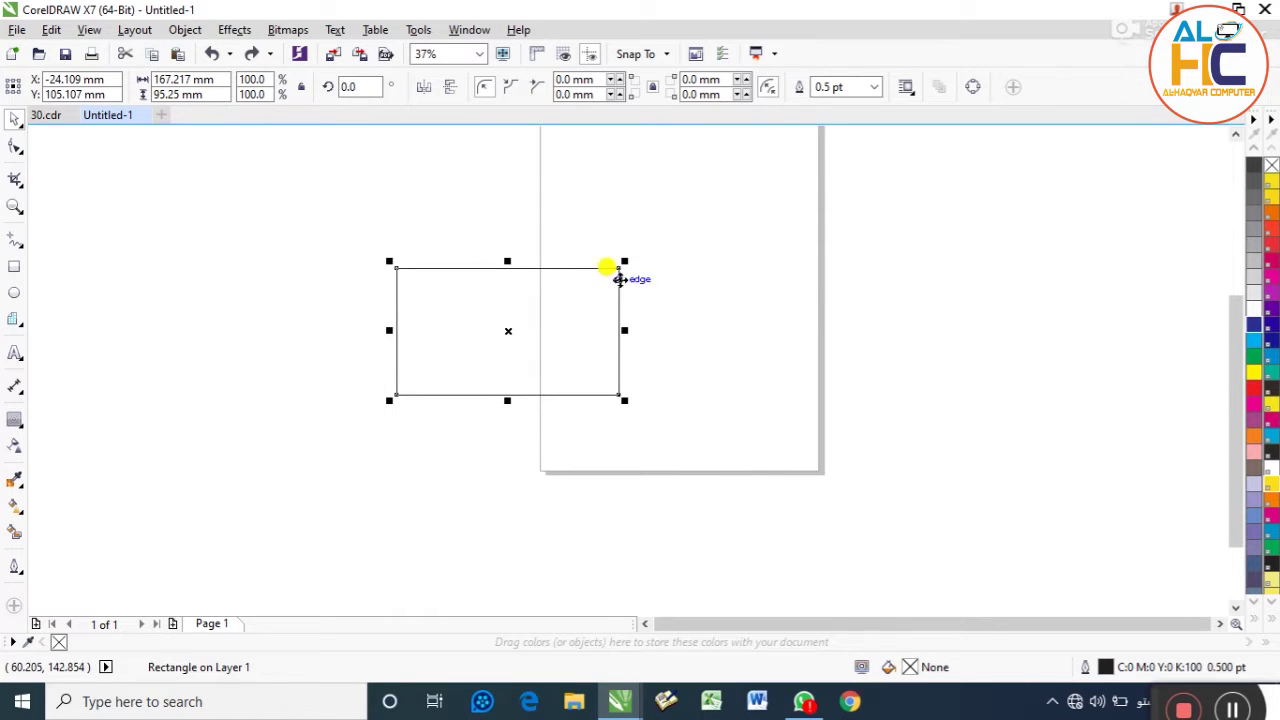
{"action": "left_click_drag", "start_coordinate": [625, 262], "coordinate": [568, 292]}
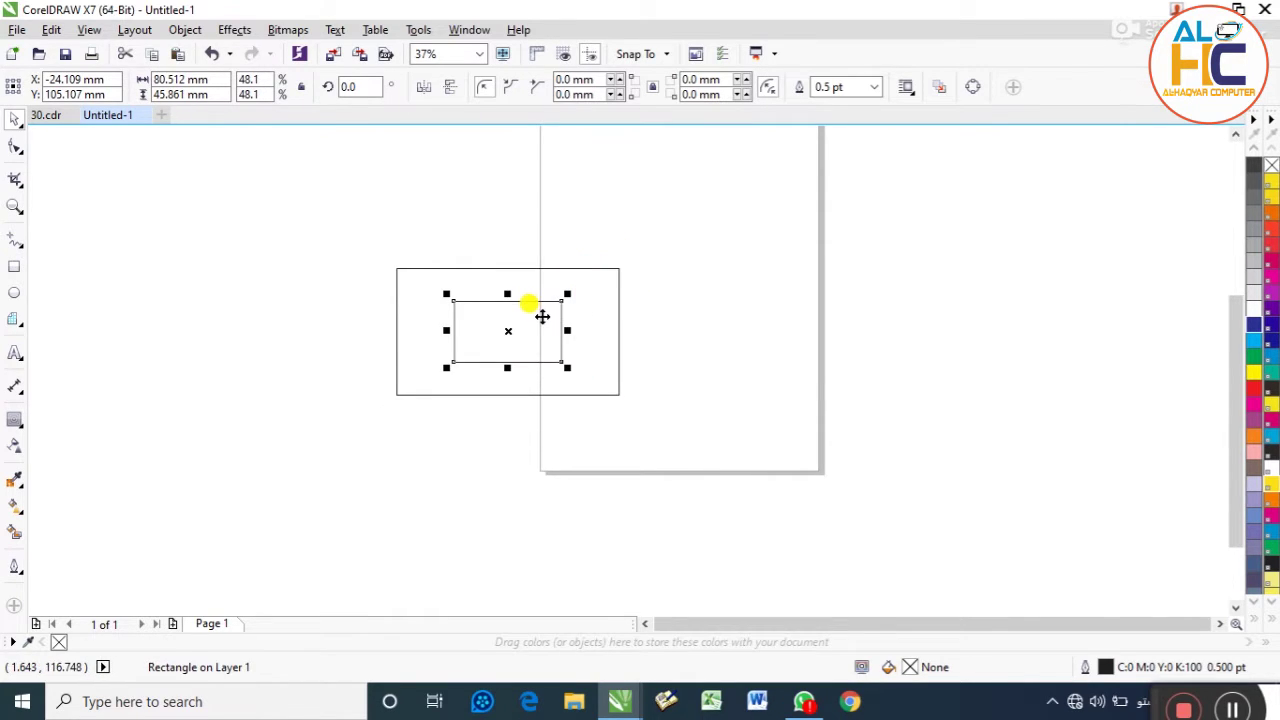
{"action": "scroll", "coordinate": [531, 314], "scroll_direction": "up", "scroll_amount": 2}
{"action": "left_click", "coordinate": [766, 291]}
{"action": "left_click", "coordinate": [424, 345]}
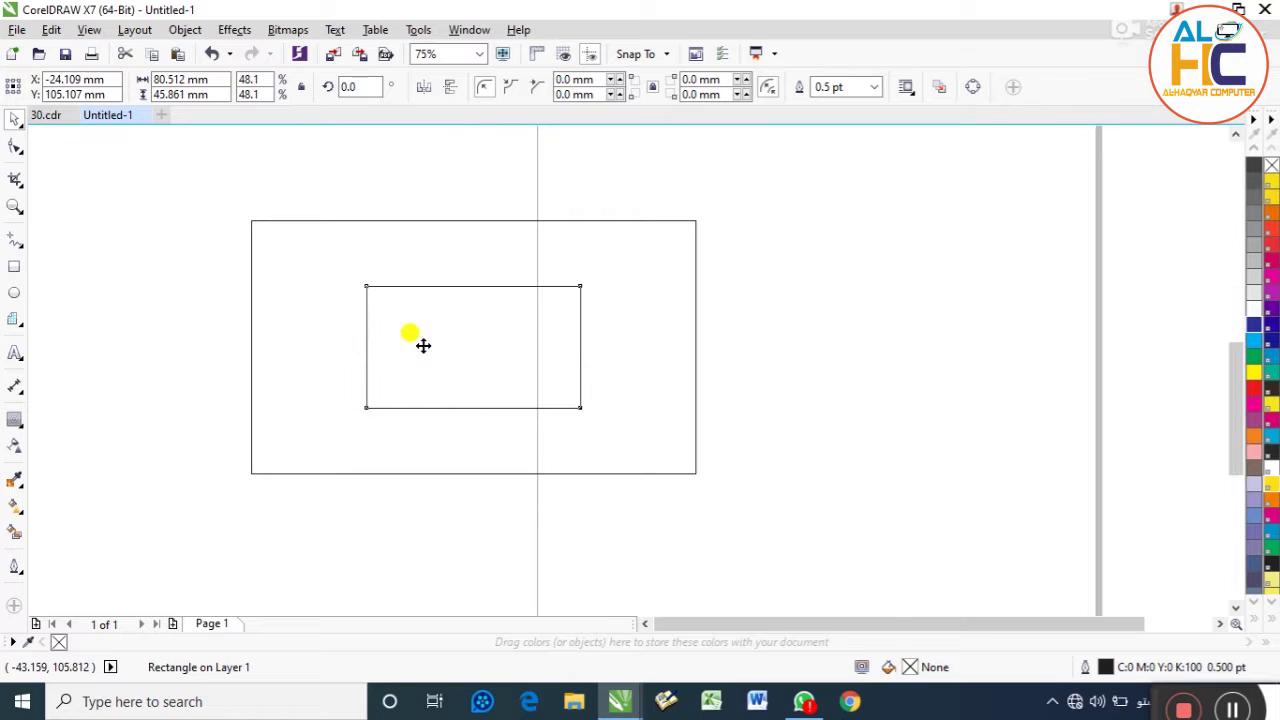
{"action": "scroll", "coordinate": [423, 345], "scroll_direction": "down", "scroll_amount": 2}
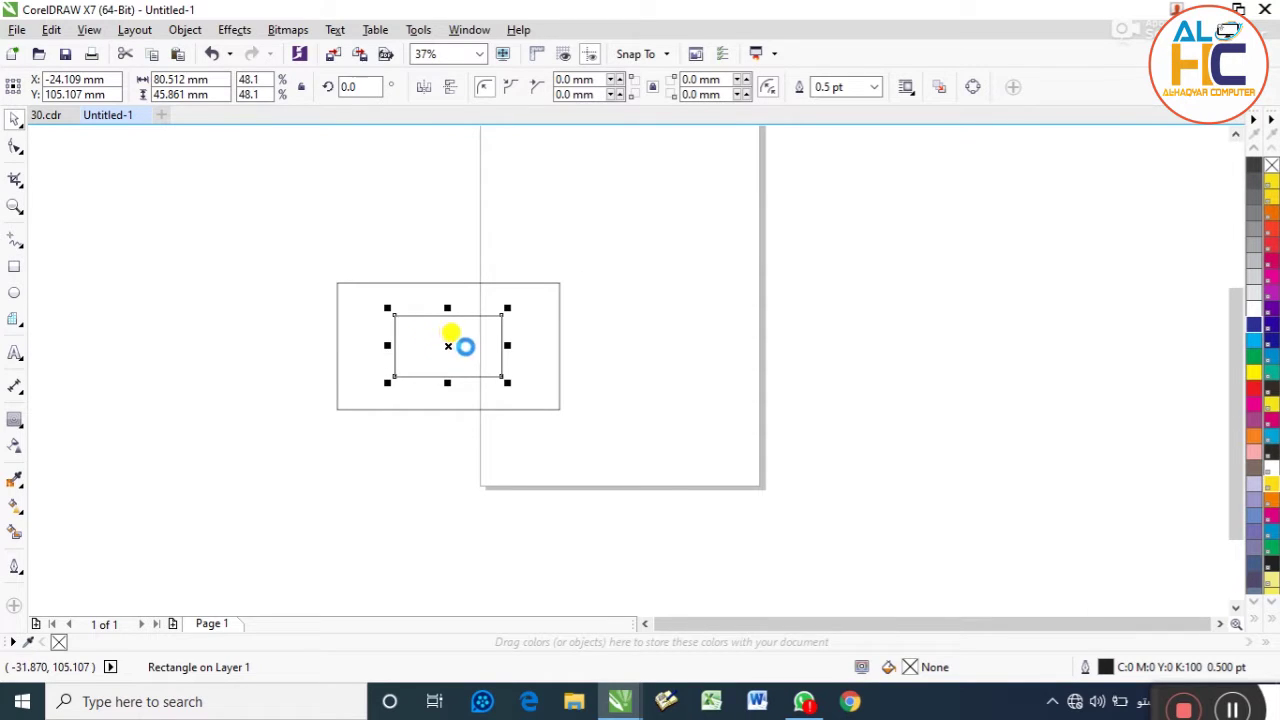
{"action": "key", "text": "Delete"}
Add a short line of Arabic-script artistic text in 24 pt Arial above and to the left of the rectangle
{"action": "left_click", "coordinate": [18, 268]}
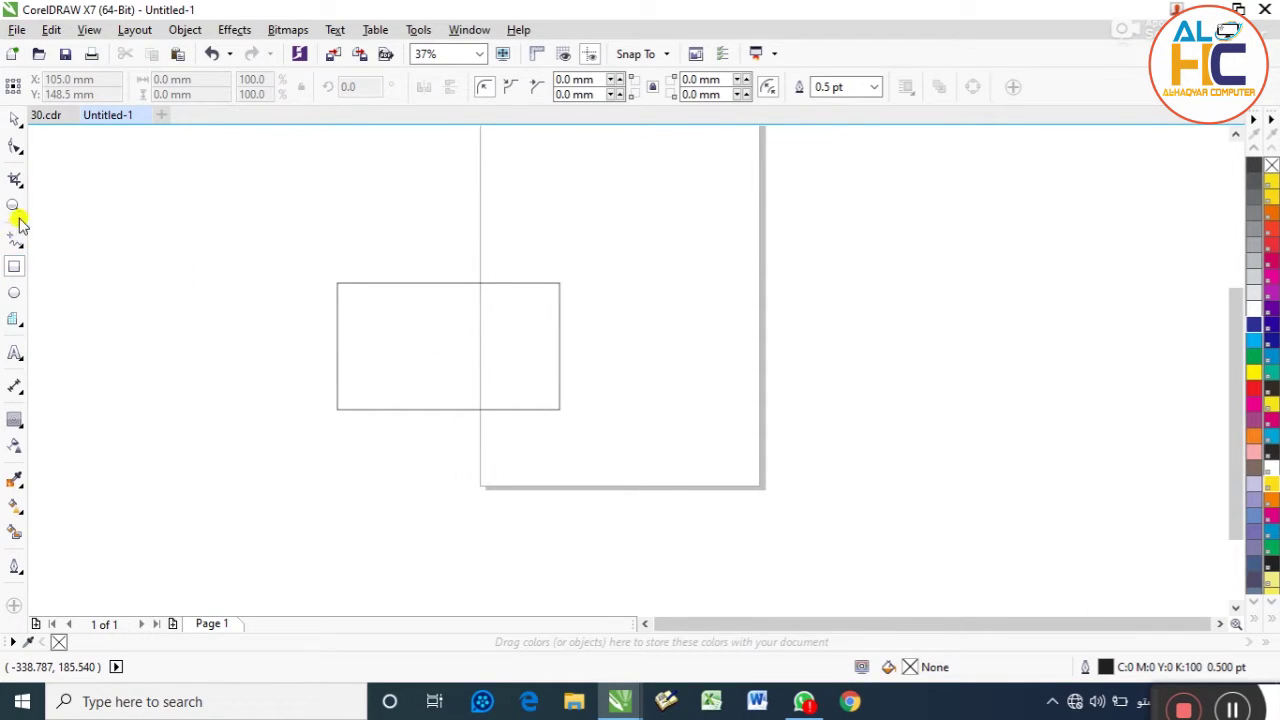
{"action": "left_click", "coordinate": [18, 120]}
{"action": "key", "text": "ctrl+a"}
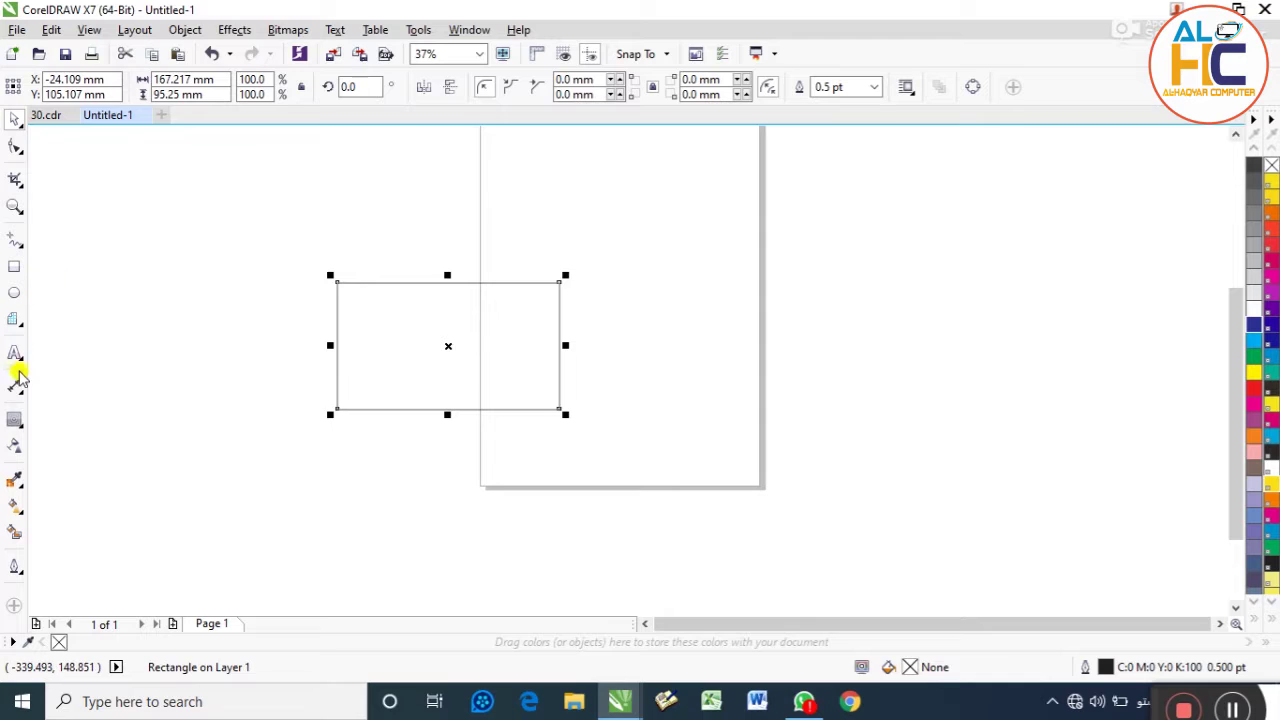
{"action": "left_click", "coordinate": [18, 354]}
{"action": "left_click", "coordinate": [226, 234]}
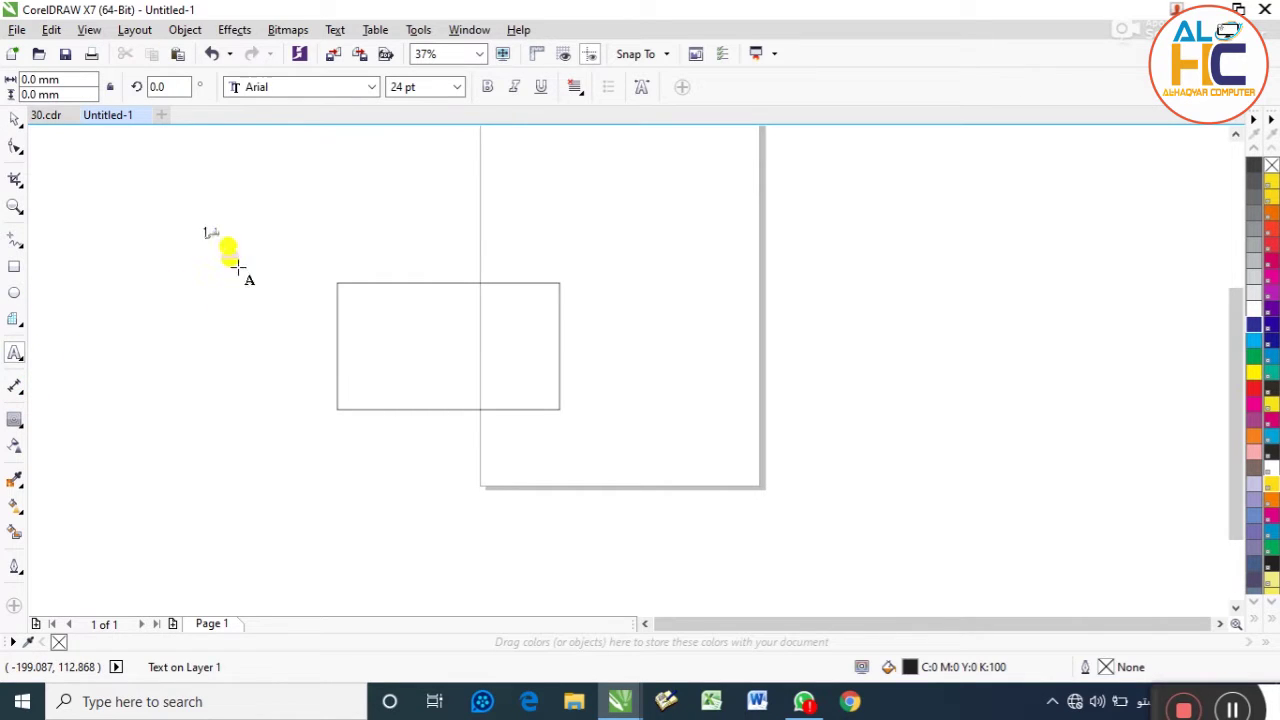
{"action": "type", "text": "السلام"}
{"action": "left_click", "coordinate": [14, 117]}
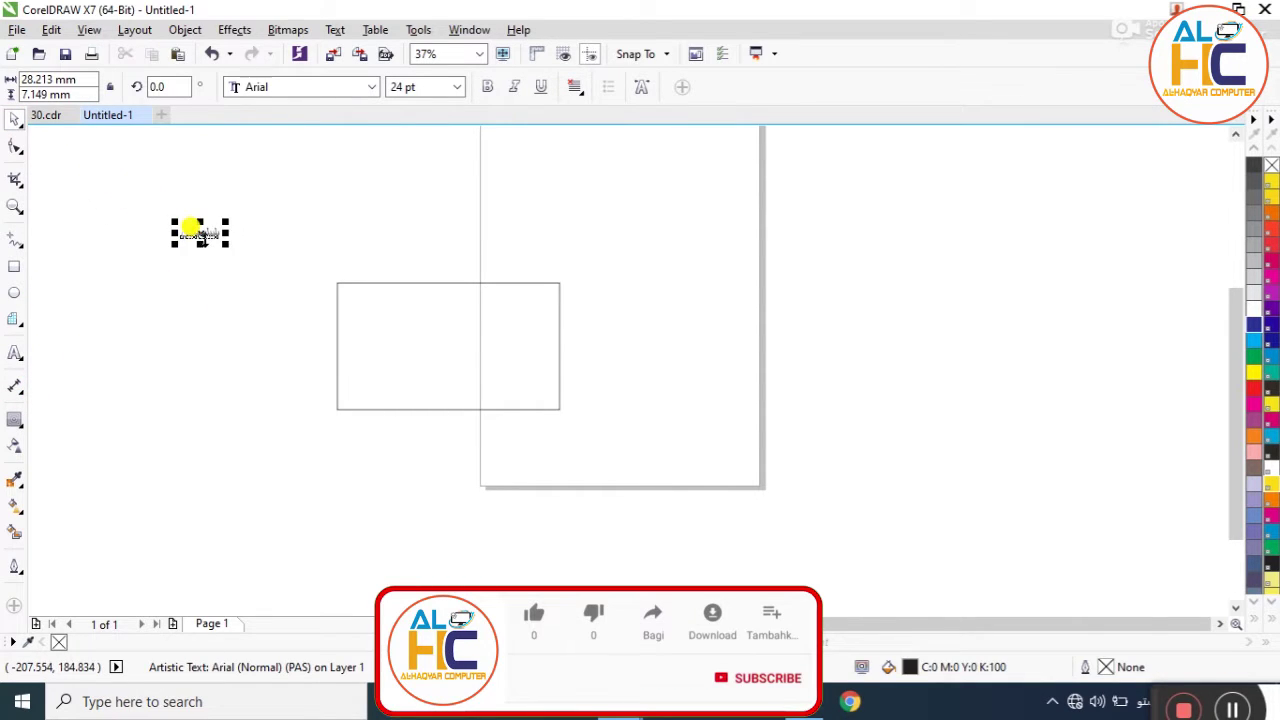
Cut the content of the text line and paste it inside the rectangle near its upper edge
{"action": "double_click", "coordinate": [200, 233]}
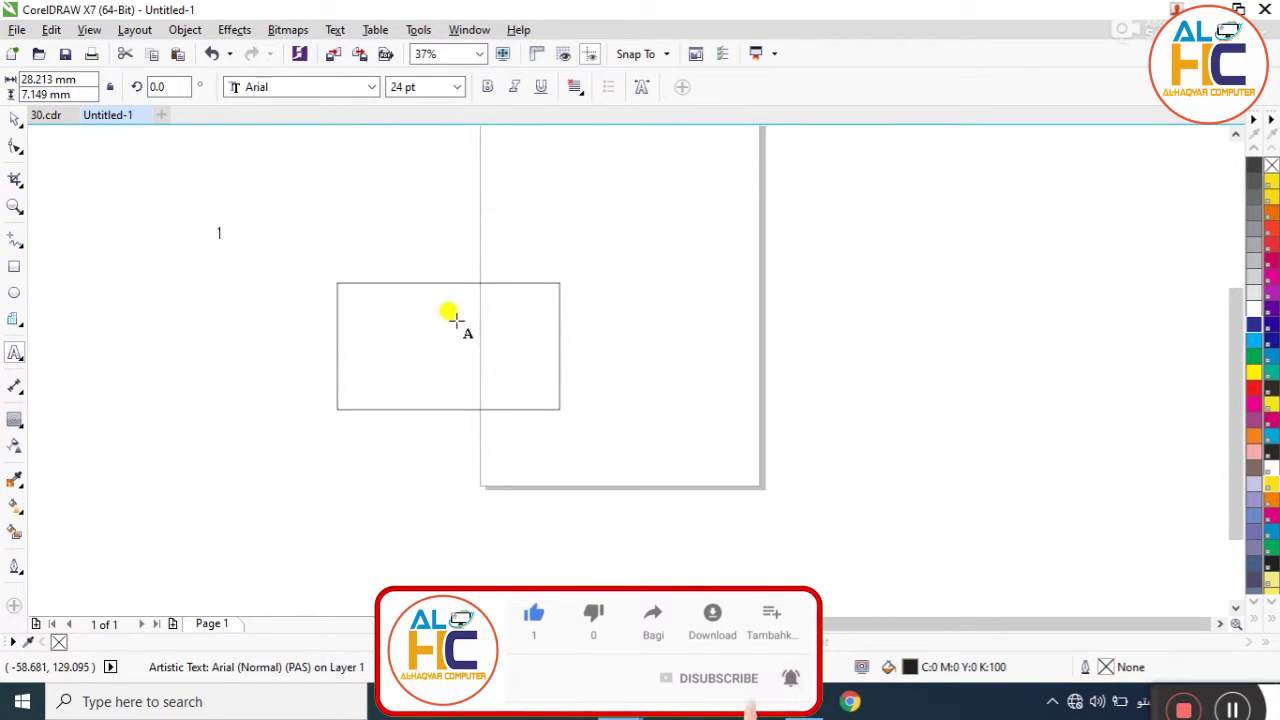
{"action": "left_click", "coordinate": [492, 306]}
{"action": "type", "text": "بلبلبلبل"}
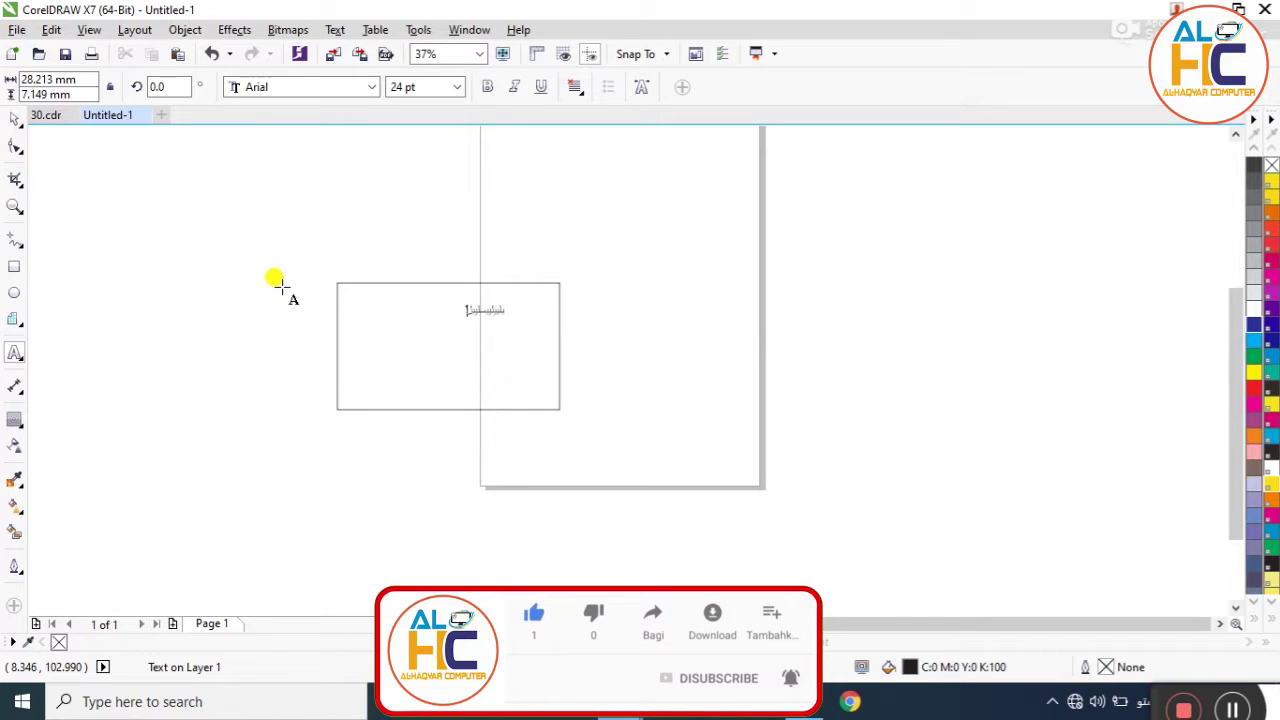
{"action": "key", "text": "Escape"}
{"action": "left_click", "coordinate": [10, 125]}
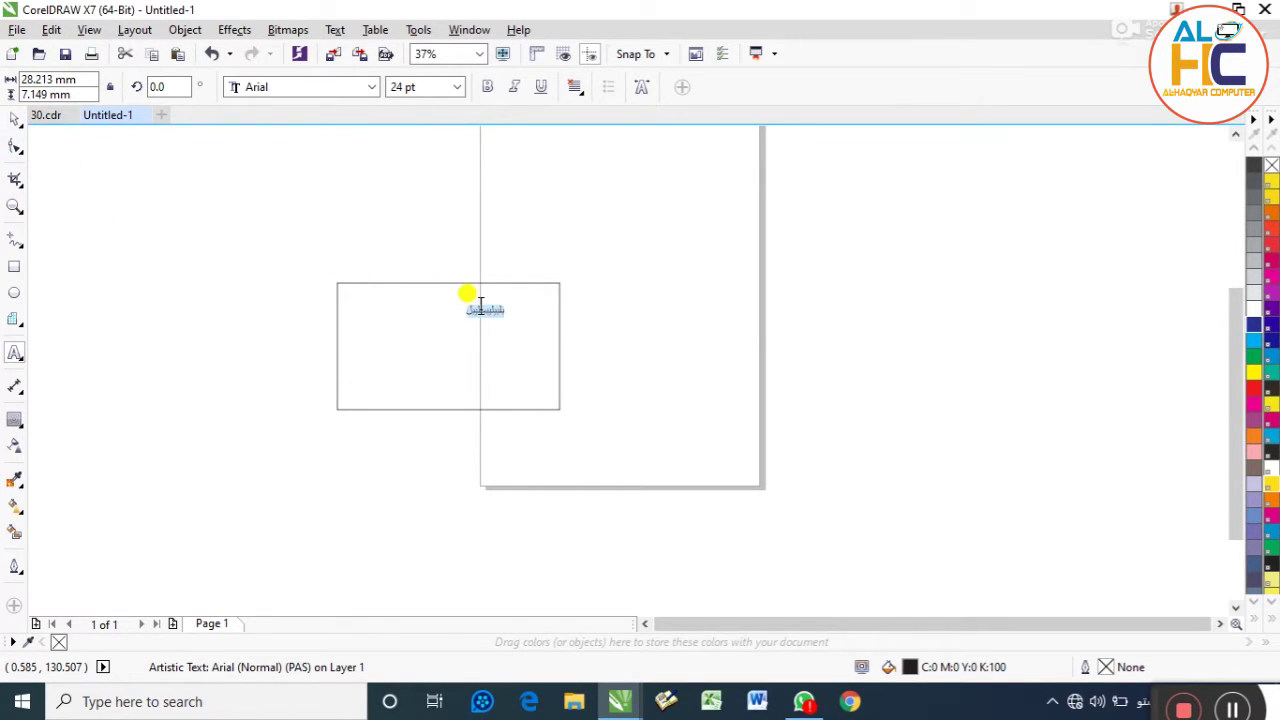
Paste a copy of the text line above the rectangle, outside the page
{"action": "left_click", "coordinate": [363, 196]}
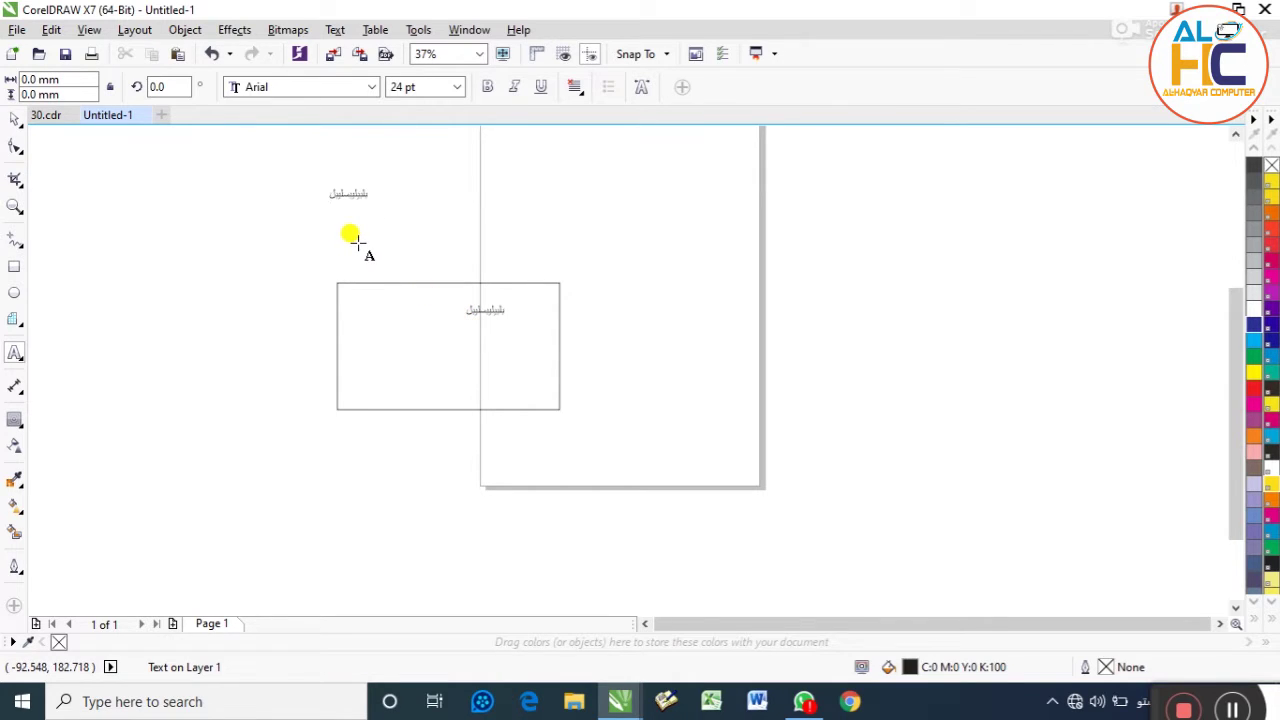
{"action": "key", "text": "Escape"}
{"action": "key", "text": "space"}
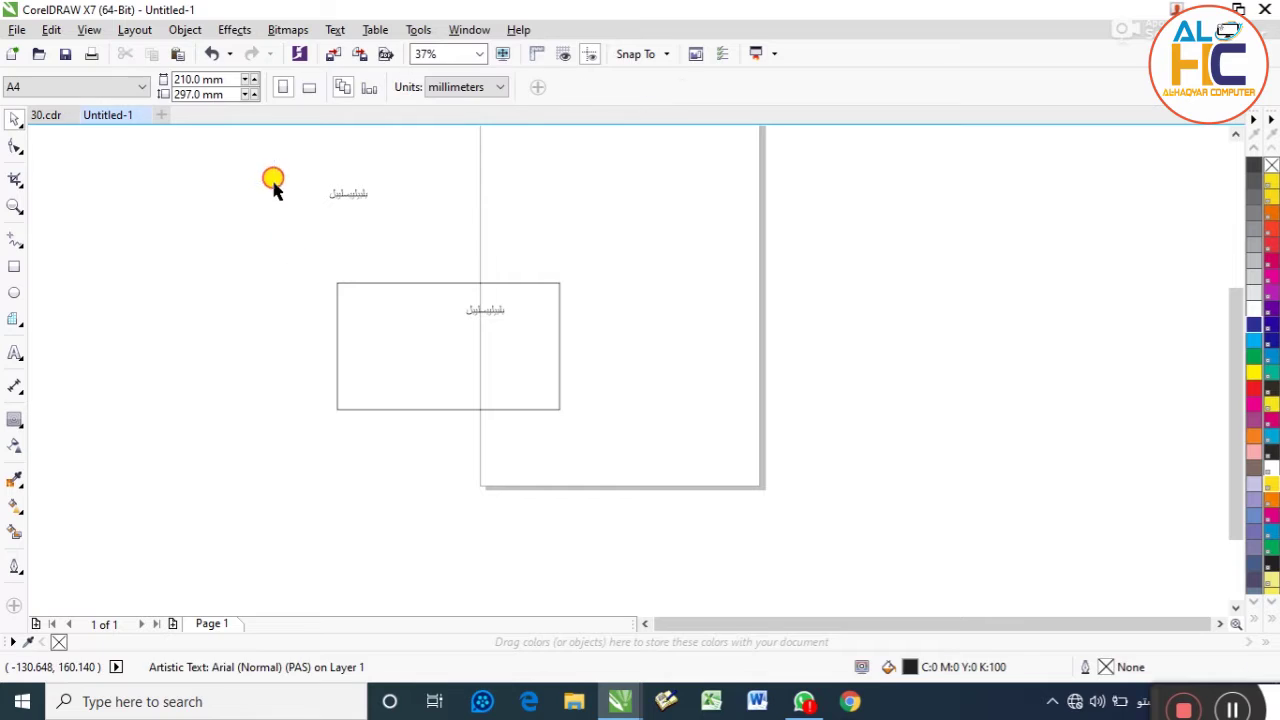
Move the rectangle away from the text into the lower part of the page
{"action": "left_click_drag", "start_coordinate": [415, 283], "coordinate": [591, 331]}
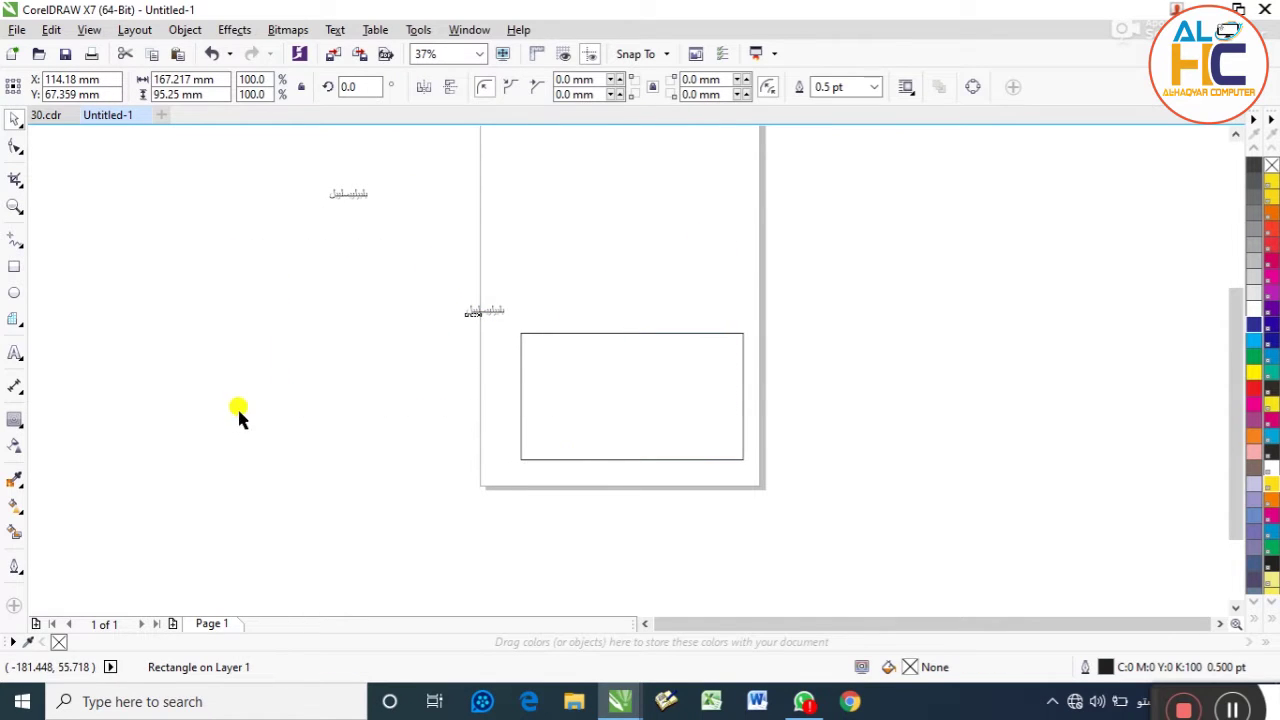
{"action": "left_click", "coordinate": [348, 194]}
{"action": "left_click_drag", "start_coordinate": [268, 174], "coordinate": [783, 503]}
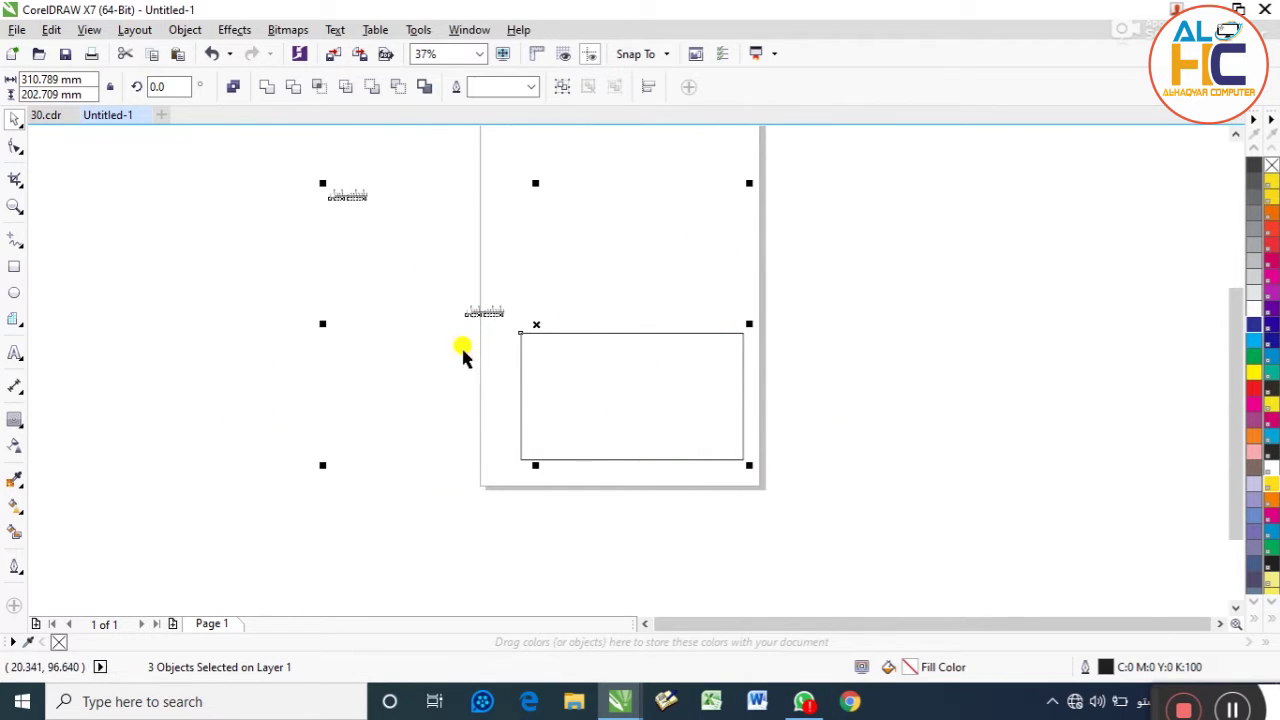
{"action": "left_click", "coordinate": [252, 188]}
Cut the upper text line and paste it as artistic text farther left and lower, outside the page
{"action": "left_click", "coordinate": [348, 194]}
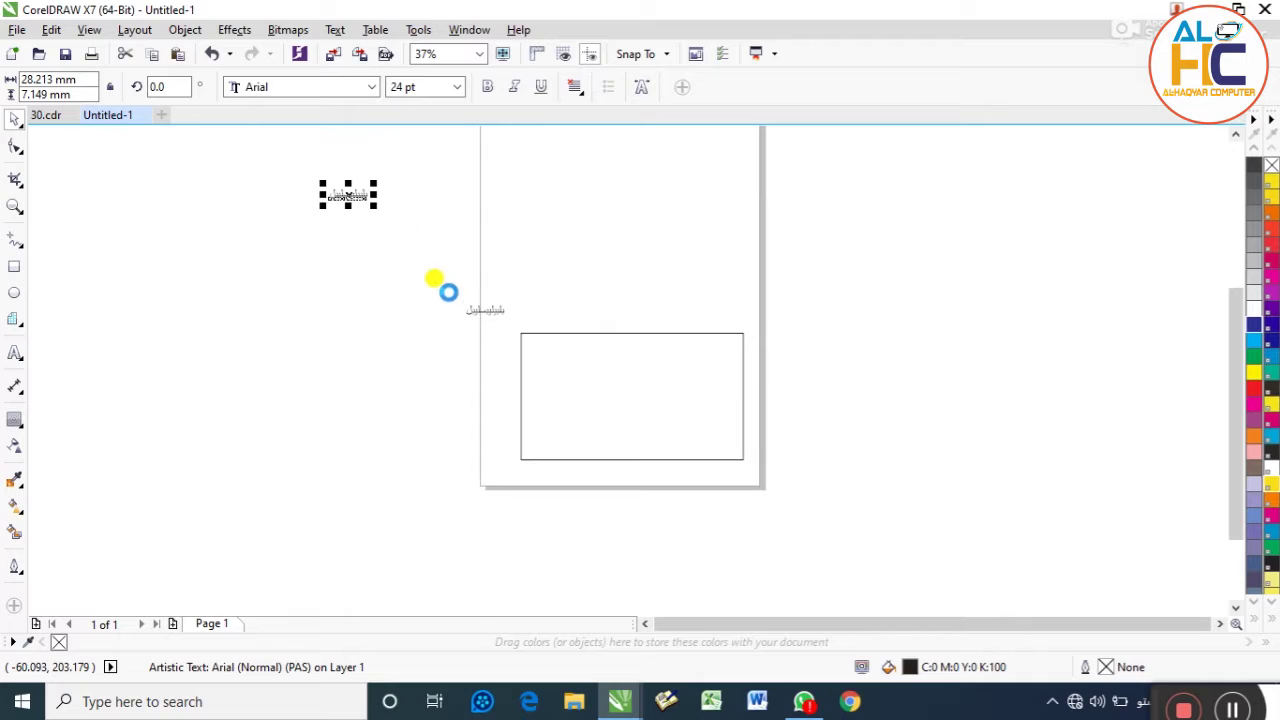
{"action": "key", "text": "ctrl+x"}
{"action": "left_click", "coordinate": [14, 353]}
{"action": "left_click", "coordinate": [255, 328]}
{"action": "key", "text": "ctrl+v"}
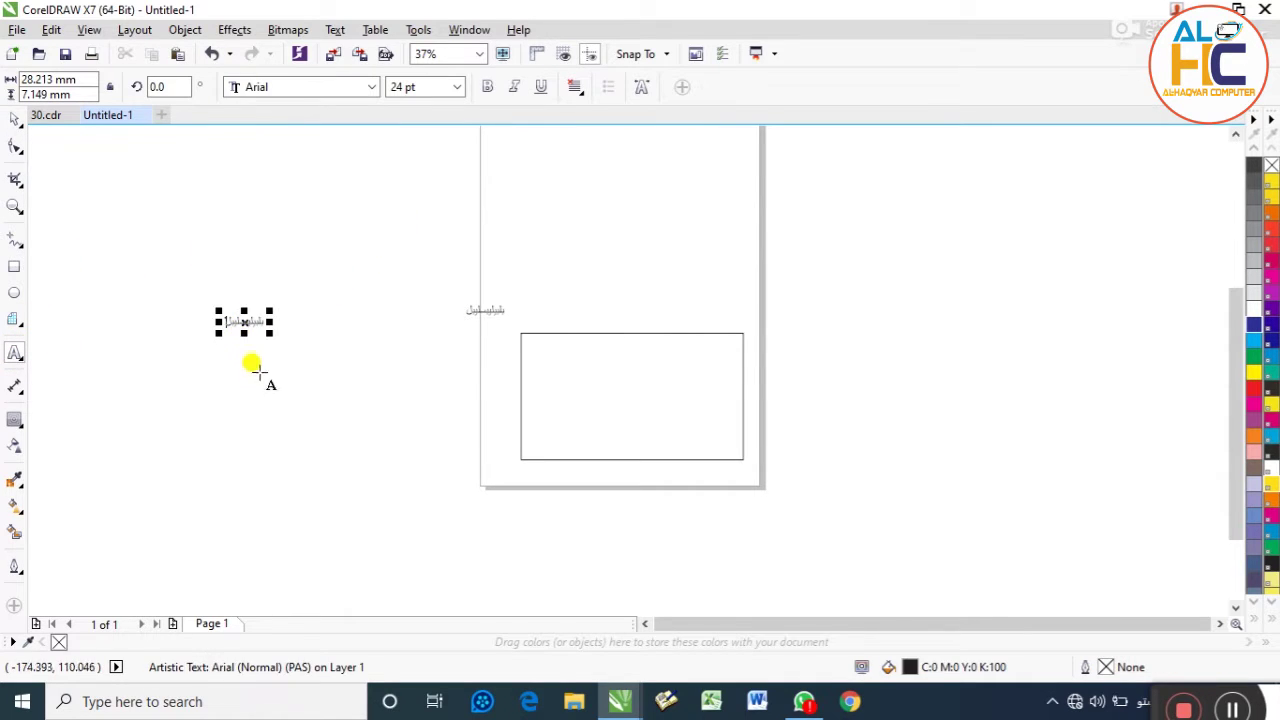
Delete both text lines and the rectangle together
{"action": "left_click", "coordinate": [17, 116]}
{"action": "left_click_drag", "start_coordinate": [131, 229], "coordinate": [887, 527]}
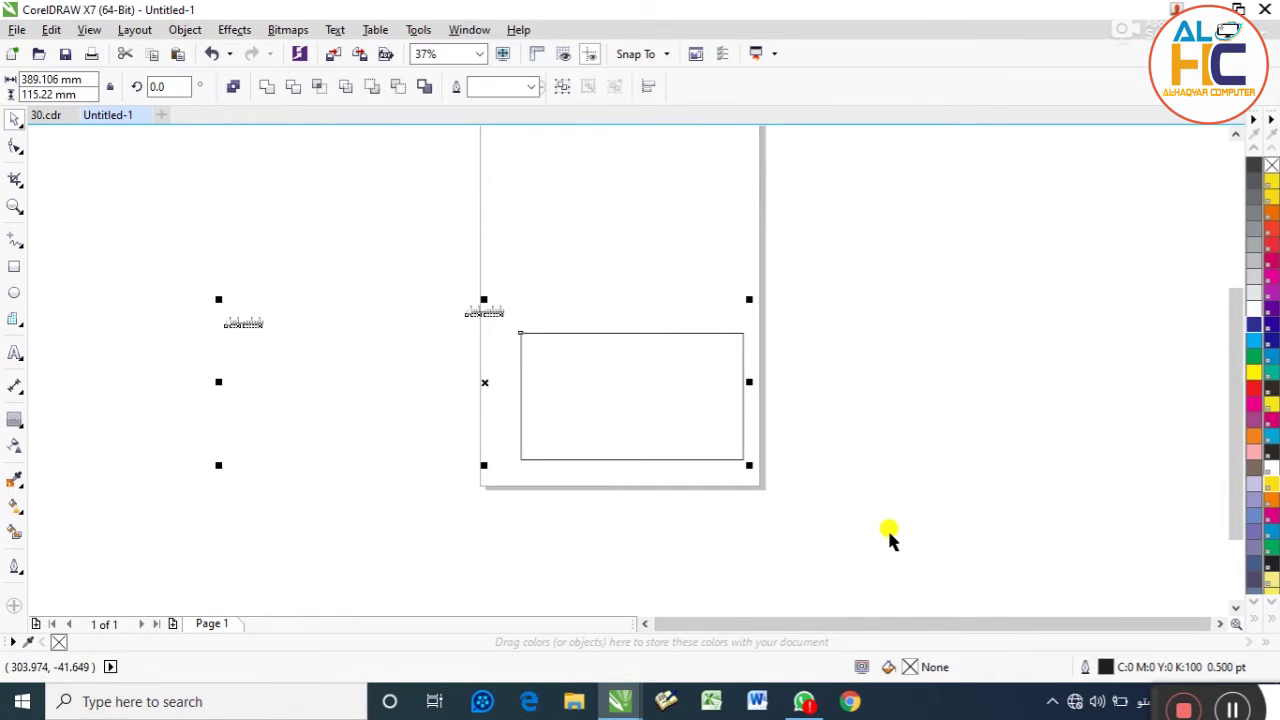
{"action": "key", "text": "Delete"}
{"action": "left_click", "coordinate": [51, 29]}
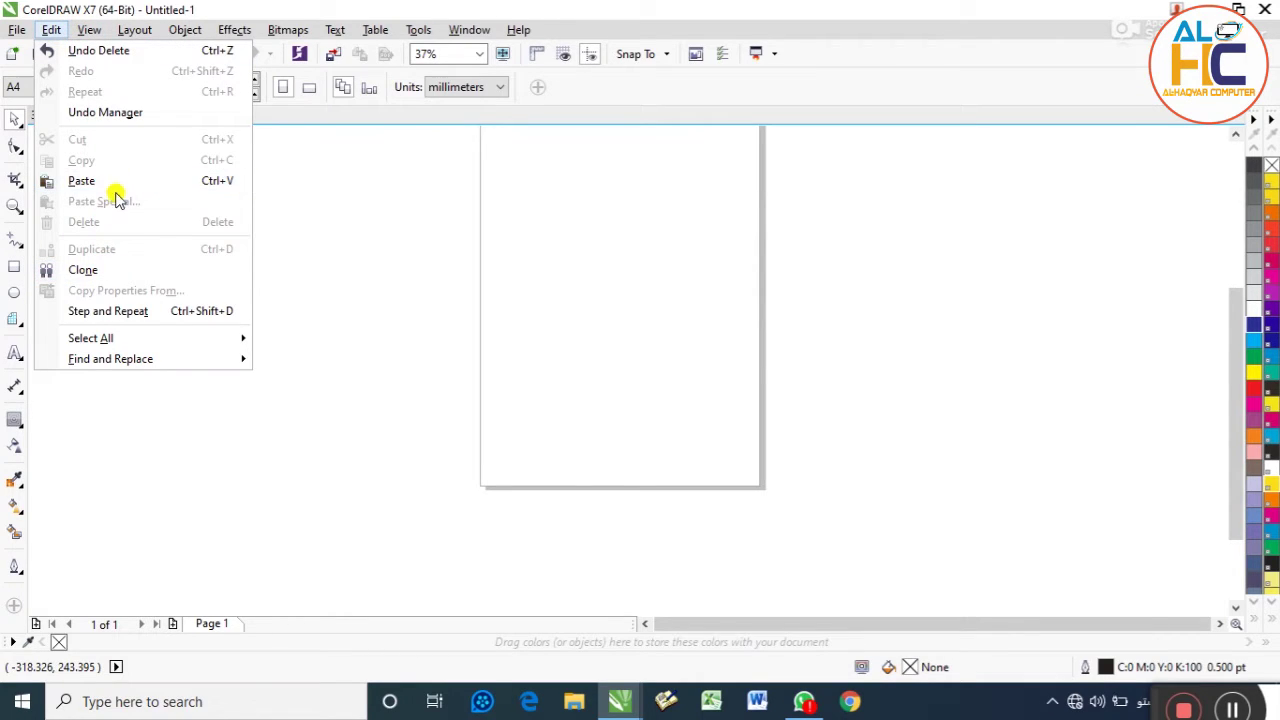
{"action": "key", "text": "Escape"}
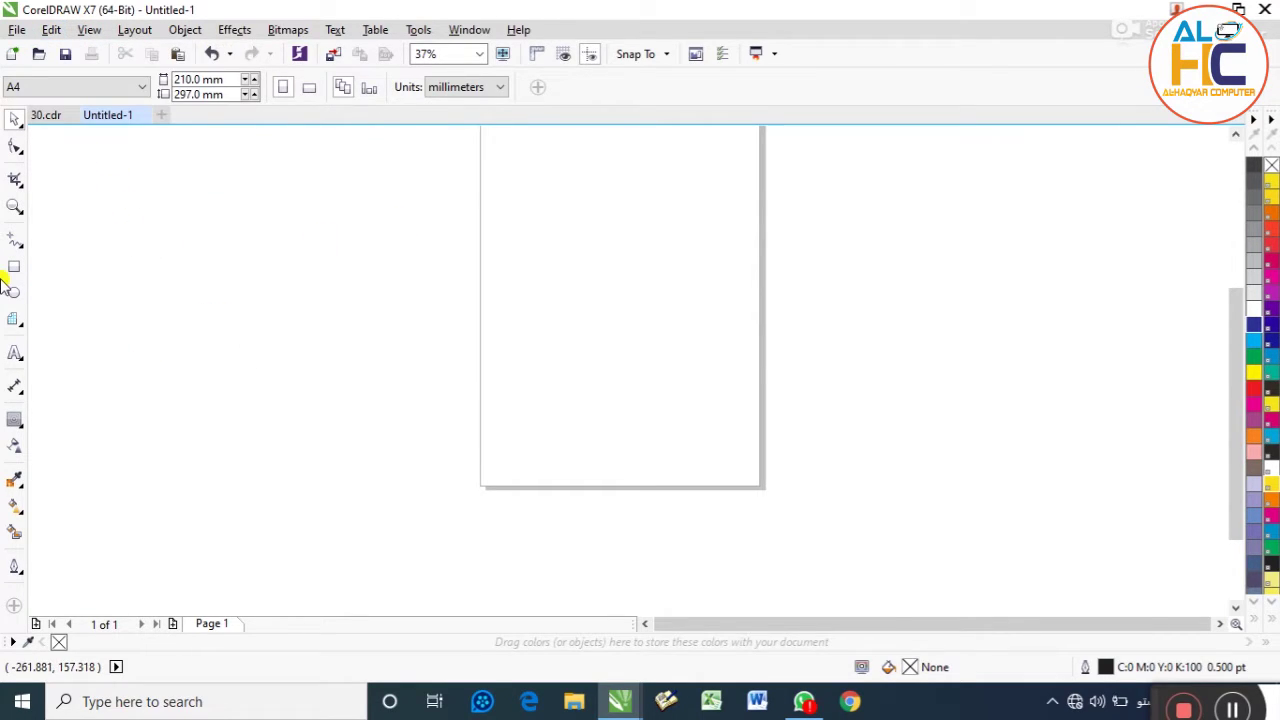
Draw five rectangles of different sizes to the left of the page, the lowest one about 61 × 41 mm
{"action": "left_click", "coordinate": [14, 266]}
{"action": "left_click_drag", "start_coordinate": [206, 201], "coordinate": [322, 286]}
{"action": "left_click_drag", "start_coordinate": [367, 217], "coordinate": [421, 307]}
{"action": "left_click_drag", "start_coordinate": [314, 315], "coordinate": [383, 358]}
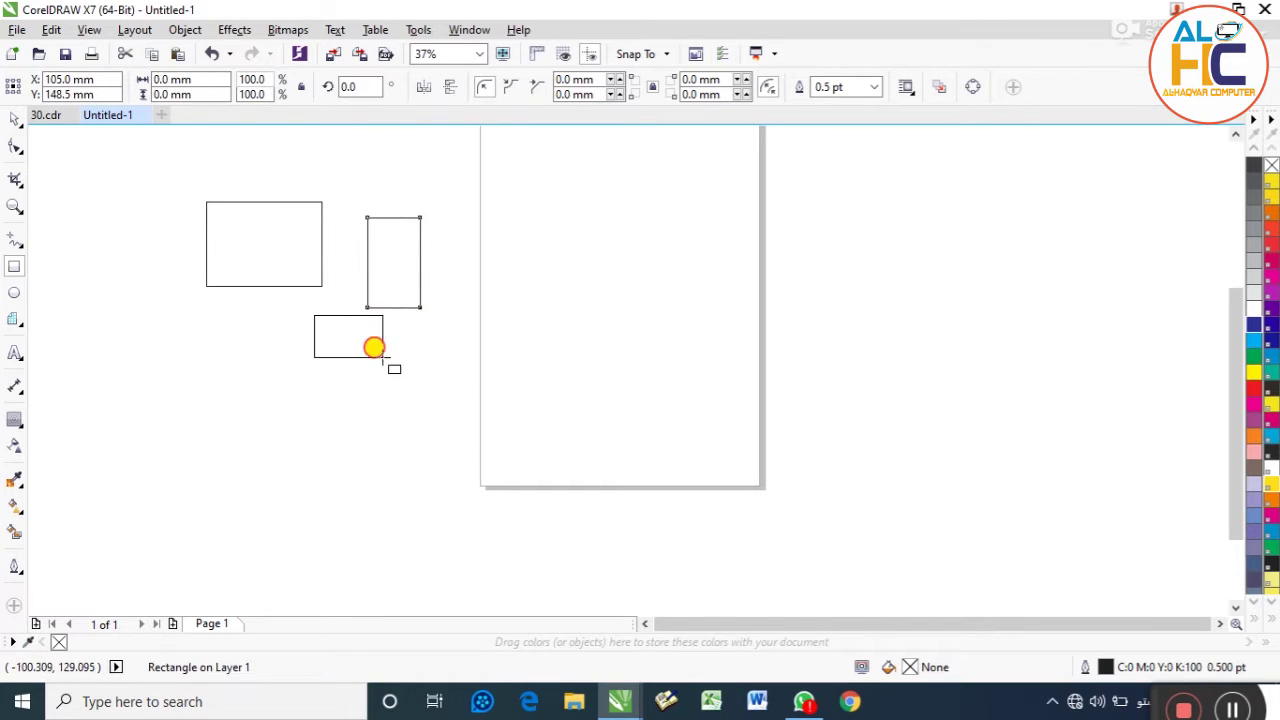
{"action": "left_click_drag", "start_coordinate": [224, 352], "coordinate": [273, 377]}
{"action": "left_click_drag", "start_coordinate": [162, 373], "coordinate": [245, 427]}
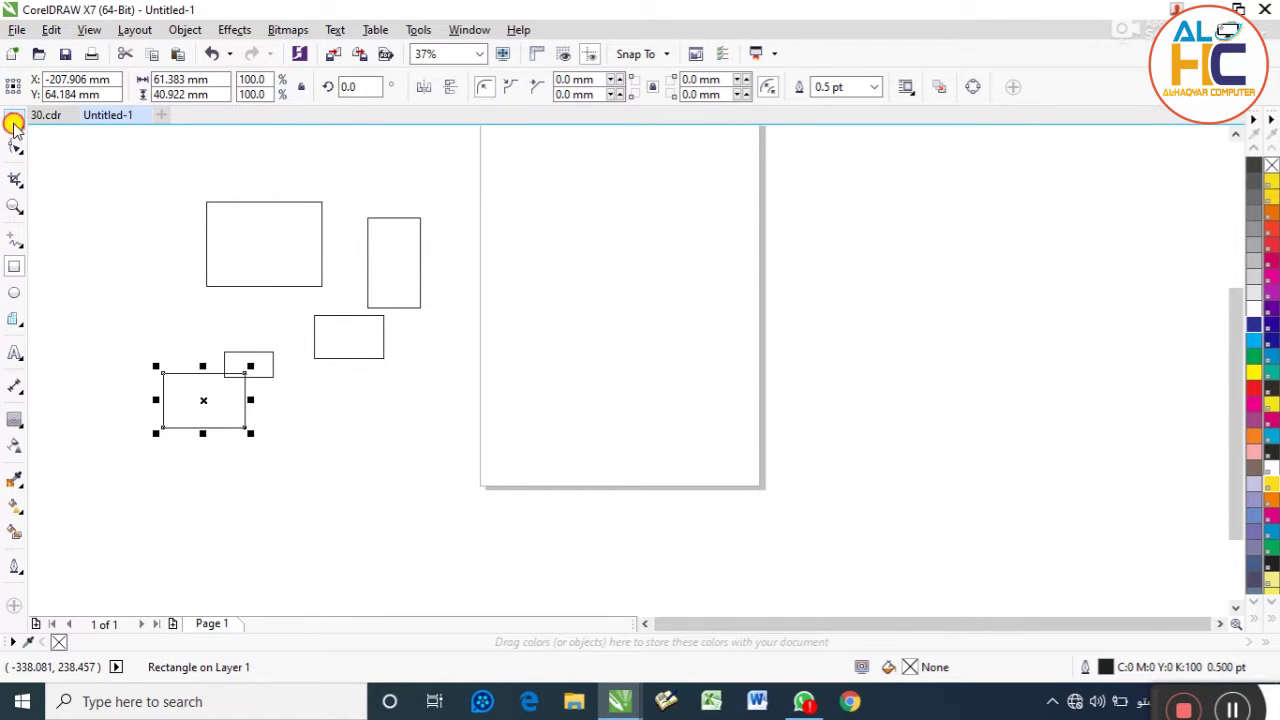
Delete the large upper rectangle and the tall rectangle beside it
{"action": "left_click", "coordinate": [14, 122]}
{"action": "left_click", "coordinate": [321, 246]}
{"action": "left_click", "coordinate": [228, 287]}
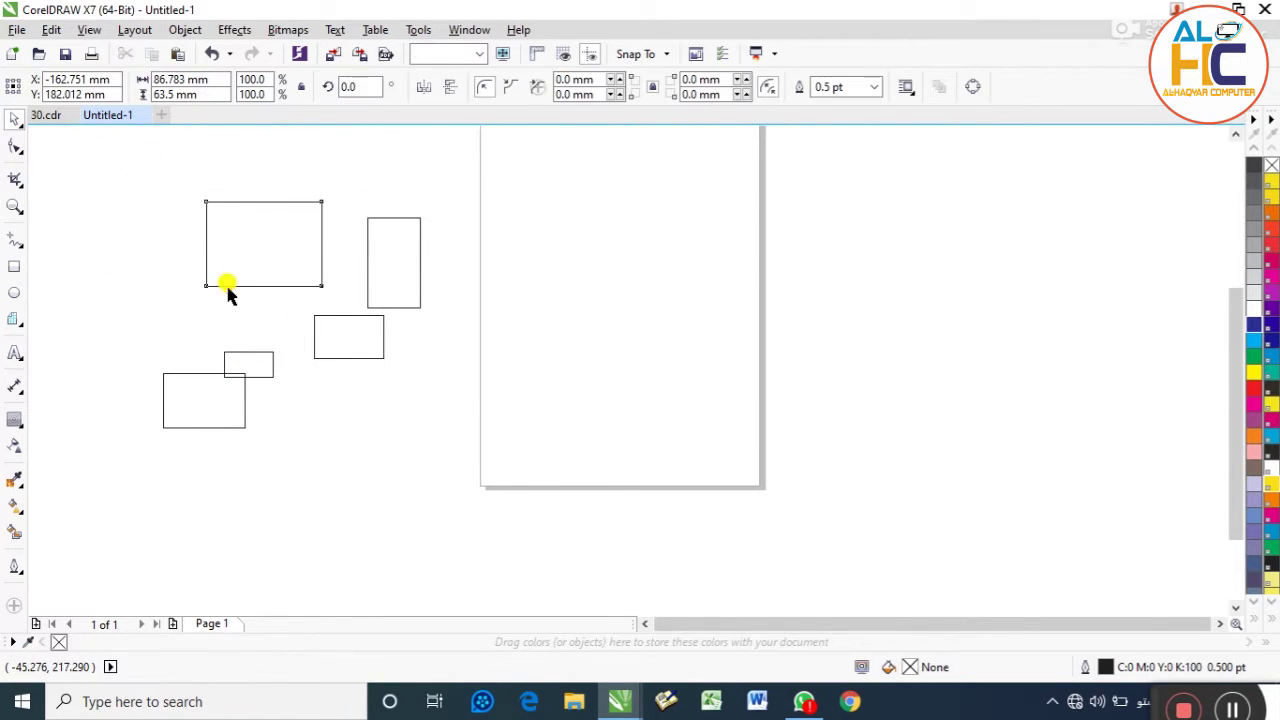
{"action": "left_click", "coordinate": [228, 286]}
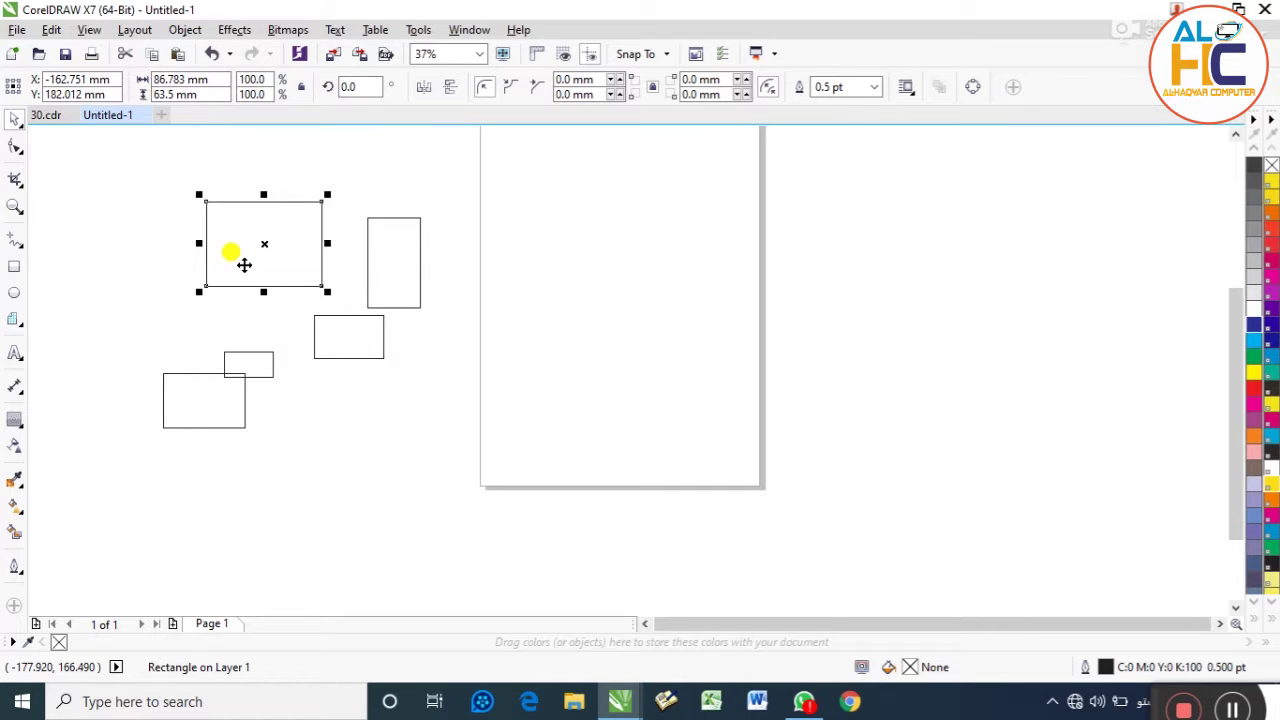
{"action": "key", "text": "Delete"}
{"action": "left_click", "coordinate": [369, 243]}
{"action": "key", "text": "Delete"}
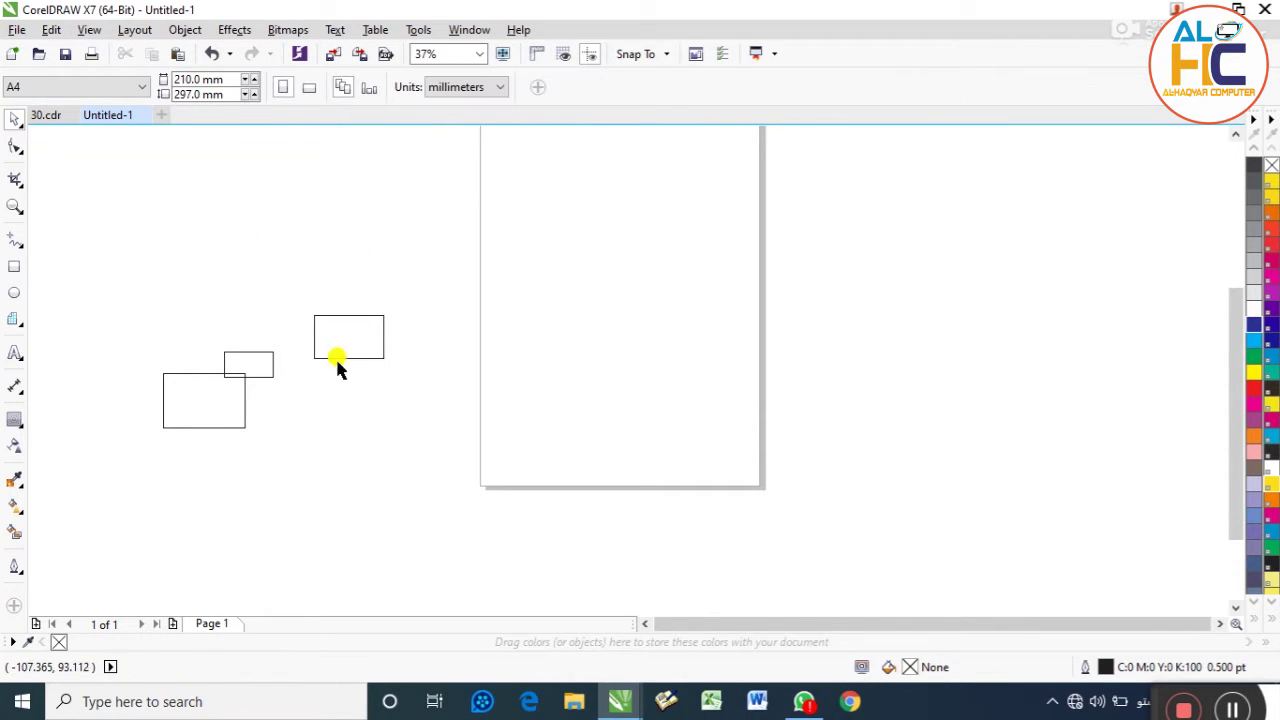
Delete the two small rectangles, leaving only the lowest one outside the page
{"action": "left_click", "coordinate": [336, 358]}
{"action": "left_click", "coordinate": [53, 30]}
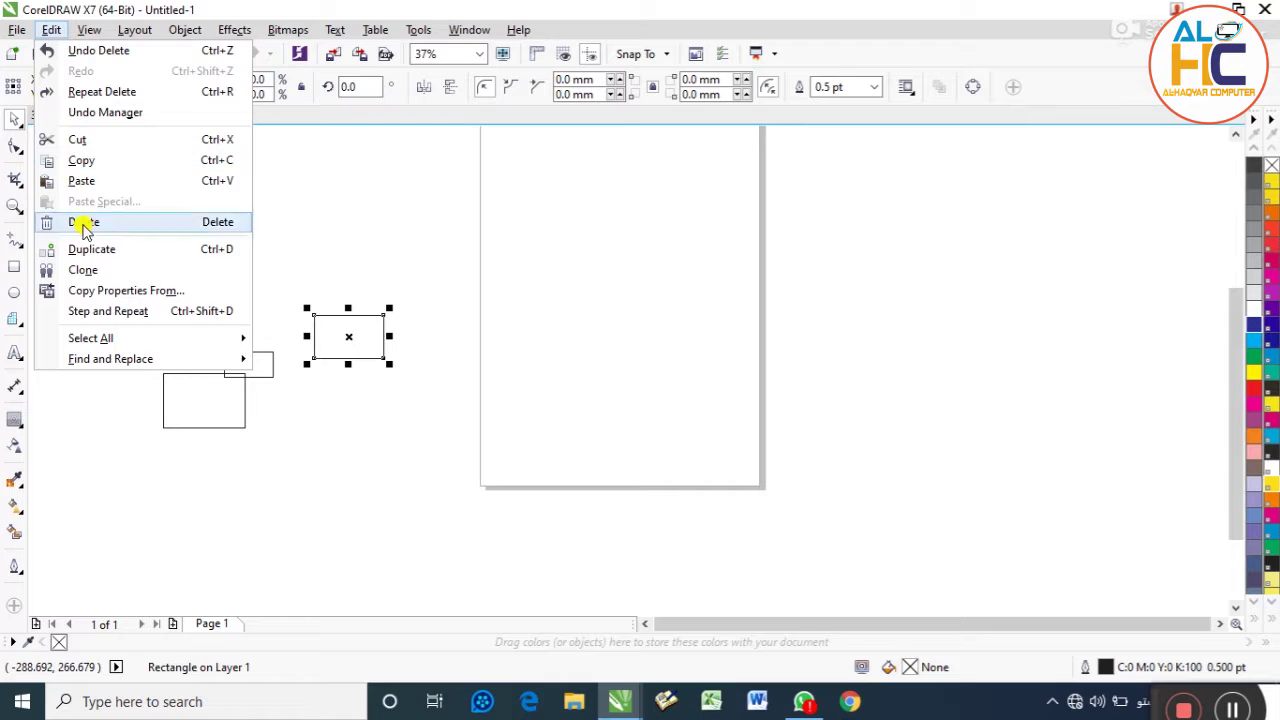
{"action": "left_click", "coordinate": [86, 220]}
{"action": "left_click", "coordinate": [224, 358]}
{"action": "left_click", "coordinate": [51, 30]}
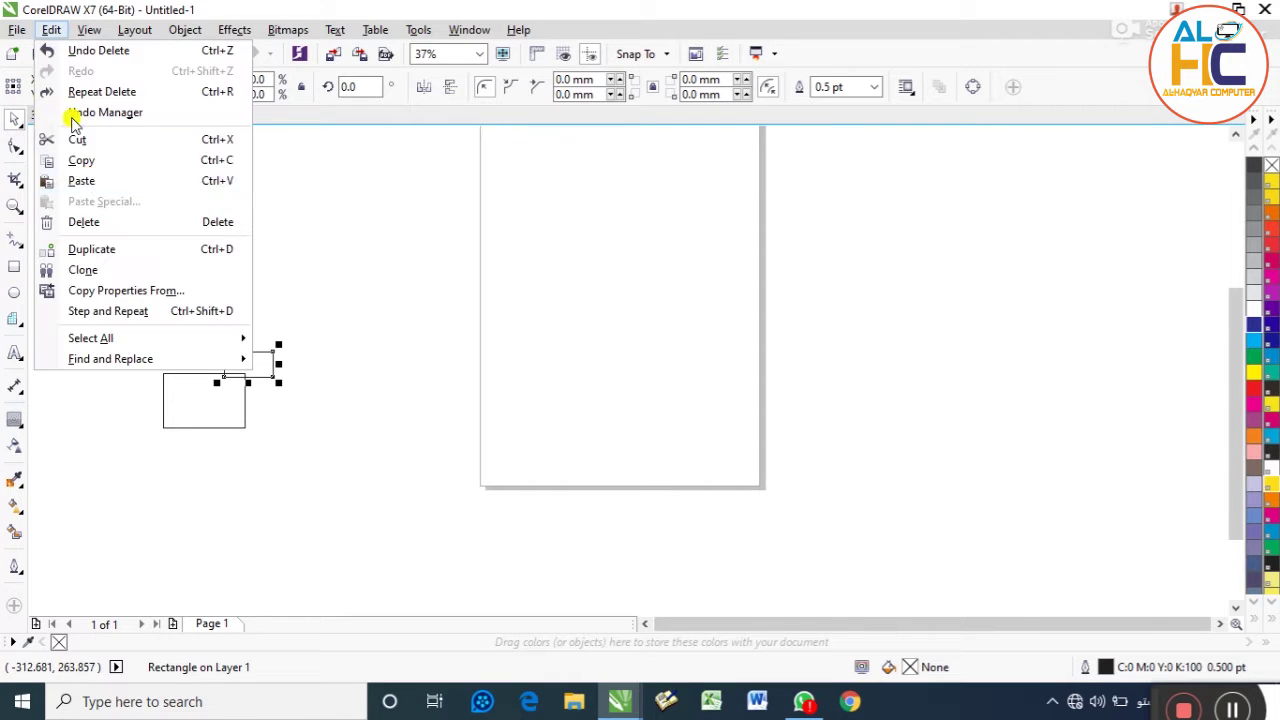
{"action": "left_click", "coordinate": [88, 222]}
Place a copy of the remaining rectangle above and to its right, and delete both the copy and the original
{"action": "left_click", "coordinate": [211, 373]}
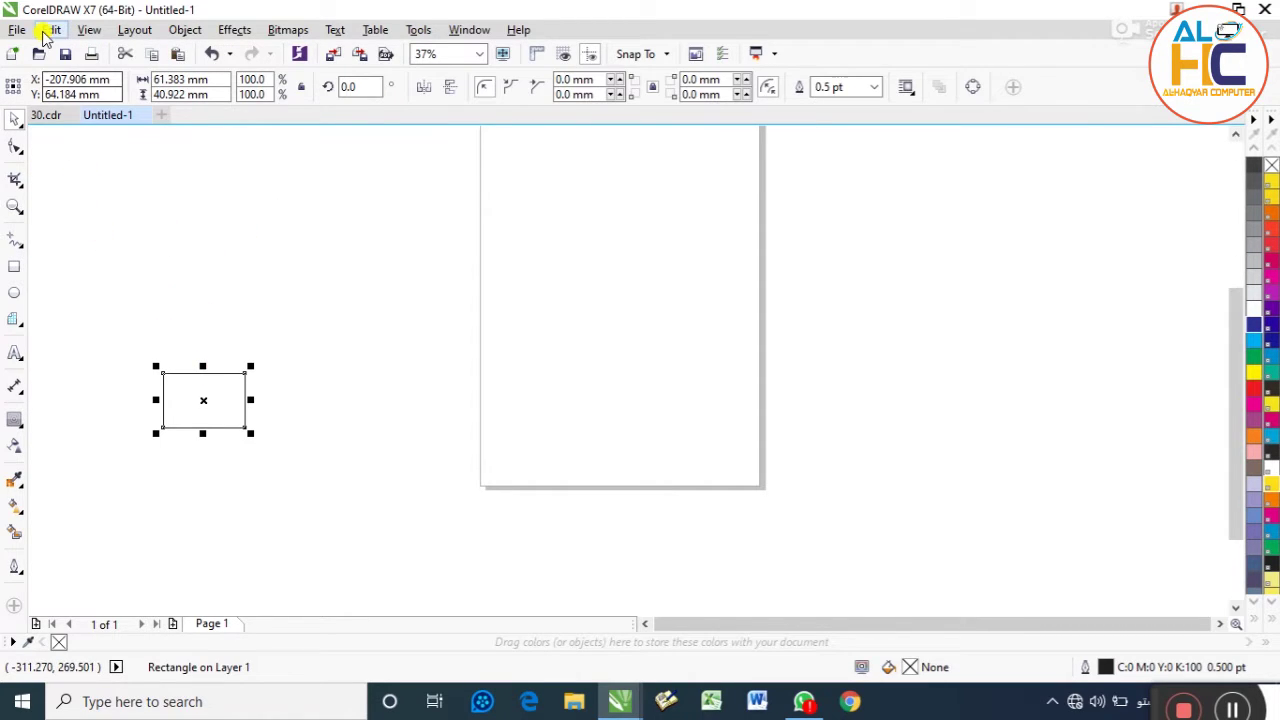
{"action": "left_click_drag", "start_coordinate": [206, 391], "coordinate": [334, 295]}
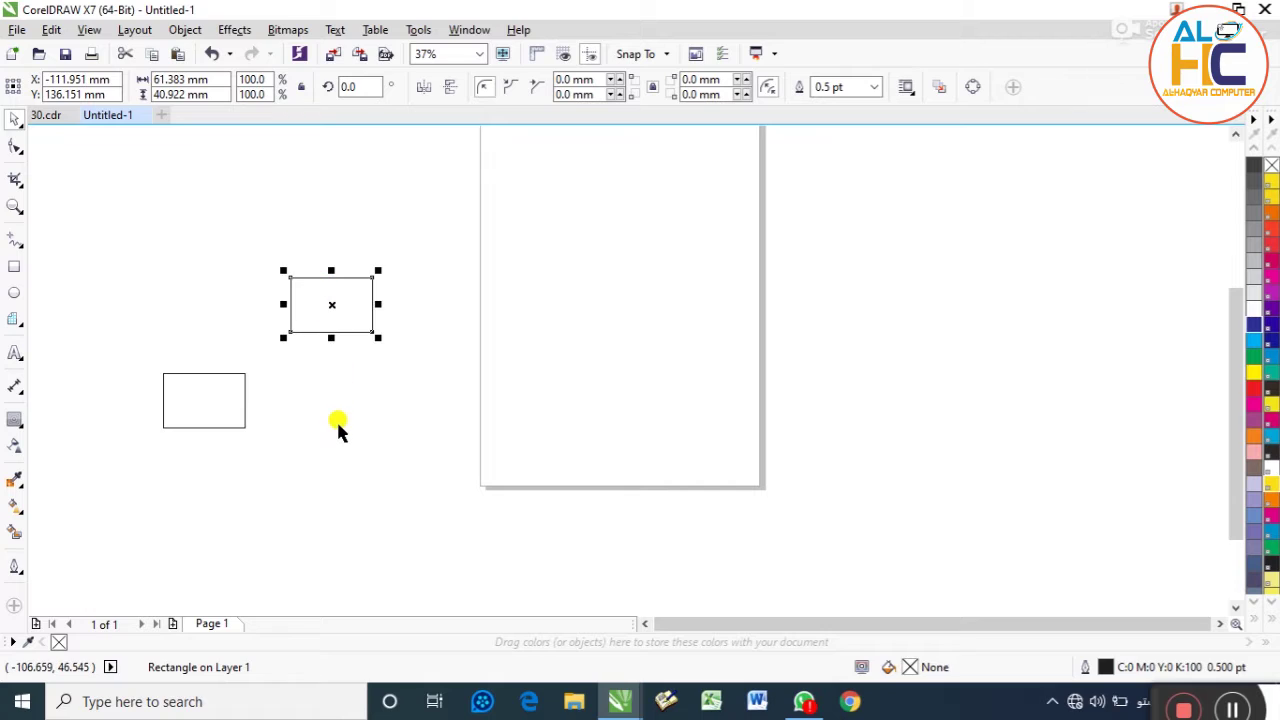
{"action": "key", "text": "Delete"}
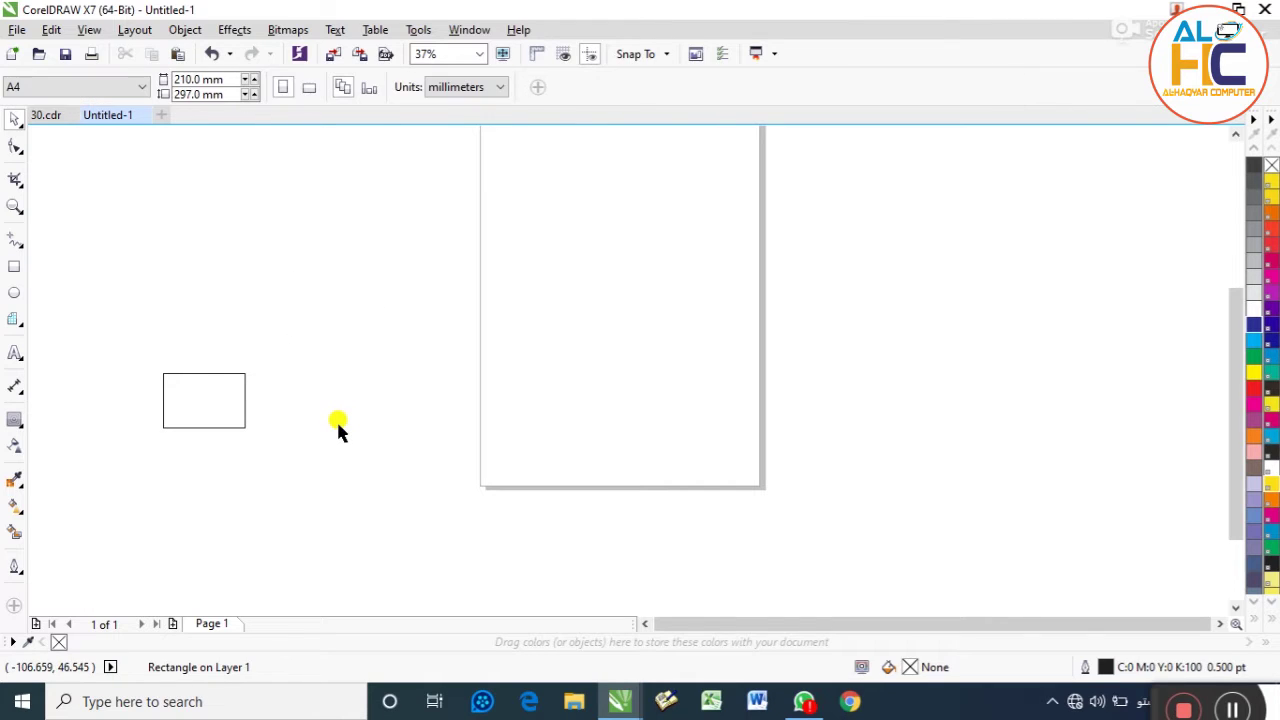
{"action": "left_click", "coordinate": [195, 390]}
{"action": "key", "text": "Delete"}
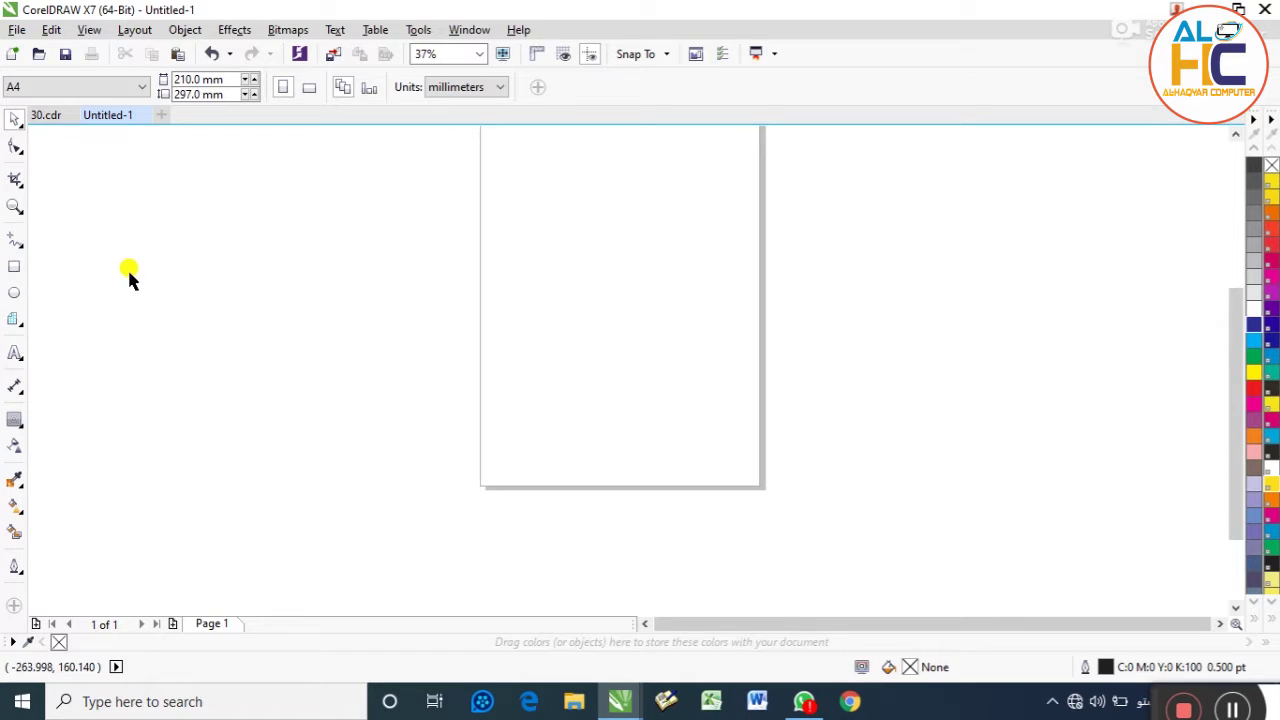
Draw a wide ellipse about 212 × 137 mm outside the page beside its left edge and delete it
{"action": "left_click_drag", "start_coordinate": [123, 234], "coordinate": [503, 312]}
{"action": "left_click_drag", "start_coordinate": [113, 212], "coordinate": [408, 407]}
{"action": "left_click", "coordinate": [16, 118]}
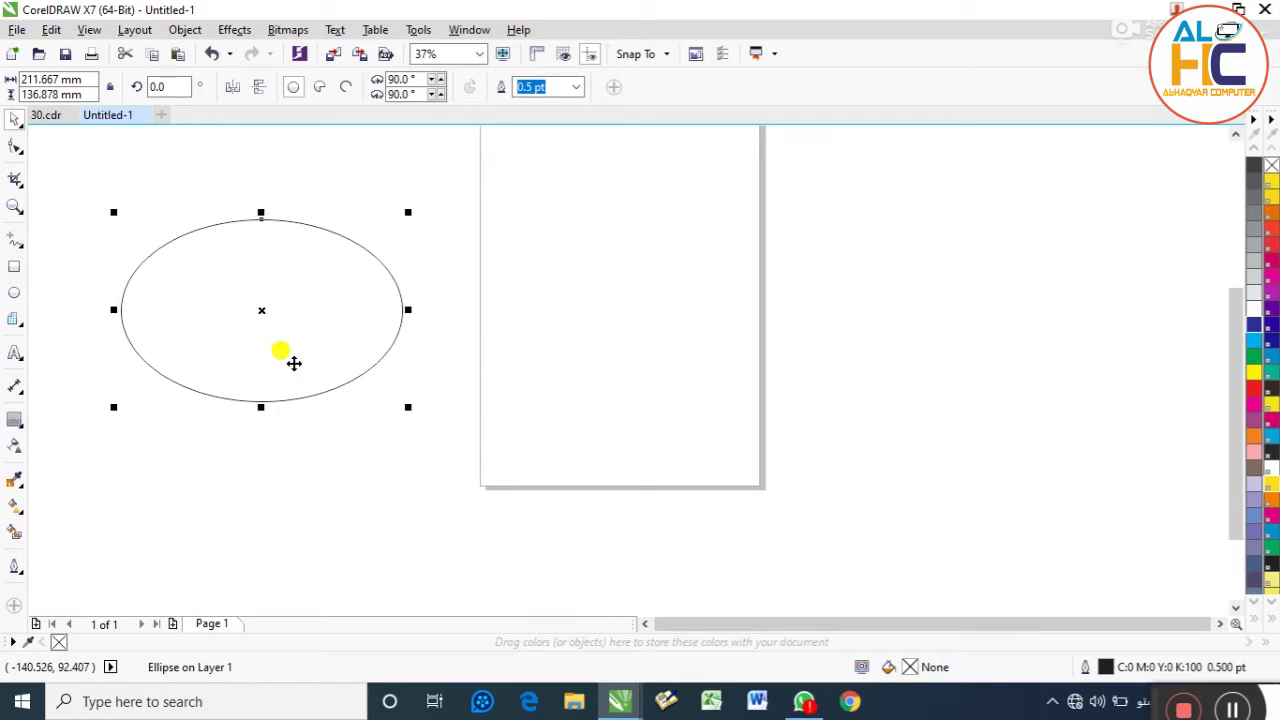
{"action": "key", "text": "Delete"}
Draw a nearly circular ellipse about 91 × 96 mm outside the page and fill it yellow
{"action": "left_click", "coordinate": [51, 30]}
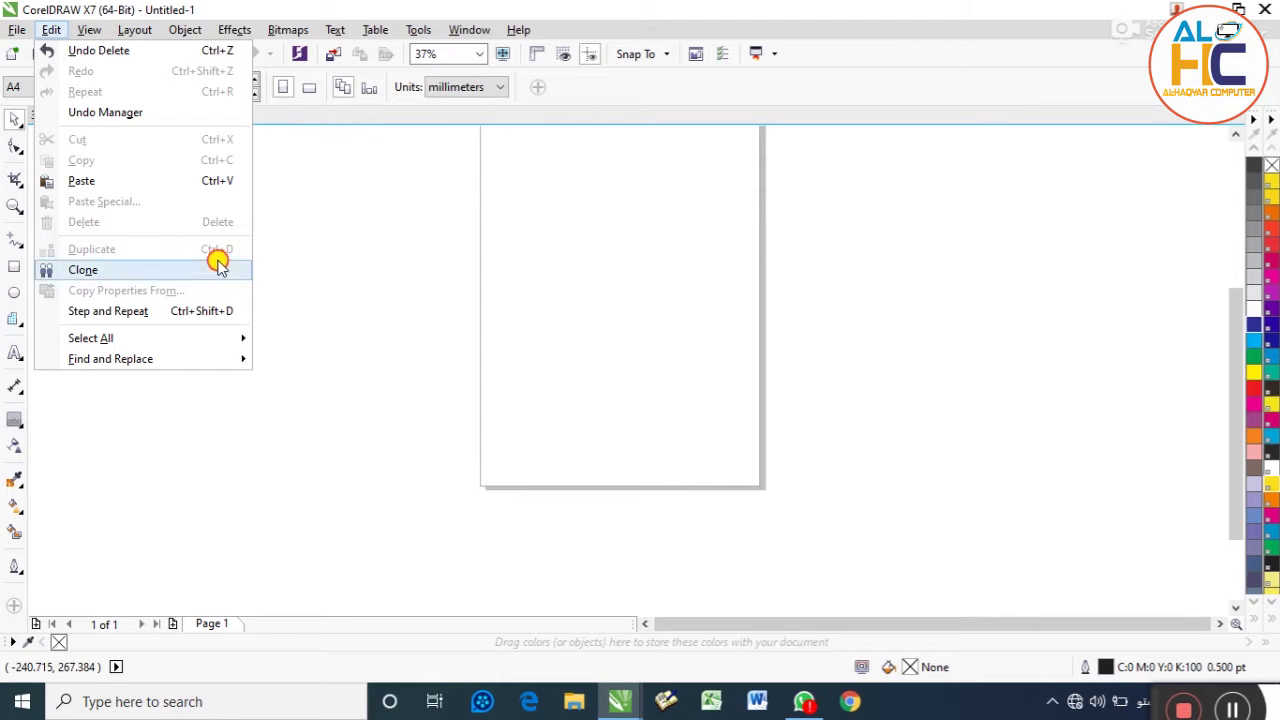
{"action": "left_click", "coordinate": [312, 268]}
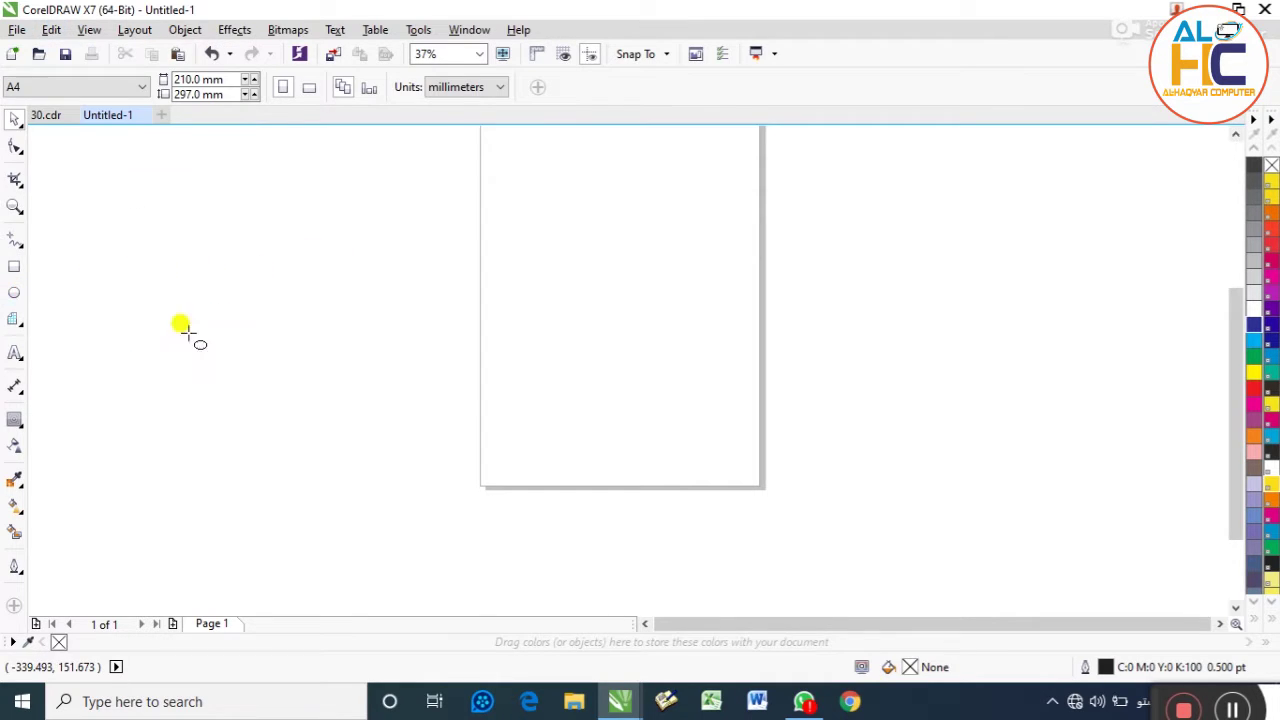
{"action": "left_click_drag", "start_coordinate": [220, 225], "coordinate": [355, 366]}
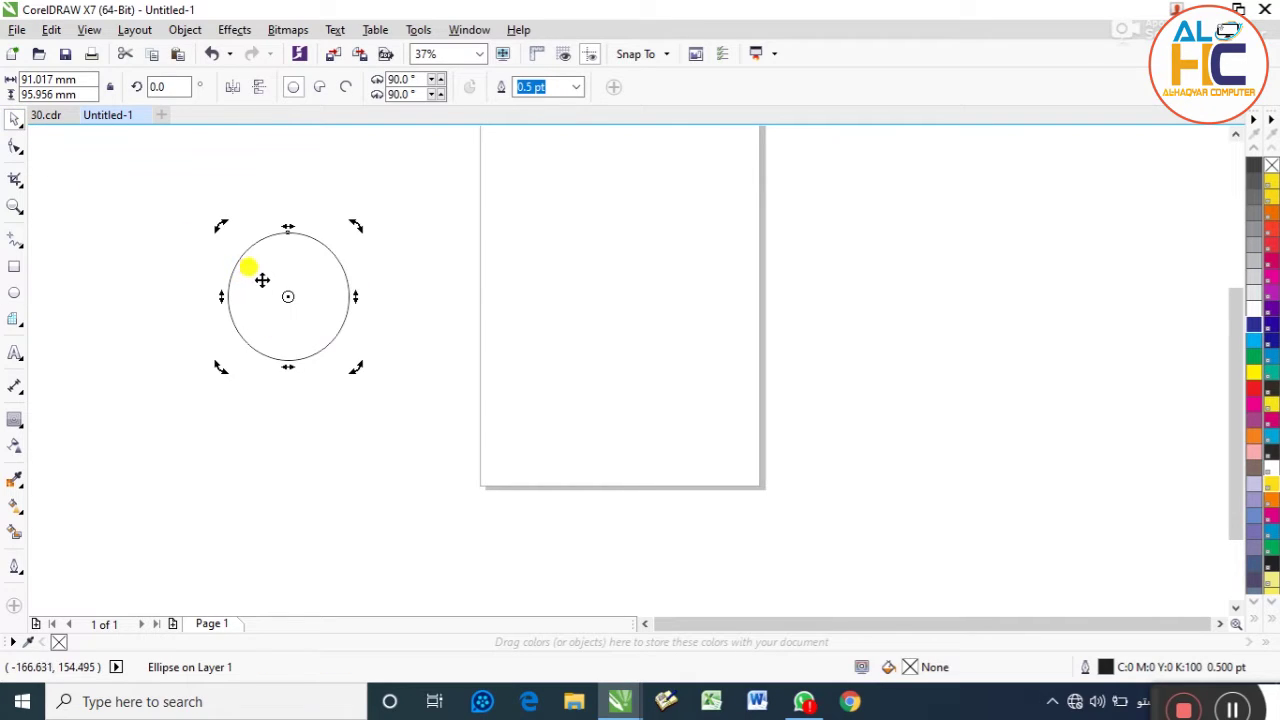
{"action": "left_click", "coordinate": [1270, 406]}
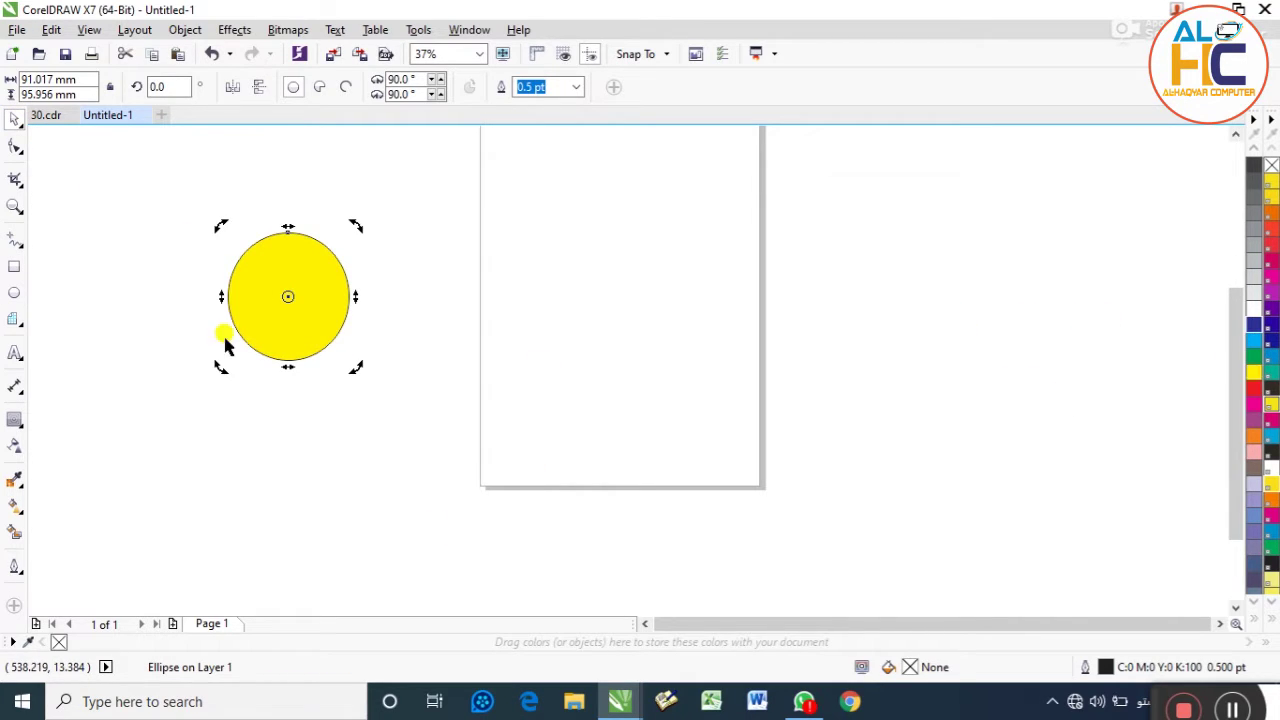
{"action": "left_click", "coordinate": [168, 233]}
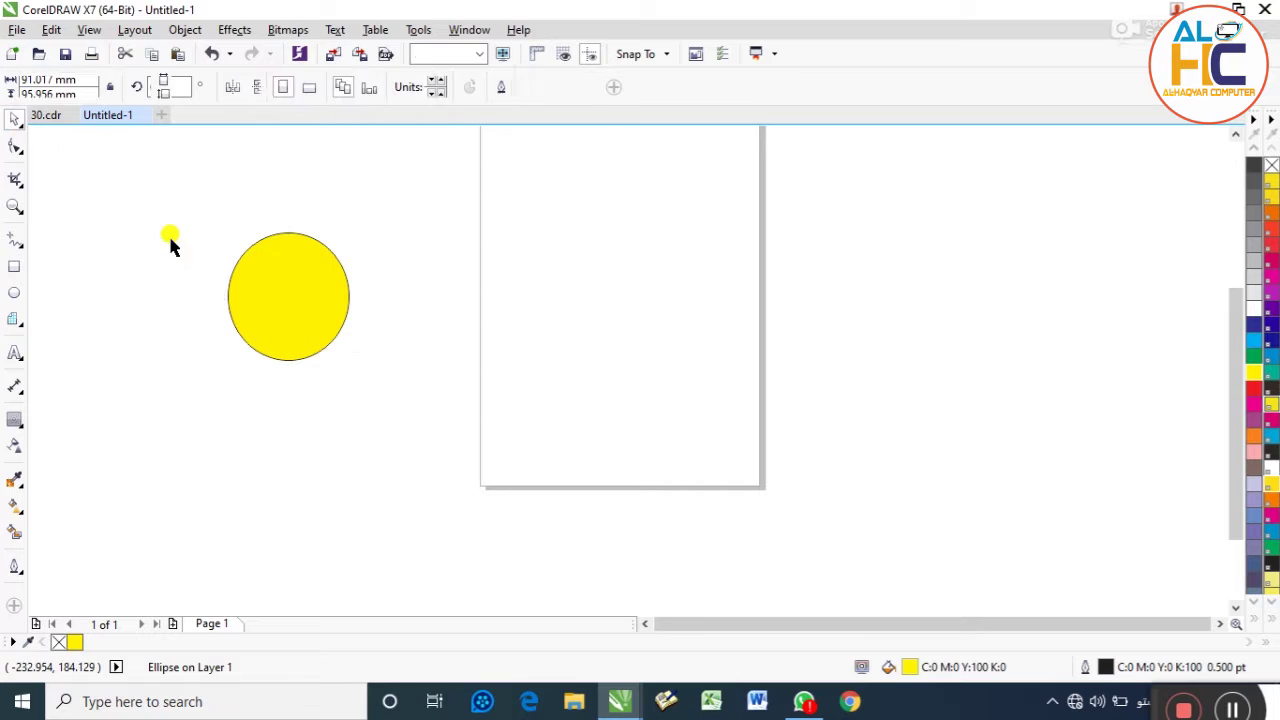
{"action": "left_click", "coordinate": [237, 250]}
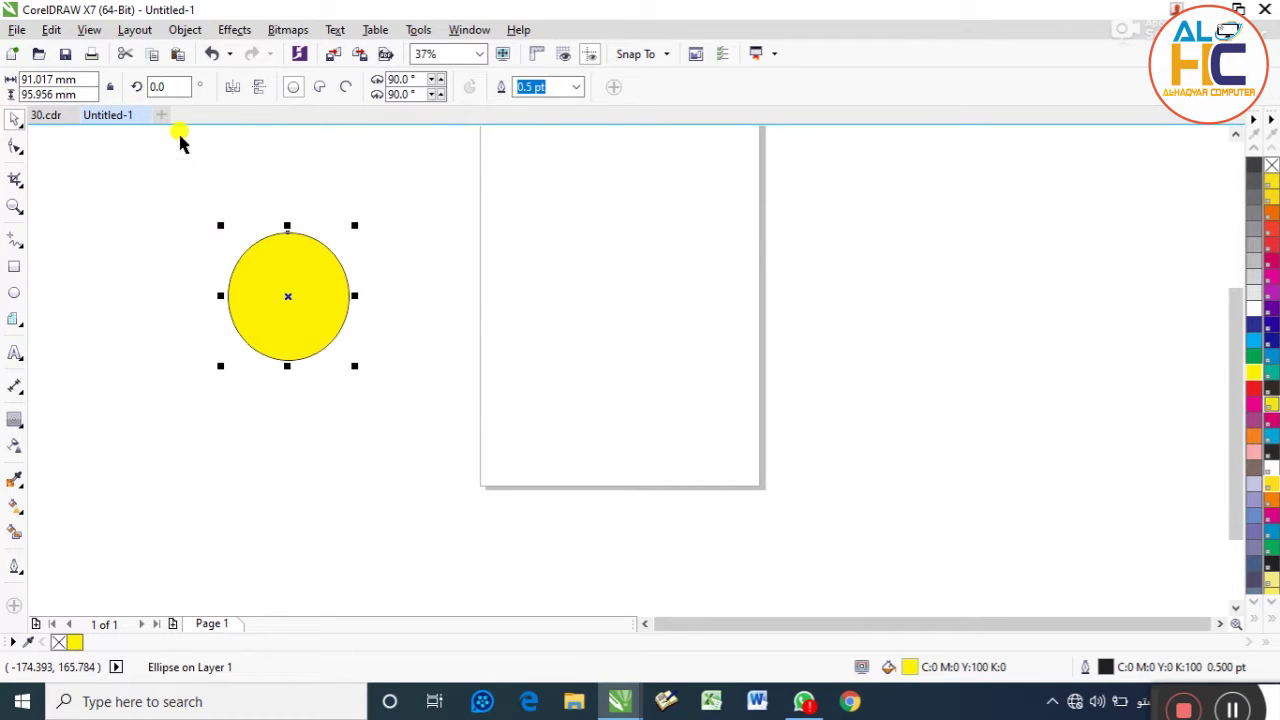
Duplicate the yellow ellipse repeatedly to build a diagonal stack rising to the right
{"action": "left_click", "coordinate": [53, 30]}
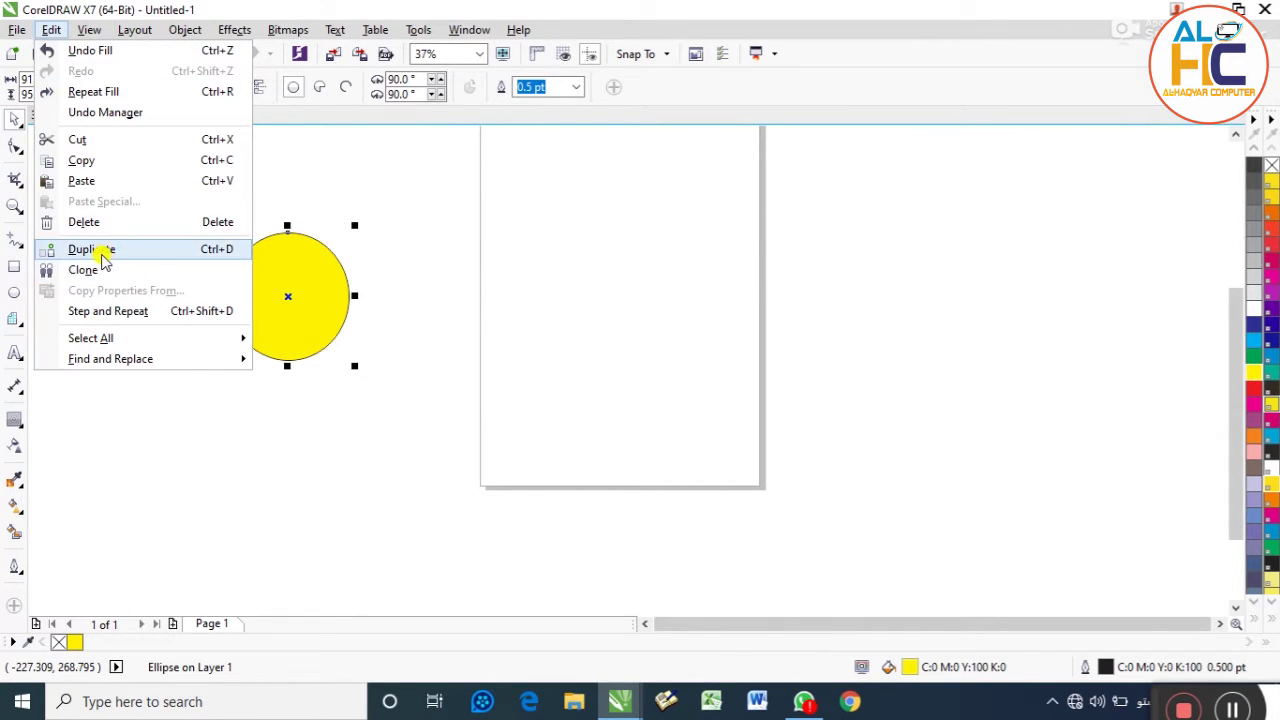
{"action": "left_click", "coordinate": [370, 268]}
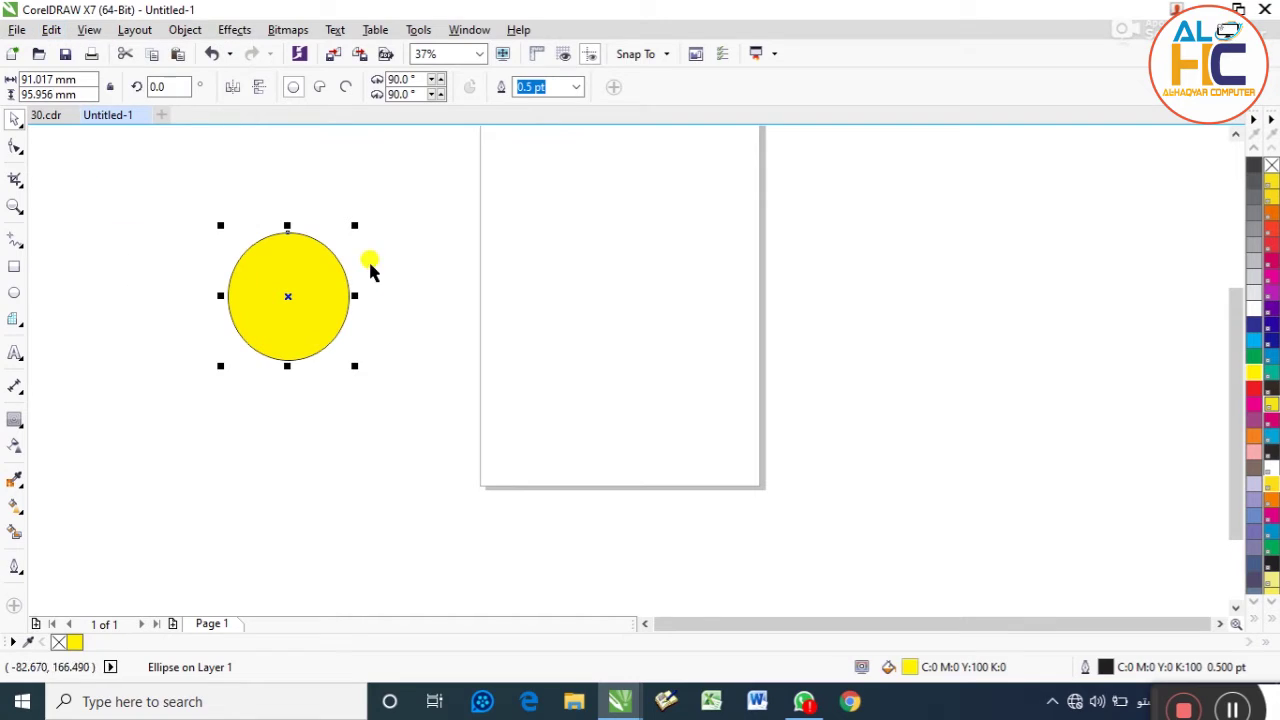
{"action": "key", "text": "ctrl+d"}
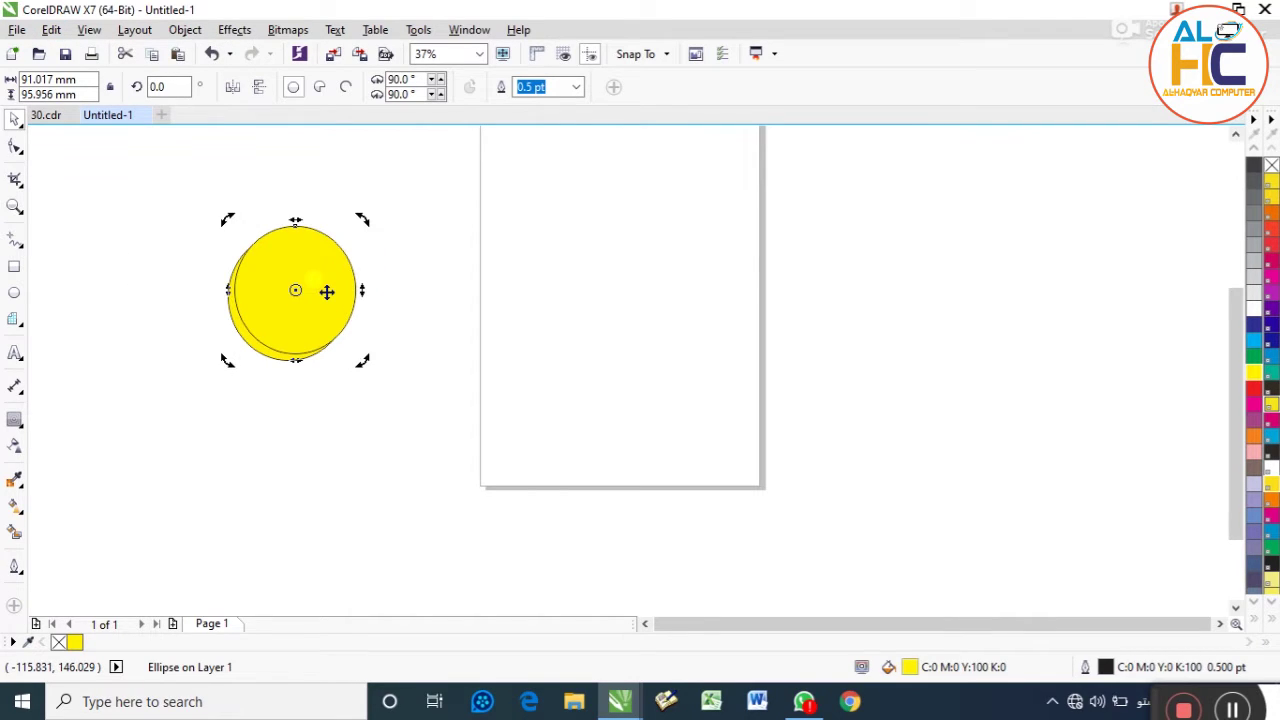
{"action": "key", "text": "ctrl+d"}
{"action": "key", "text": "ctrl+d"}
{"action": "key", "text": "ctrl+d"}
{"action": "key", "text": "ctrl+d"}
{"action": "key", "text": "ctrl+d"}
{"action": "key", "text": "ctrl+d"}
{"action": "key", "text": "ctrl+d"}
{"action": "key", "text": "ctrl+d"}
{"action": "key", "text": "ctrl+d"}
{"action": "key", "text": "ctrl+d"}
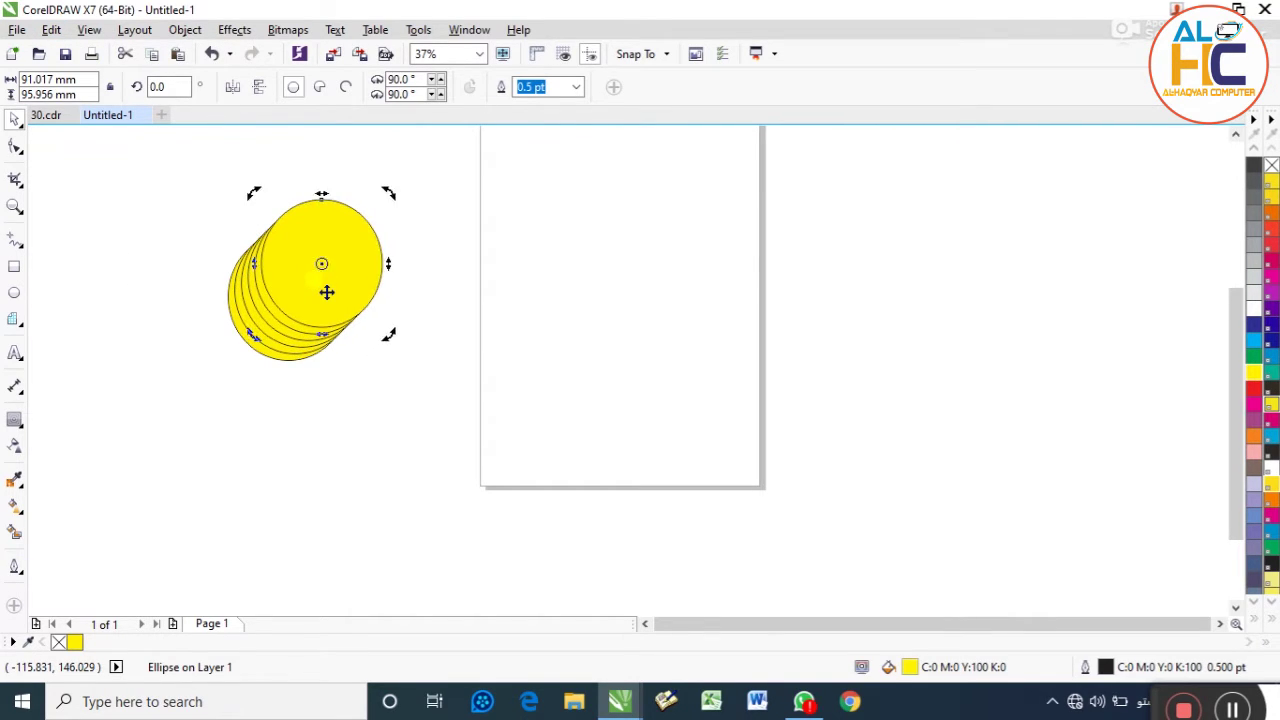
Try moving the topmost duplicate below the stack and duplicating it with that offset, and undo it
{"action": "left_click", "coordinate": [325, 290]}
{"action": "left_click_drag", "start_coordinate": [397, 228], "coordinate": [349, 440]}
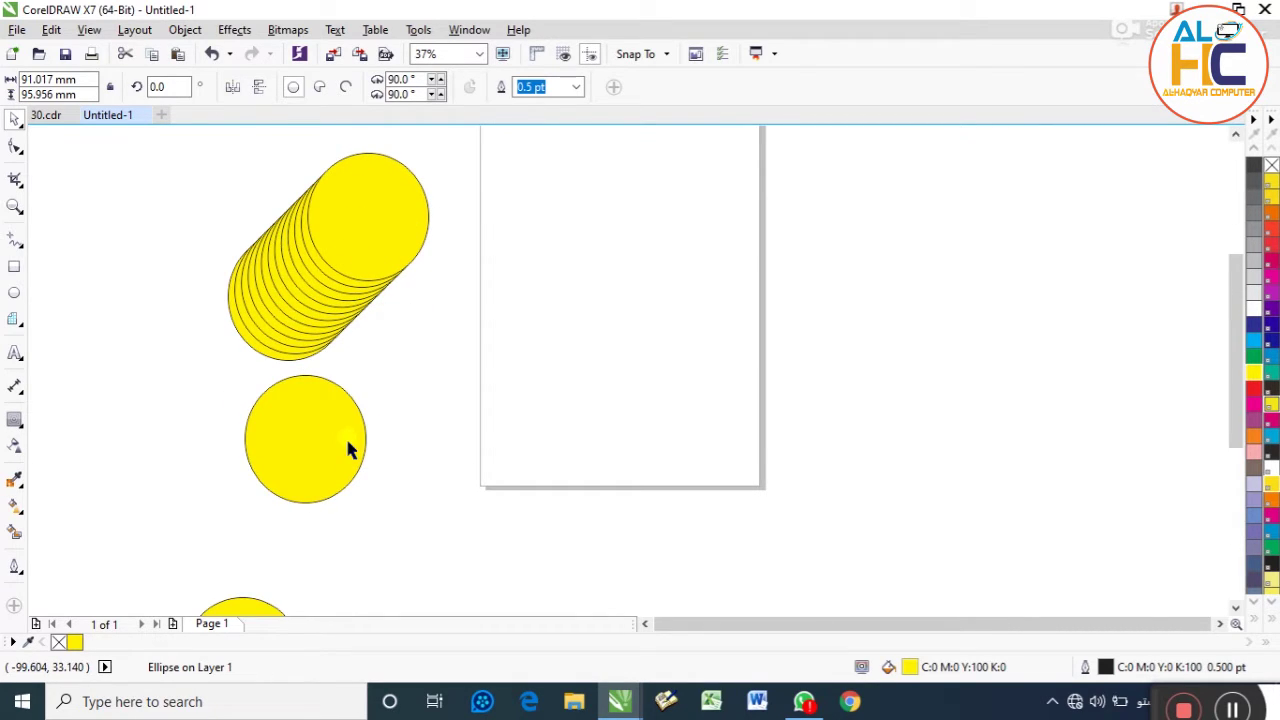
{"action": "scroll", "coordinate": [371, 414], "scroll_direction": "down", "scroll_amount": 4}
{"action": "key", "text": "ctrl+z"}
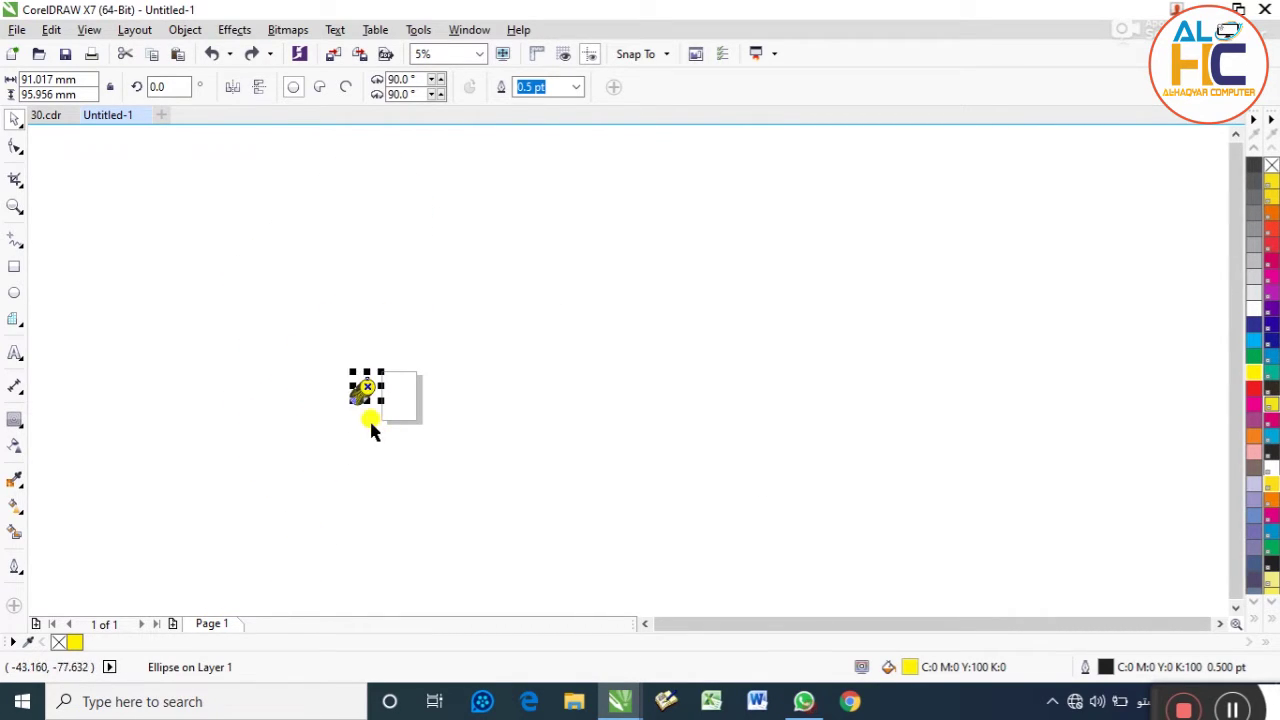
{"action": "key", "text": "Escape"}
Delete all the stacked yellow ellipses together
{"action": "scroll", "coordinate": [370, 405], "scroll_direction": "up", "scroll_amount": 3}
{"action": "left_click_drag", "start_coordinate": [218, 496], "coordinate": [506, 275]}
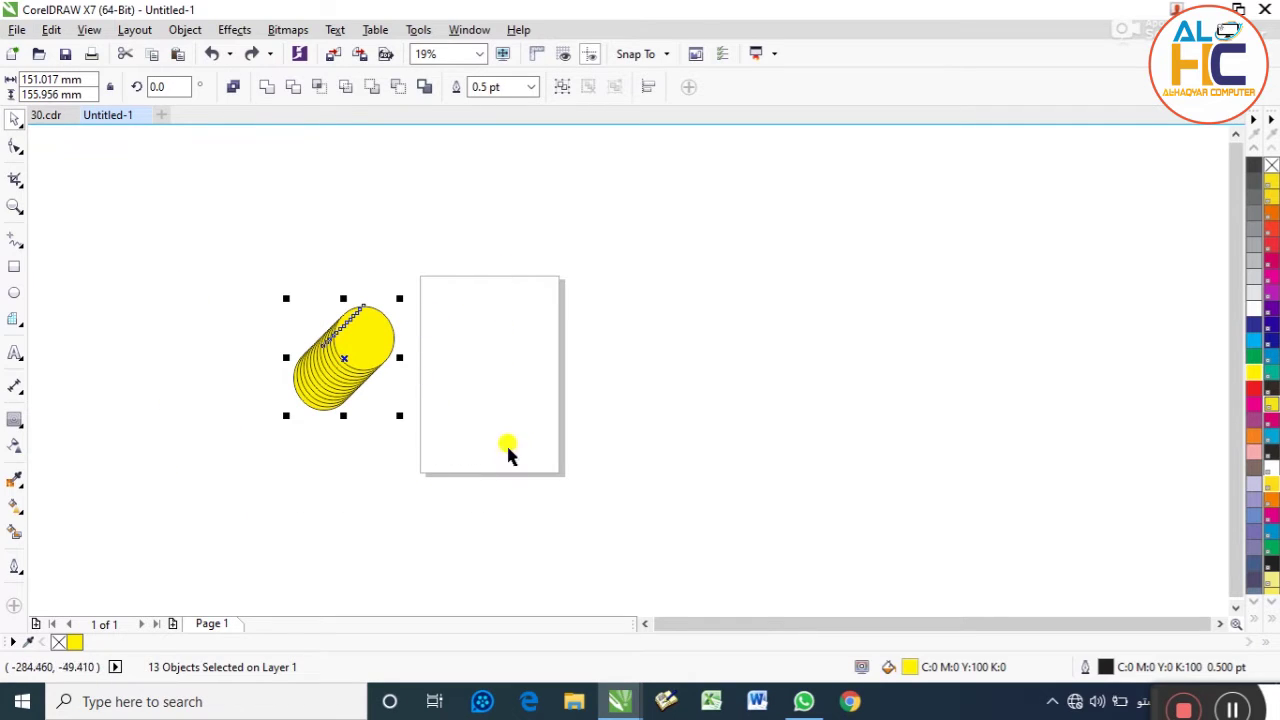
{"action": "key", "text": "Delete"}
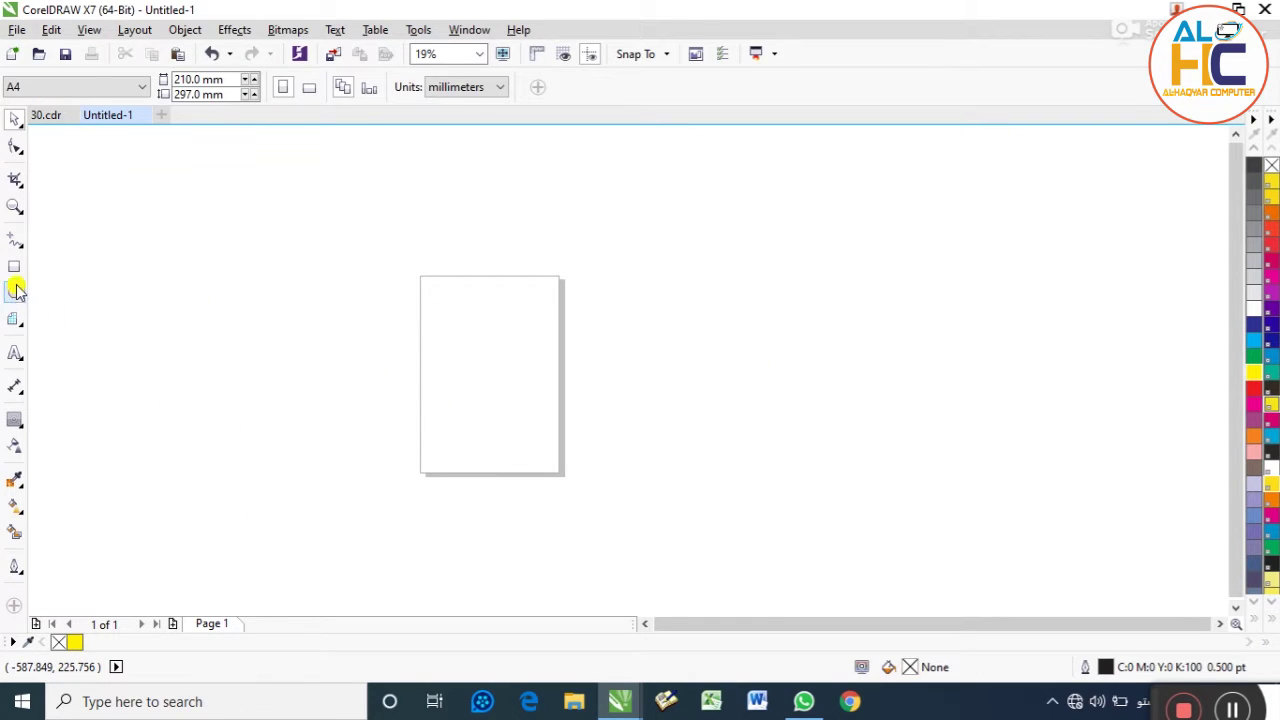
Draw a rectangle about 113 × 59 mm outside the page, round its corners fully and fill it yellow
{"action": "left_click", "coordinate": [15, 283]}
{"action": "left_click_drag", "start_coordinate": [119, 276], "coordinate": [174, 285]}
{"action": "key", "text": "F10"}
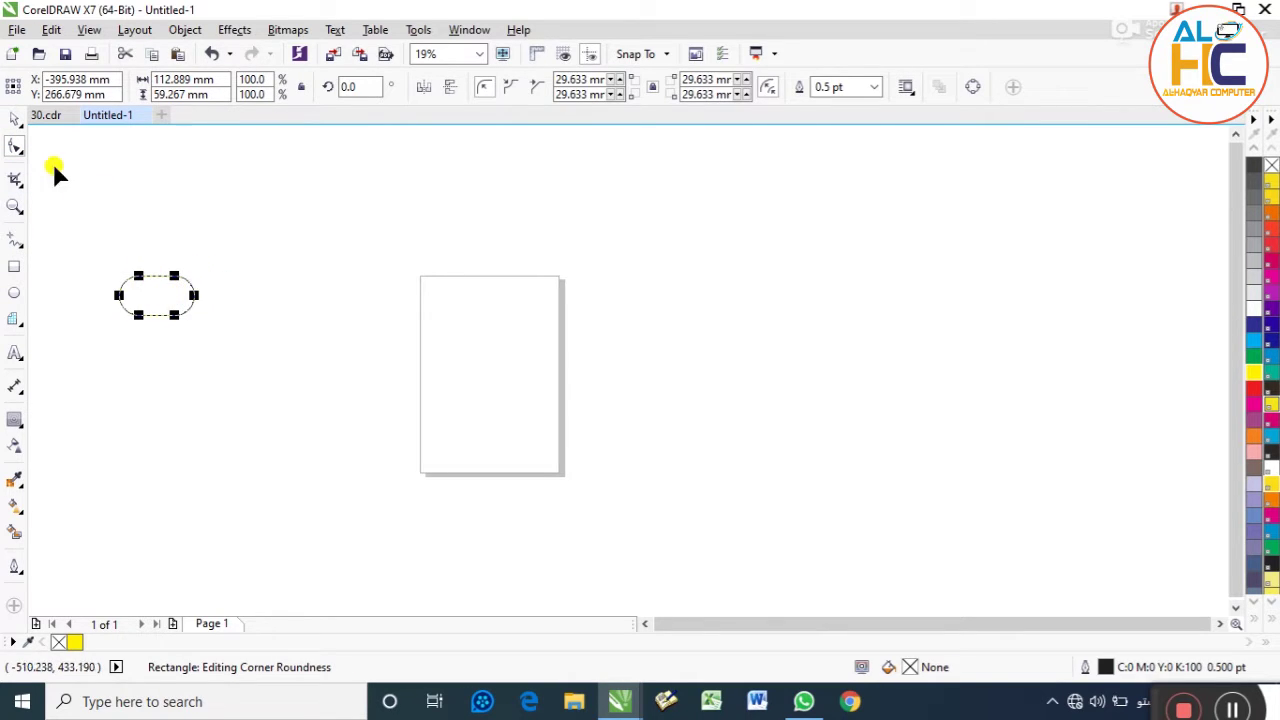
{"action": "left_click", "coordinate": [17, 124]}
{"action": "left_click", "coordinate": [75, 642]}
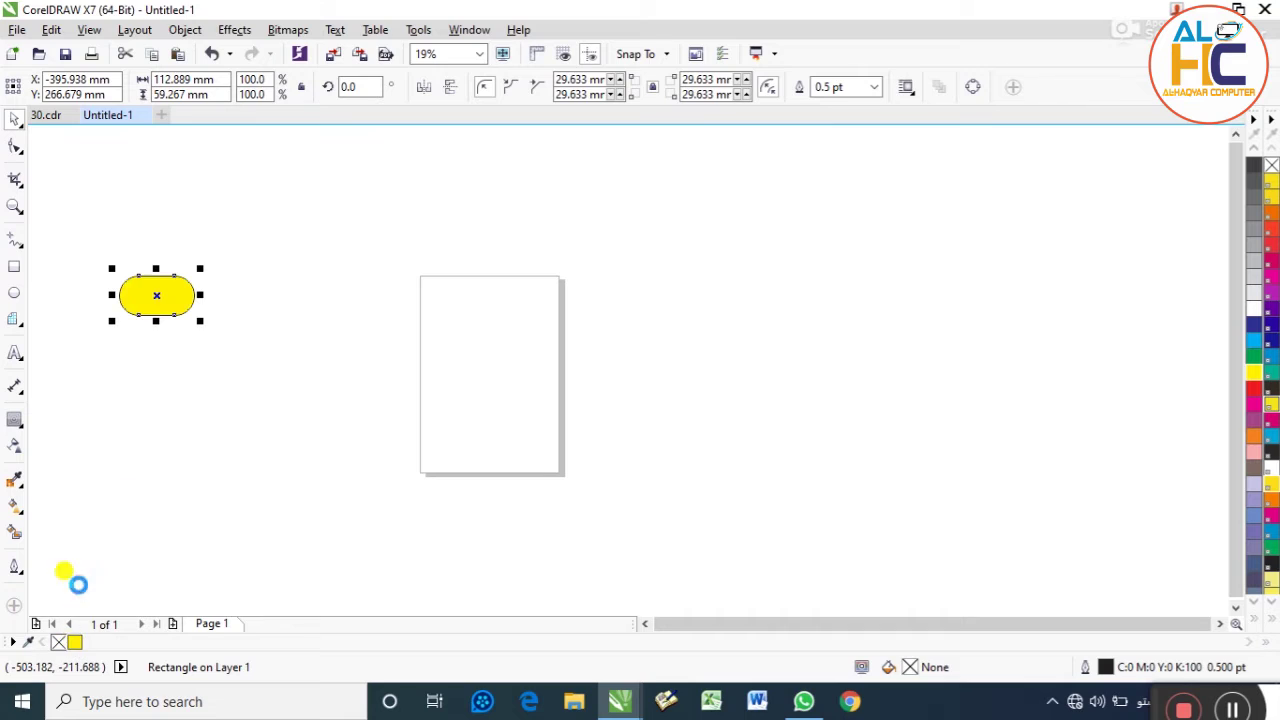
Place a copy of the yellow rounded rectangle to its right and repeat the copy to form a row of five
{"action": "scroll", "coordinate": [161, 293], "scroll_direction": "up", "scroll_amount": 1}
{"action": "scroll", "coordinate": [161, 293], "scroll_direction": "up", "scroll_amount": 2}
{"action": "left_click_drag", "start_coordinate": [149, 286], "coordinate": [582, 290]}
{"action": "scroll", "coordinate": [570, 297], "scroll_direction": "down", "scroll_amount": 1}
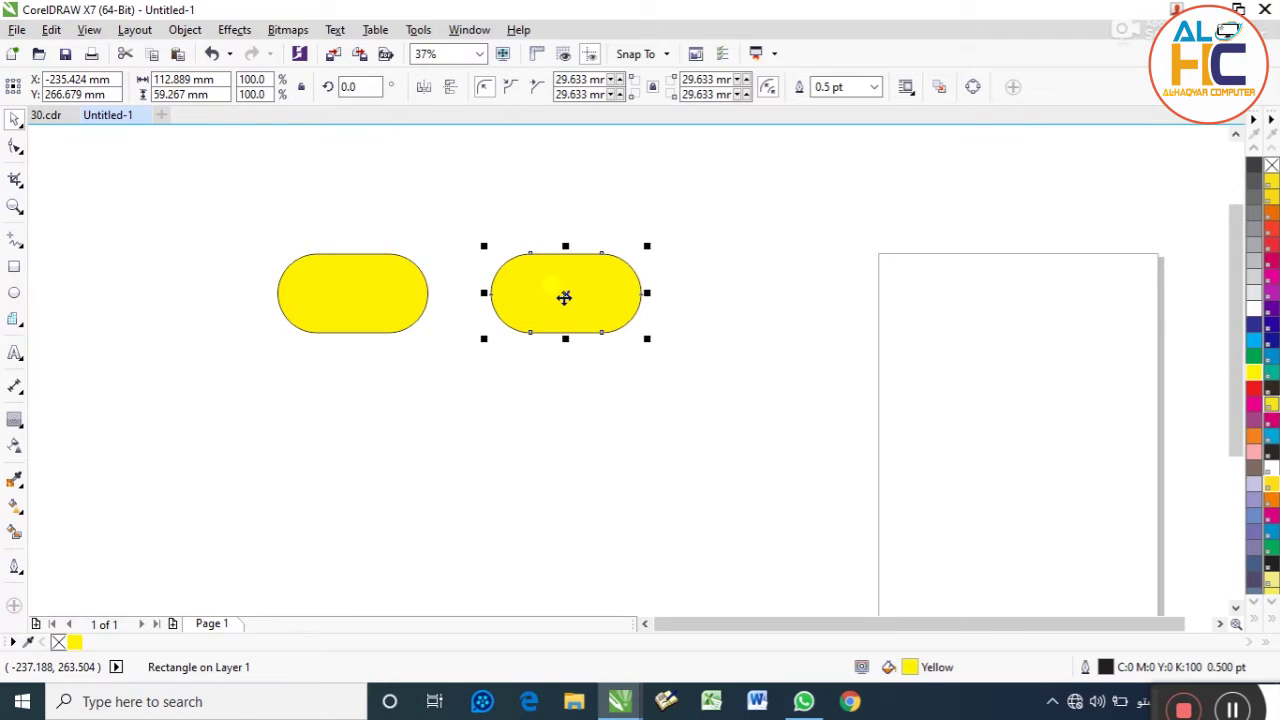
{"action": "key", "text": "ctrl+r"}
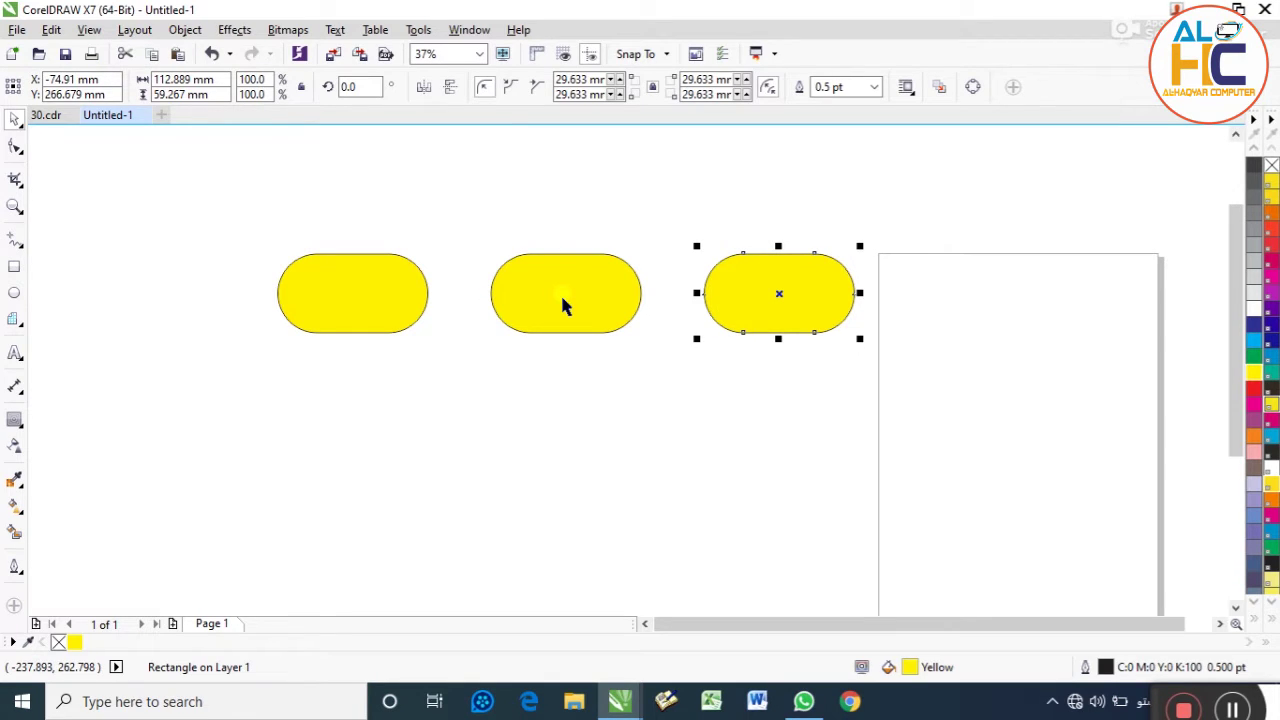
{"action": "key", "text": "ctrl+z"}
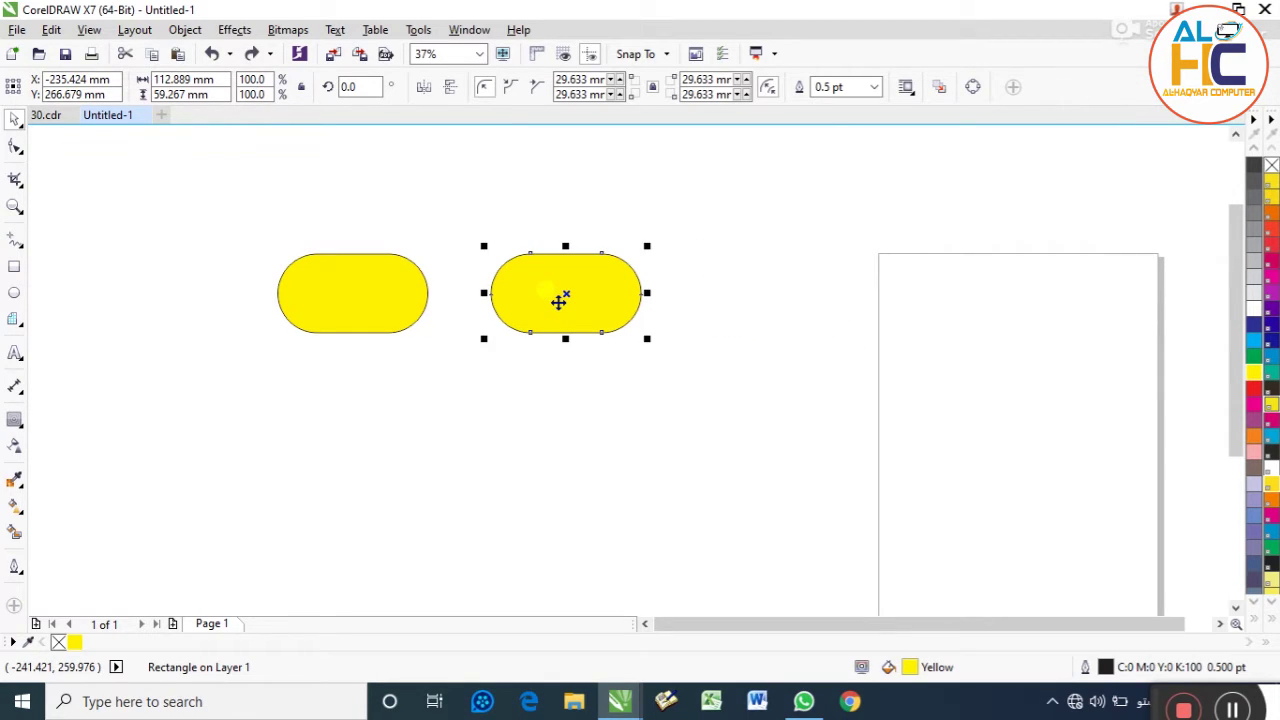
{"action": "key", "text": "ctrl+r"}
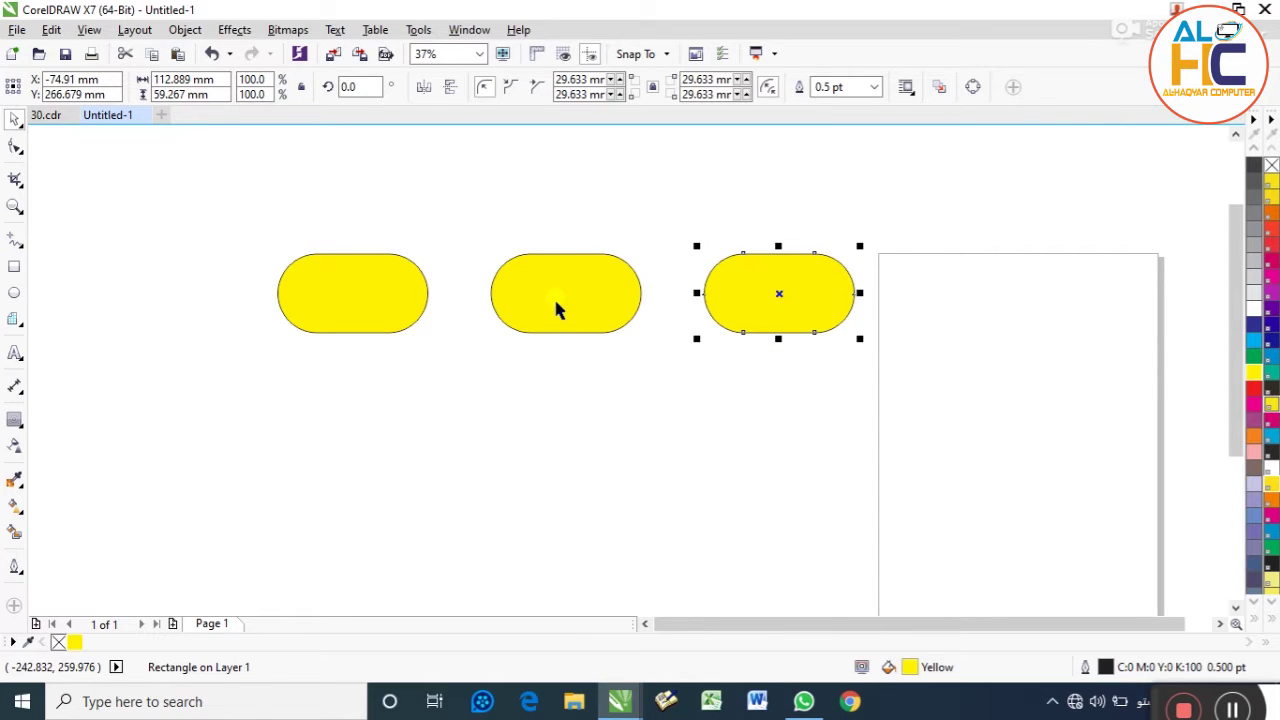
{"action": "key", "text": "ctrl+r"}
{"action": "scroll", "coordinate": [554, 308], "scroll_direction": "down", "scroll_amount": 1}
{"action": "key", "text": "ctrl+r"}
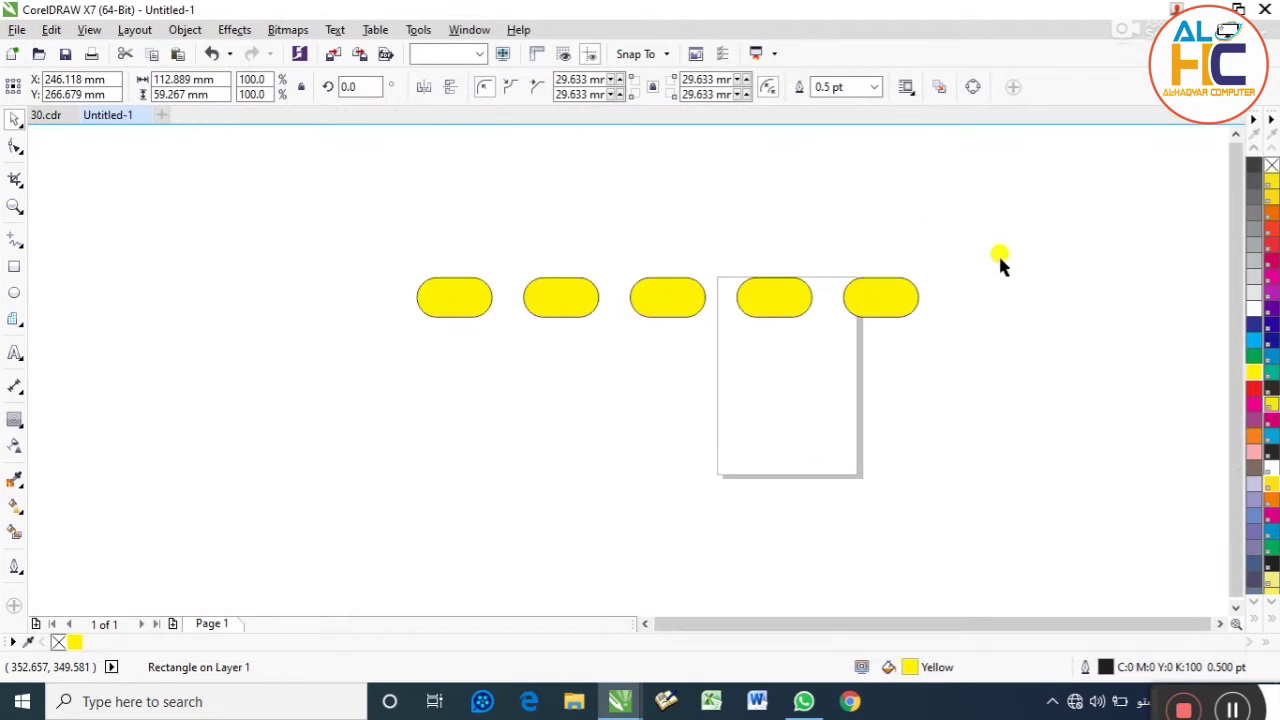
Copy the whole row of five straight down and repeat the copy until there are six rows
{"action": "left_click_drag", "start_coordinate": [986, 216], "coordinate": [405, 330]}
{"action": "left_click_drag", "start_coordinate": [586, 292], "coordinate": [594, 362]}
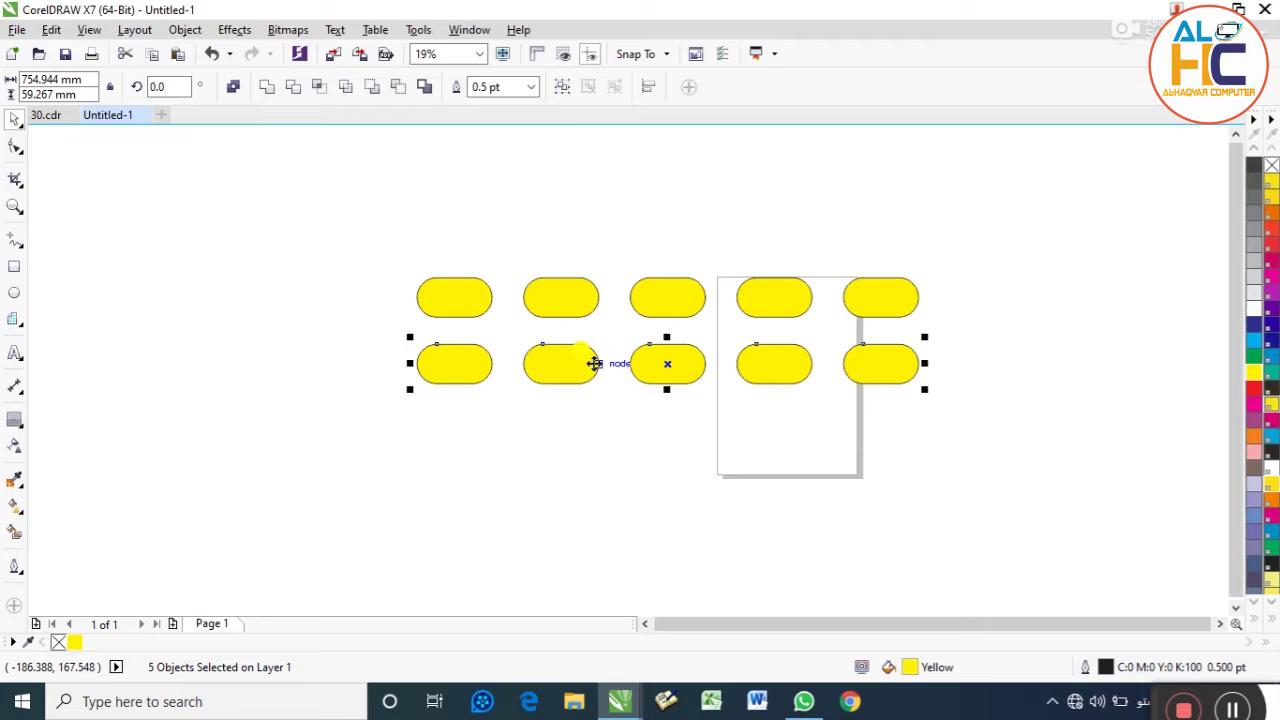
{"action": "key", "text": "ctrl+r"}
{"action": "key", "text": "ctrl+r"}
{"action": "scroll", "coordinate": [737, 297], "scroll_direction": "down", "scroll_amount": 1}
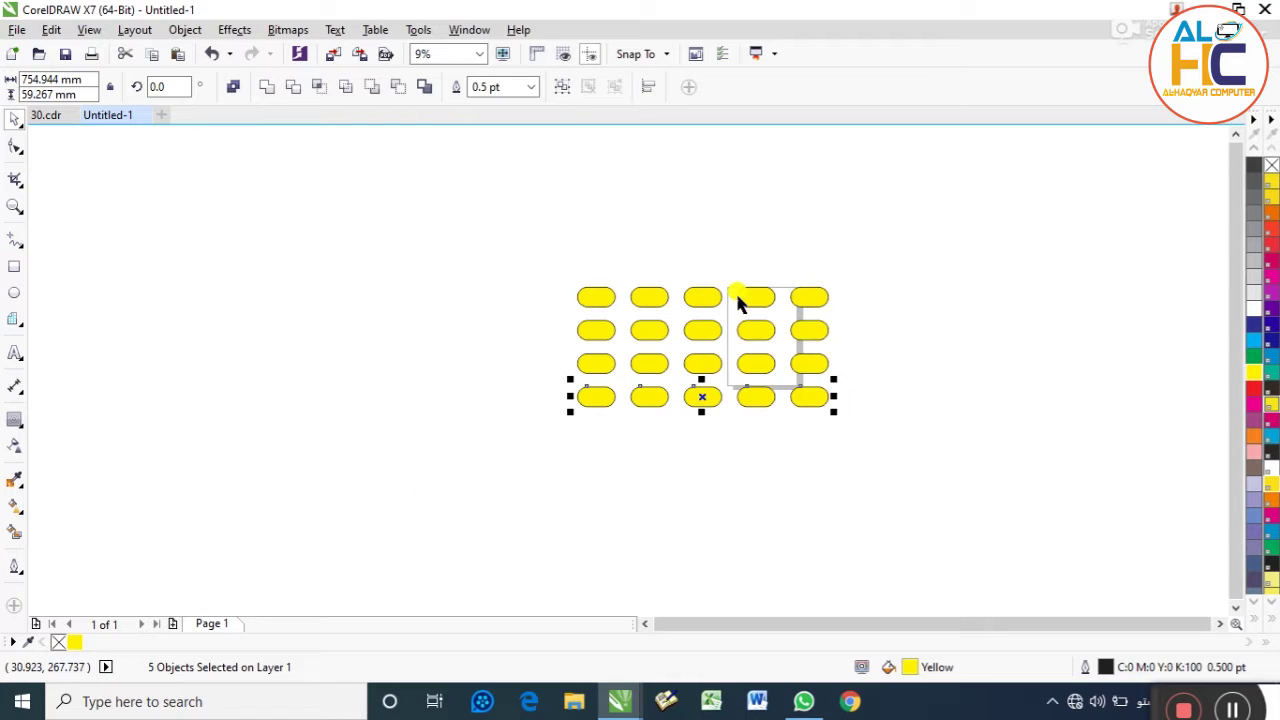
{"action": "key", "text": "ctrl+r"}
{"action": "key", "text": "ctrl+r"}
Select the whole grid of yellow rounded rectangles, inspect it close up and check individual shapes in the top row
{"action": "left_click_drag", "start_coordinate": [950, 222], "coordinate": [426, 577]}
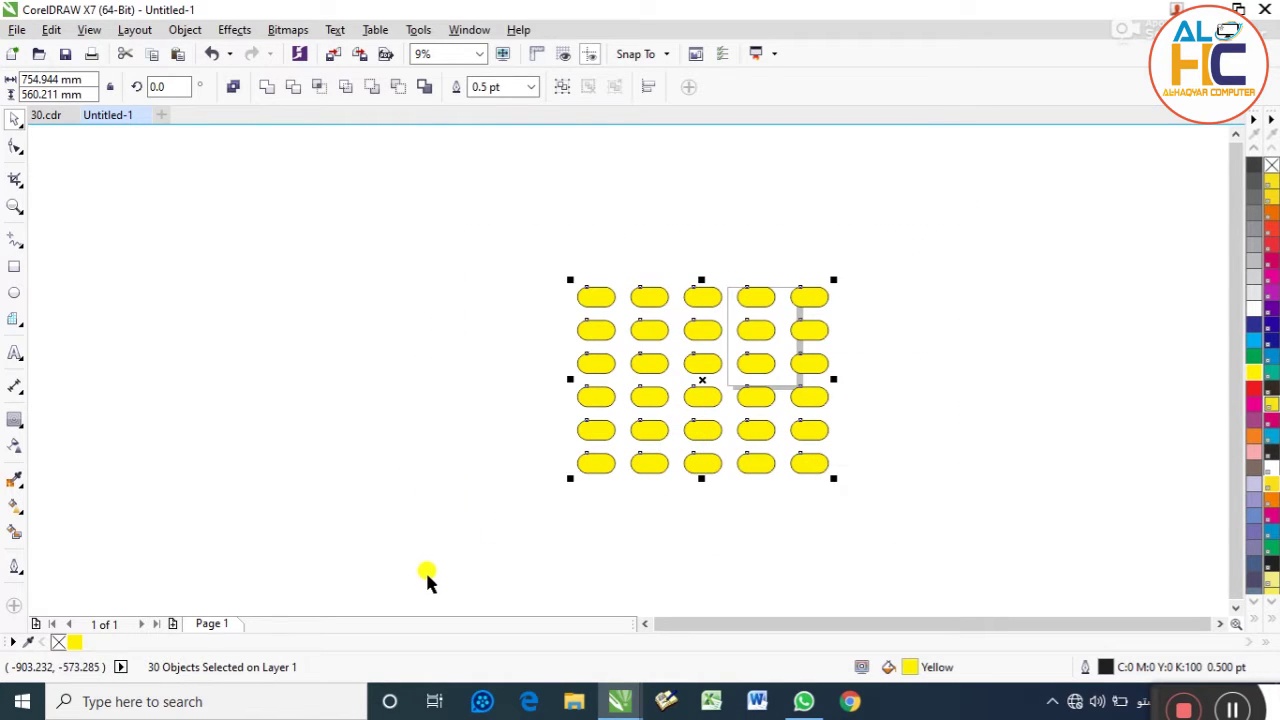
{"action": "key", "text": "shift+F2"}
{"action": "left_click", "coordinate": [1027, 200]}
{"action": "left_click", "coordinate": [757, 160]}
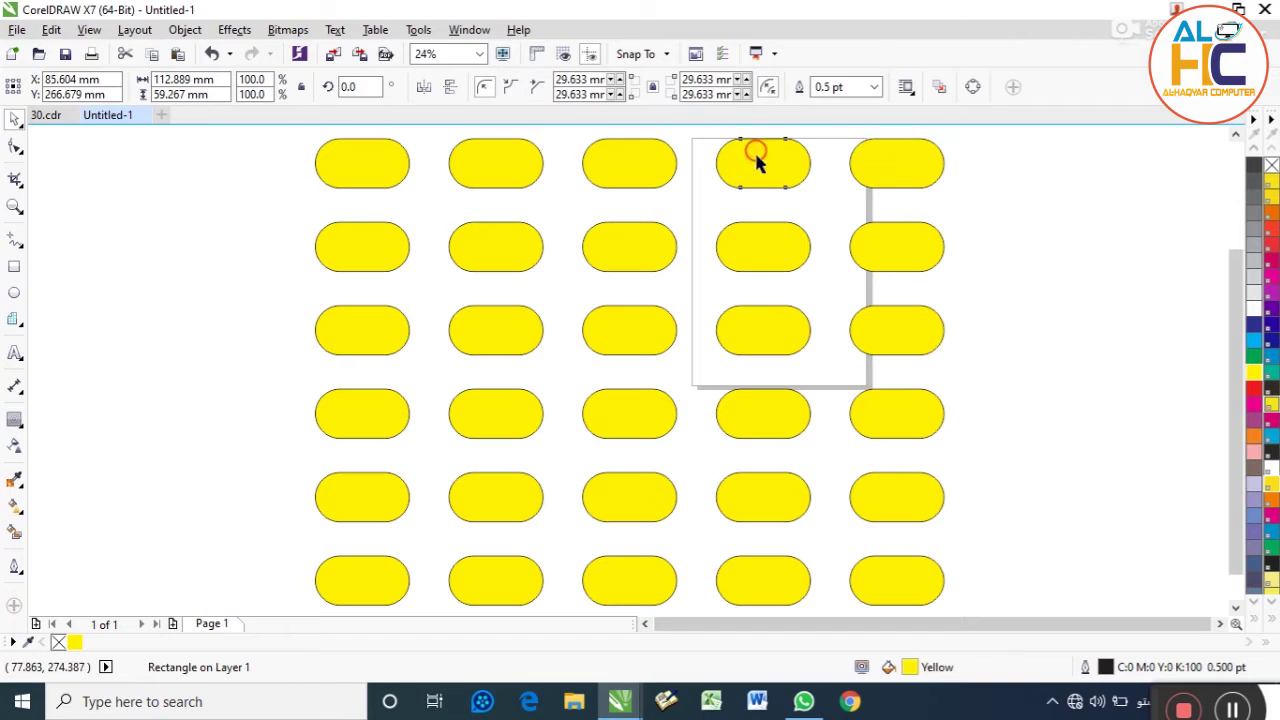
{"action": "left_click", "coordinate": [600, 163]}
{"action": "left_click", "coordinate": [340, 175]}
{"action": "left_click", "coordinate": [202, 217]}
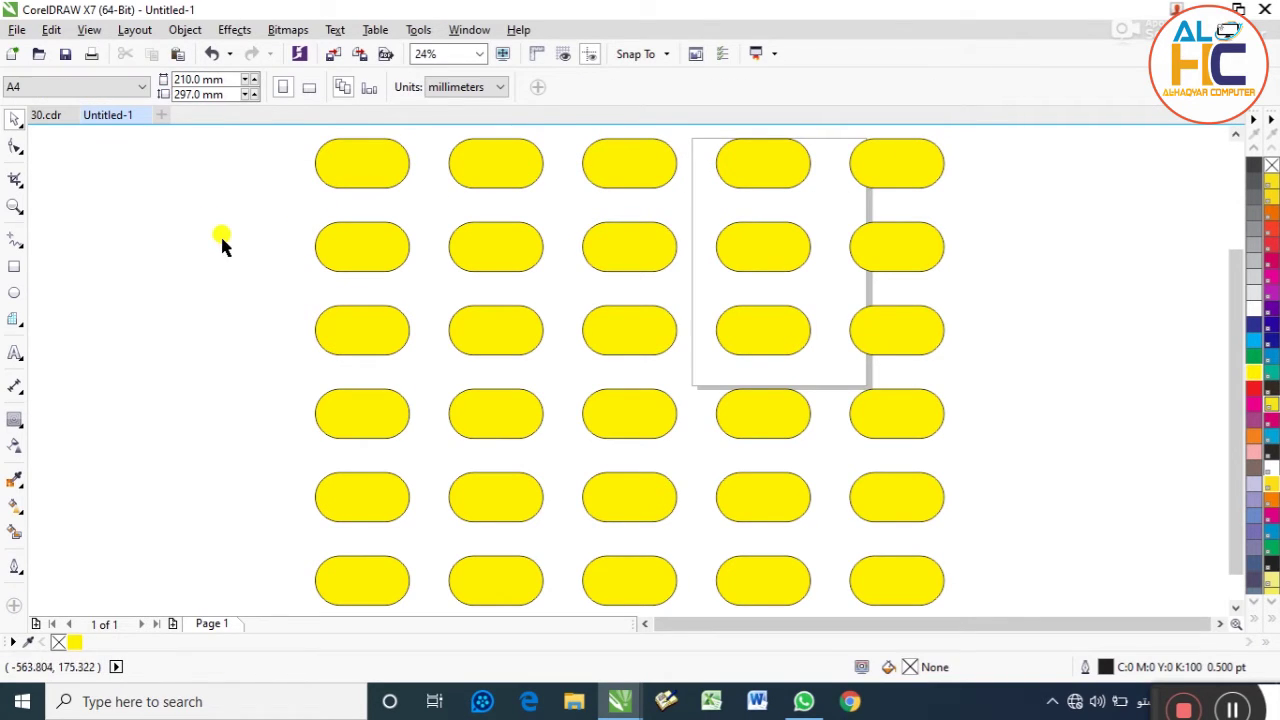
Clone the first rounded rectangle in the second row, move the clone aside and delete it
{"action": "left_click", "coordinate": [50, 28]}
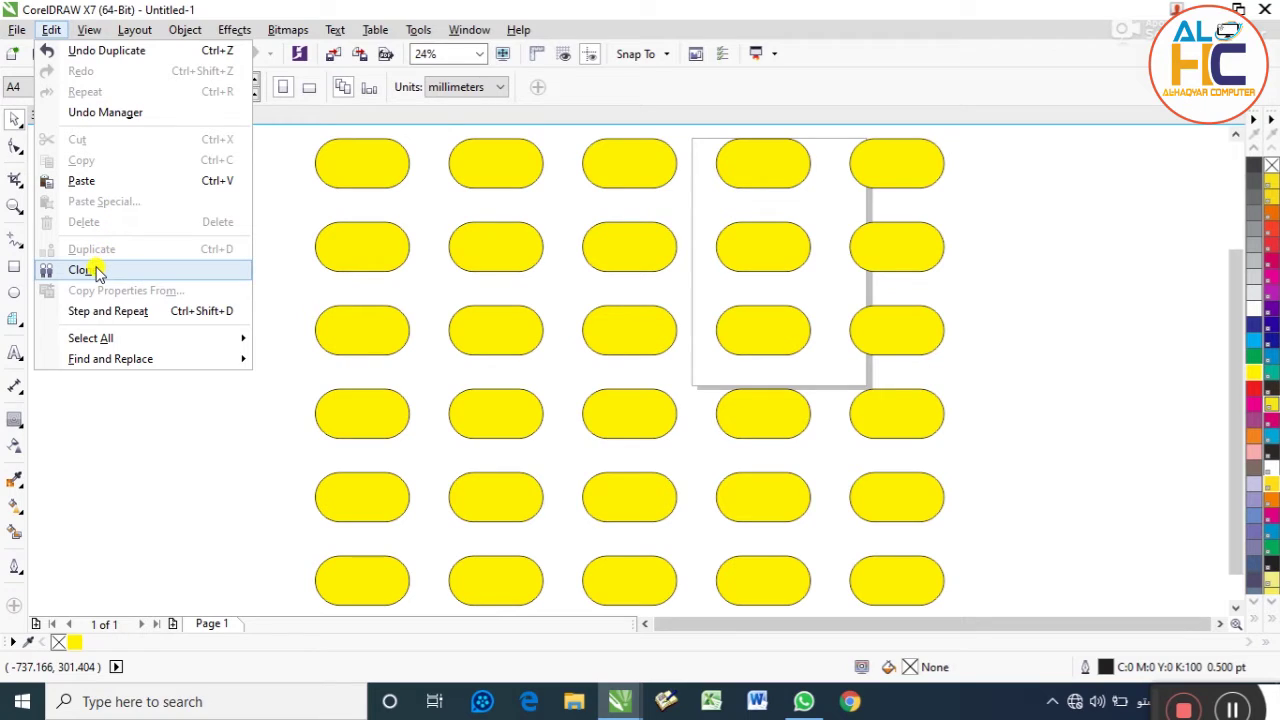
{"action": "left_click", "coordinate": [109, 276]}
{"action": "left_click", "coordinate": [347, 255]}
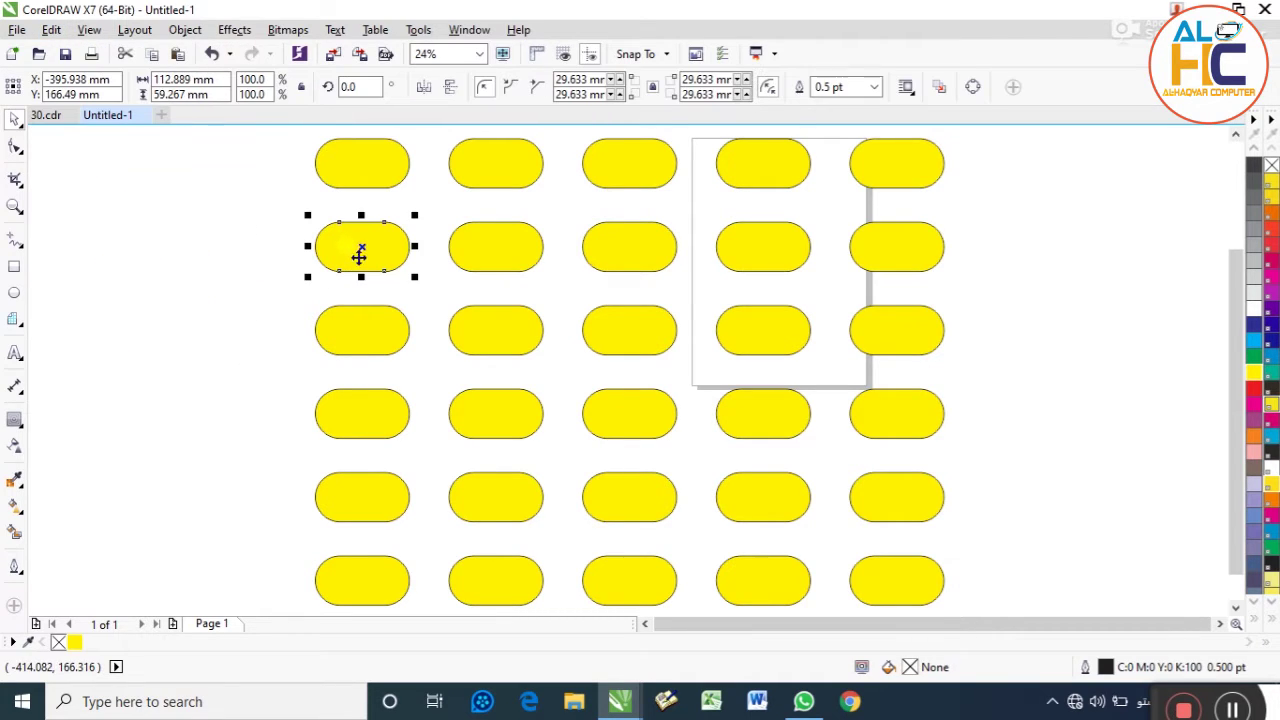
{"action": "left_click", "coordinate": [89, 29]}
{"action": "mouse_move", "coordinate": [68, 33]}
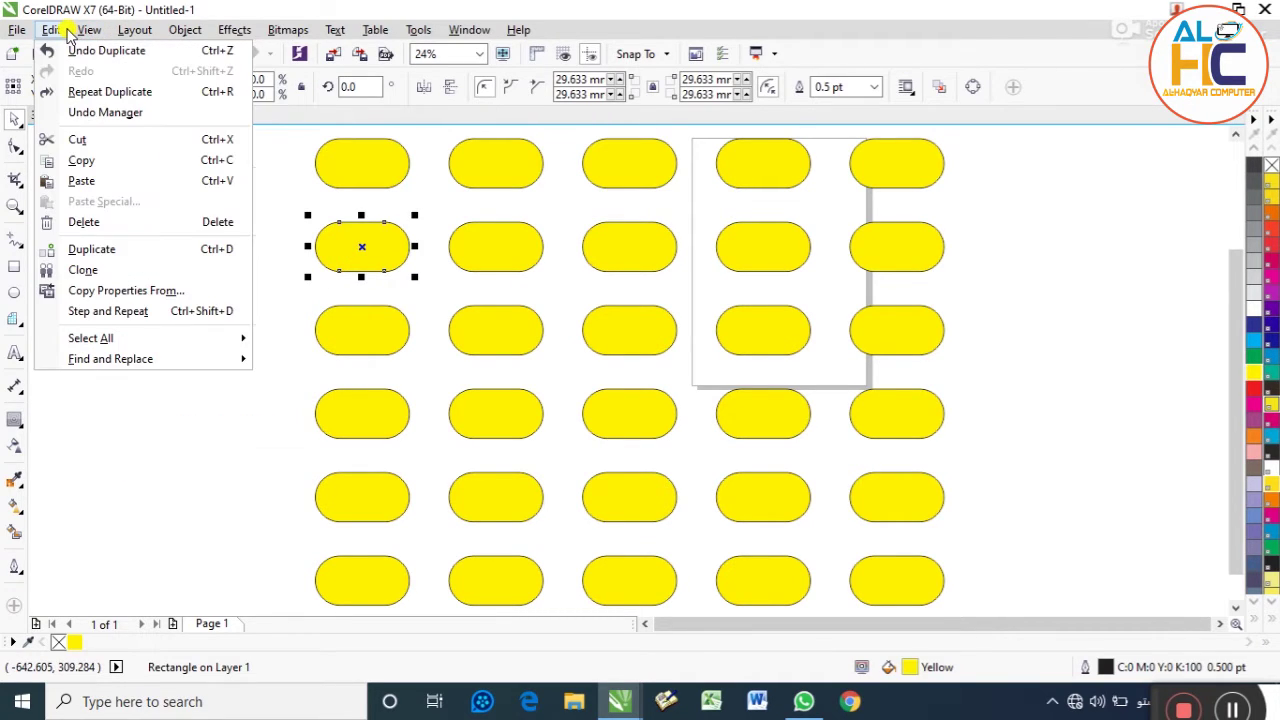
{"action": "left_click", "coordinate": [90, 268]}
{"action": "left_click_drag", "start_coordinate": [353, 245], "coordinate": [408, 258]}
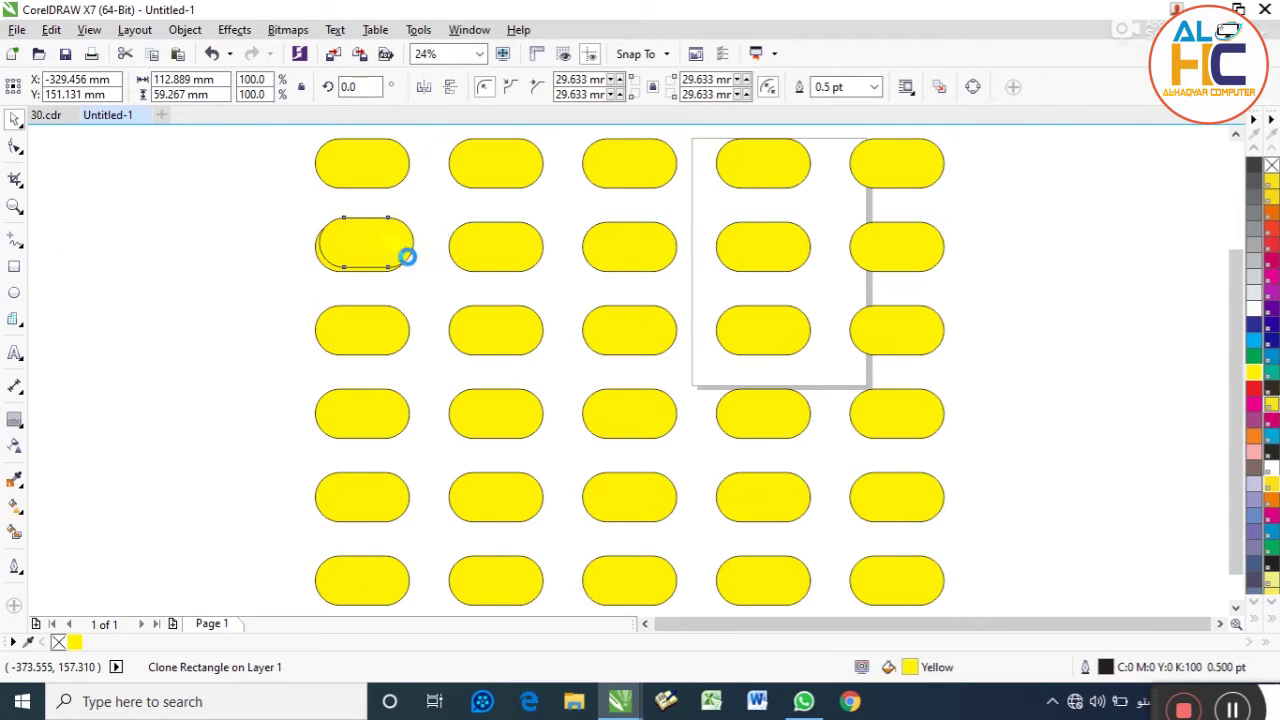
{"action": "key", "text": "Delete"}
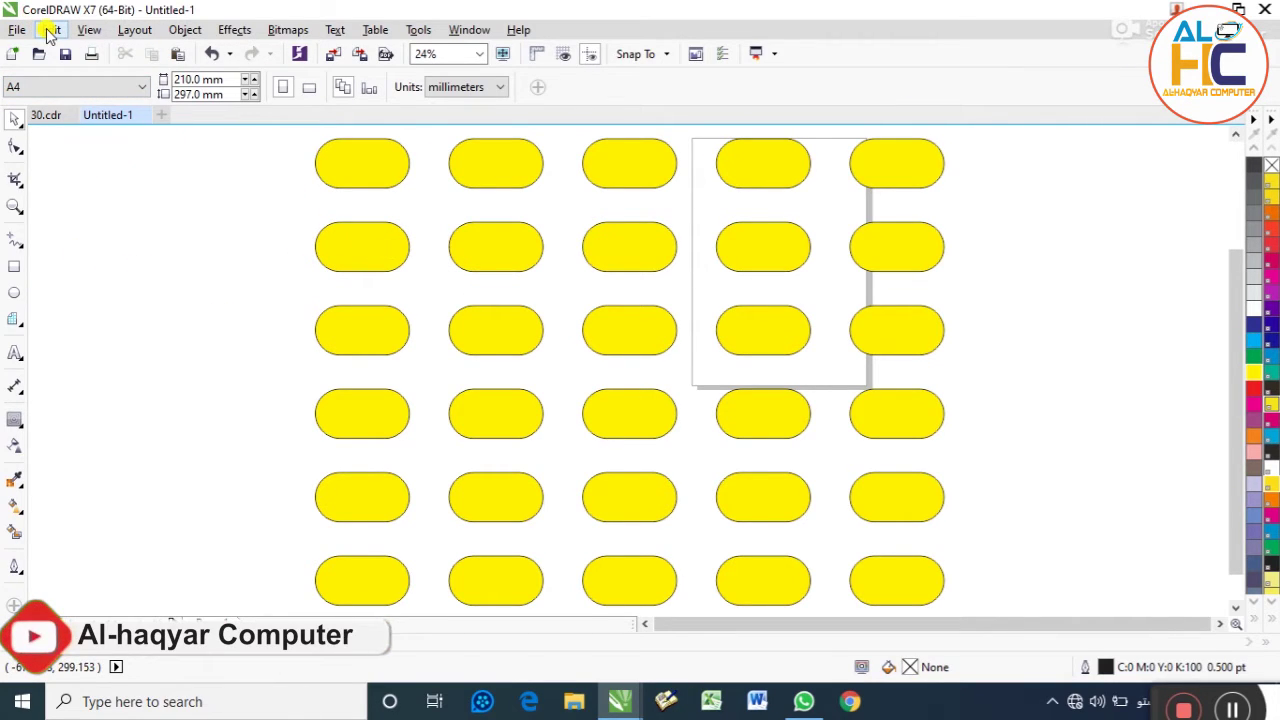
Review the Select All options for objects, text, guidelines and nodes
{"action": "left_click", "coordinate": [90, 30]}
{"action": "mouse_move", "coordinate": [51, 30]}
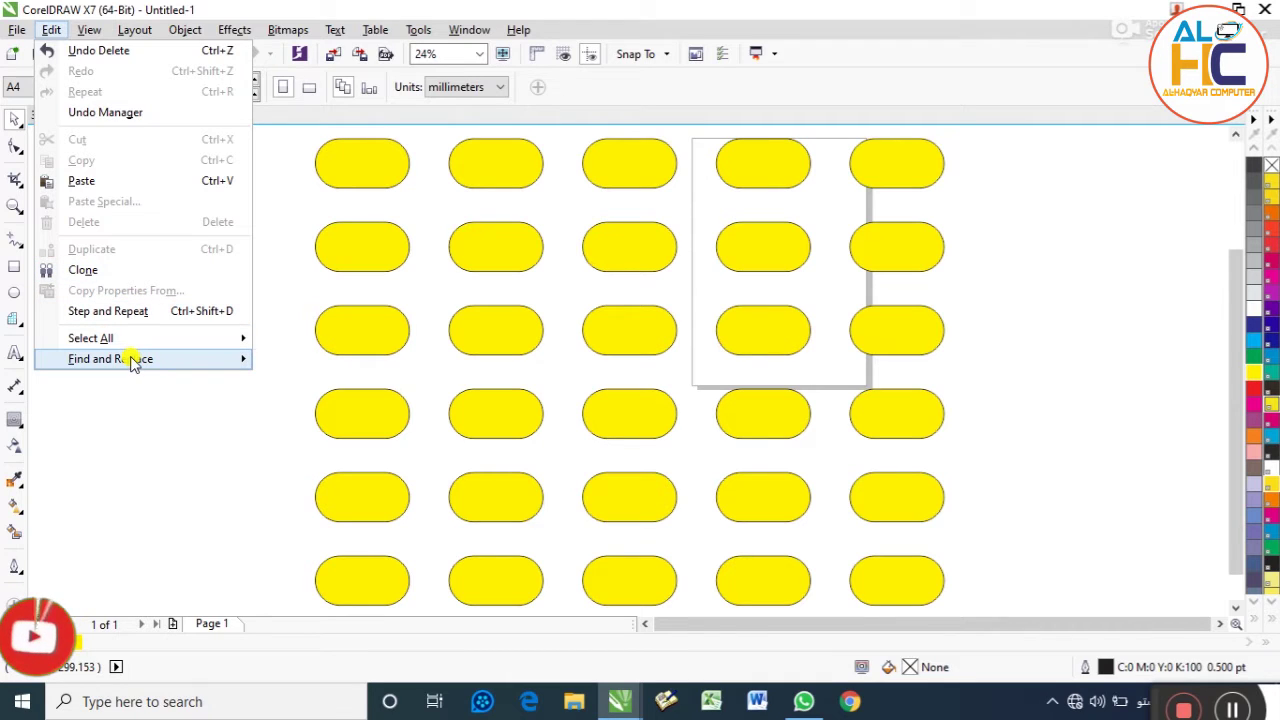
{"action": "mouse_move", "coordinate": [130, 358]}
{"action": "mouse_move", "coordinate": [178, 344]}
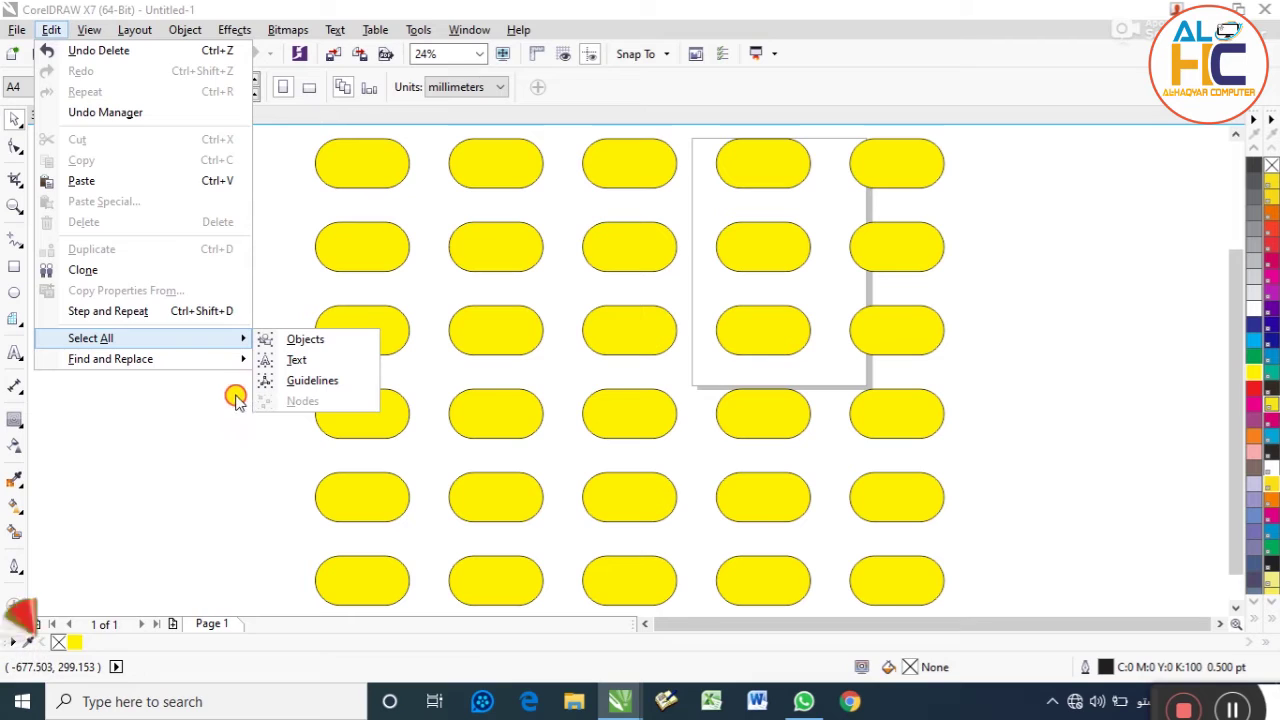
{"action": "left_click", "coordinate": [210, 415]}
Select every object and move the whole grid slightly down and to the left
{"action": "scroll", "coordinate": [329, 200], "scroll_direction": "down", "scroll_amount": 2}
{"action": "left_click_drag", "start_coordinate": [291, 131], "coordinate": [740, 485]}
{"action": "left_click_drag", "start_coordinate": [833, 149], "coordinate": [880, 332]}
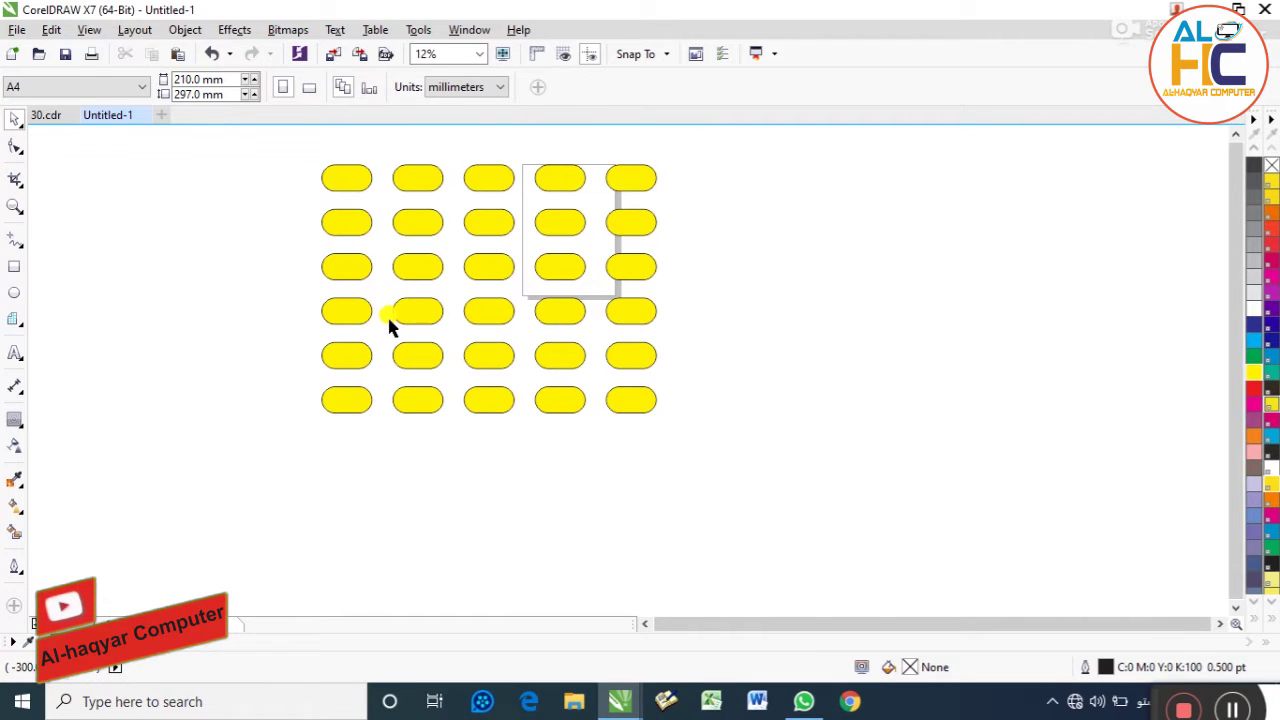
{"action": "key", "text": "ctrl+a"}
{"action": "left_click_drag", "start_coordinate": [412, 255], "coordinate": [388, 278]}
{"action": "left_click", "coordinate": [622, 234]}
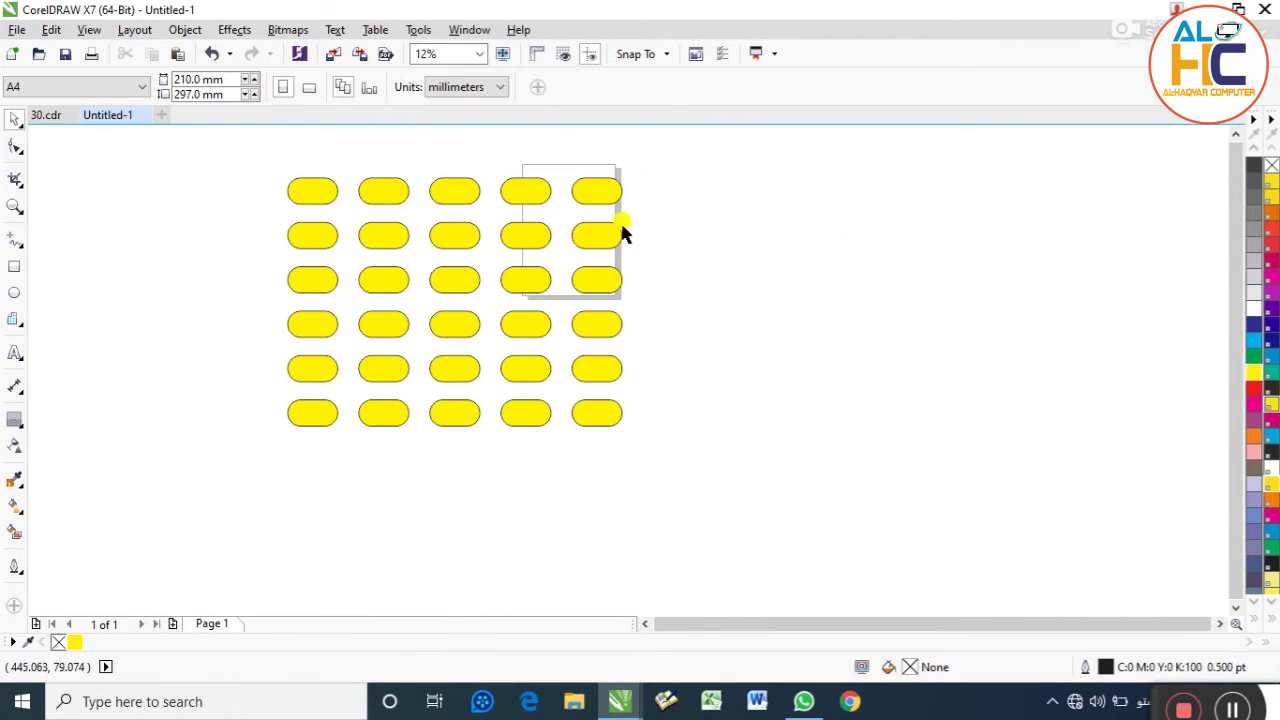
Move the last rounded rectangle of the top row out of the grid, shift all objects together, and undo both moves
{"action": "left_click_drag", "start_coordinate": [592, 197], "coordinate": [744, 197]}
{"action": "left_click", "coordinate": [729, 257]}
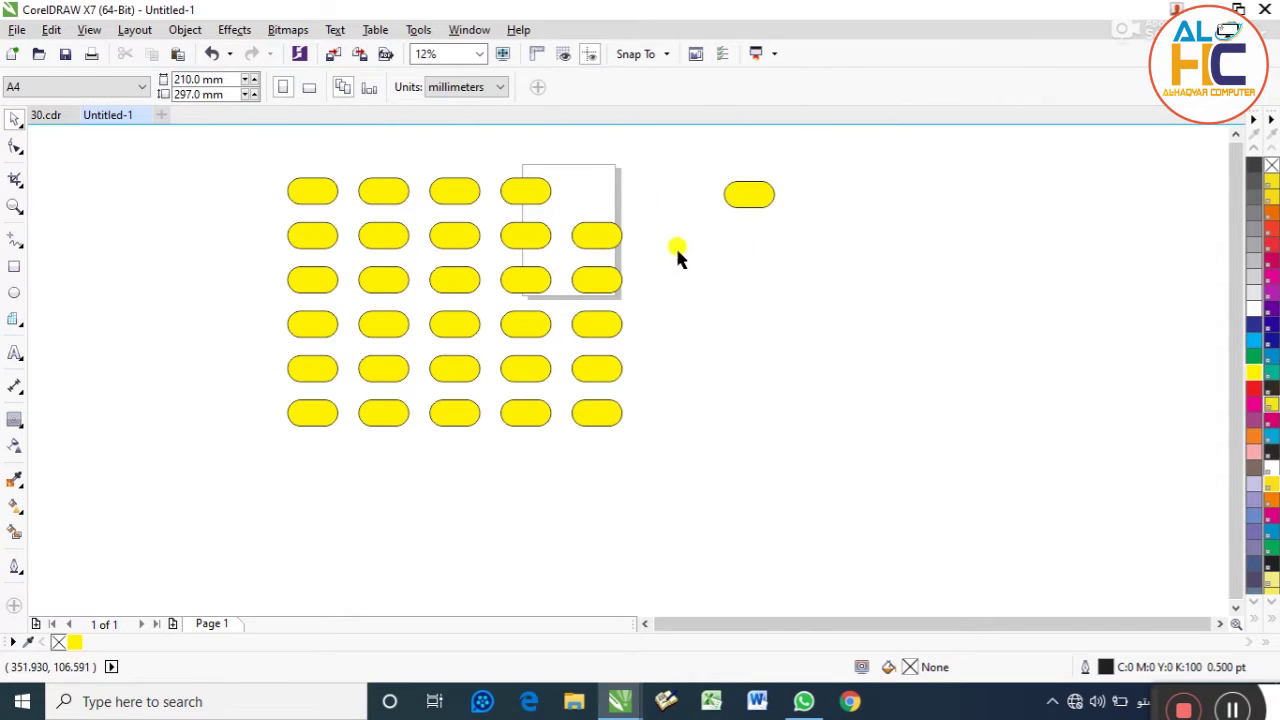
{"action": "key", "text": "ctrl+a"}
{"action": "left_click_drag", "start_coordinate": [591, 271], "coordinate": [808, 293]}
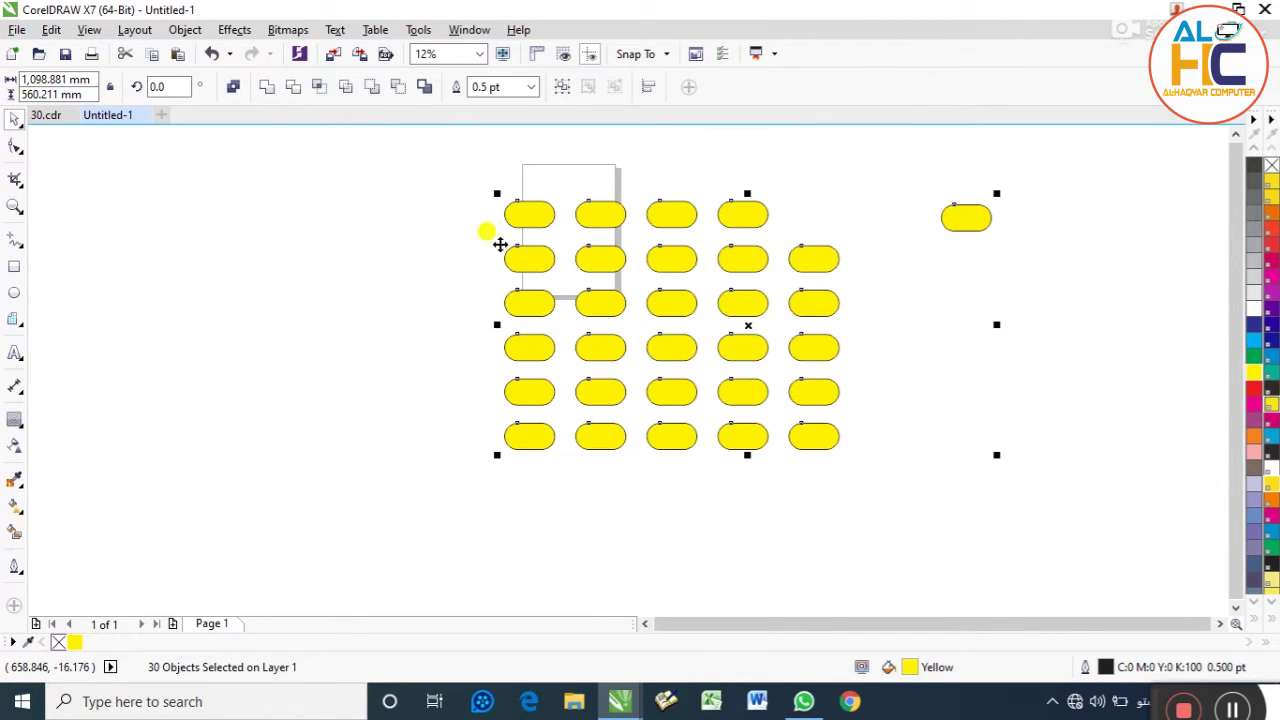
{"action": "key", "text": "ctrl+z"}
{"action": "key", "text": "ctrl+z"}
{"action": "left_click", "coordinate": [238, 226]}
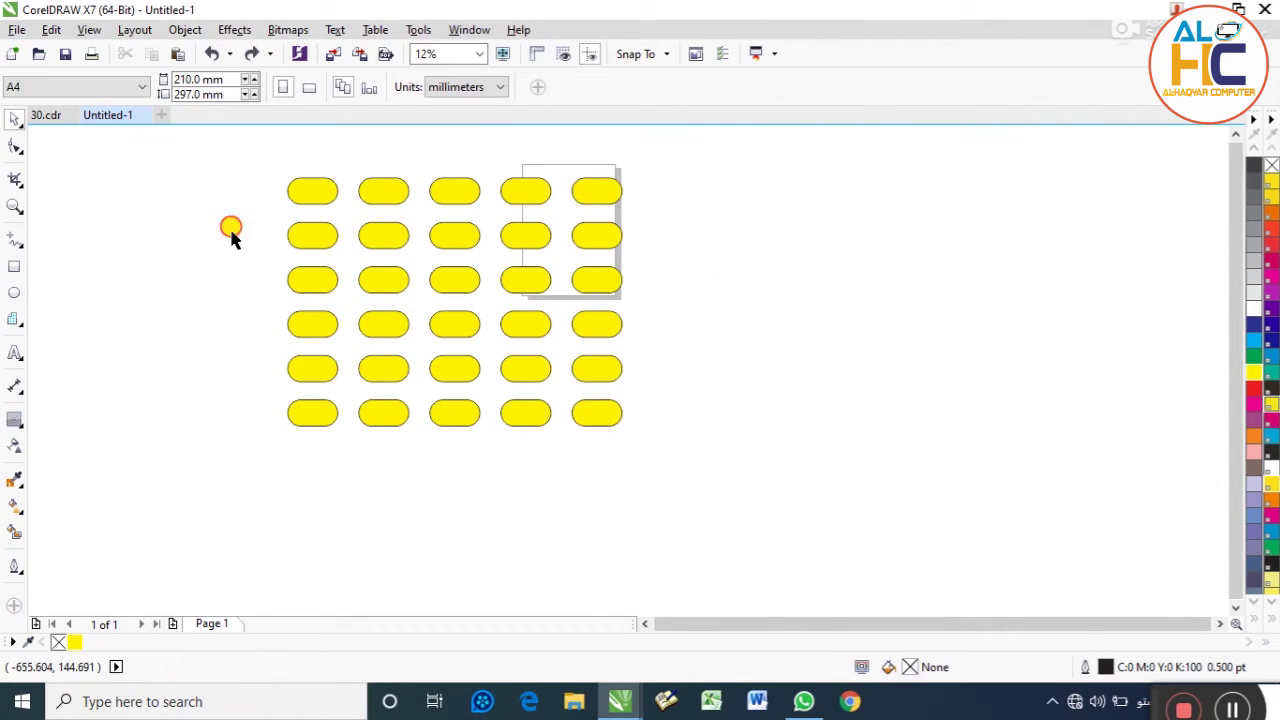
Show the rulers around the drawing area
{"action": "left_click", "coordinate": [89, 29]}
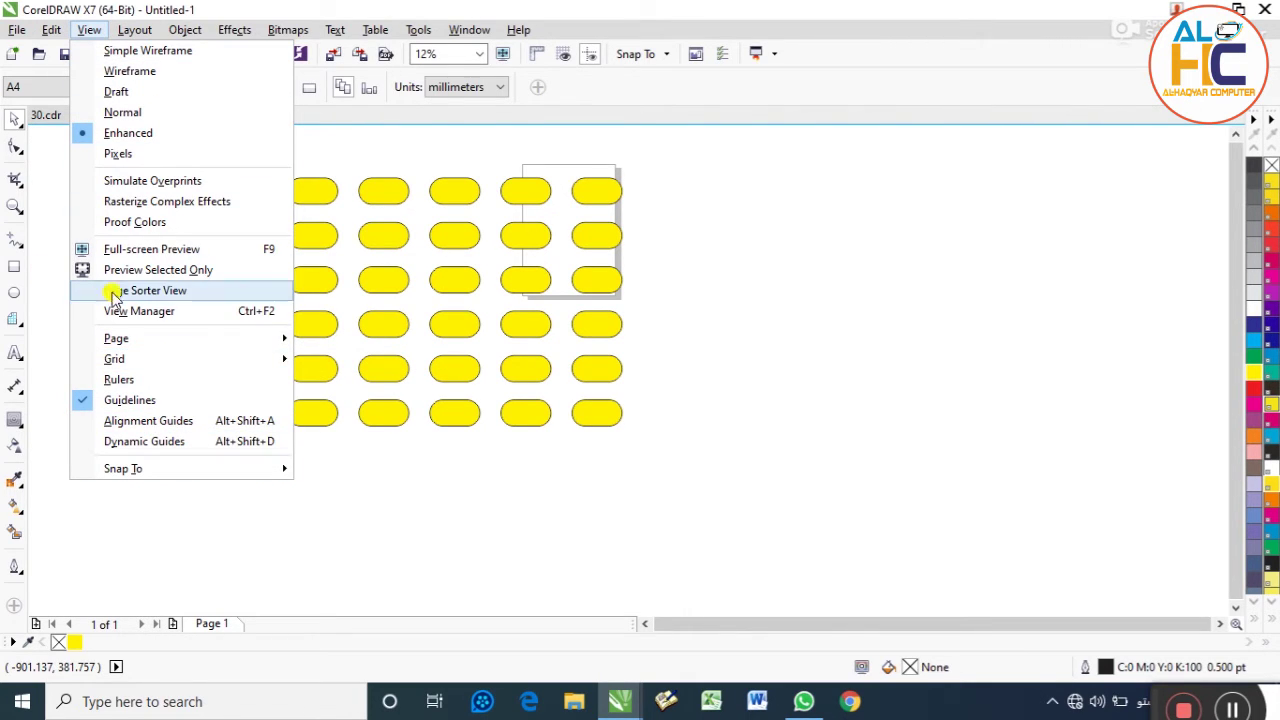
{"action": "key", "text": "Escape"}
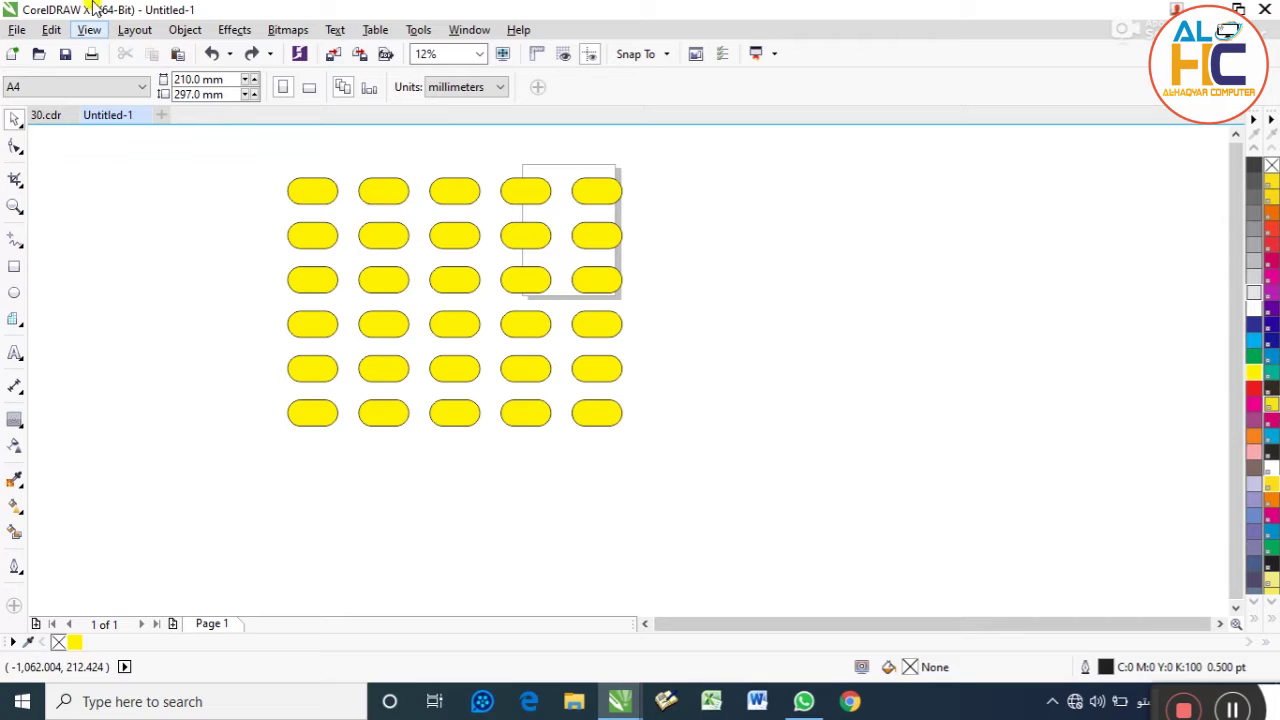
{"action": "left_click", "coordinate": [229, 53]}
{"action": "left_click", "coordinate": [90, 31]}
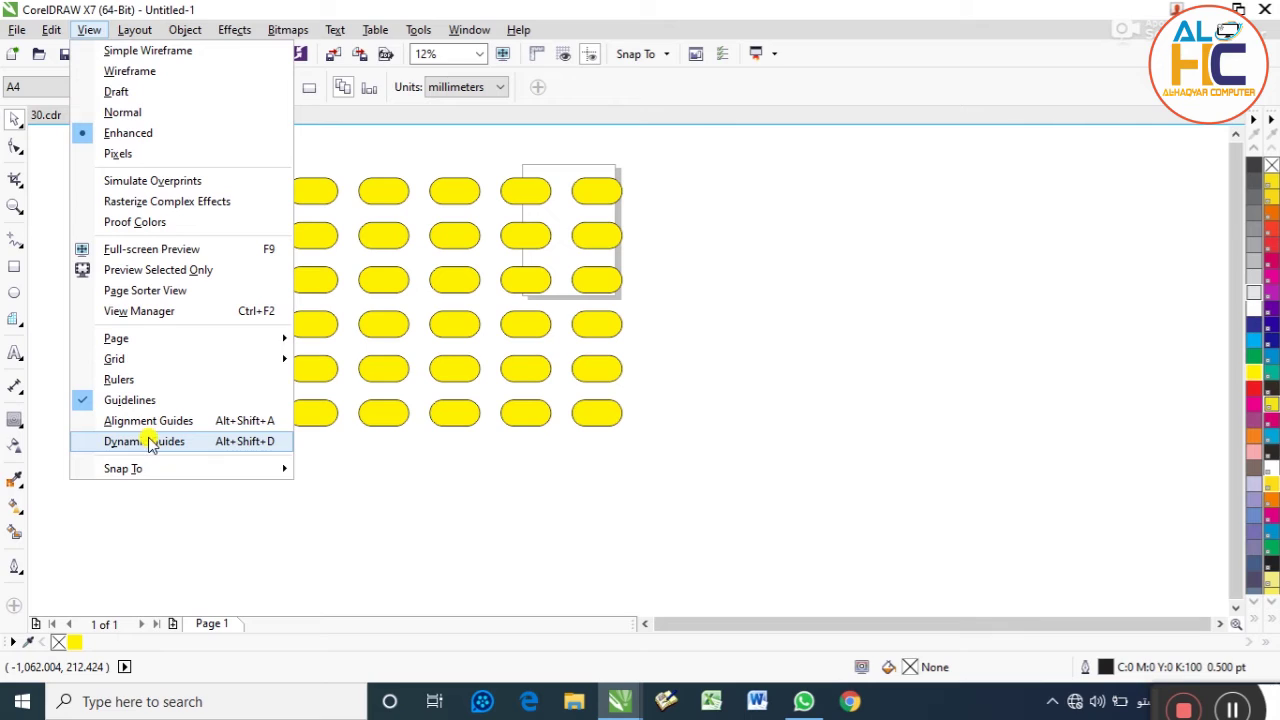
{"action": "mouse_move", "coordinate": [161, 359]}
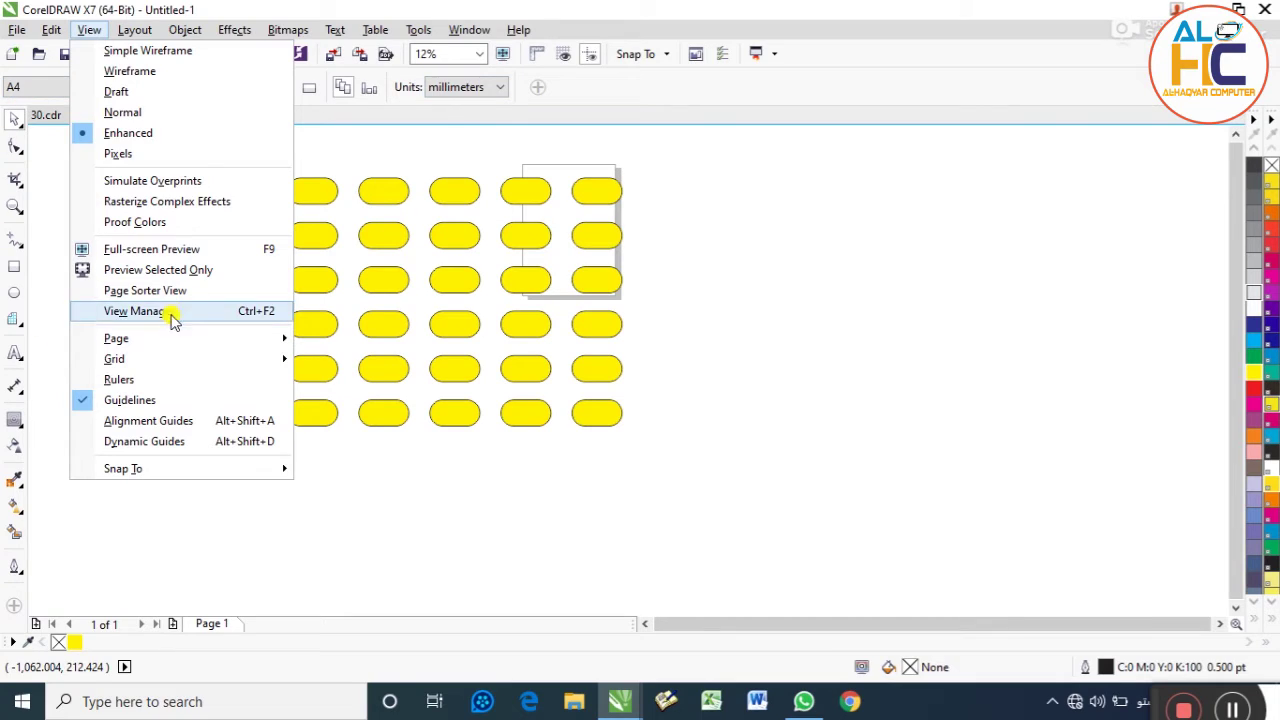
{"action": "left_click", "coordinate": [140, 379]}
{"action": "left_click_drag", "start_coordinate": [125, 136], "coordinate": [150, 128]}
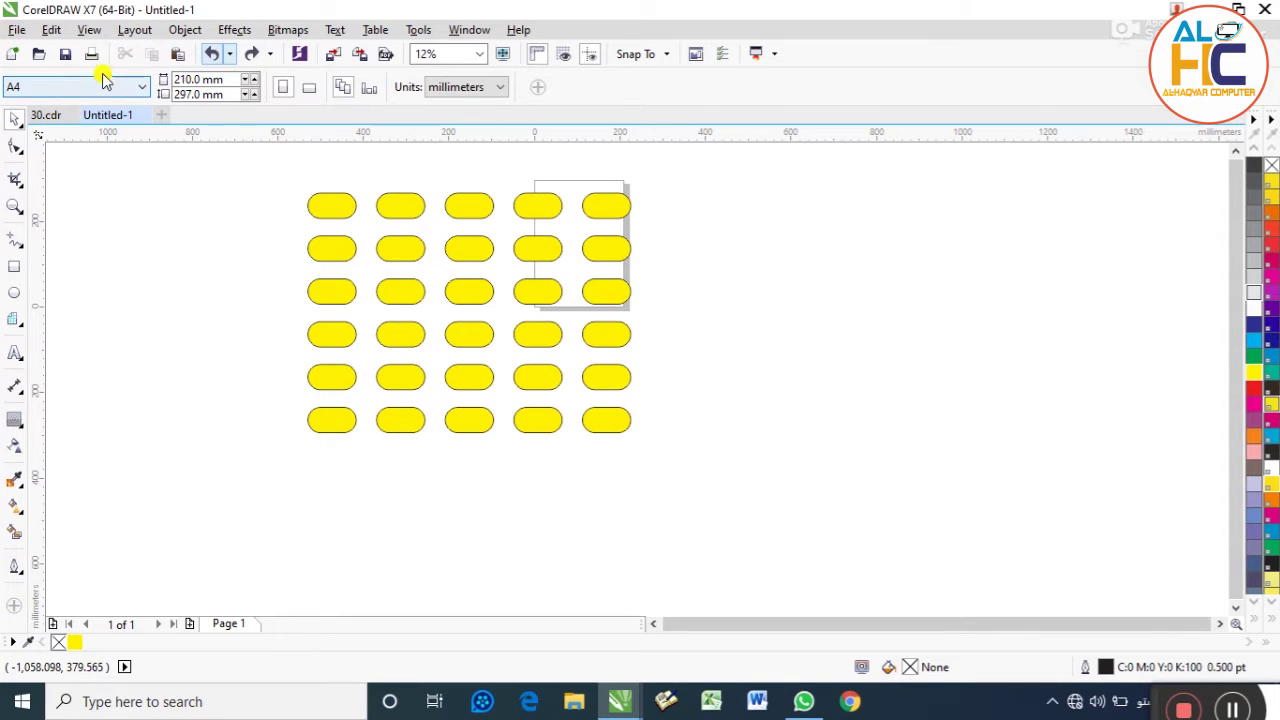
{"action": "left_click", "coordinate": [89, 29]}
{"action": "key", "text": "Escape"}
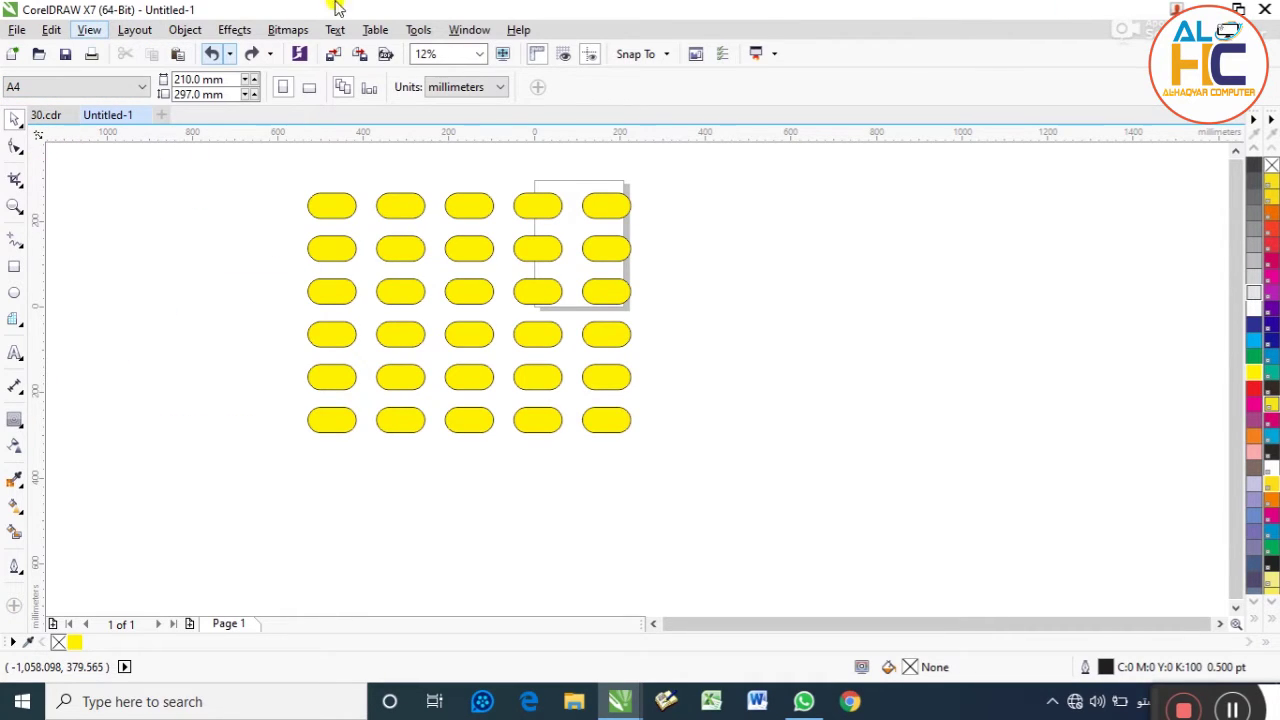
{"action": "left_click", "coordinate": [86, 29]}
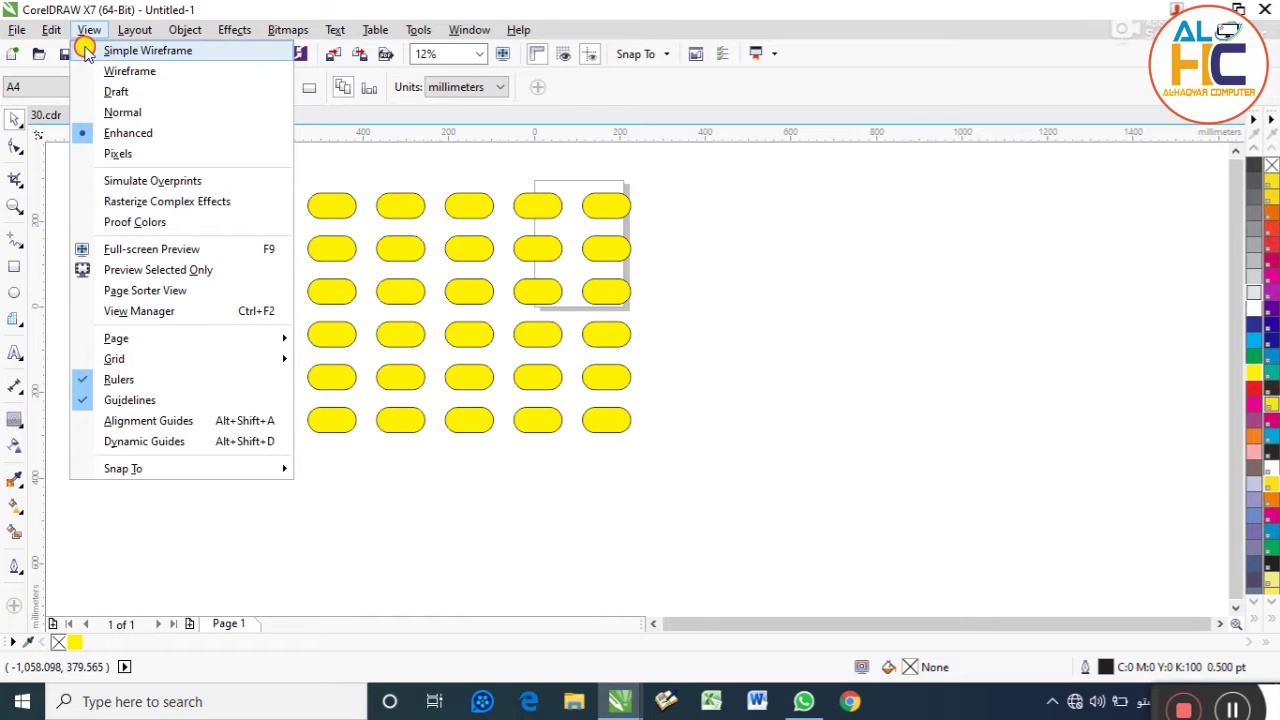
{"action": "left_click", "coordinate": [88, 29]}
{"action": "left_click", "coordinate": [134, 29]}
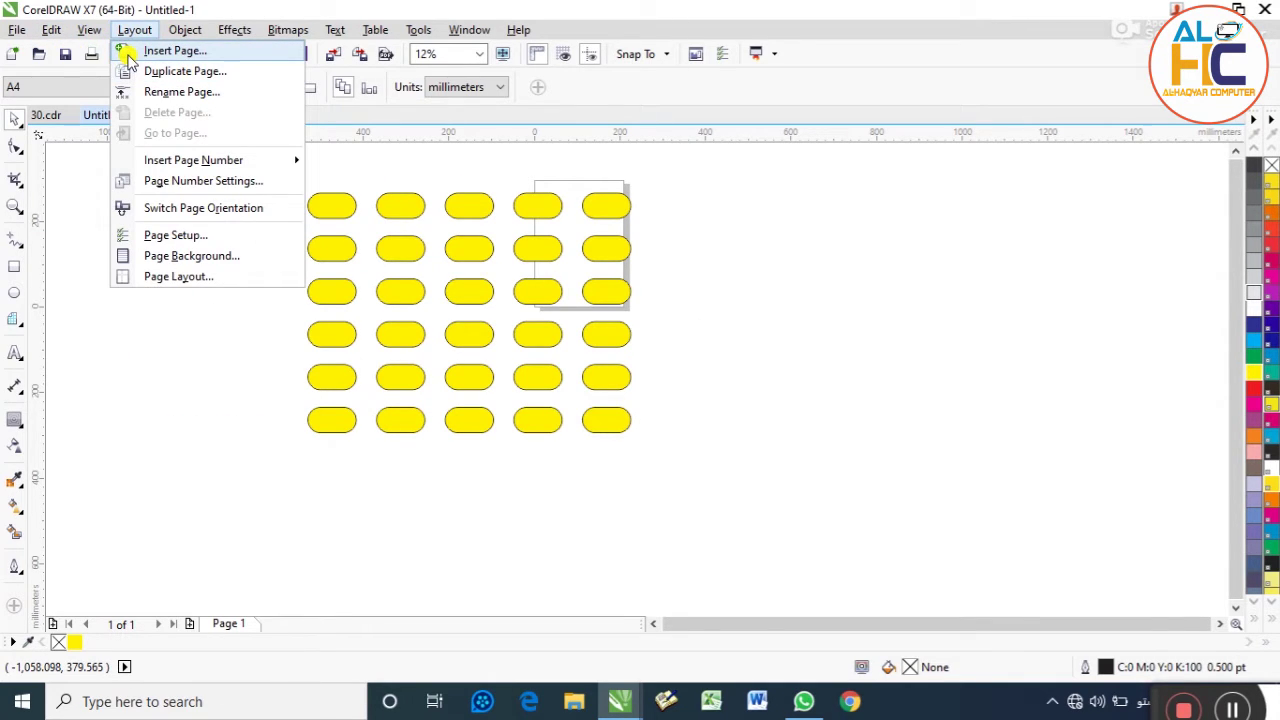
{"action": "left_click", "coordinate": [285, 330]}
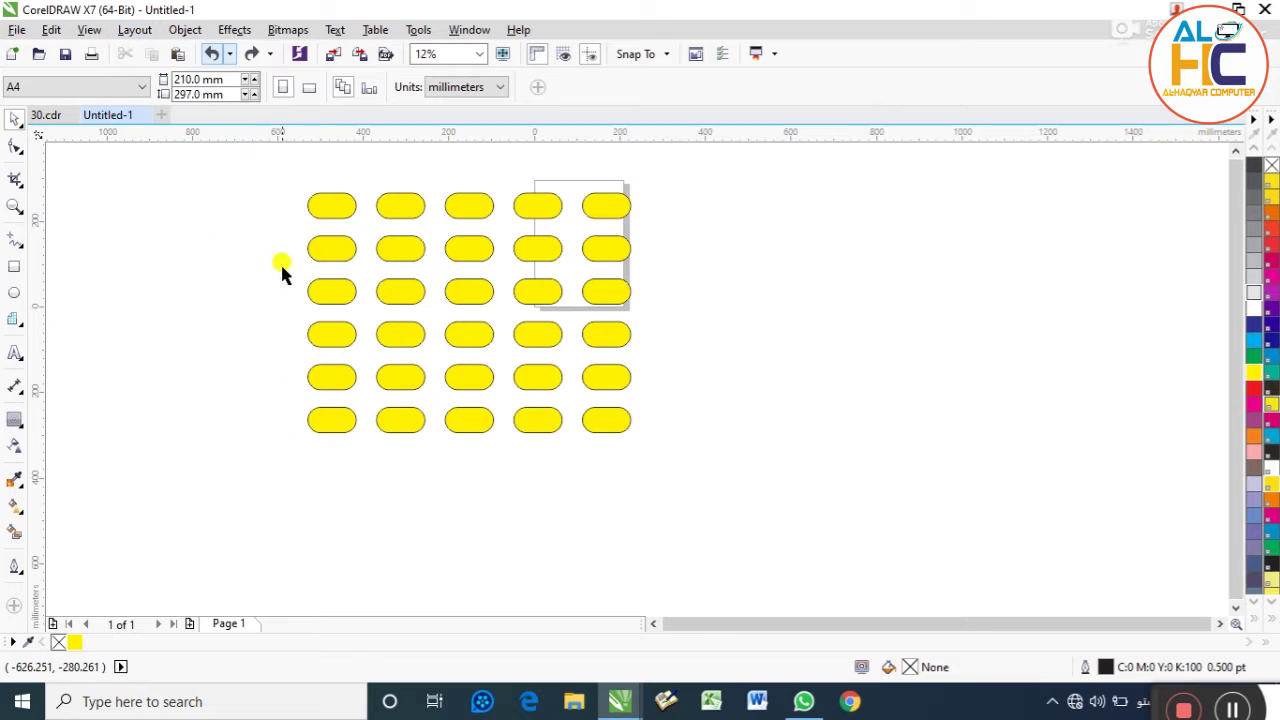
Scale the whole grid down to about 190 × 141 mm and move it onto the page
{"action": "left_click_drag", "start_coordinate": [277, 177], "coordinate": [786, 532]}
{"action": "left_click_drag", "start_coordinate": [300, 437], "coordinate": [608, 220]}
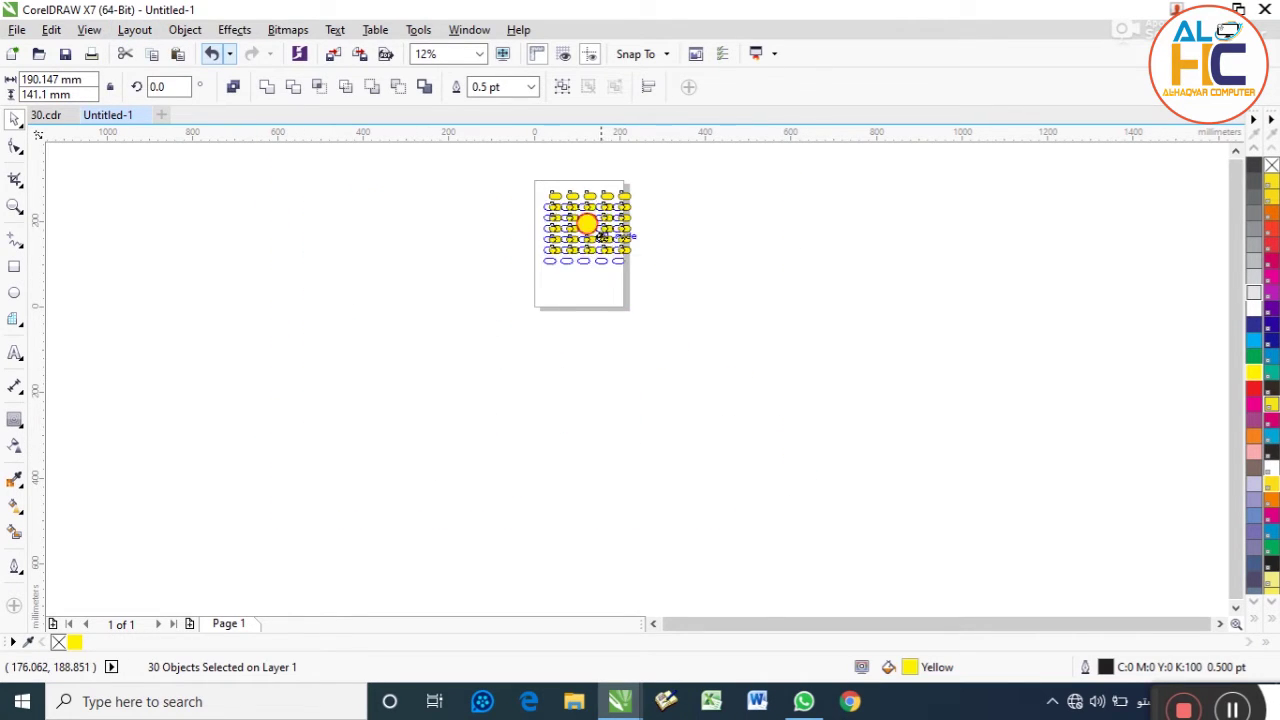
{"action": "left_click", "coordinate": [516, 245]}
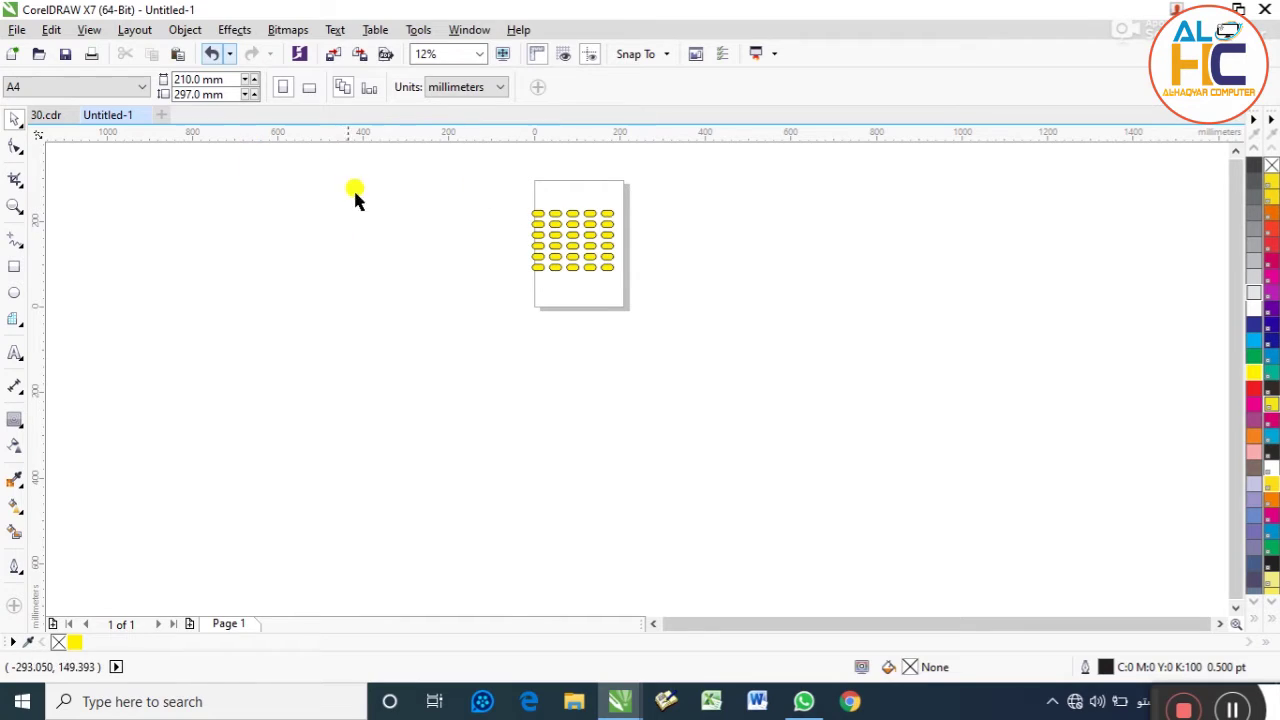
{"action": "key", "text": "ctrl+a"}
{"action": "left_click", "coordinate": [226, 627]}
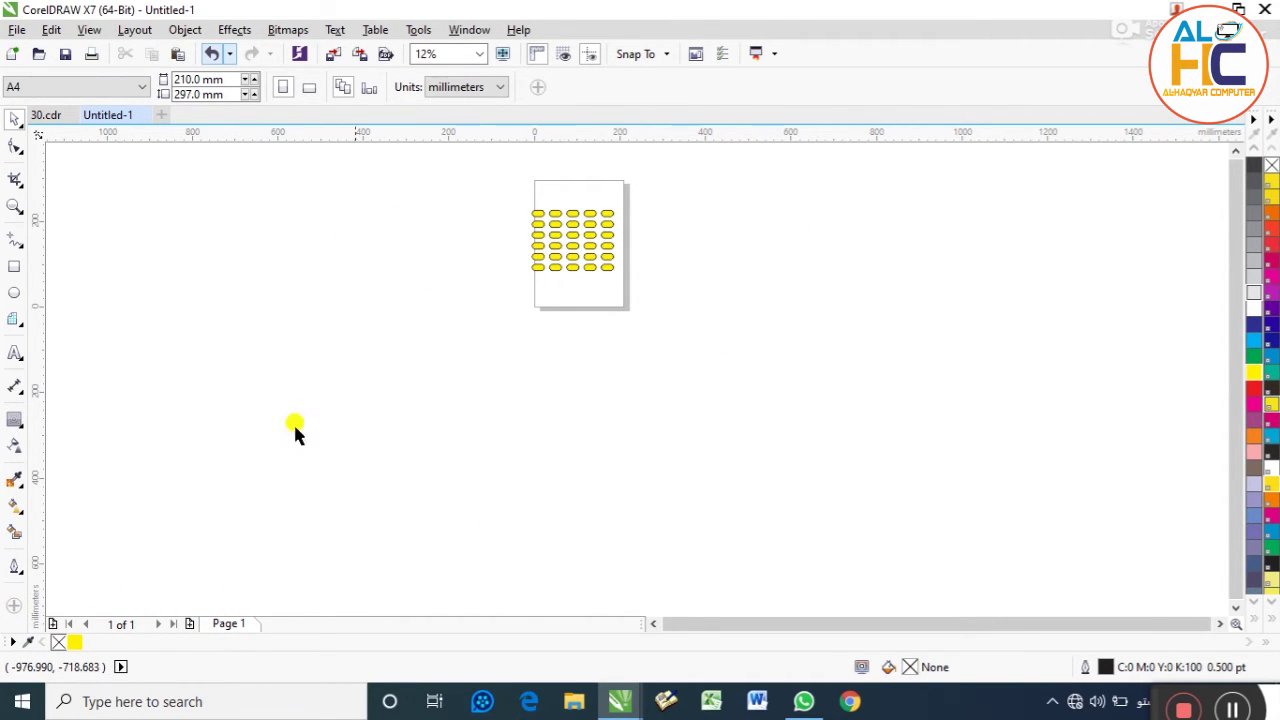
Insert one A4 portrait page after page 1, and add two more pages at the end of the document
{"action": "left_click", "coordinate": [136, 29]}
{"action": "left_click", "coordinate": [150, 51]}
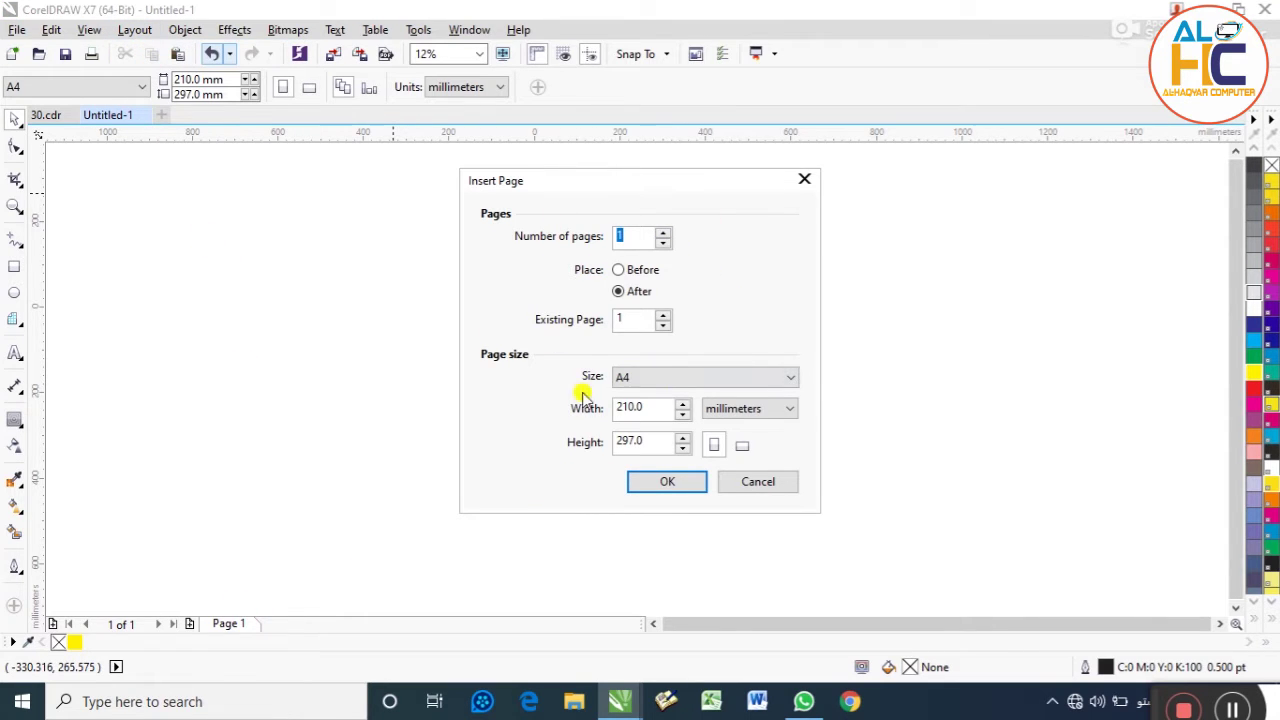
{"action": "left_click", "coordinate": [662, 376]}
{"action": "left_click", "coordinate": [820, 322]}
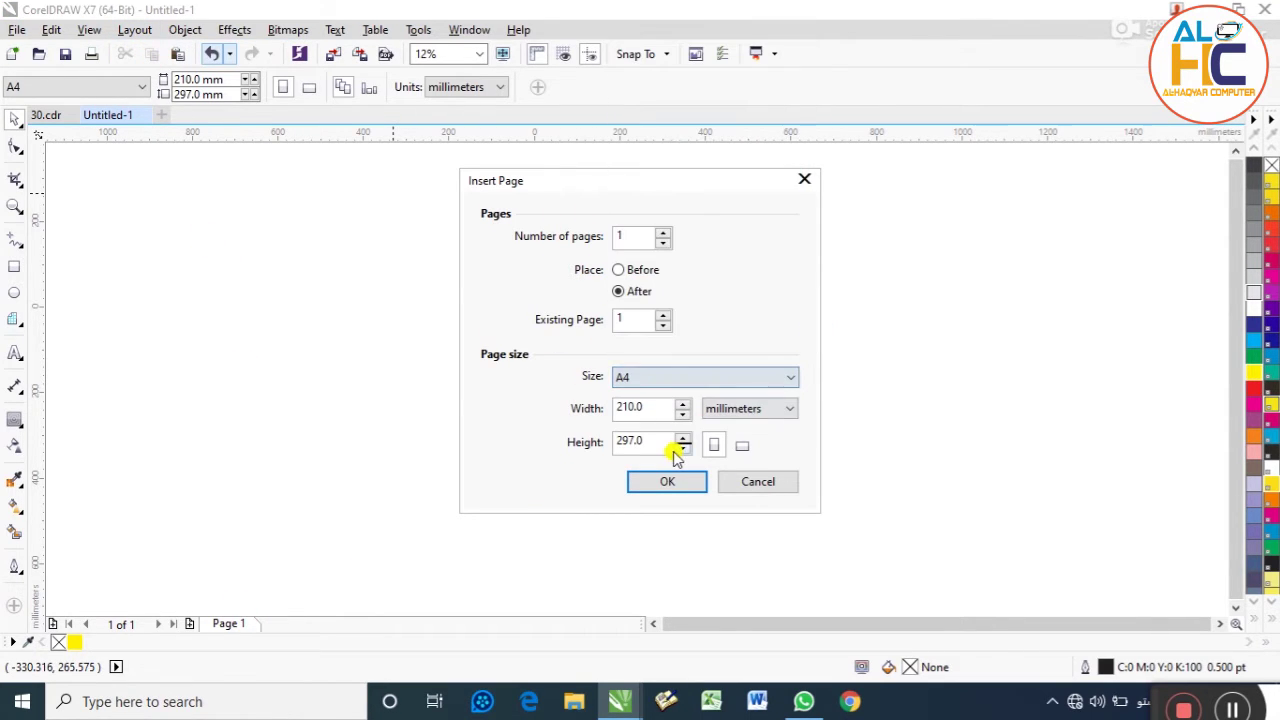
{"action": "left_click", "coordinate": [663, 480]}
{"action": "left_click_drag", "start_coordinate": [414, 263], "coordinate": [266, 437]}
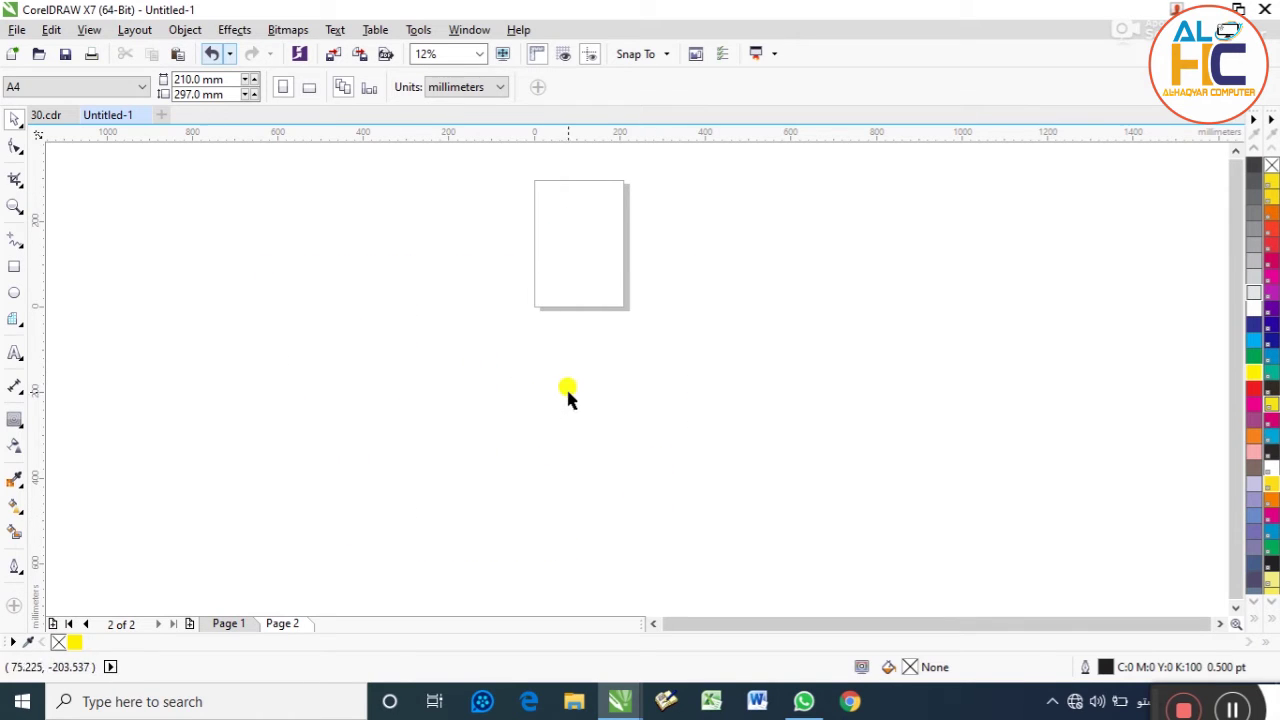
{"action": "left_click", "coordinate": [189, 624]}
{"action": "left_click", "coordinate": [189, 624]}
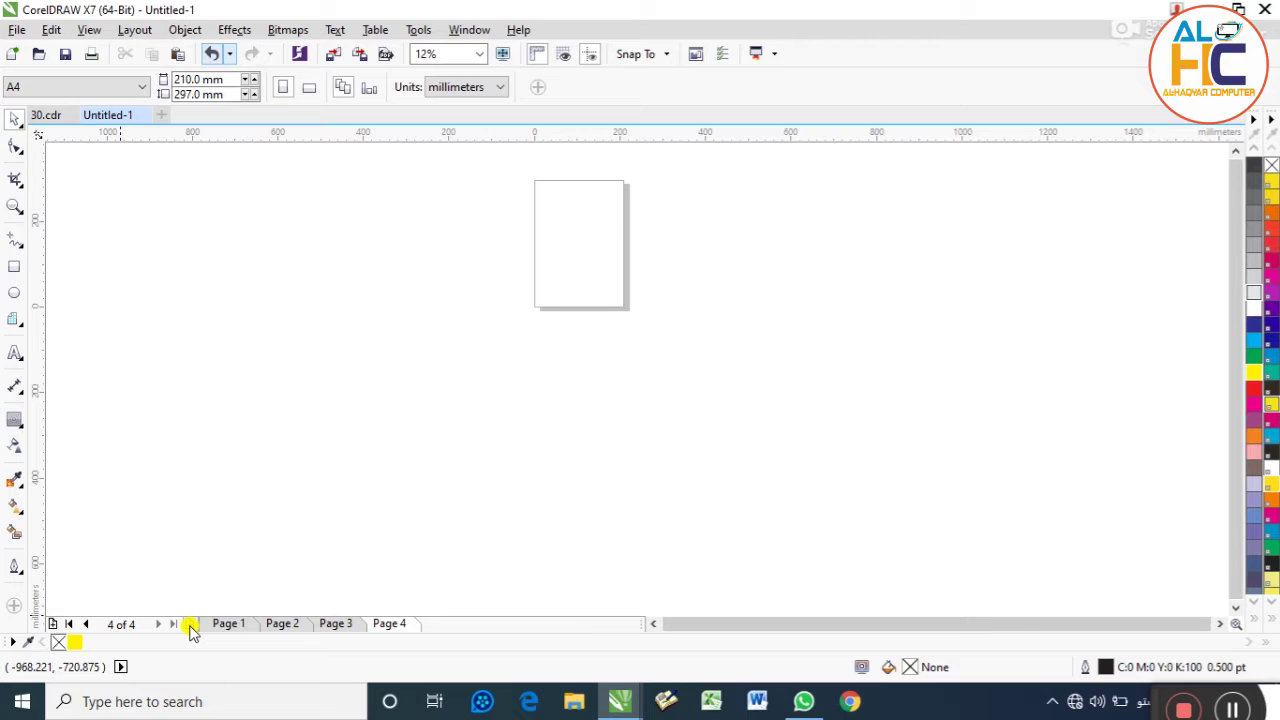
Look up the Duplicate Page command, return to Page 1 and select the whole grid there
{"action": "left_click", "coordinate": [118, 29]}
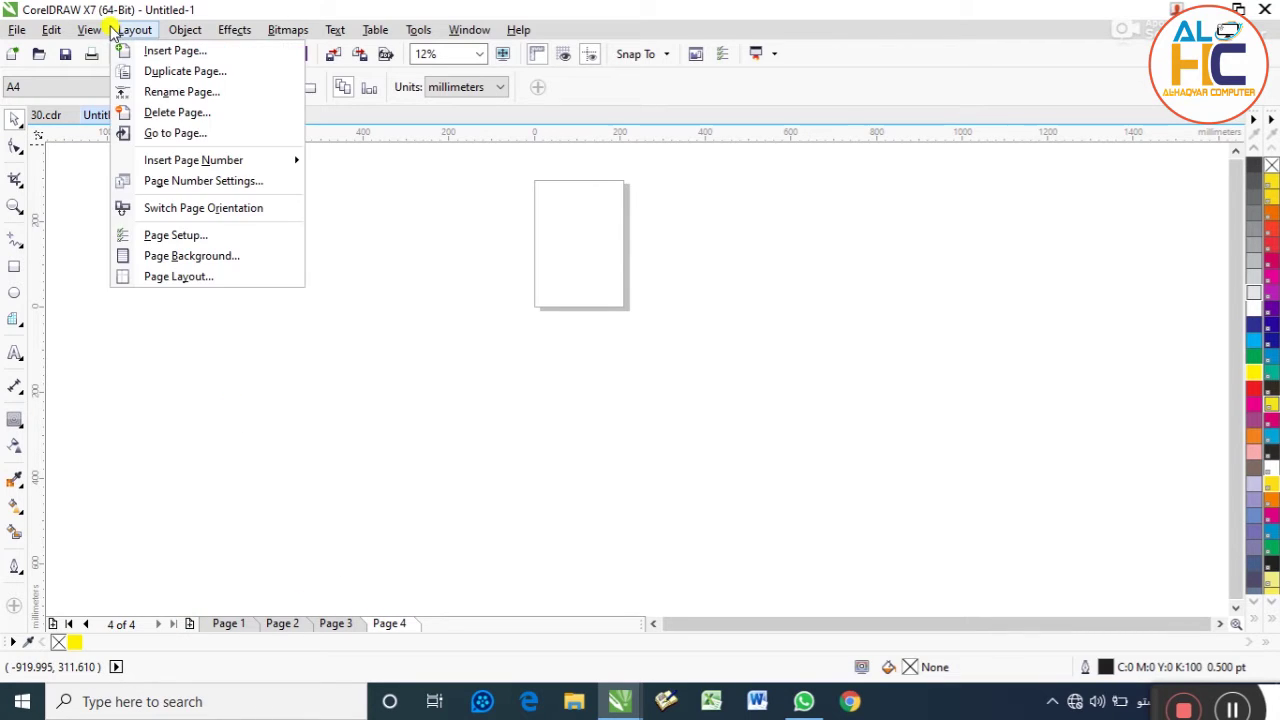
{"action": "mouse_move", "coordinate": [111, 29]}
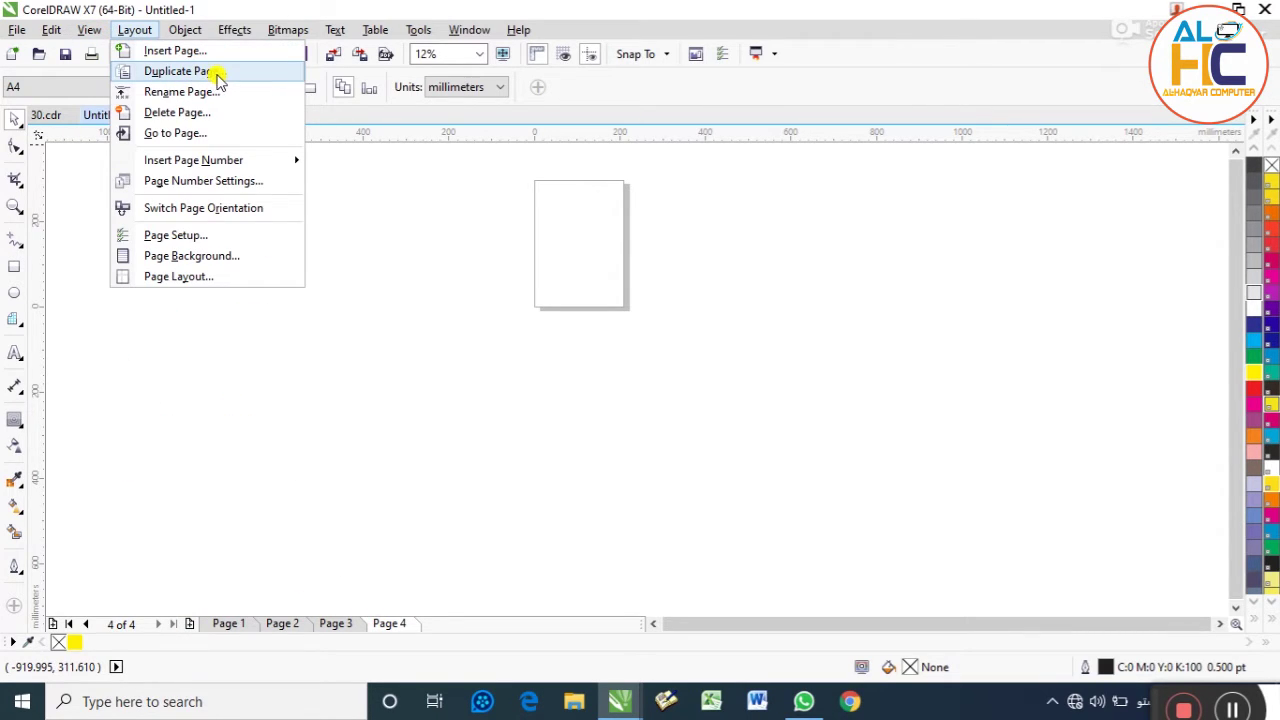
{"action": "left_click", "coordinate": [476, 571]}
{"action": "left_click", "coordinate": [228, 623]}
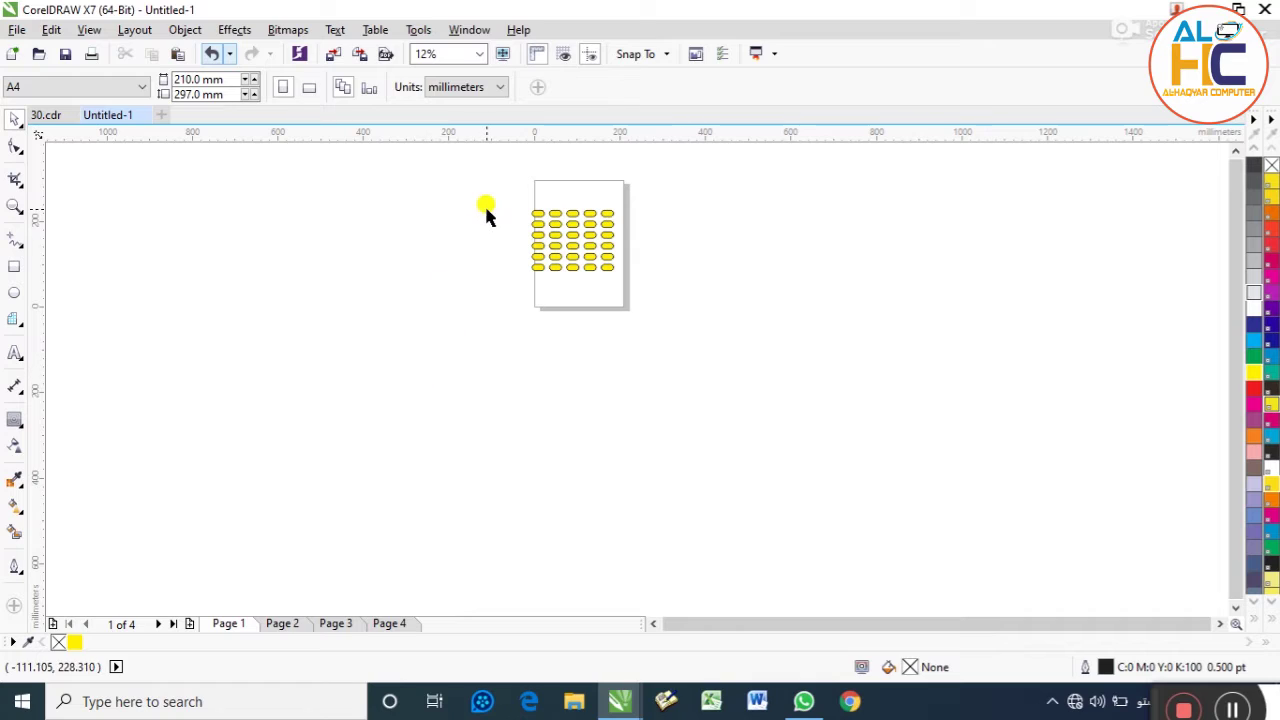
{"action": "left_click_drag", "start_coordinate": [487, 215], "coordinate": [638, 304]}
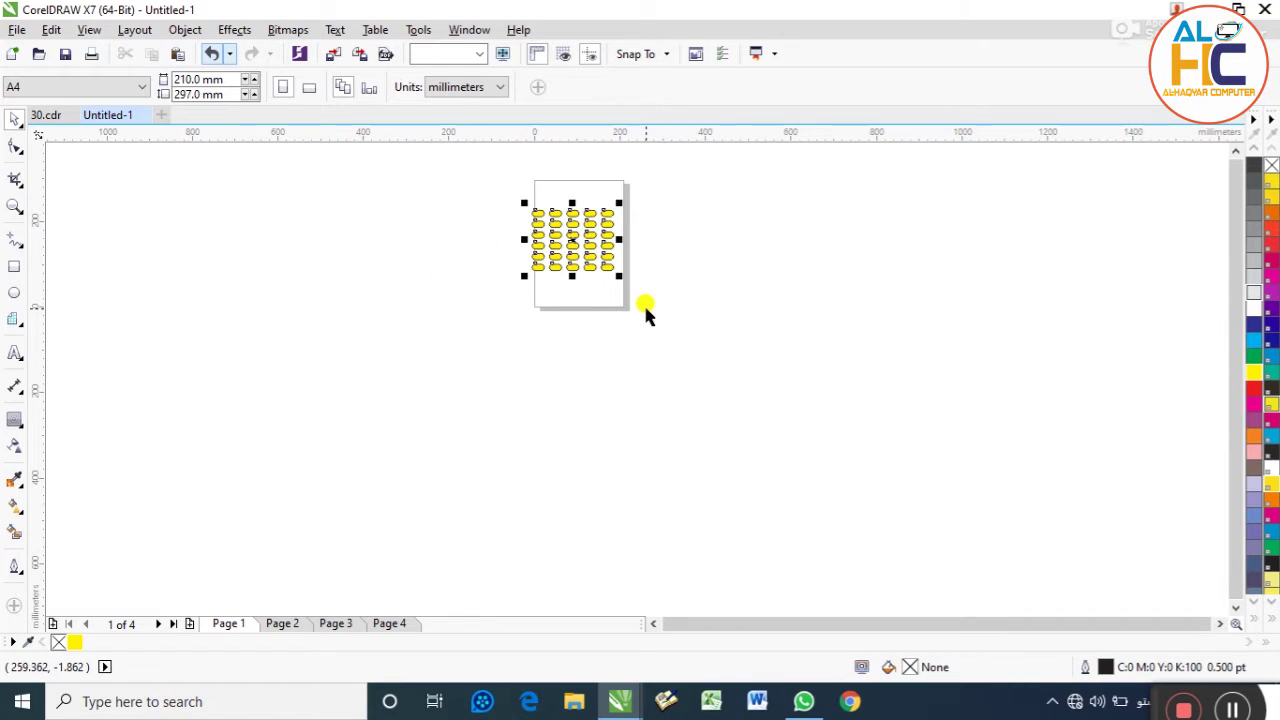
Duplicate Page 1 after itself with its layers and their contents, and compare the copy on Page 2 with the original
{"action": "left_click", "coordinate": [443, 275]}
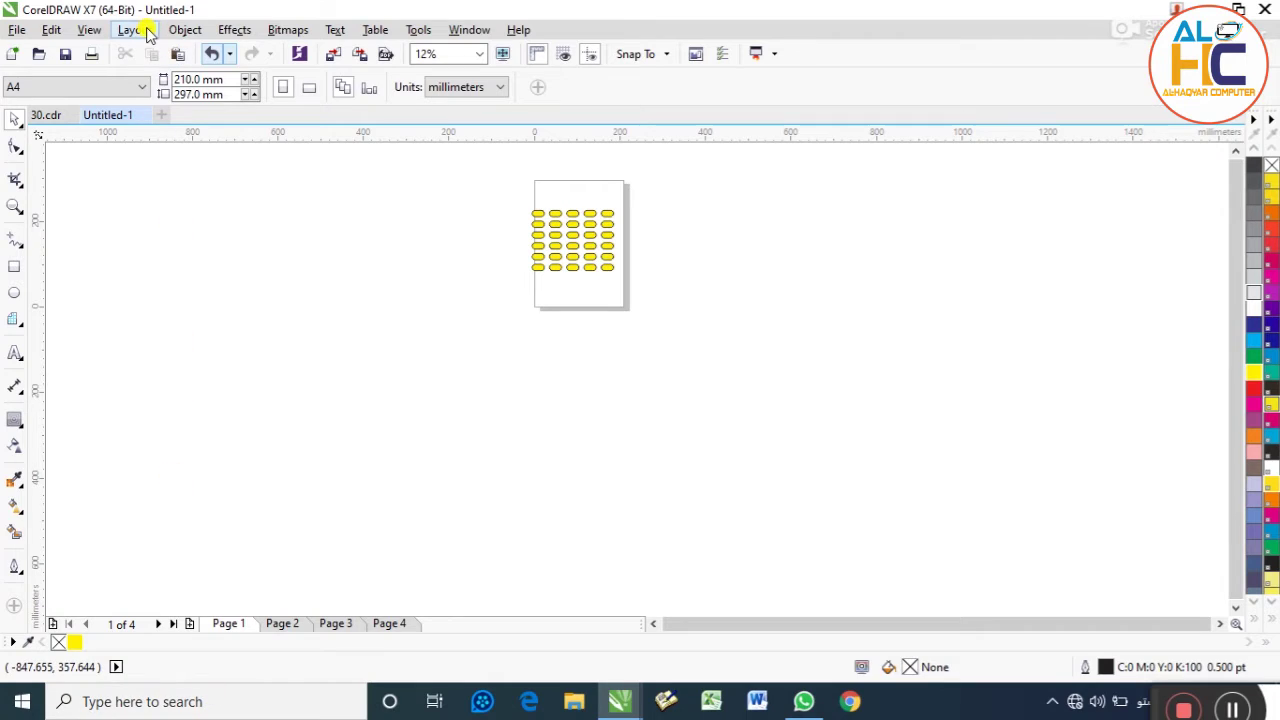
{"action": "left_click_drag", "start_coordinate": [414, 200], "coordinate": [740, 316]}
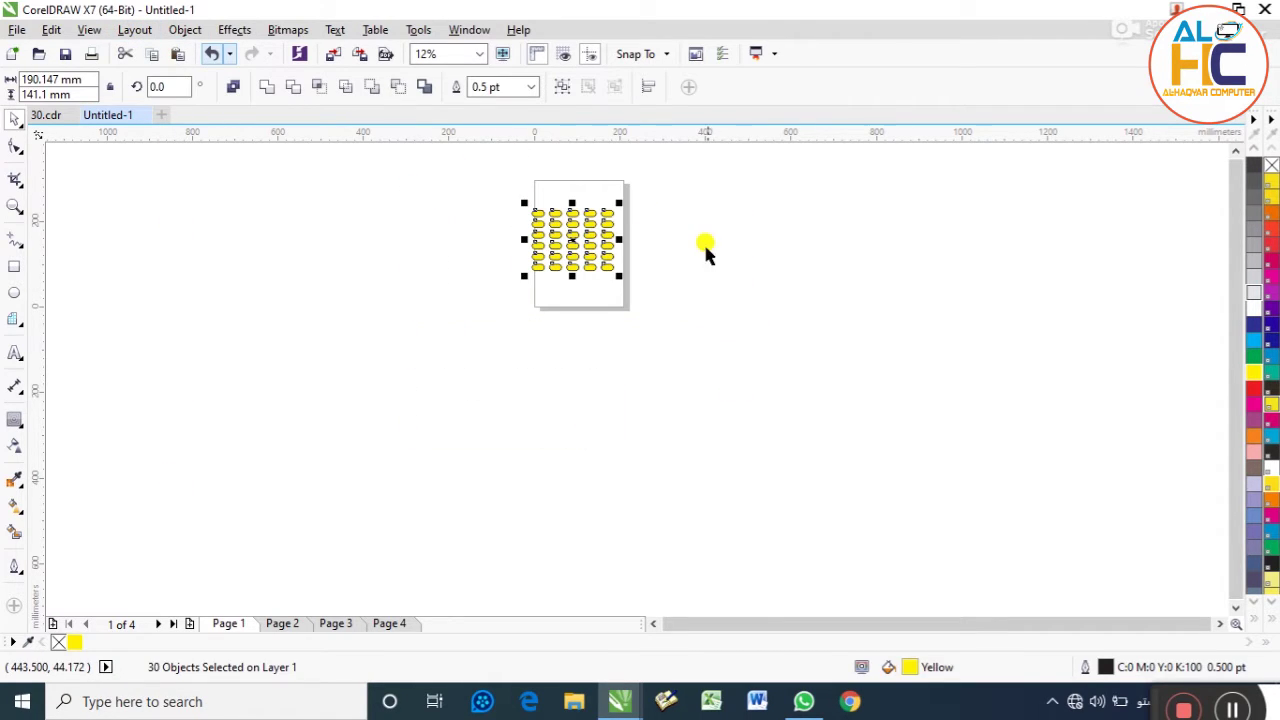
{"action": "left_click", "coordinate": [102, 30]}
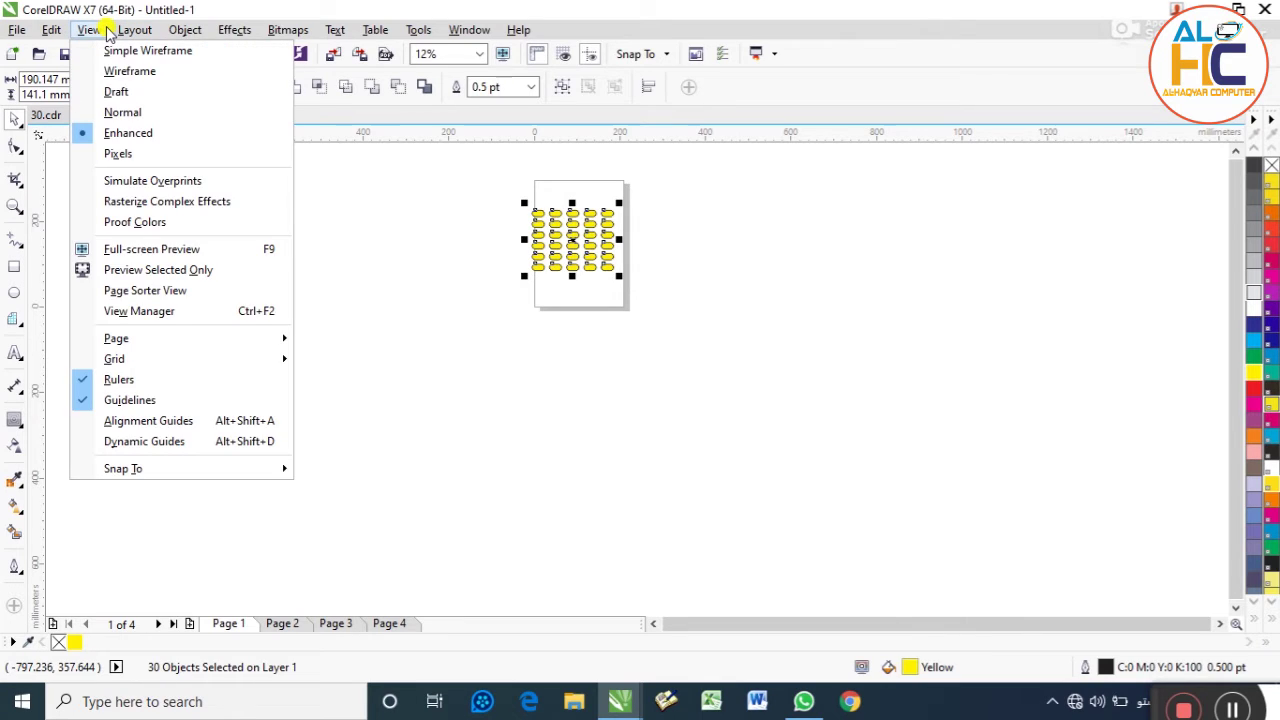
{"action": "mouse_move", "coordinate": [116, 31]}
{"action": "left_click", "coordinate": [172, 71]}
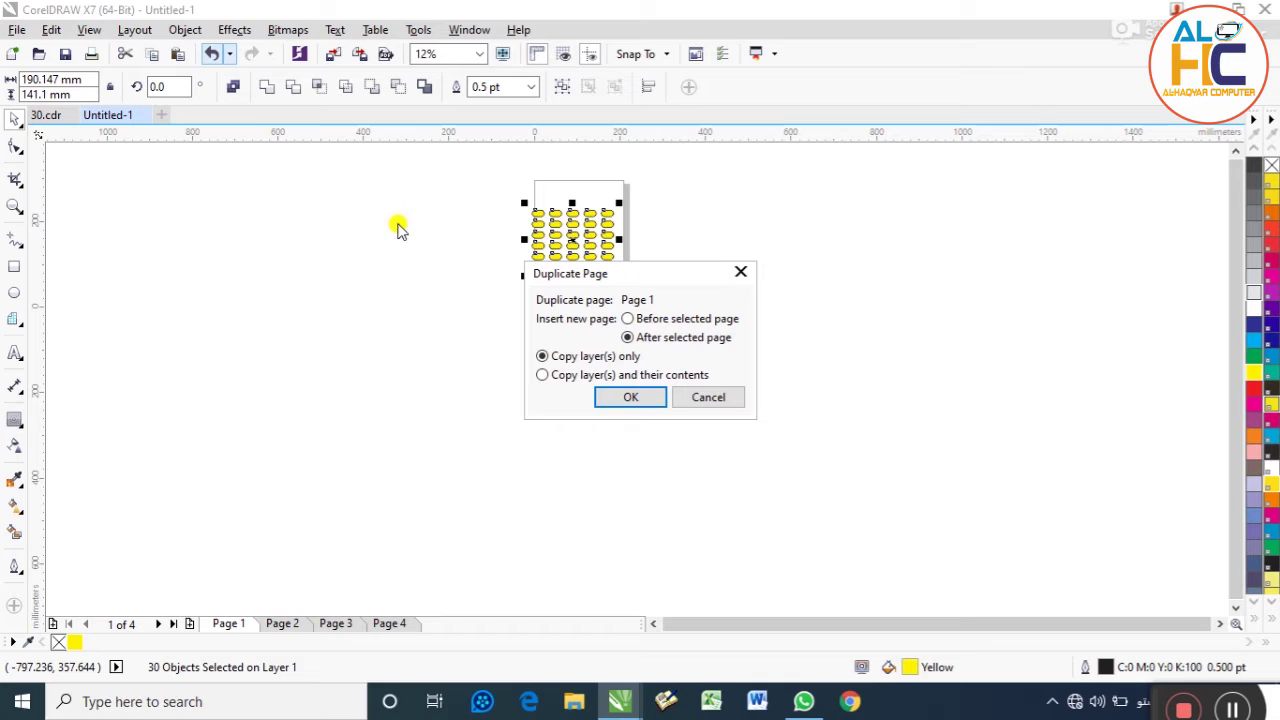
{"action": "left_click", "coordinate": [576, 374]}
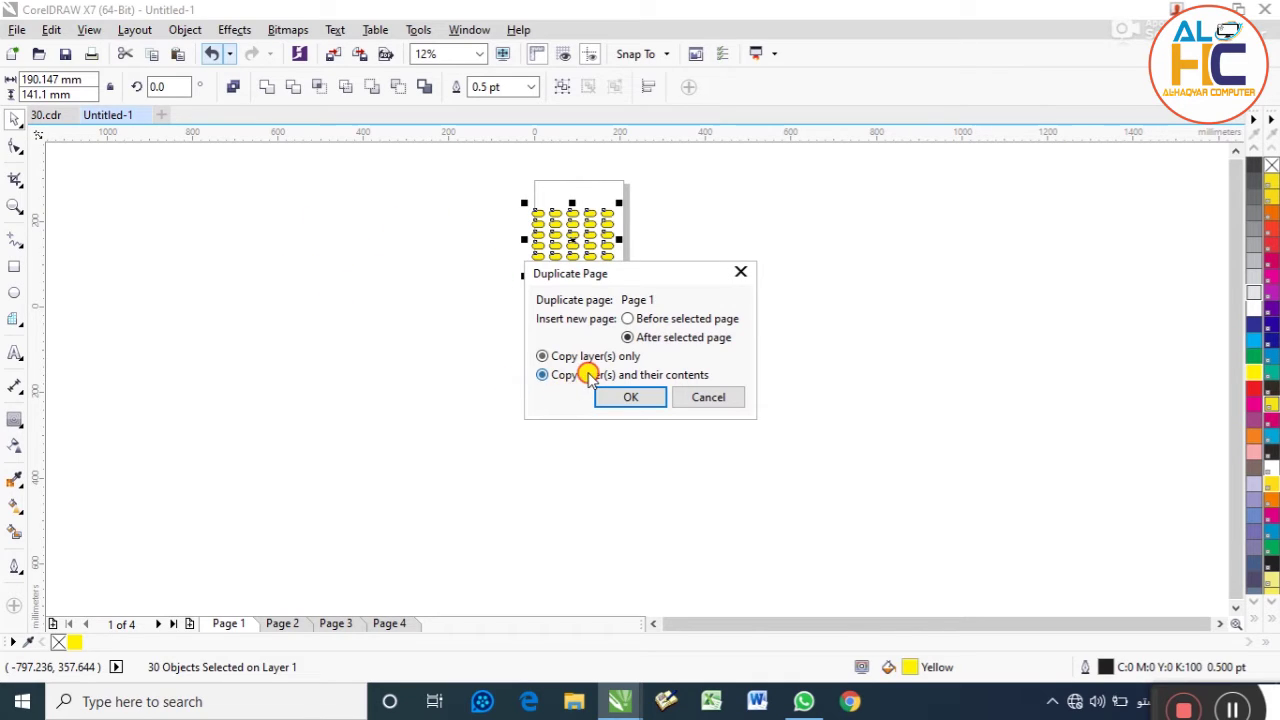
{"action": "left_click", "coordinate": [638, 398]}
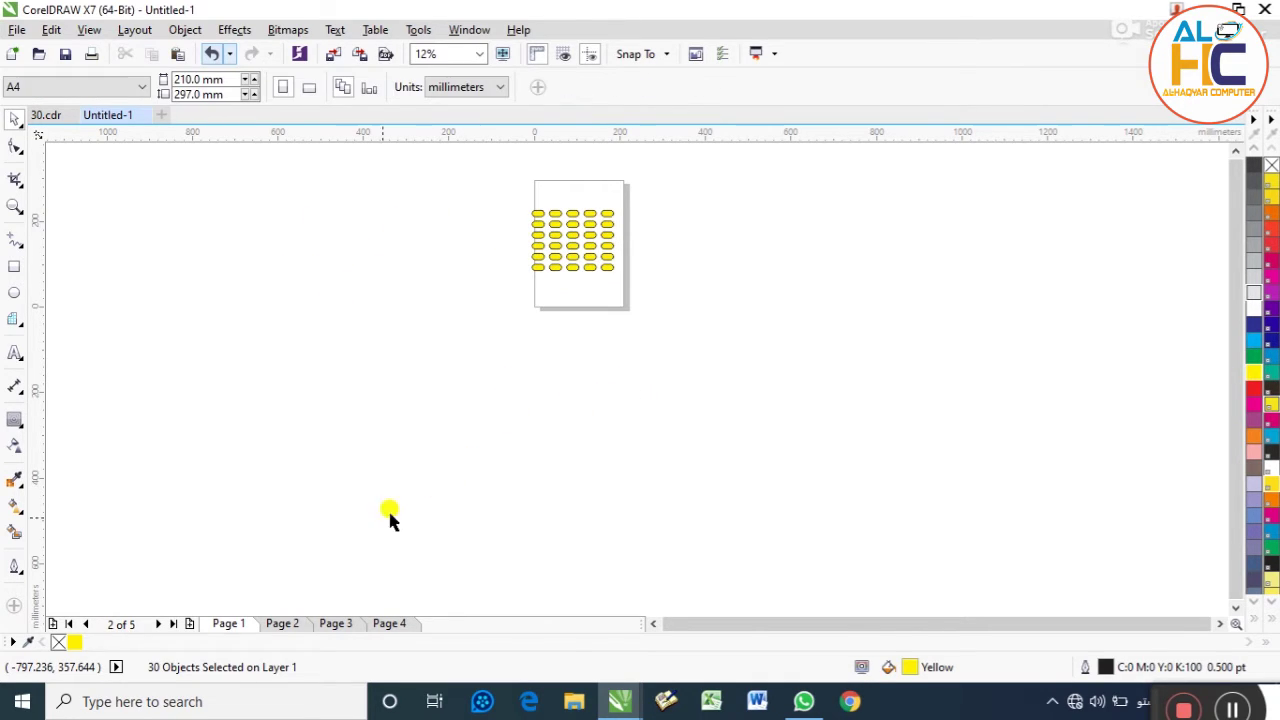
{"action": "left_click", "coordinate": [254, 623]}
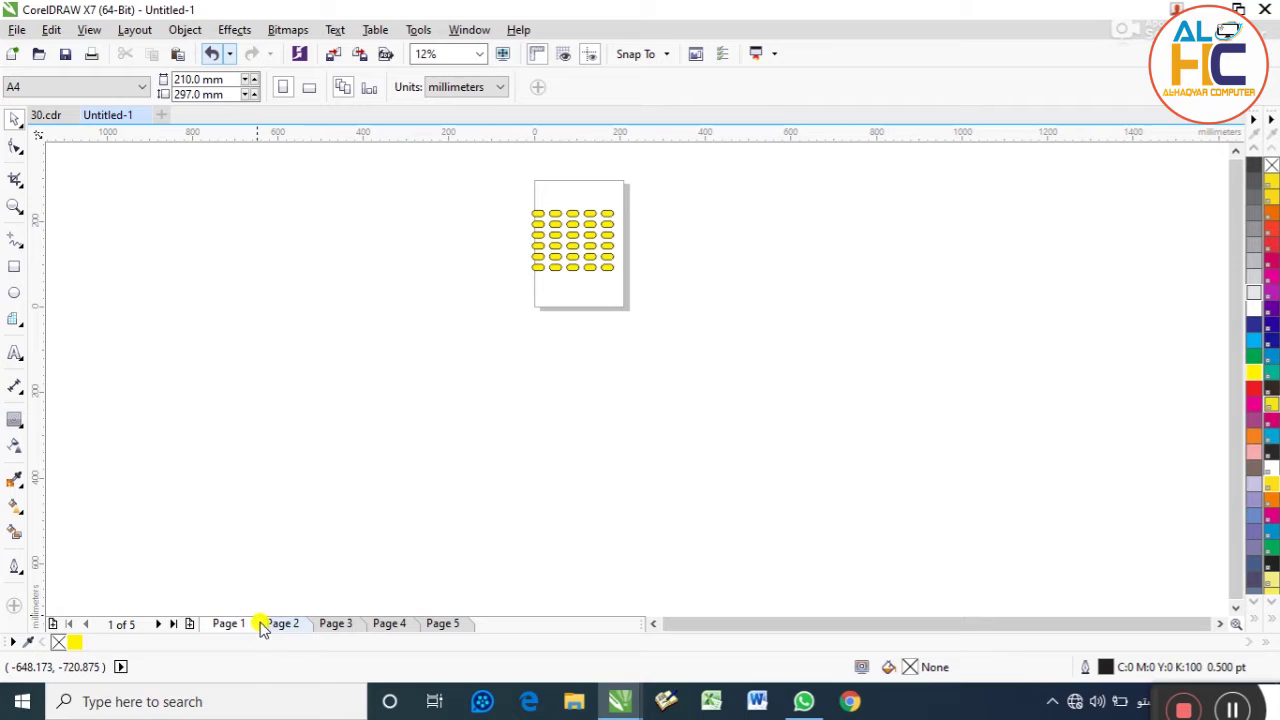
{"action": "left_click", "coordinate": [277, 625]}
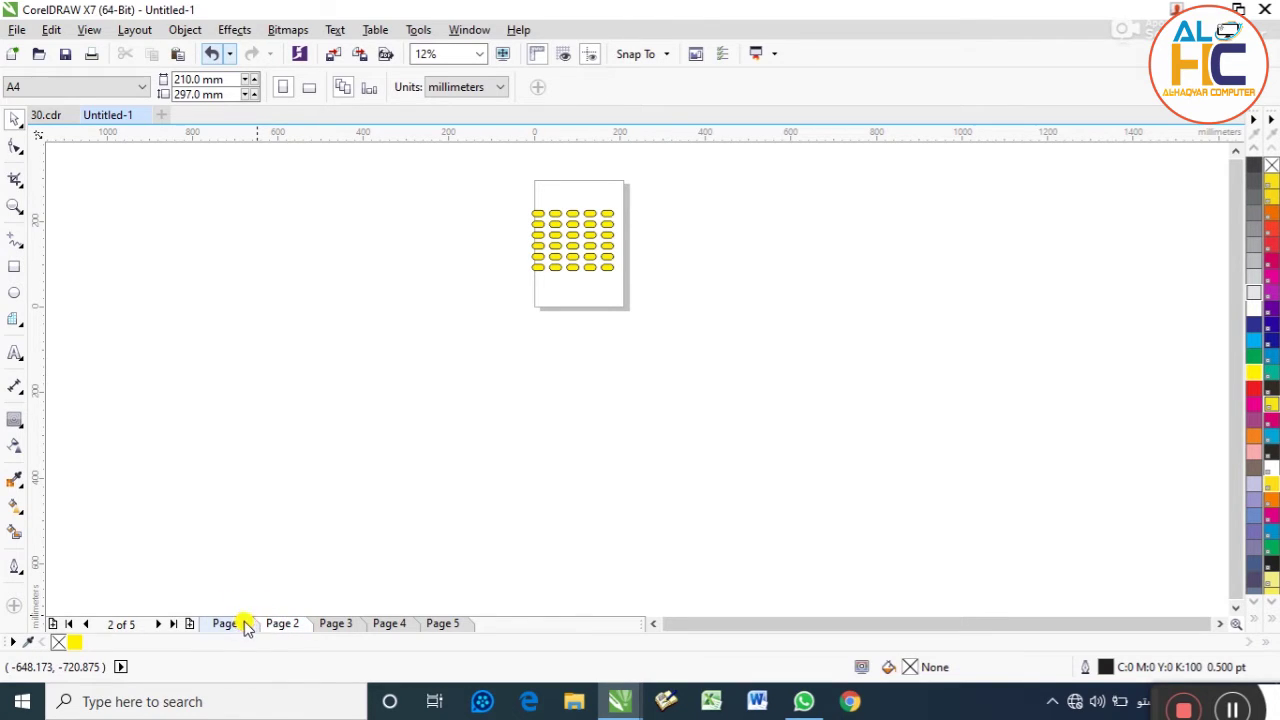
{"action": "left_click", "coordinate": [240, 622]}
{"action": "left_click", "coordinate": [284, 623]}
{"action": "left_click", "coordinate": [232, 620]}
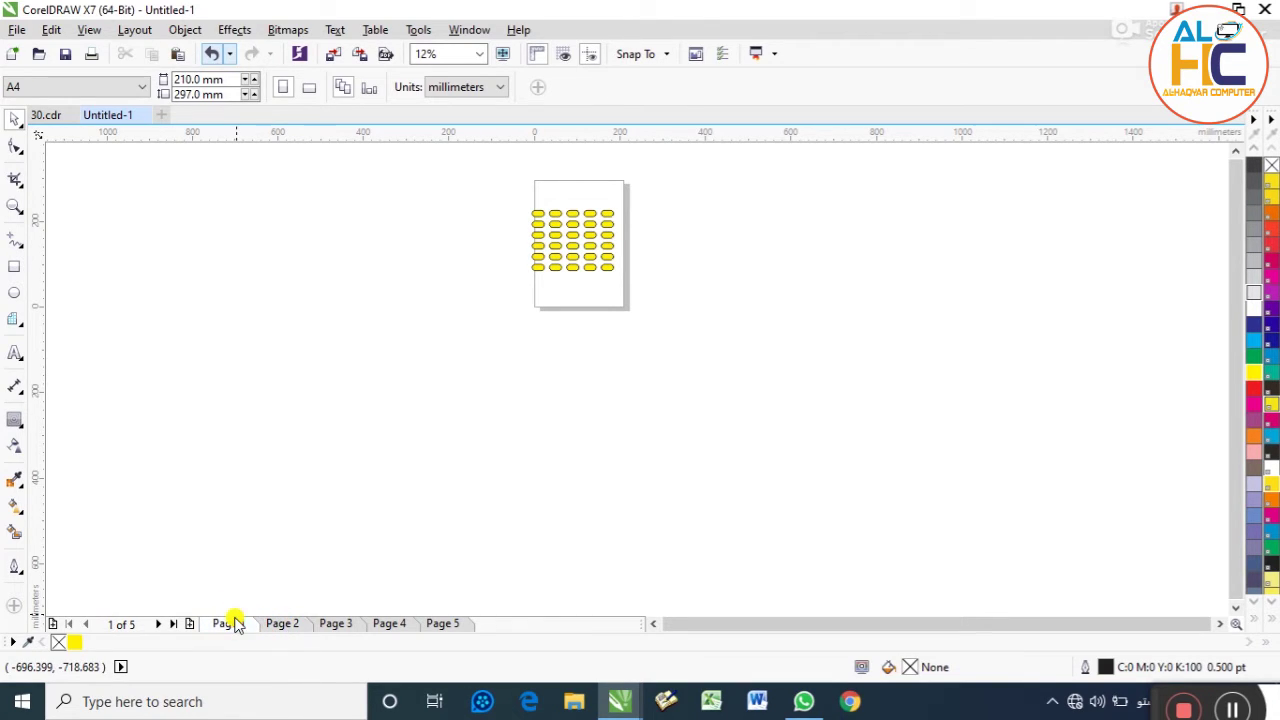
Fill the first four columns of the grid on Page 1 with magenta and compare the page with Page 2
{"action": "left_click_drag", "start_coordinate": [504, 206], "coordinate": [598, 320]}
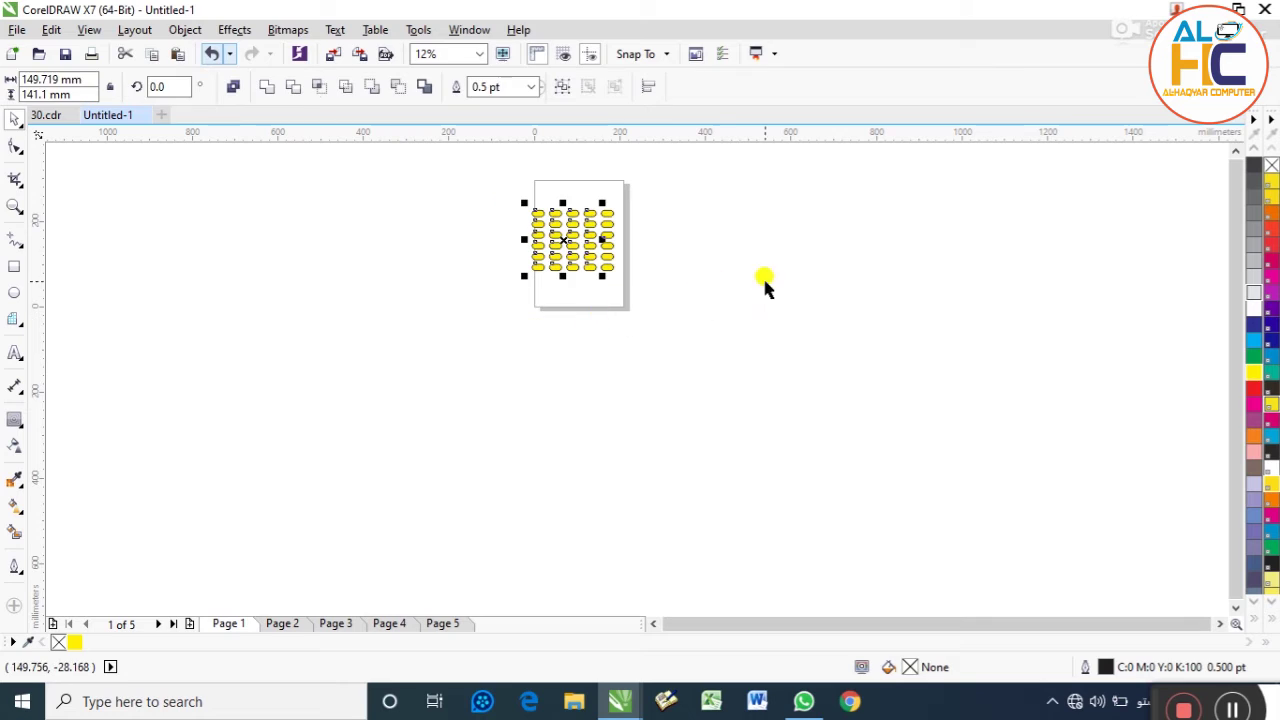
{"action": "left_click", "coordinate": [1270, 277]}
{"action": "left_click", "coordinate": [543, 363]}
{"action": "left_click", "coordinate": [278, 624]}
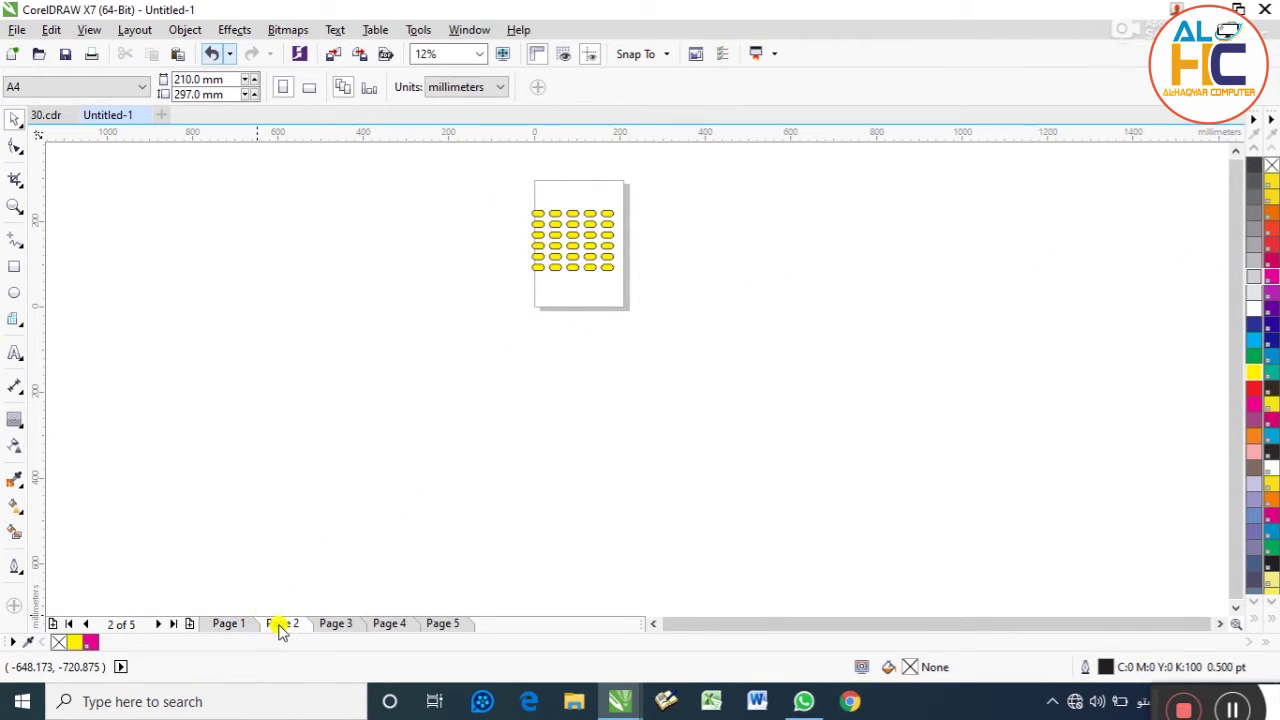
{"action": "left_click", "coordinate": [237, 623]}
{"action": "left_click", "coordinate": [272, 624]}
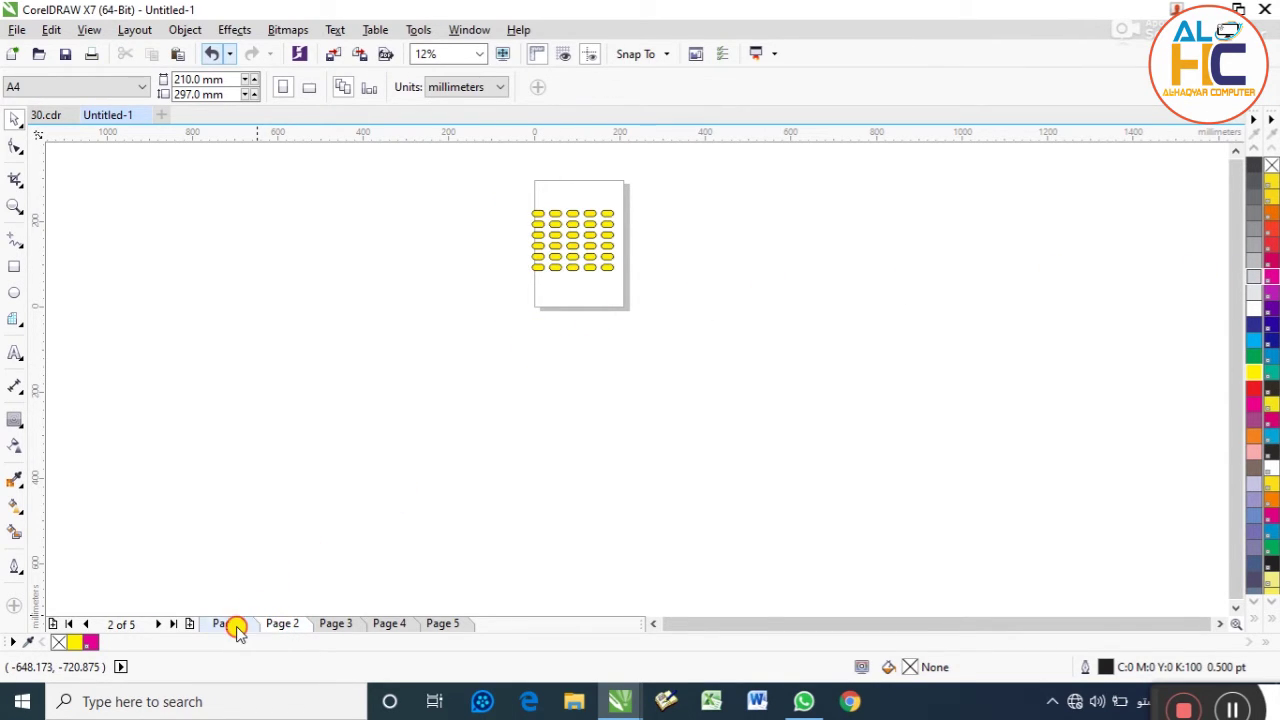
{"action": "left_click", "coordinate": [240, 623]}
Return to Page 1 and rename it as پوسټر
{"action": "left_click", "coordinate": [133, 30]}
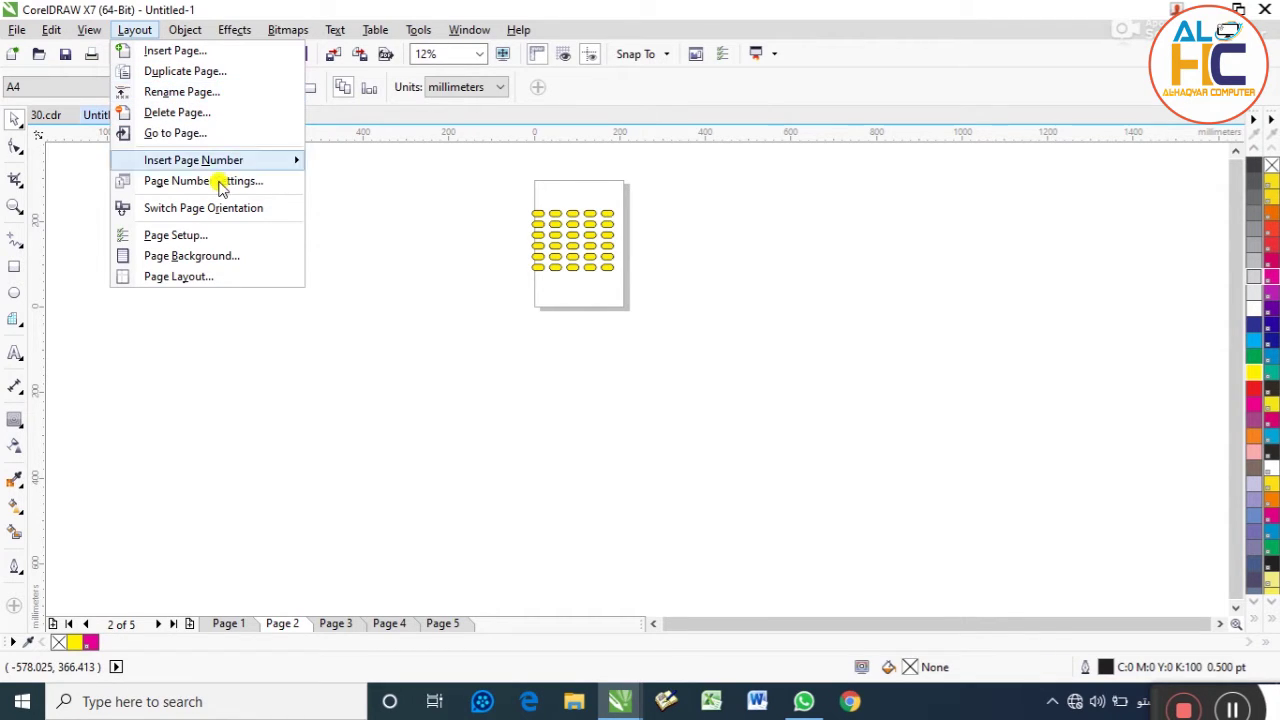
{"action": "left_click", "coordinate": [230, 623]}
{"action": "left_click", "coordinate": [145, 32]}
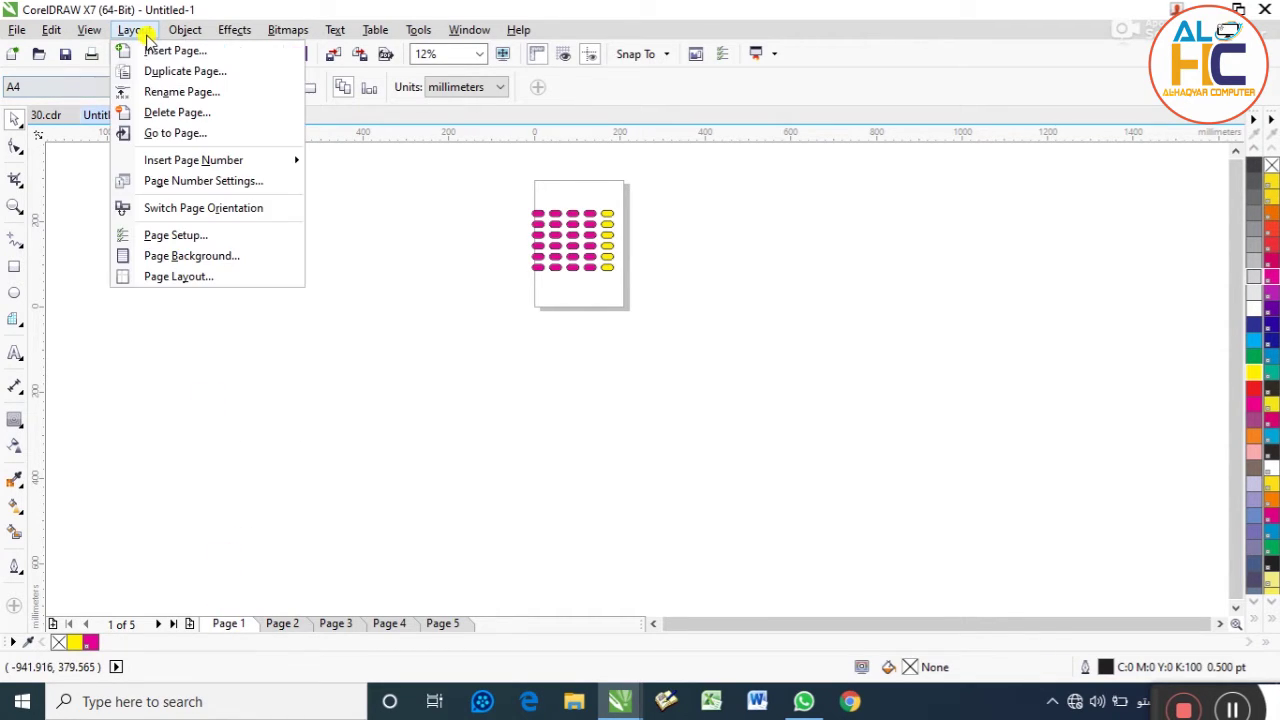
{"action": "left_click", "coordinate": [166, 91]}
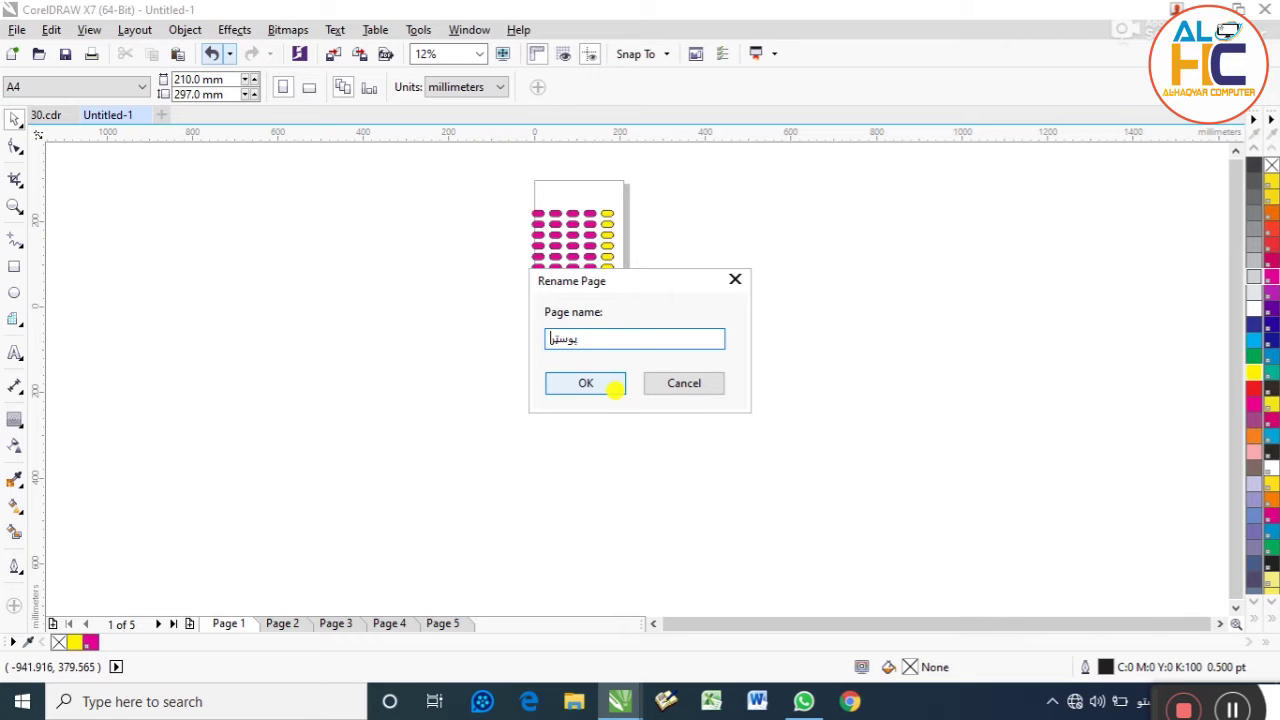
{"action": "left_click", "coordinate": [603, 381]}
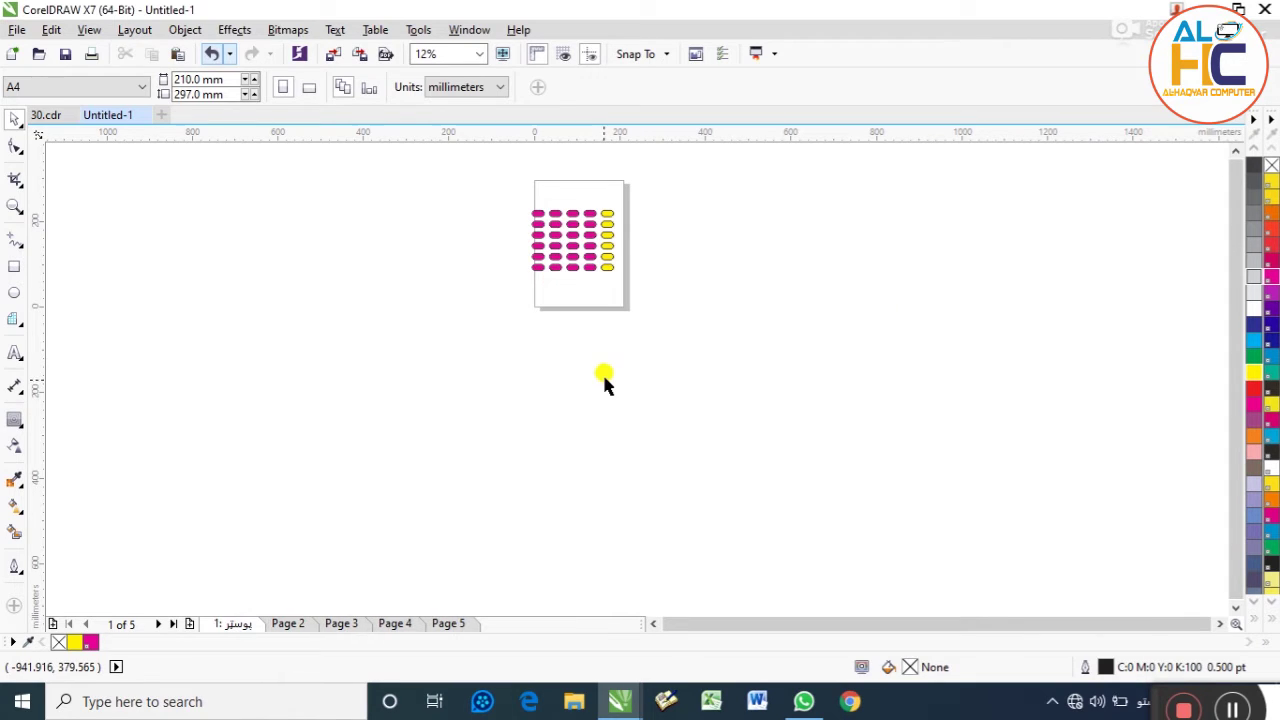
Rename Page 2 as بنزینس کارډ
{"action": "left_click", "coordinate": [287, 622]}
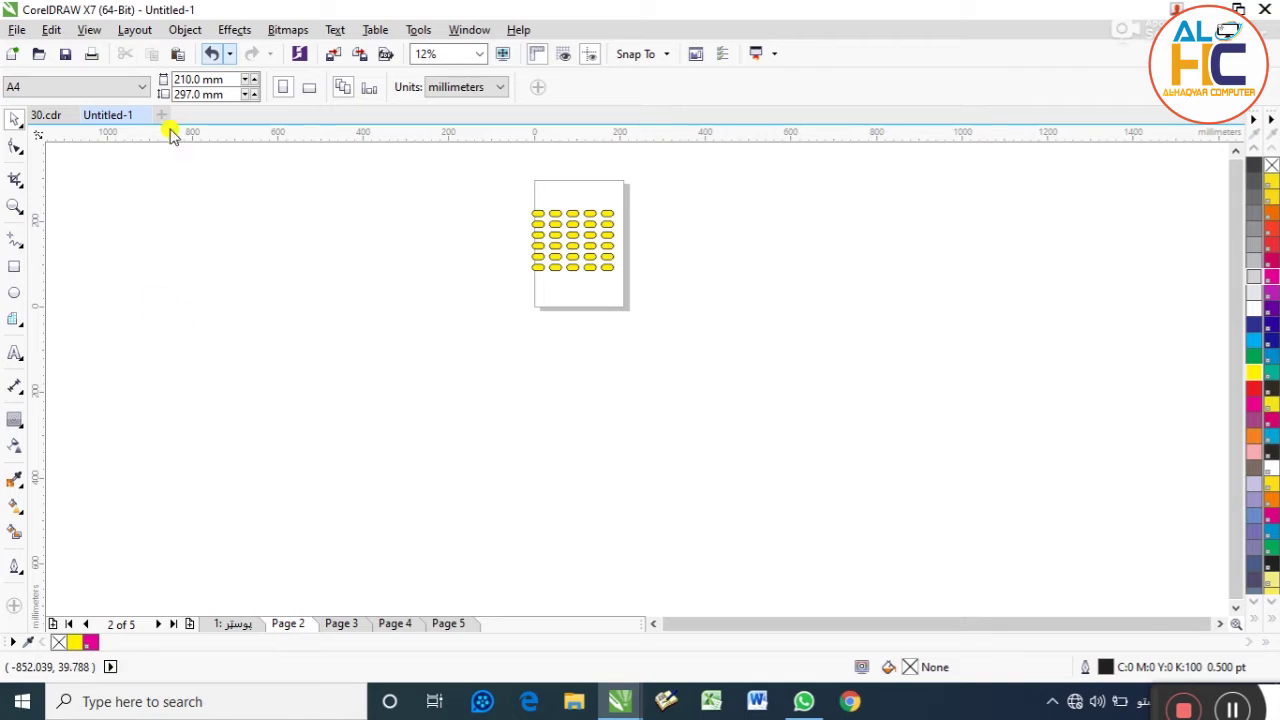
{"action": "left_click", "coordinate": [140, 30]}
{"action": "left_click", "coordinate": [152, 92]}
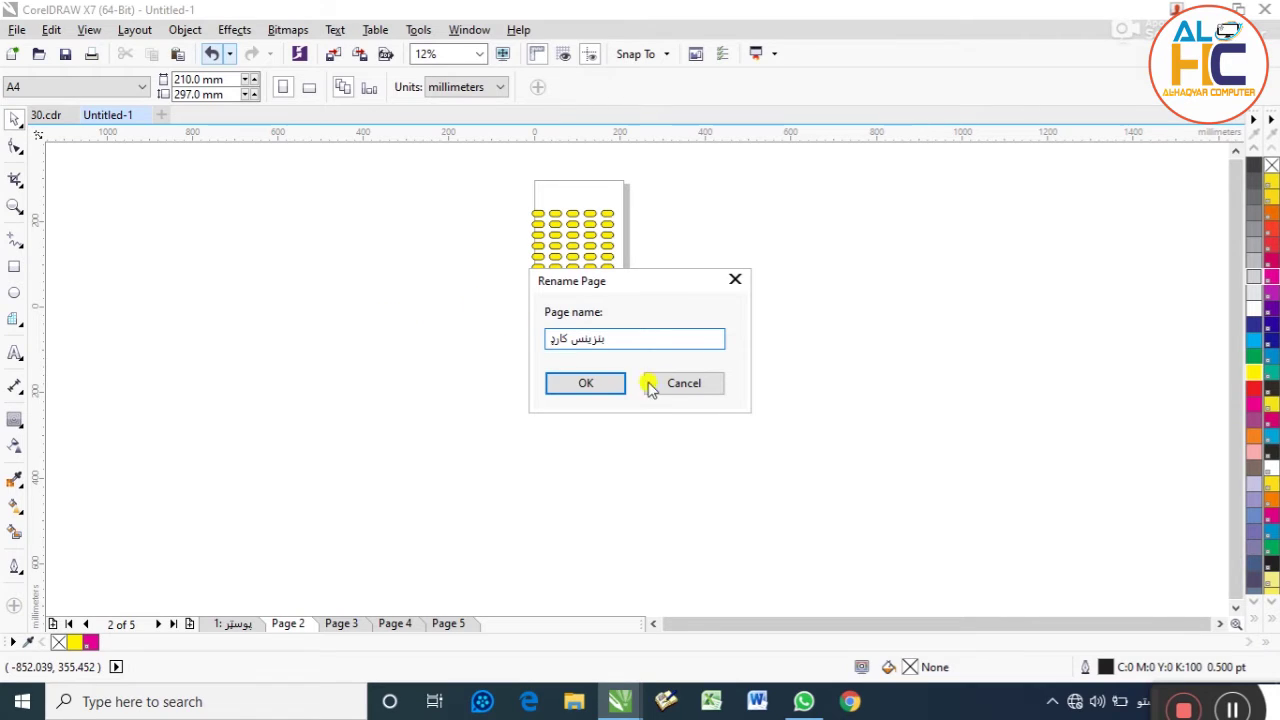
{"action": "type", "text": "بزنس کارد"}
{"action": "left_click", "coordinate": [583, 384]}
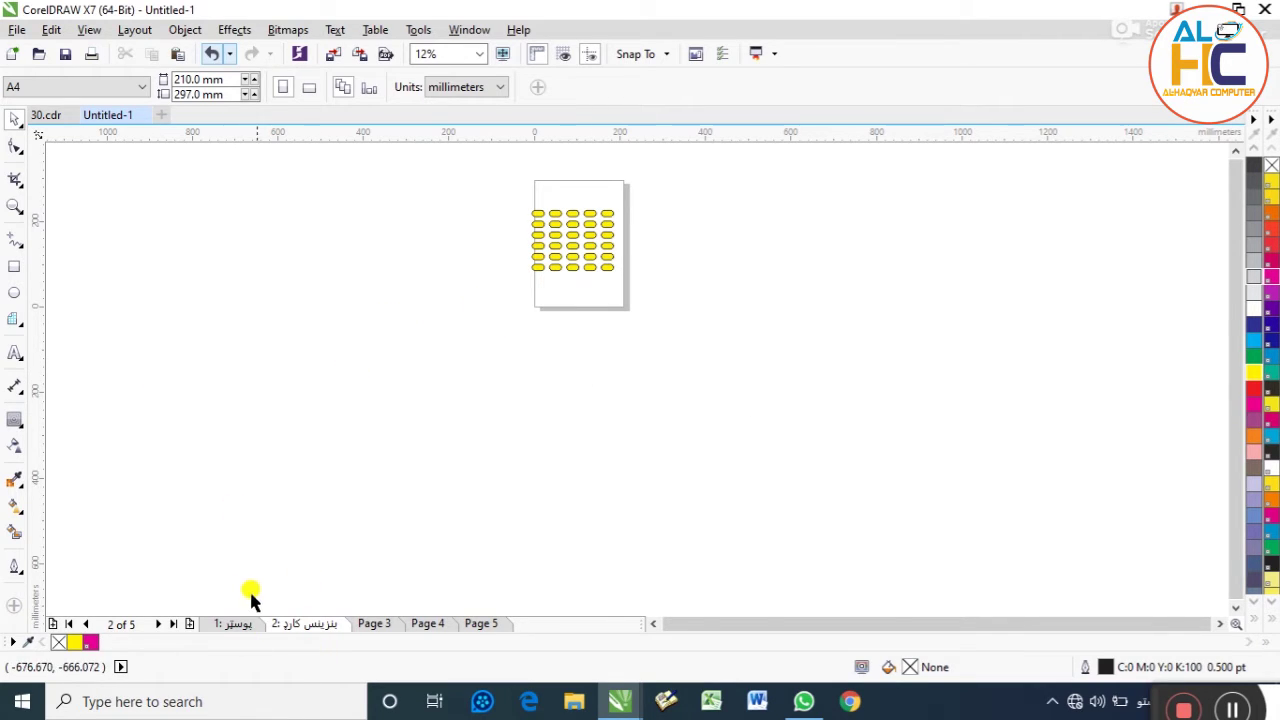
Delete page 2, the duplicate containing the all-yellow grid, from the document
{"action": "left_click", "coordinate": [130, 32]}
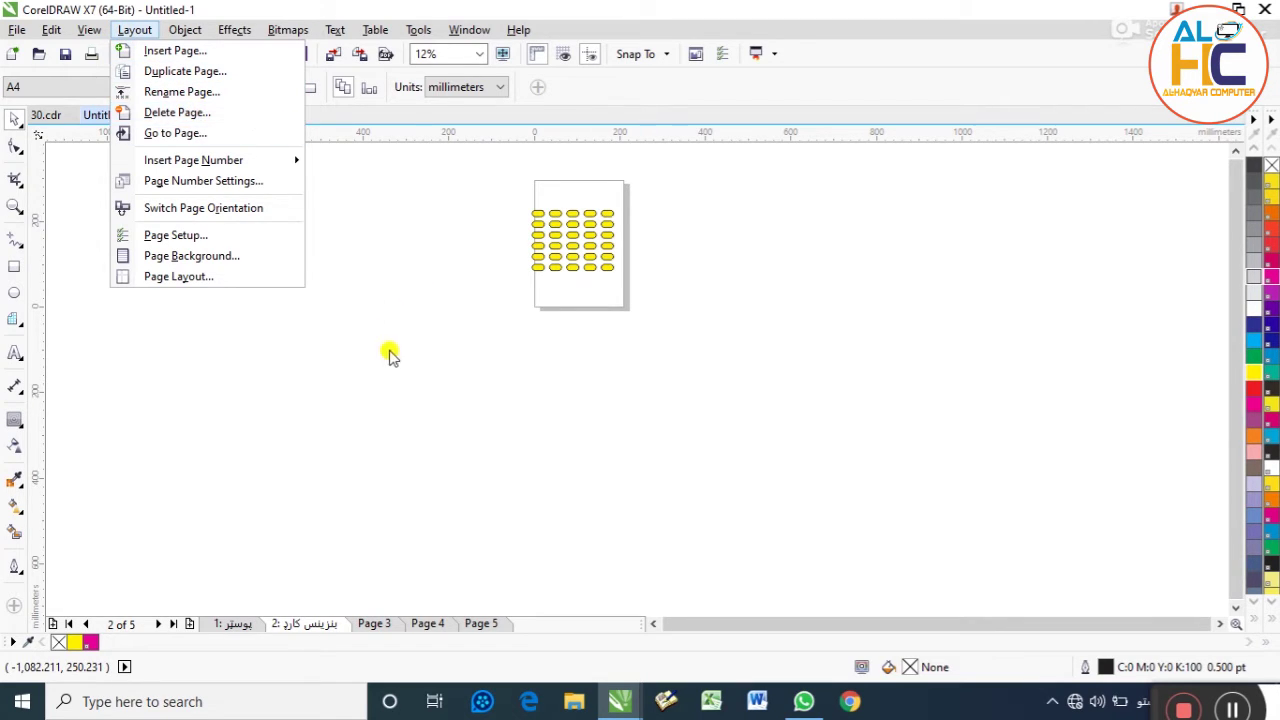
{"action": "left_click", "coordinate": [388, 420]}
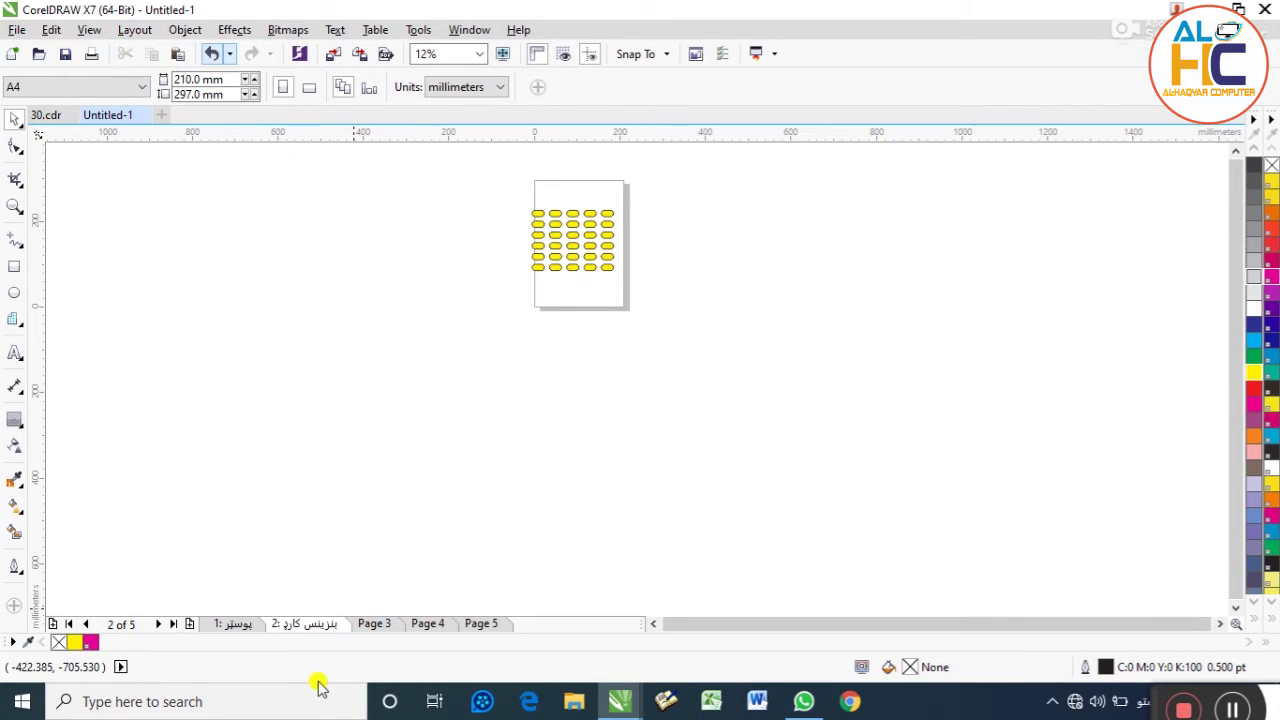
{"action": "left_click", "coordinate": [130, 29]}
{"action": "left_click", "coordinate": [160, 112]}
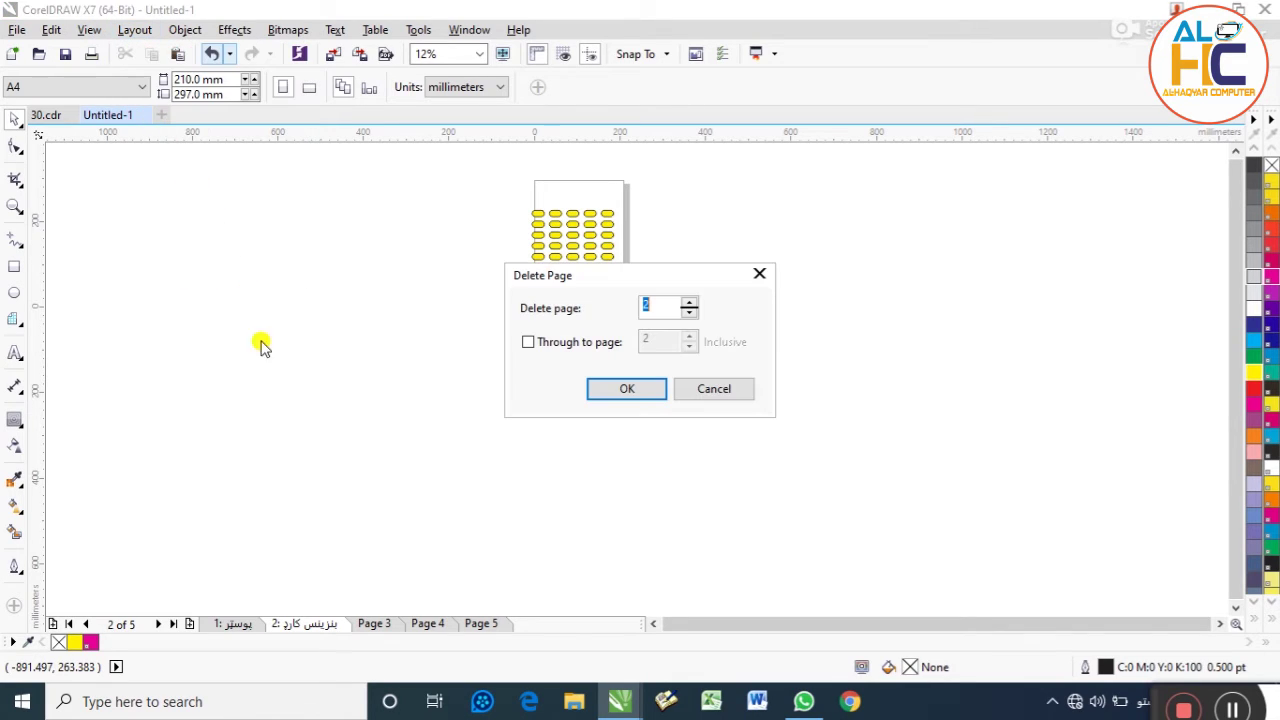
{"action": "left_click", "coordinate": [608, 390]}
Jump to page 3 with the Go To Page command
{"action": "left_click", "coordinate": [134, 29]}
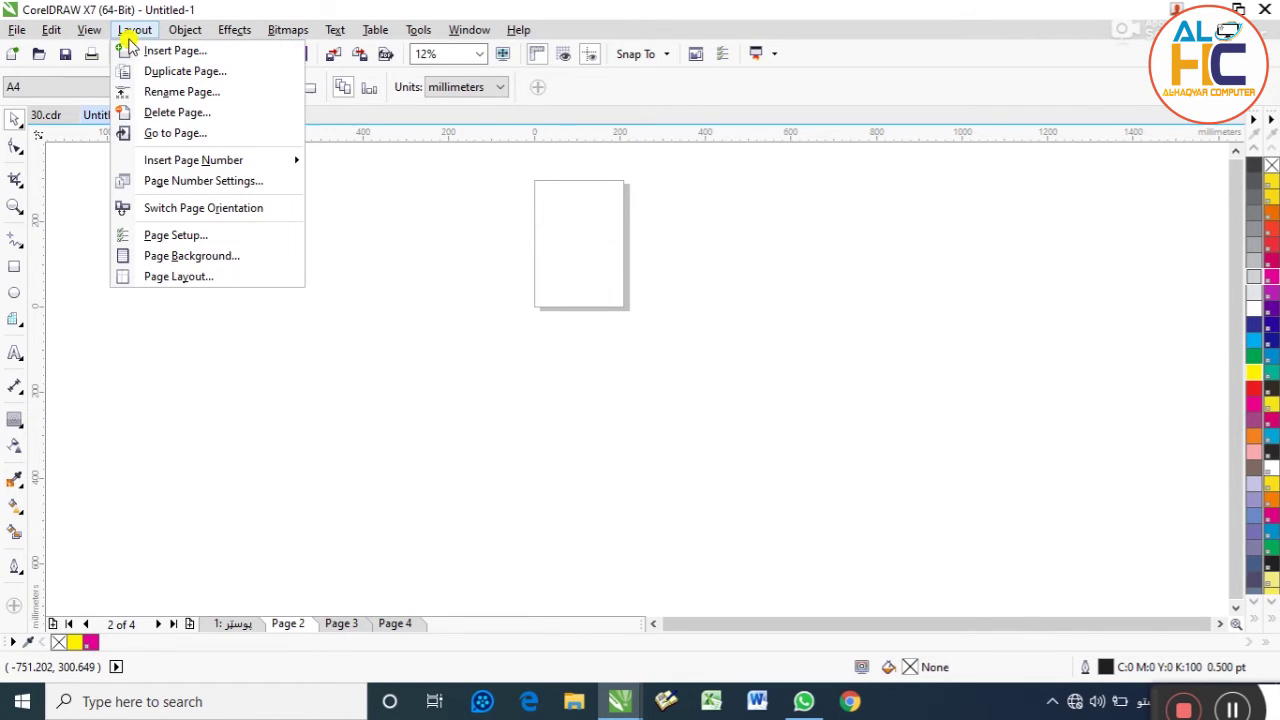
{"action": "left_click", "coordinate": [185, 134]}
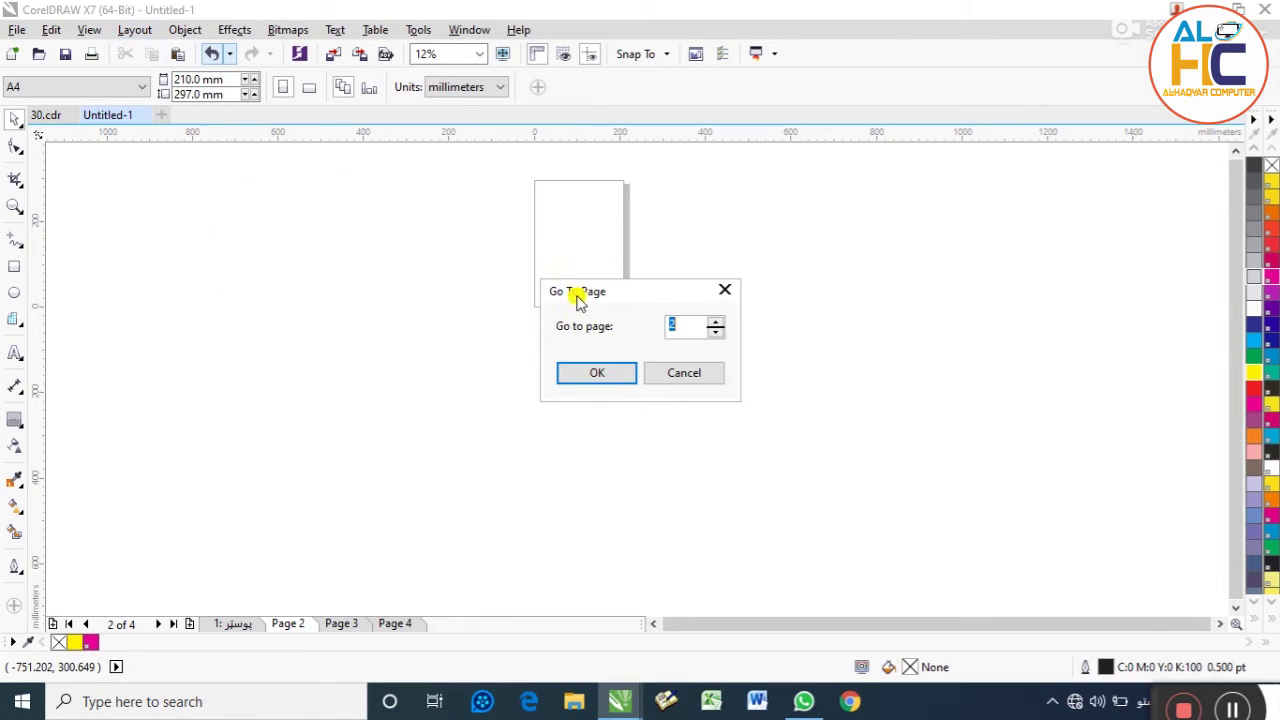
{"action": "left_click_drag", "start_coordinate": [678, 327], "coordinate": [648, 321]}
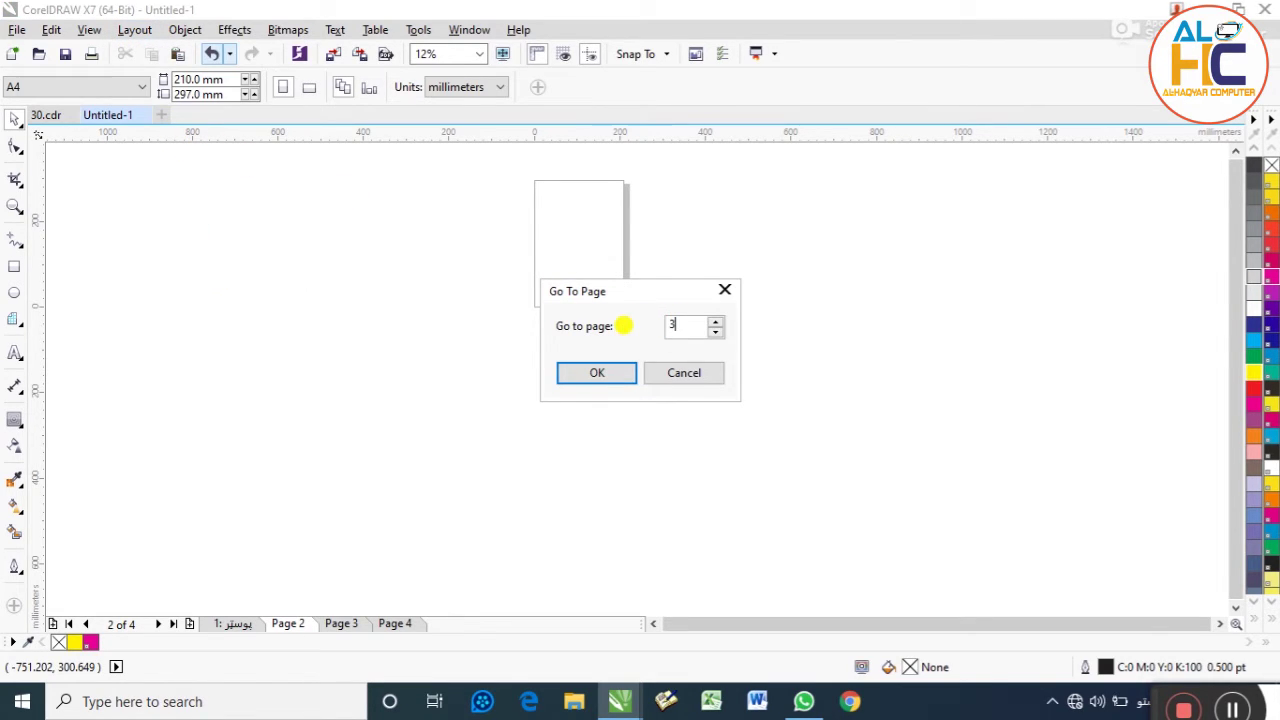
{"action": "left_click", "coordinate": [597, 374]}
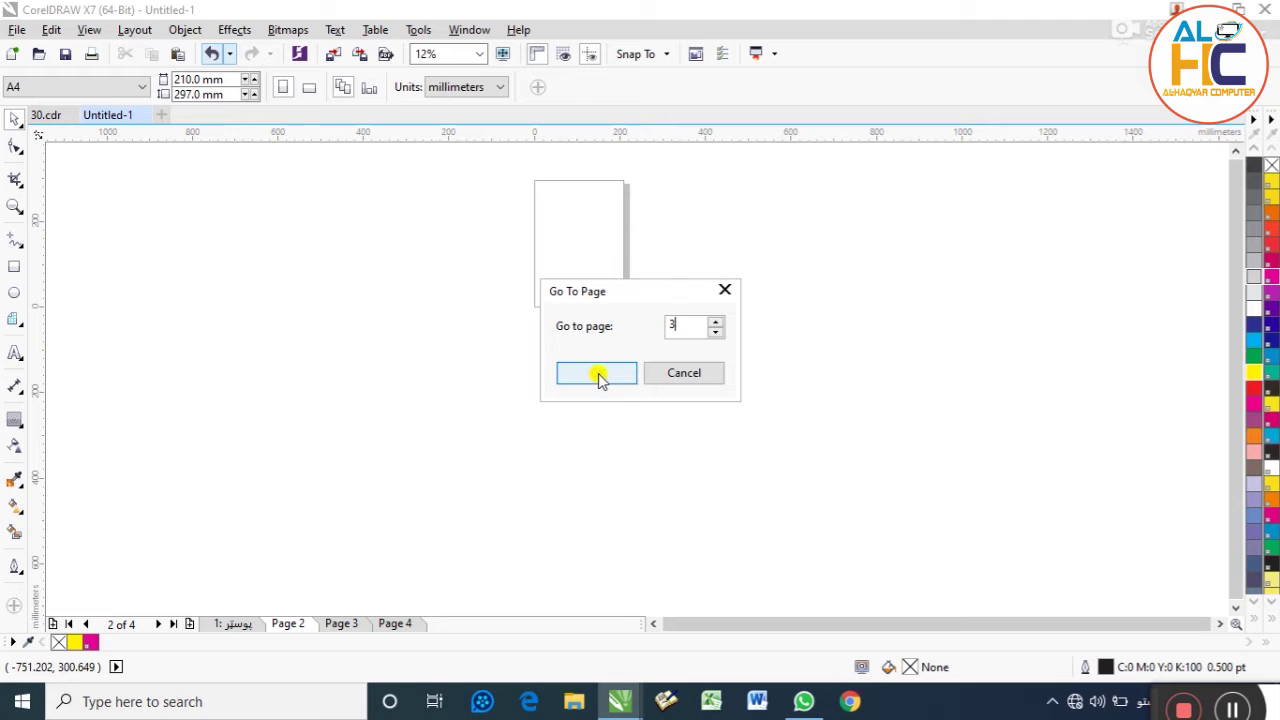
{"action": "left_click_drag", "start_coordinate": [657, 277], "coordinate": [392, 284]}
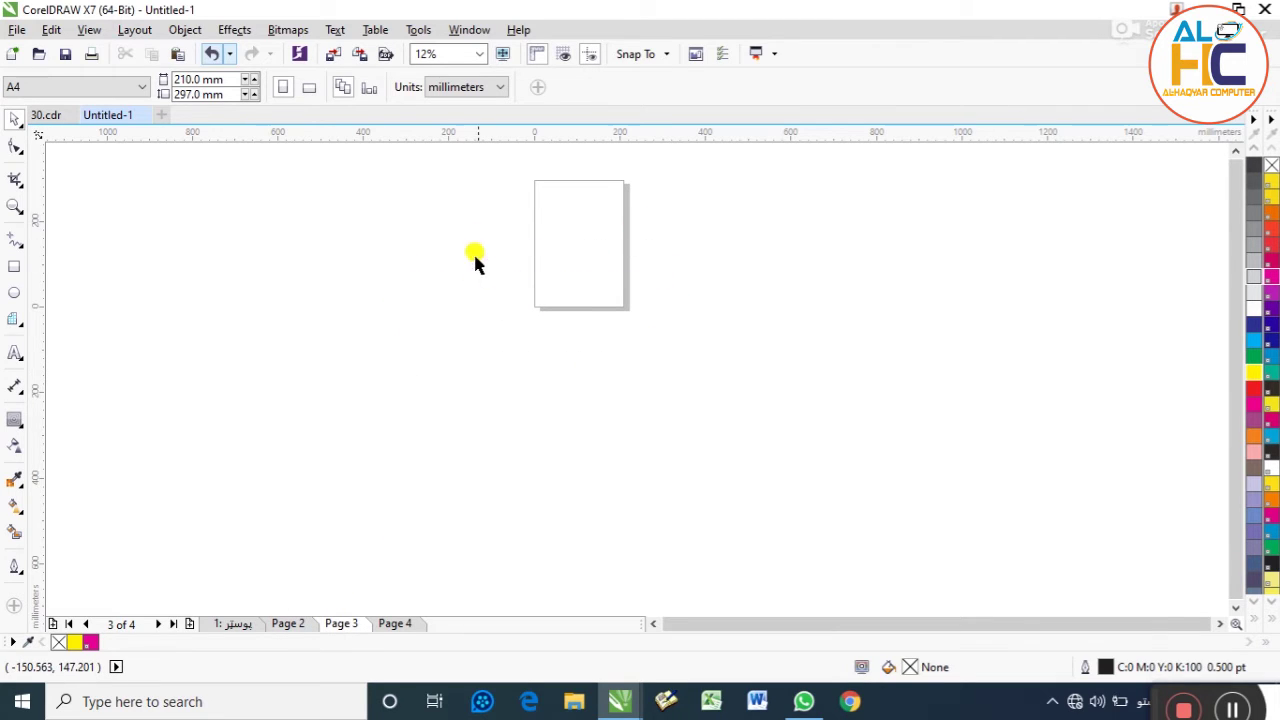
Jump to page 1 with the Go To Page command and view Pages 2, 3 and 4 in turn
{"action": "left_click", "coordinate": [133, 29]}
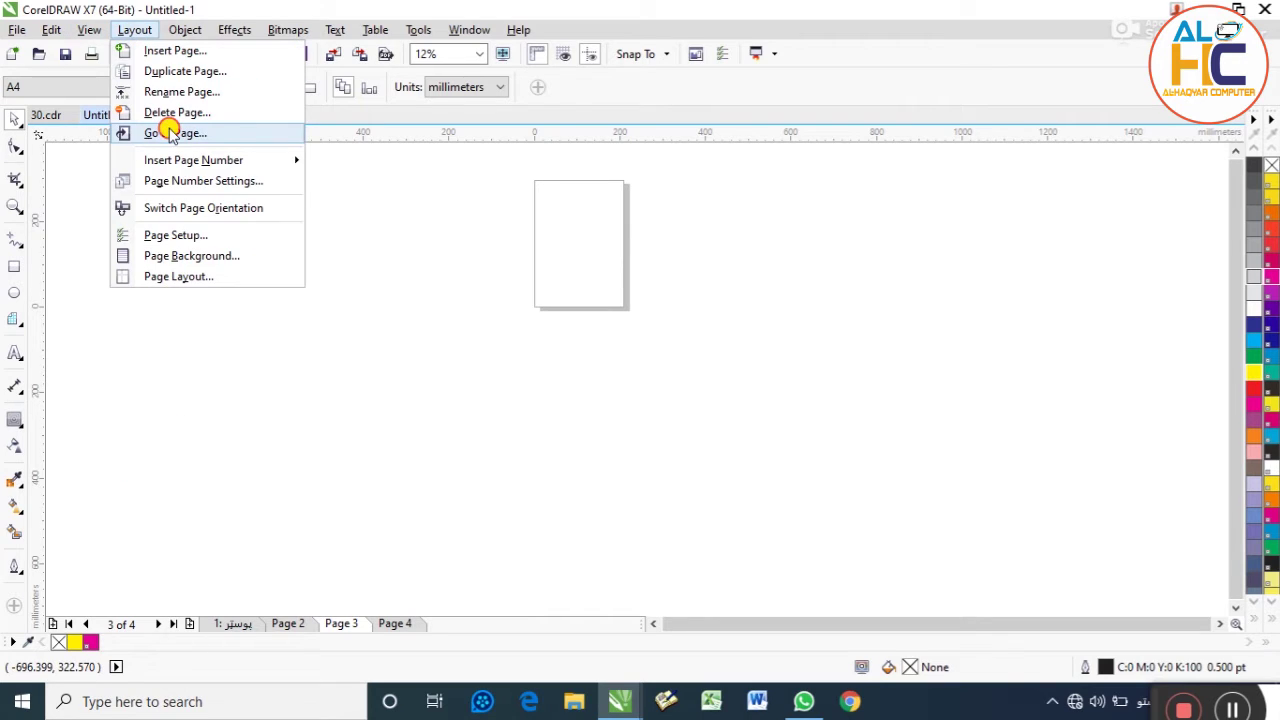
{"action": "left_click", "coordinate": [170, 133]}
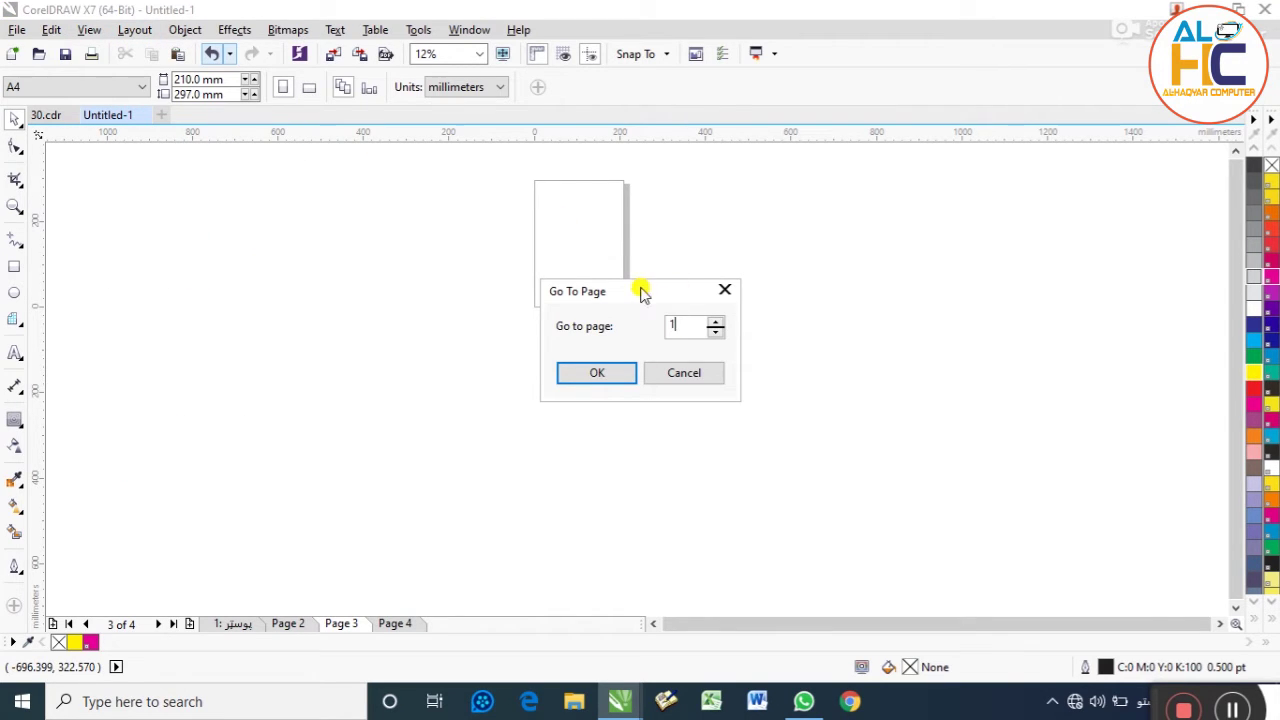
{"action": "left_click", "coordinate": [580, 374]}
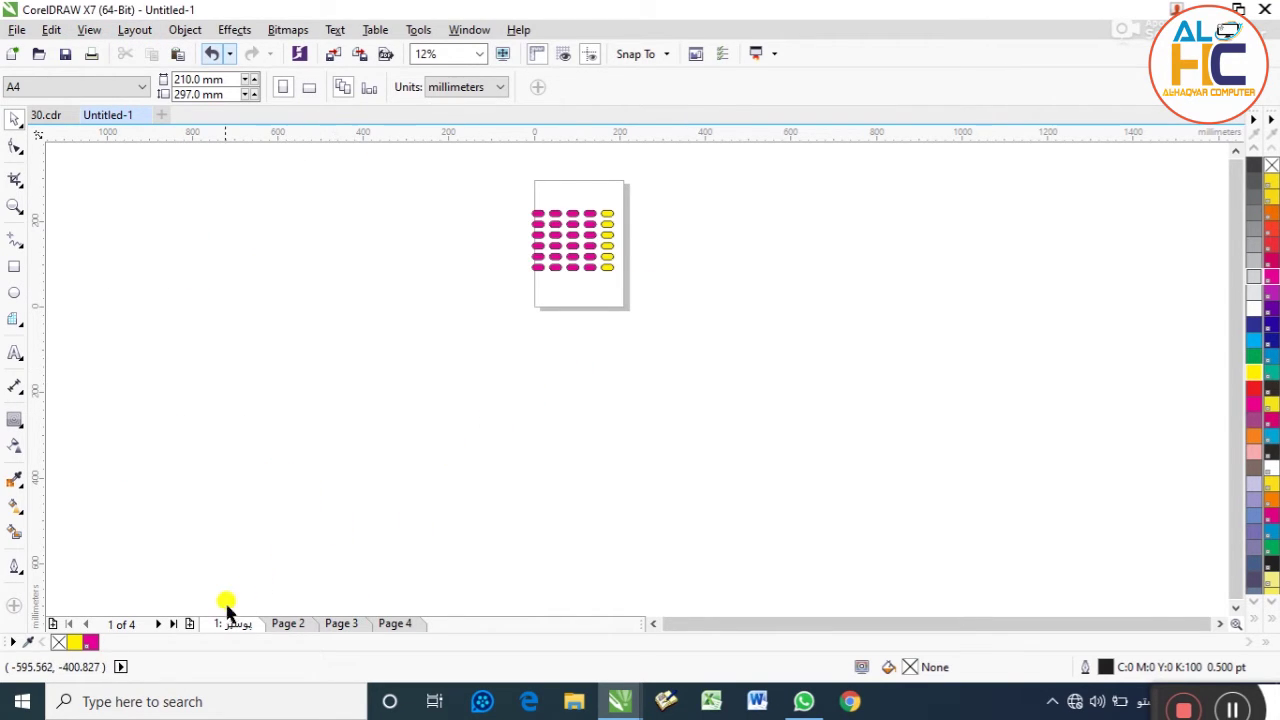
{"action": "left_click", "coordinate": [299, 623]}
{"action": "left_click", "coordinate": [340, 625]}
{"action": "left_click", "coordinate": [396, 623]}
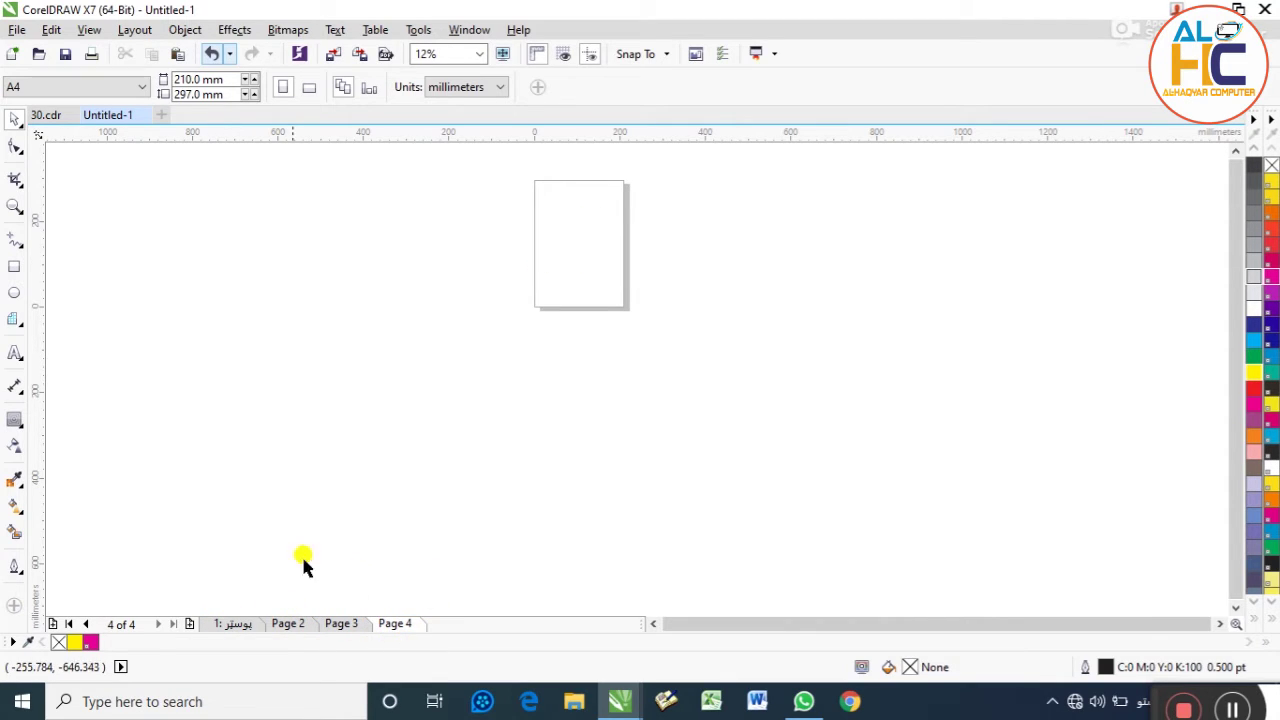
Insert a blank page before the پوسټر page and view both pages
{"action": "right_click", "coordinate": [225, 615]}
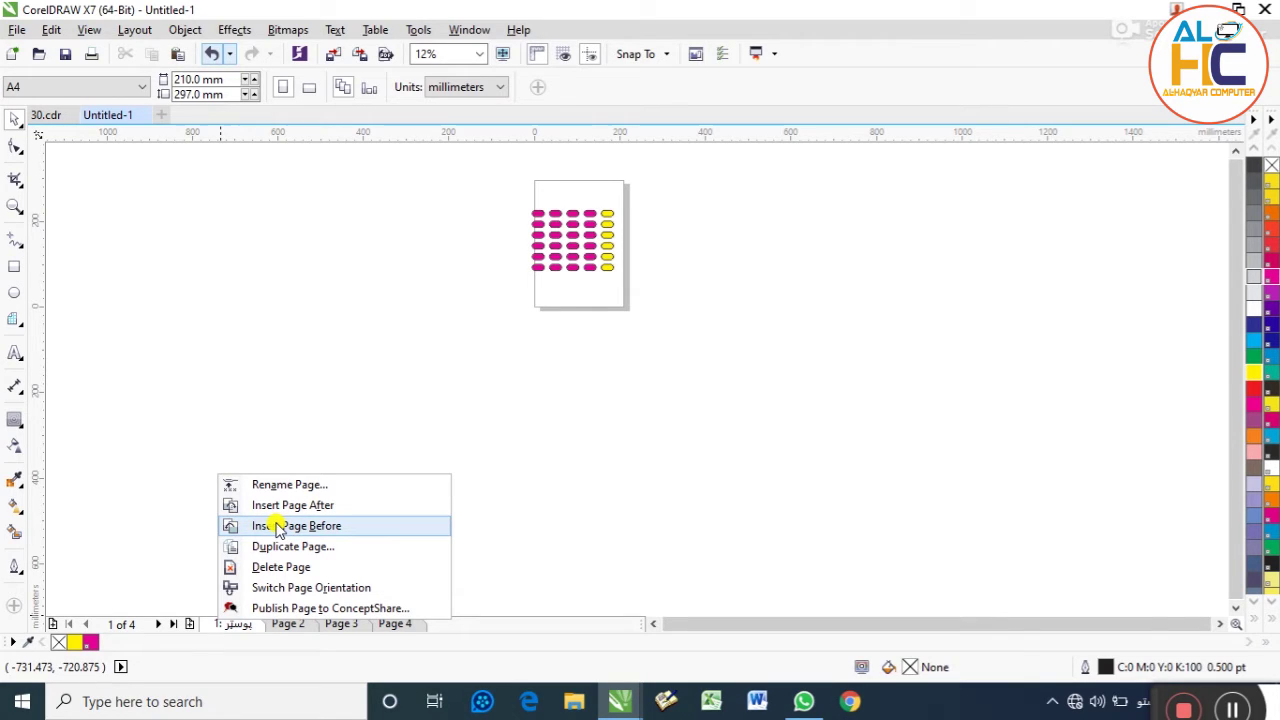
{"action": "left_click", "coordinate": [295, 526]}
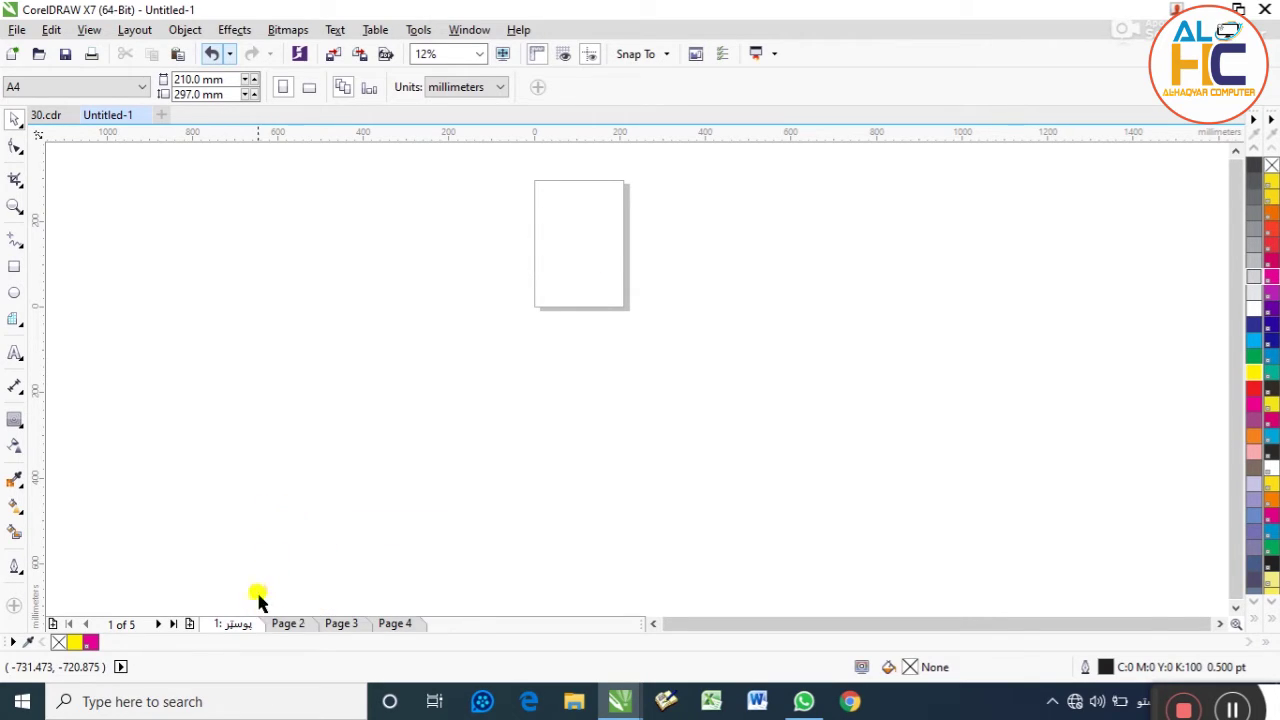
{"action": "left_click", "coordinate": [280, 623]}
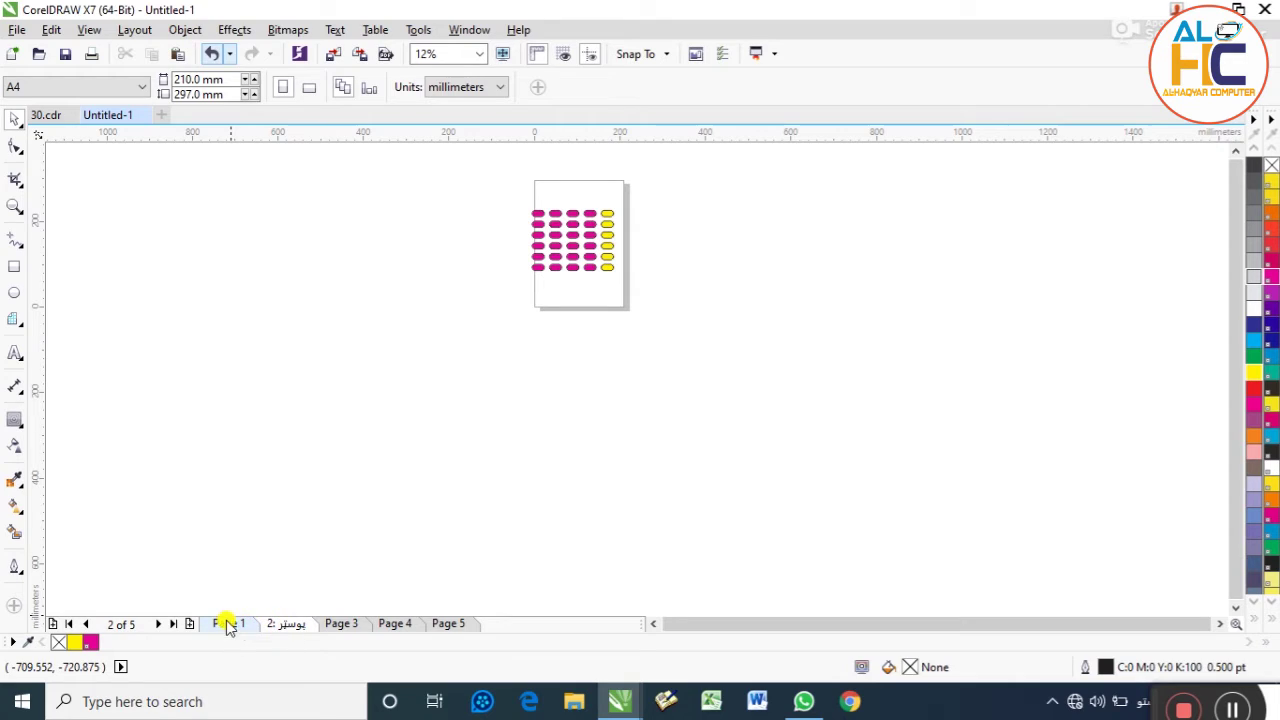
{"action": "left_click", "coordinate": [230, 623]}
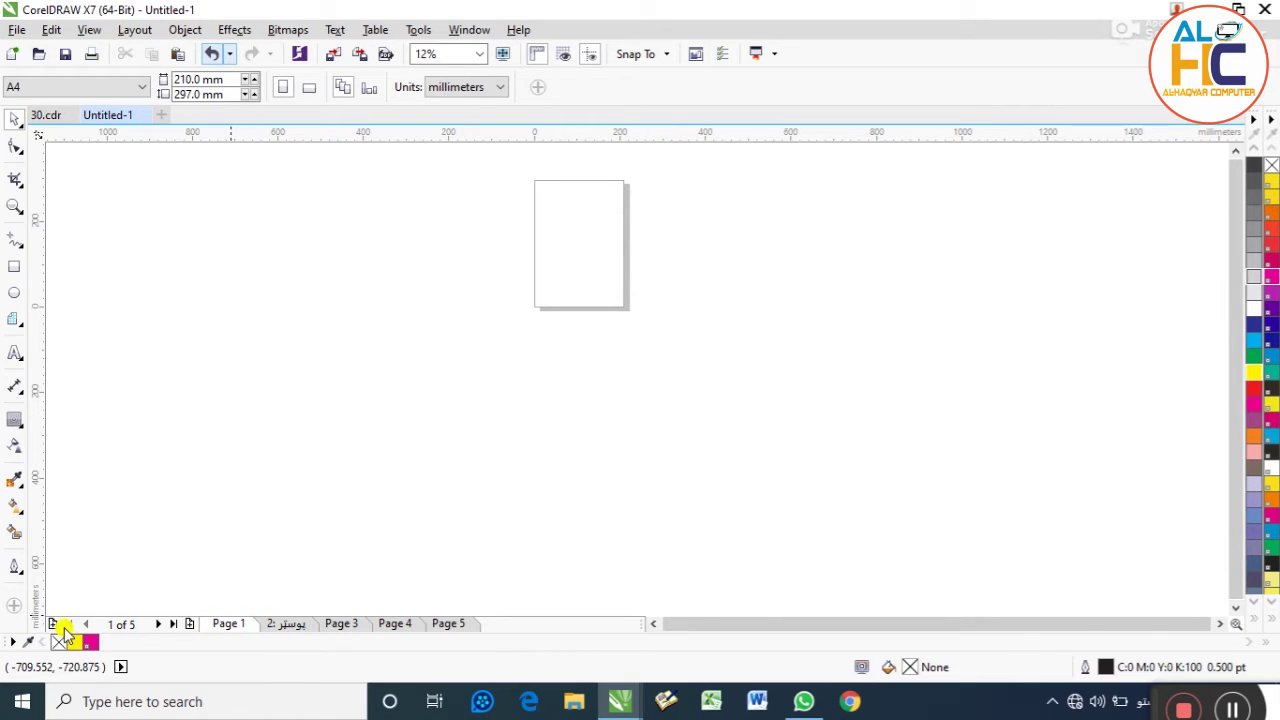
Insert a blank page before page 3
{"action": "left_click", "coordinate": [330, 623]}
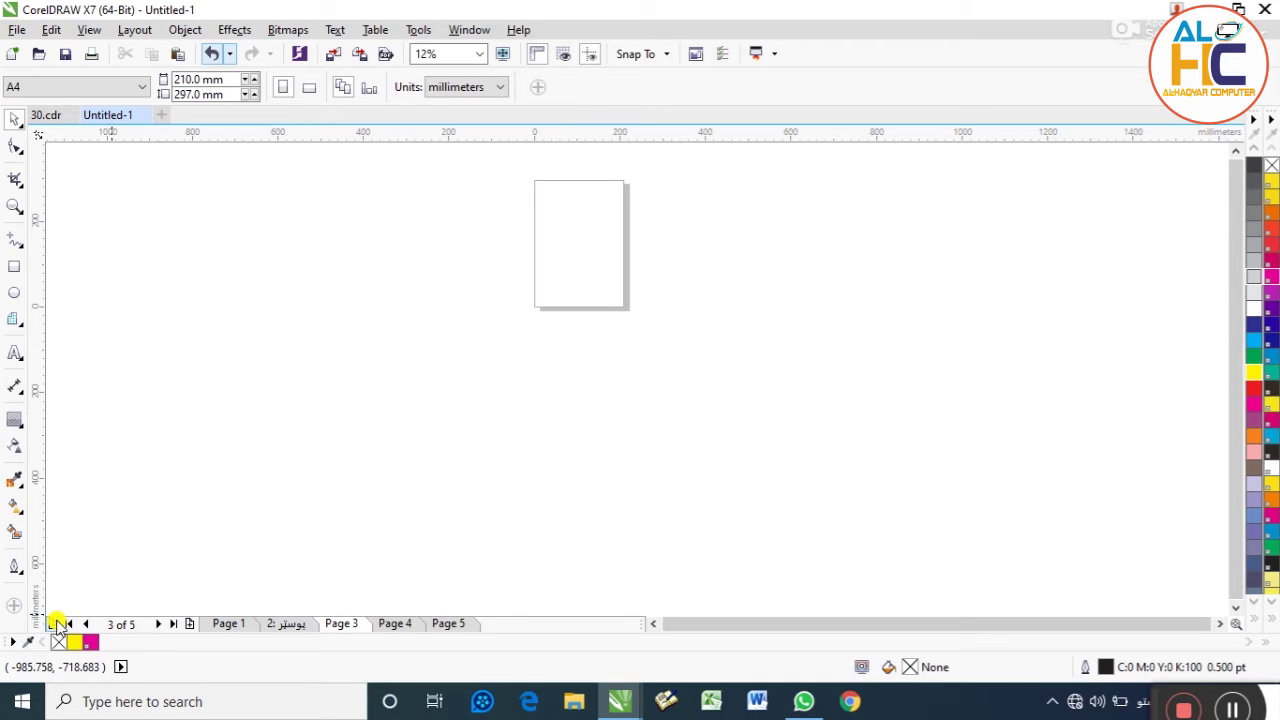
{"action": "left_click", "coordinate": [57, 623]}
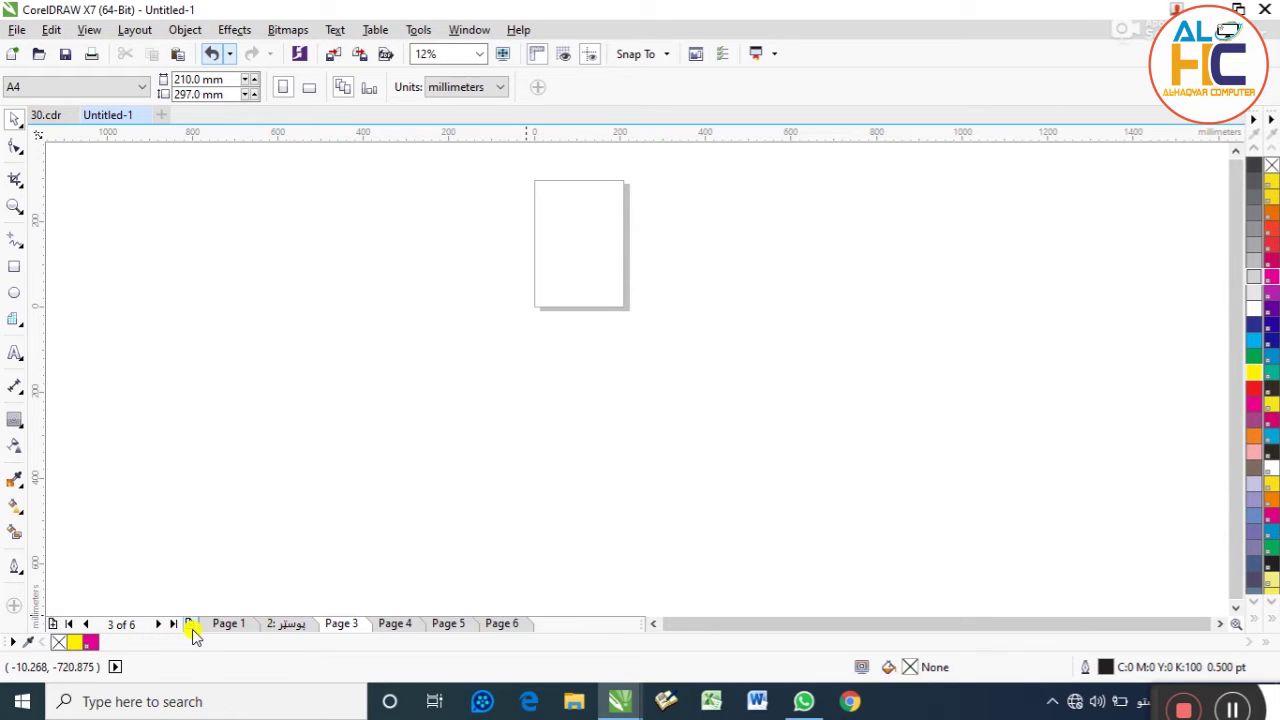
Switch to page 1 and insert page numbers on all pages of the document
{"action": "left_click", "coordinate": [97, 28]}
{"action": "mouse_move", "coordinate": [134, 29]}
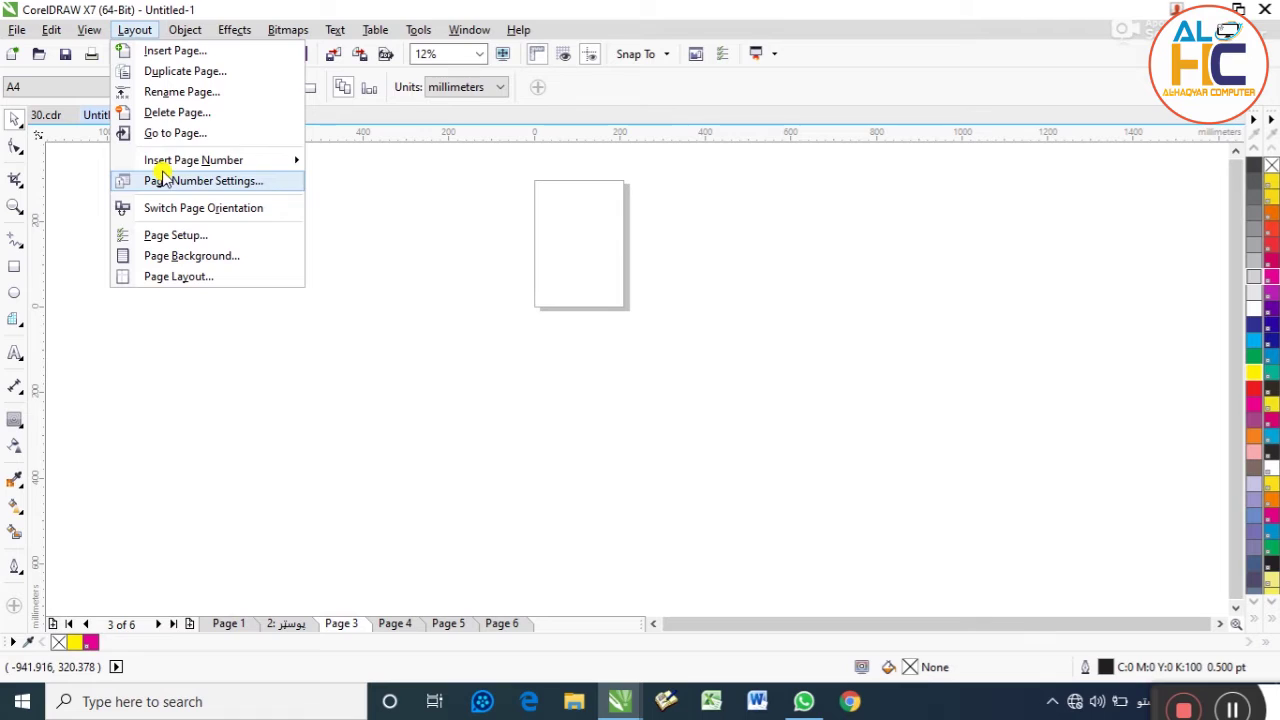
{"action": "mouse_move", "coordinate": [272, 158]}
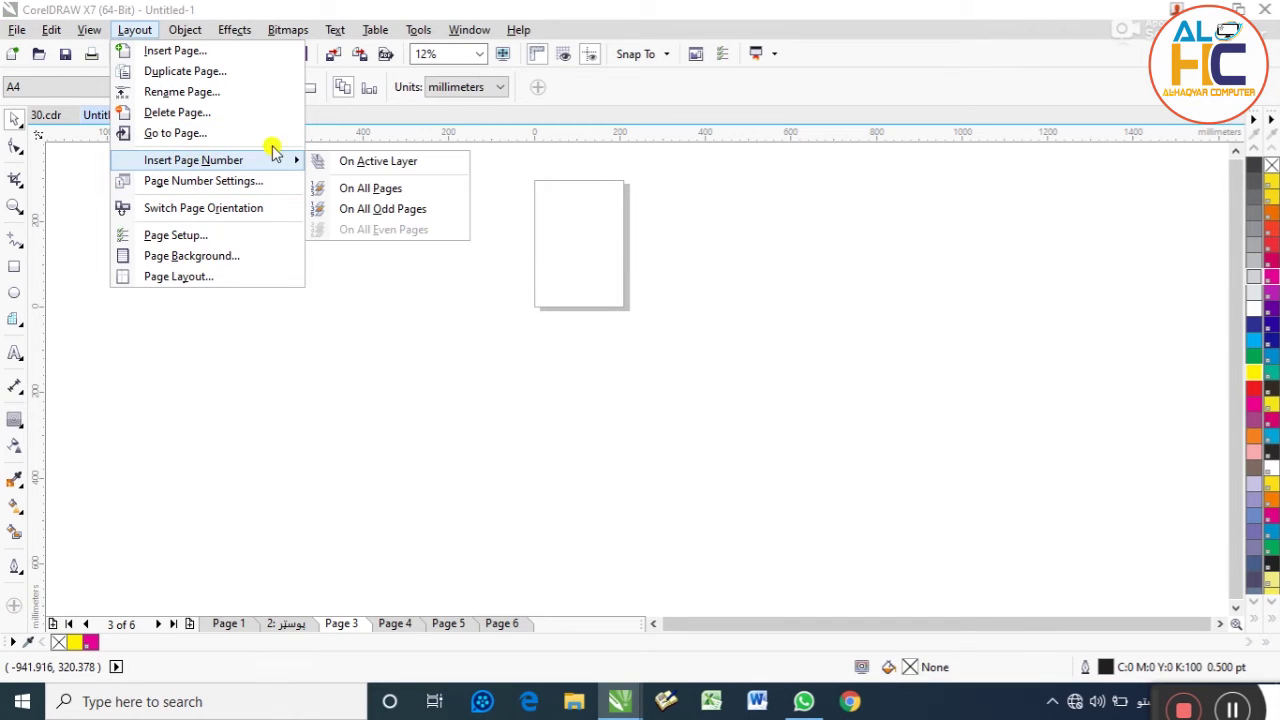
{"action": "left_click", "coordinate": [350, 163]}
{"action": "left_click", "coordinate": [228, 623]}
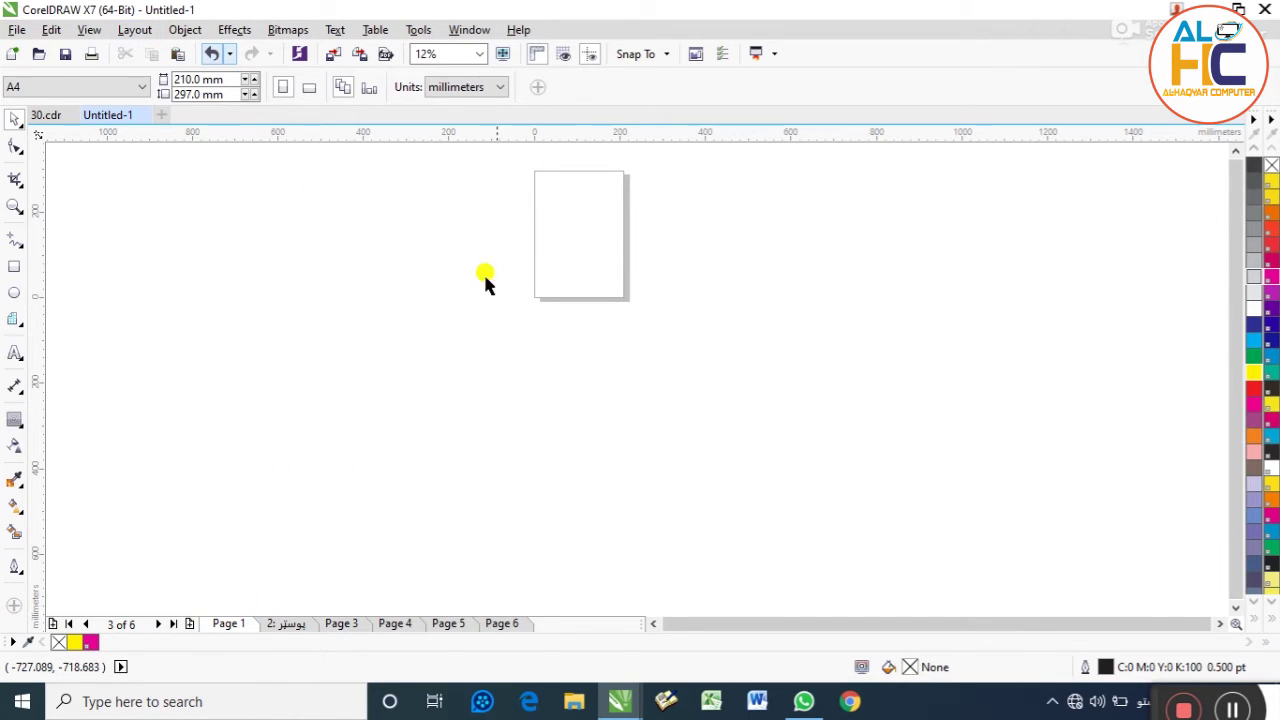
{"action": "scroll", "coordinate": [605, 225], "scroll_direction": "up", "scroll_amount": 3}
{"action": "left_click_drag", "start_coordinate": [250, 413], "coordinate": [780, 538]}
{"action": "left_click", "coordinate": [142, 31]}
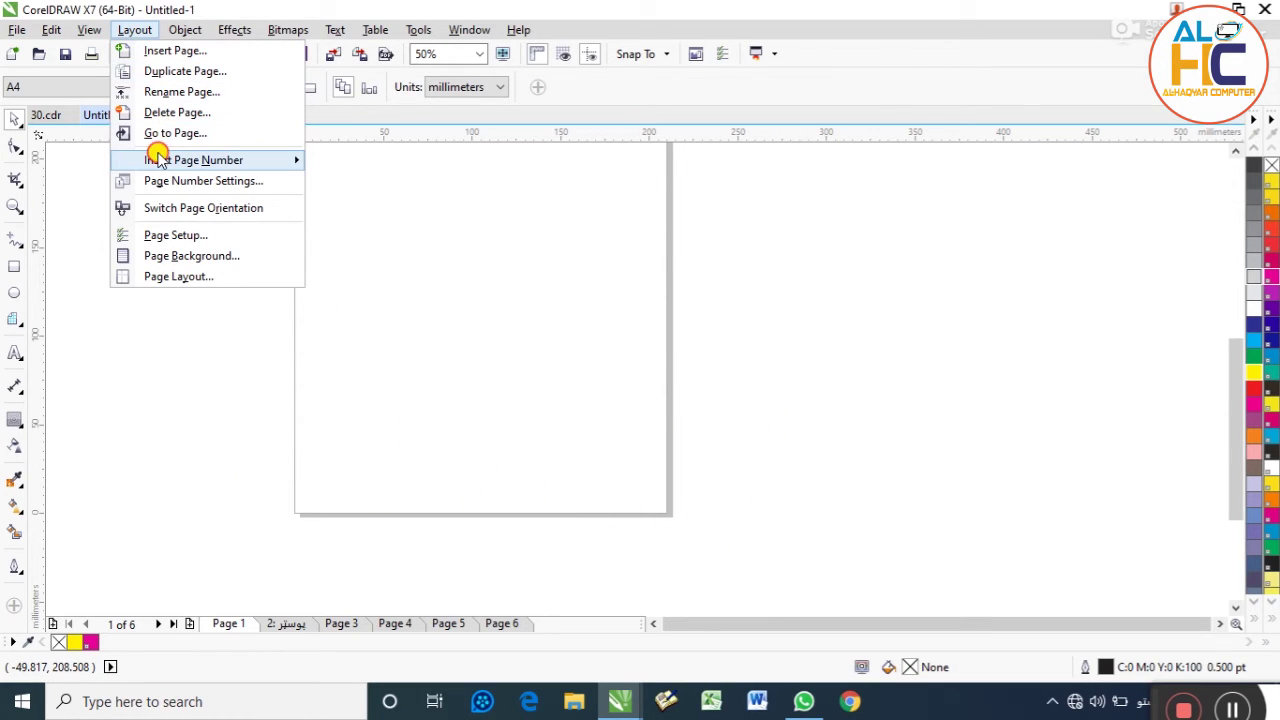
{"action": "mouse_move", "coordinate": [230, 166]}
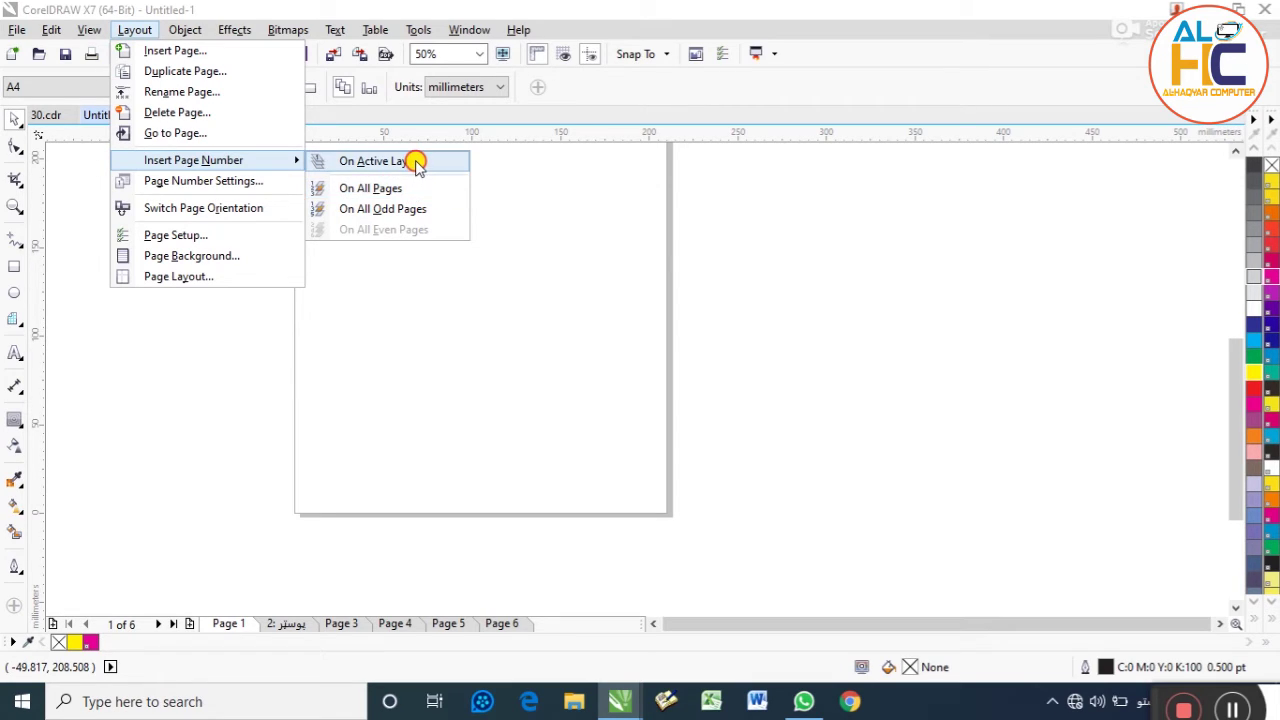
{"action": "left_click", "coordinate": [396, 191]}
{"action": "left_click", "coordinate": [500, 491]}
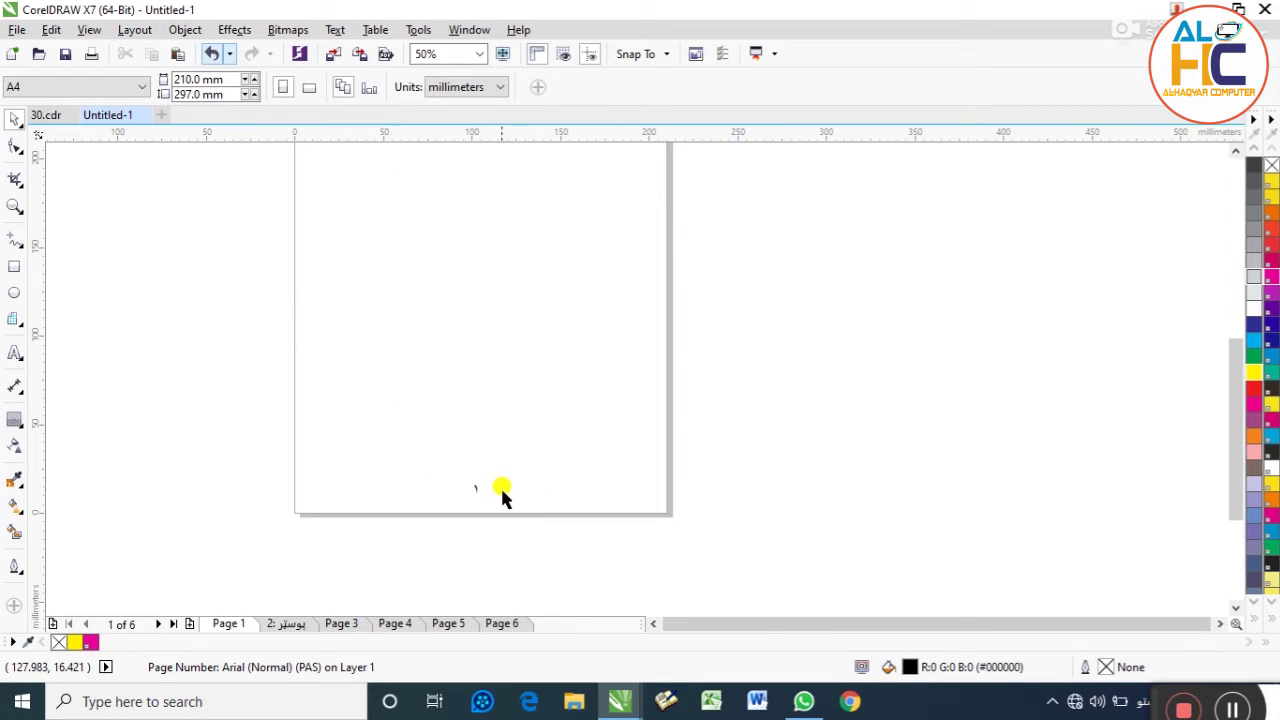
Select the page number at the foot of page 1 and browse the Arial font styles
{"action": "scroll", "coordinate": [469, 509], "scroll_direction": "up", "scroll_amount": 2}
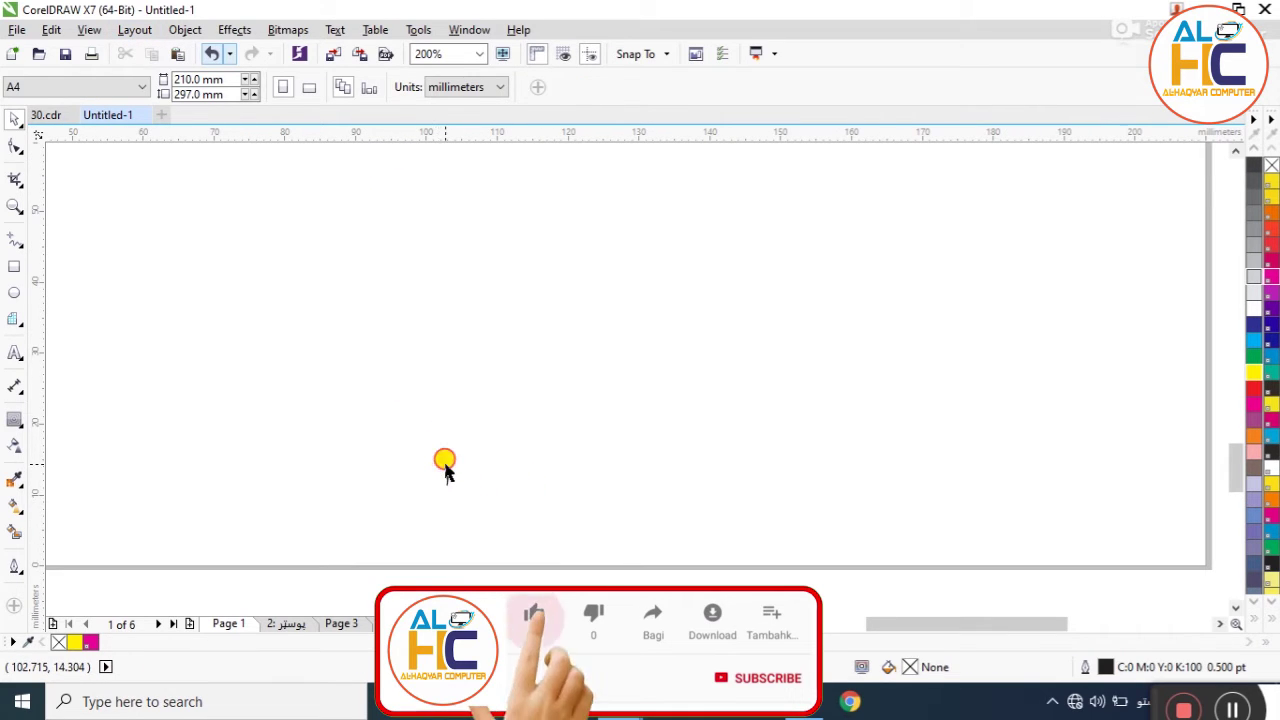
{"action": "left_click", "coordinate": [443, 466]}
{"action": "left_click", "coordinate": [297, 88]}
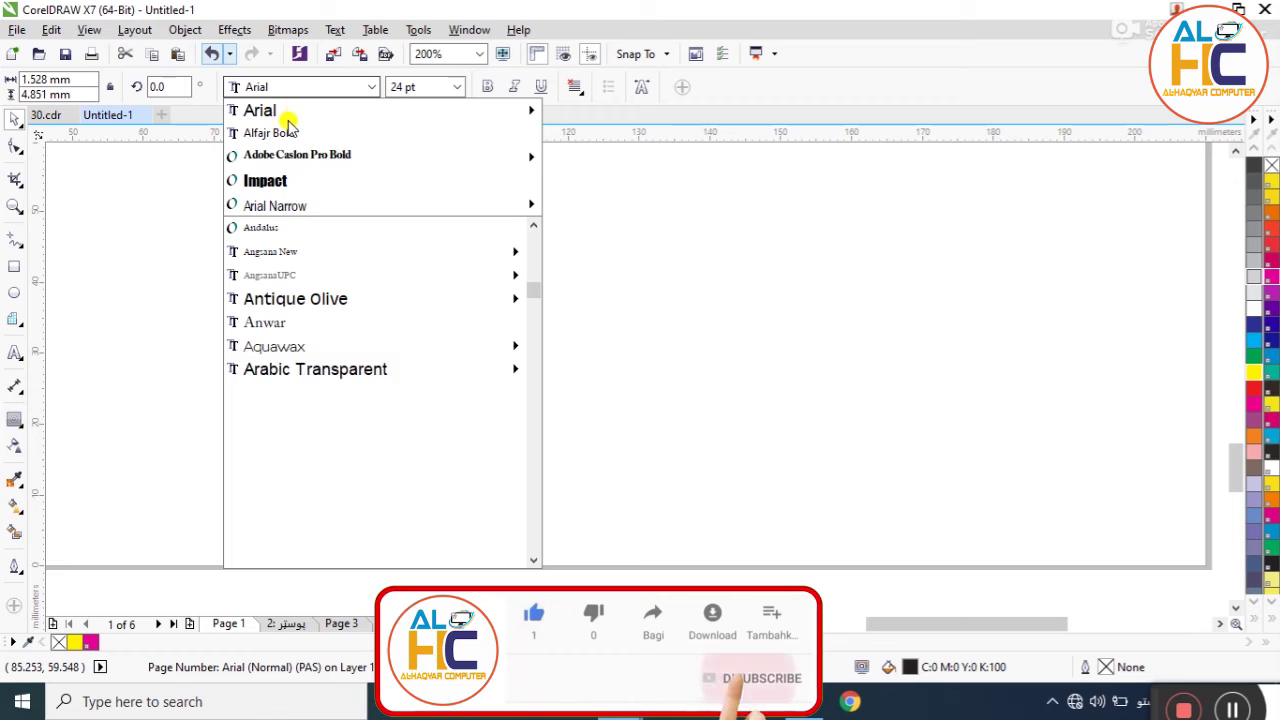
{"action": "mouse_move", "coordinate": [300, 110]}
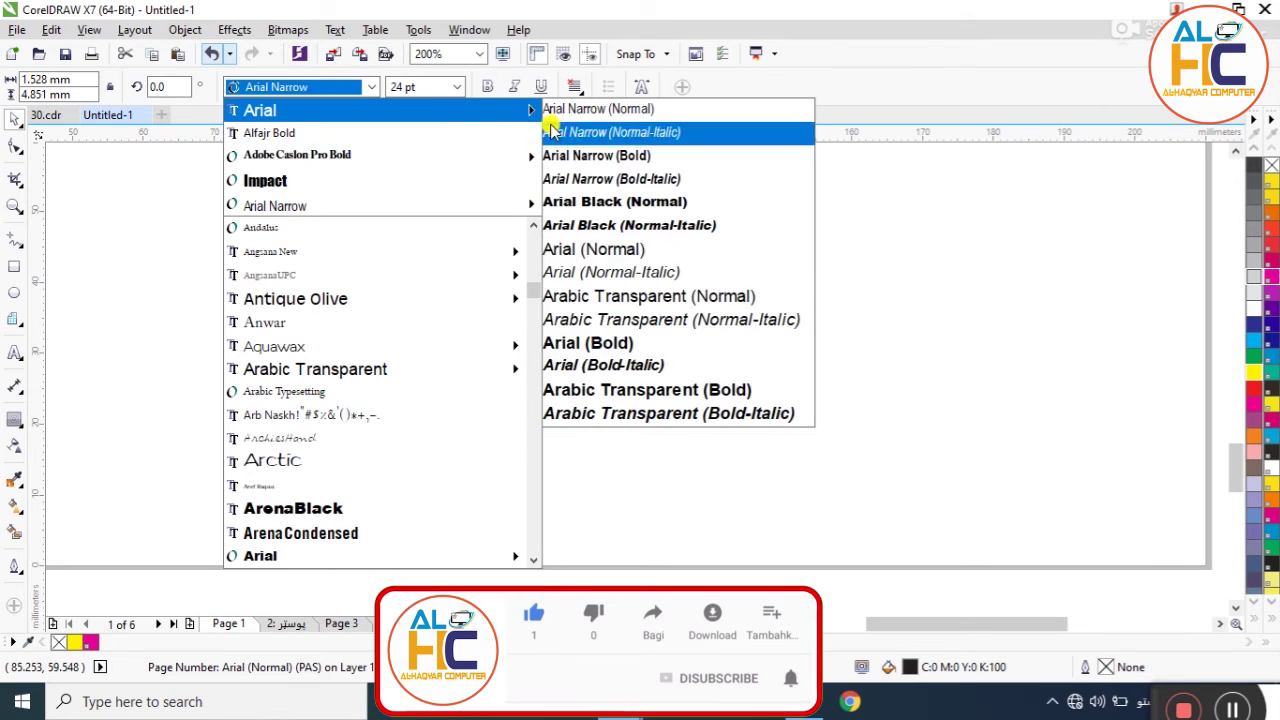
{"action": "left_click", "coordinate": [549, 343]}
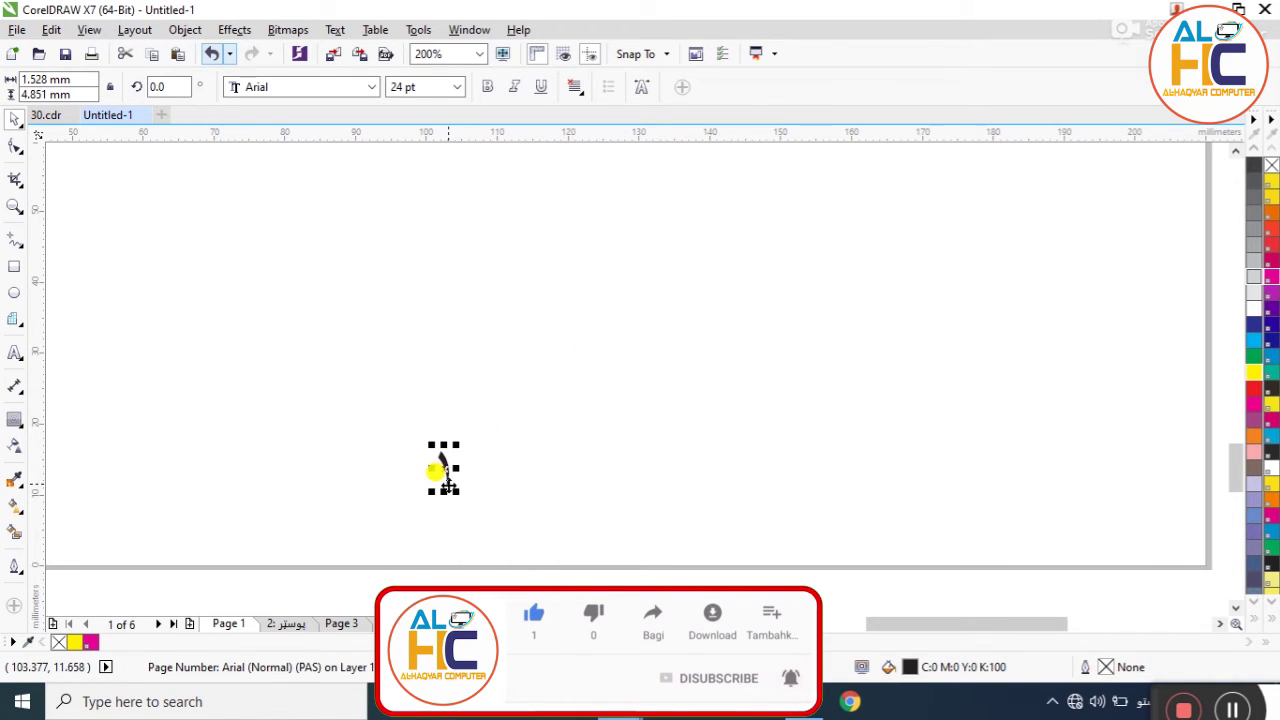
Check the page number on each page from the پوسټر page to page 6 and return to page 1
{"action": "left_click", "coordinate": [290, 623]}
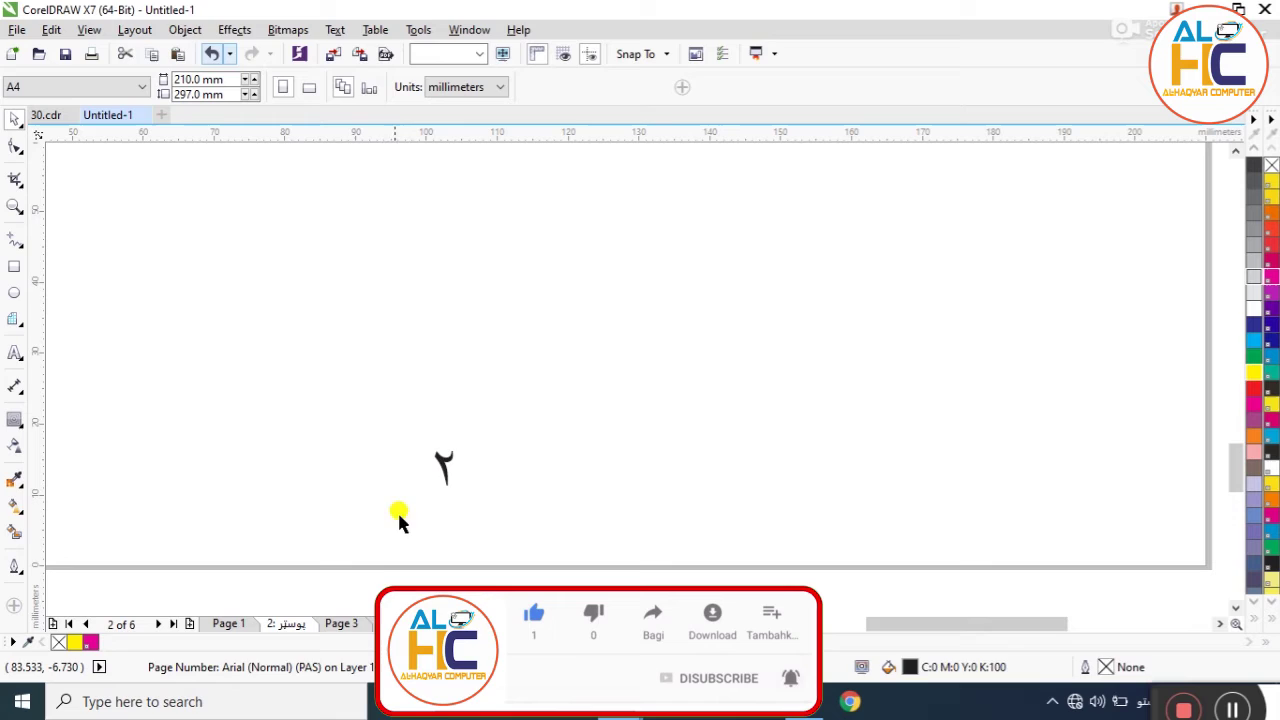
{"action": "left_click", "coordinate": [341, 623]}
{"action": "left_click", "coordinate": [418, 626]}
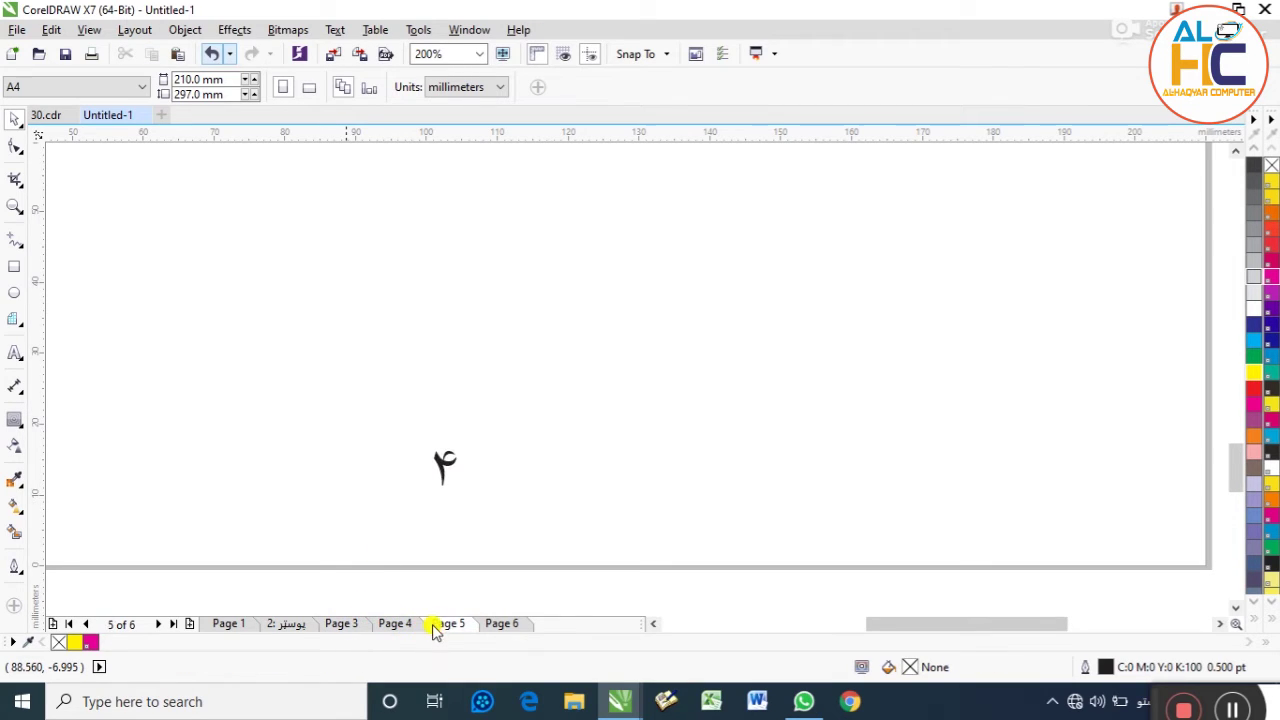
{"action": "left_click", "coordinate": [440, 623]}
{"action": "left_click", "coordinate": [502, 623]}
{"action": "left_click", "coordinate": [232, 628]}
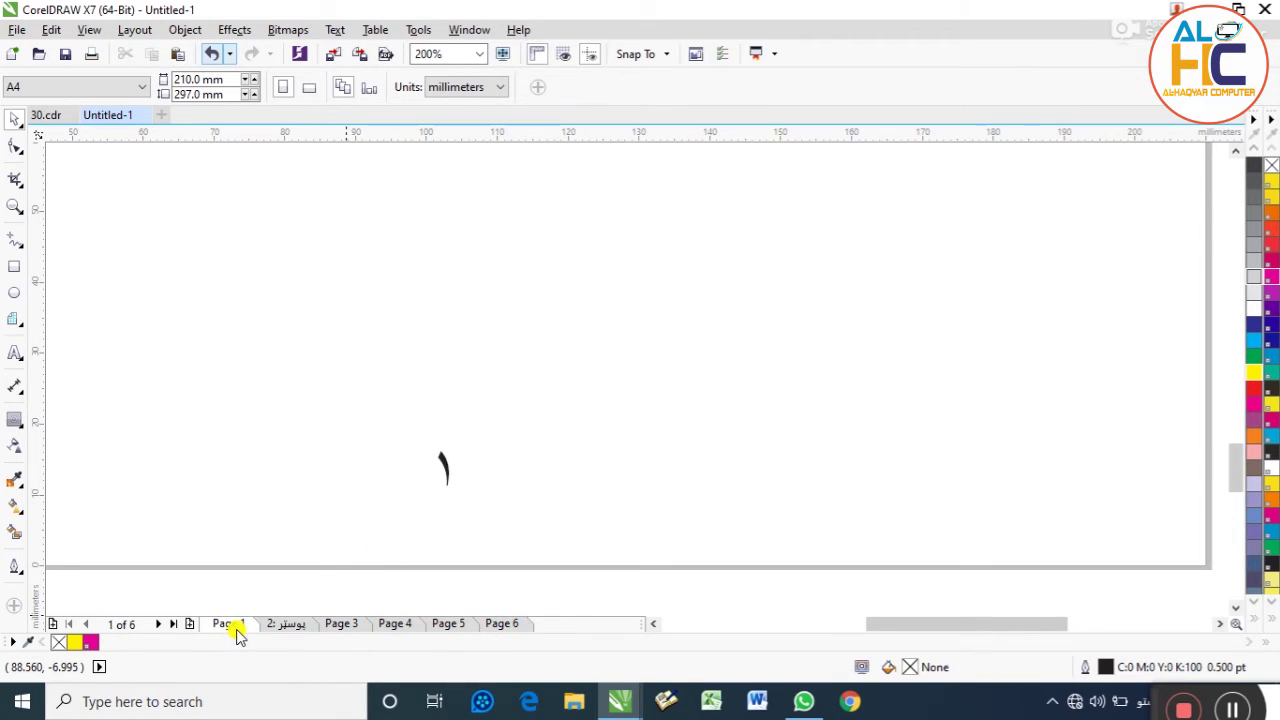
Delete the page number on page 1 and insert page numbers on all odd pages instead
{"action": "left_click", "coordinate": [447, 463]}
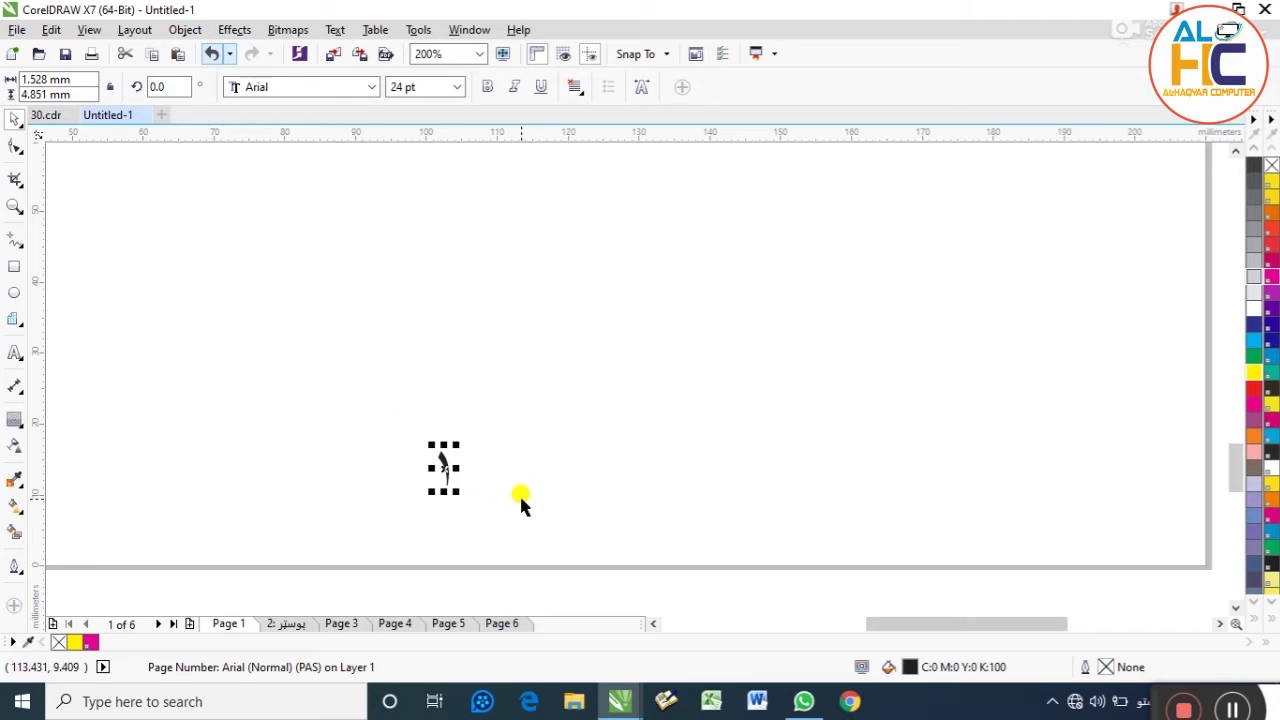
{"action": "key", "text": "Delete"}
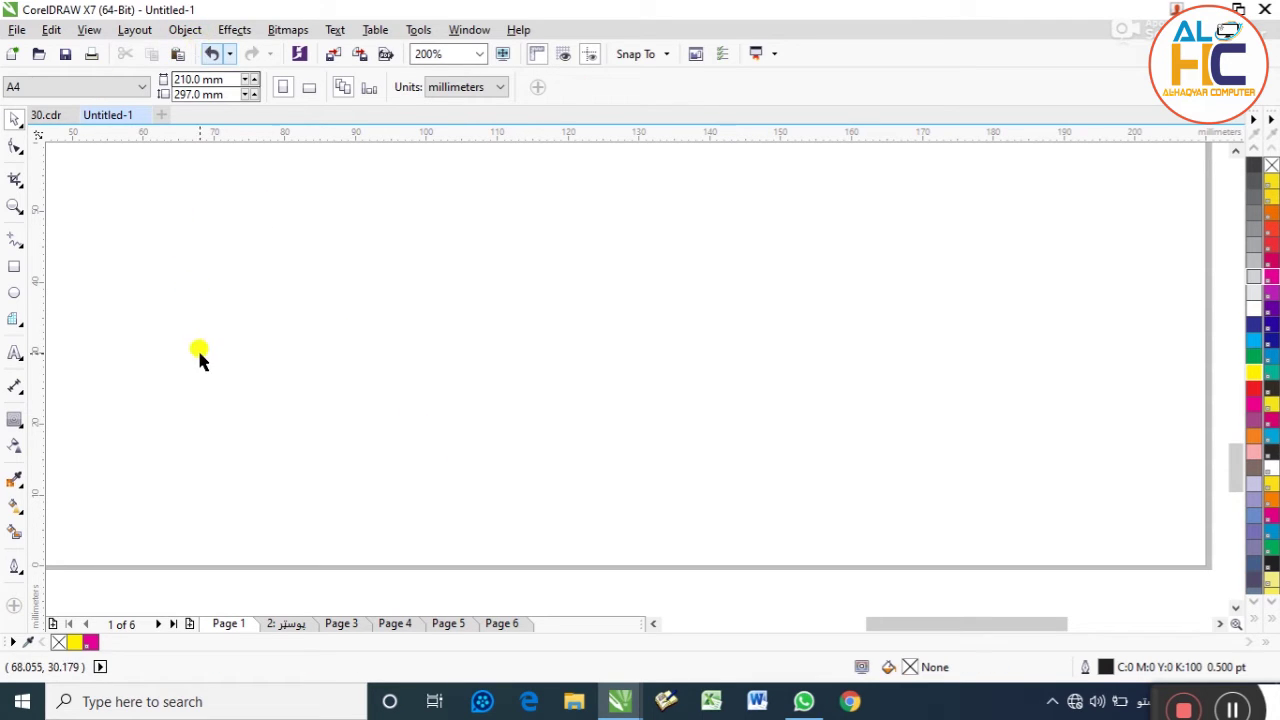
{"action": "left_click", "coordinate": [184, 32]}
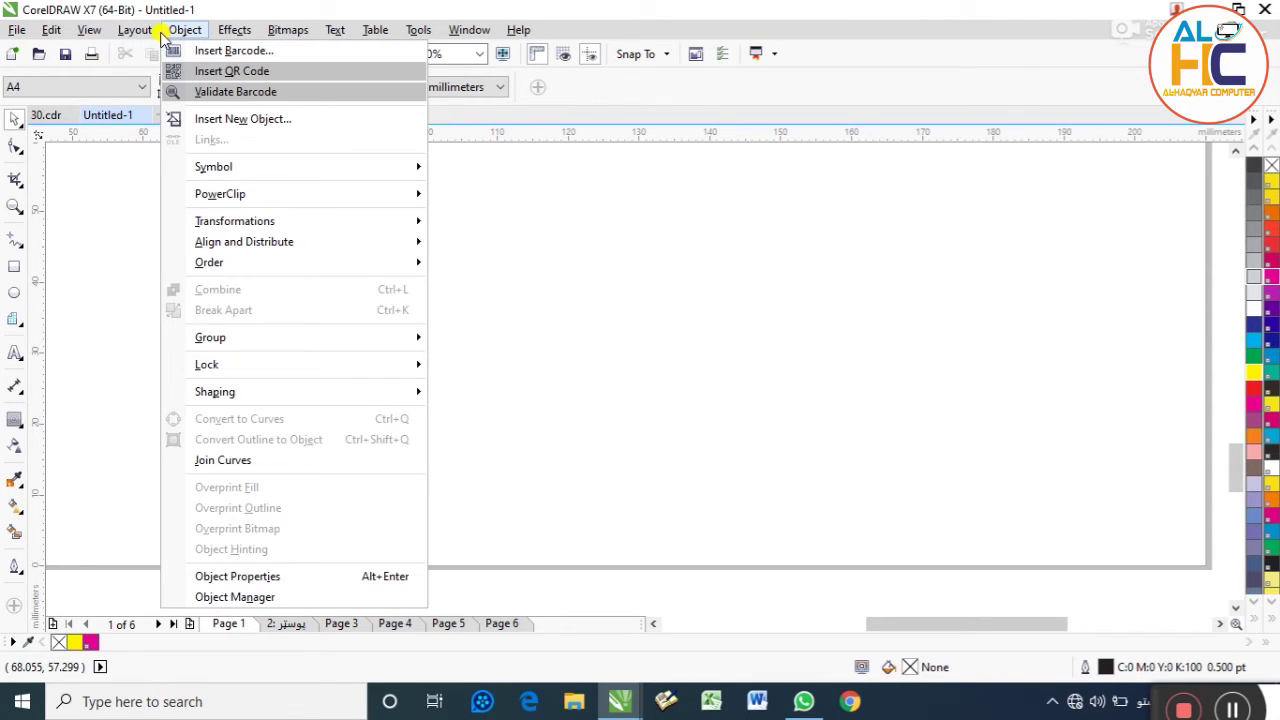
{"action": "mouse_move", "coordinate": [120, 30]}
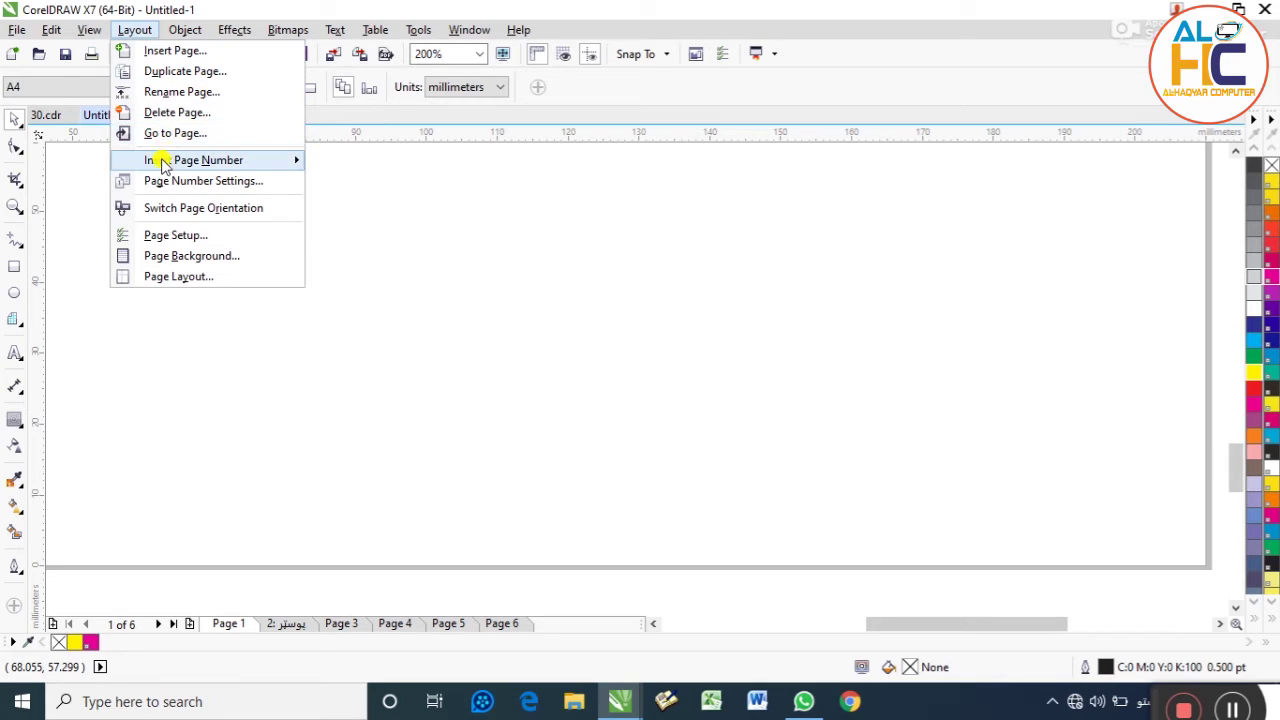
{"action": "mouse_move", "coordinate": [165, 163]}
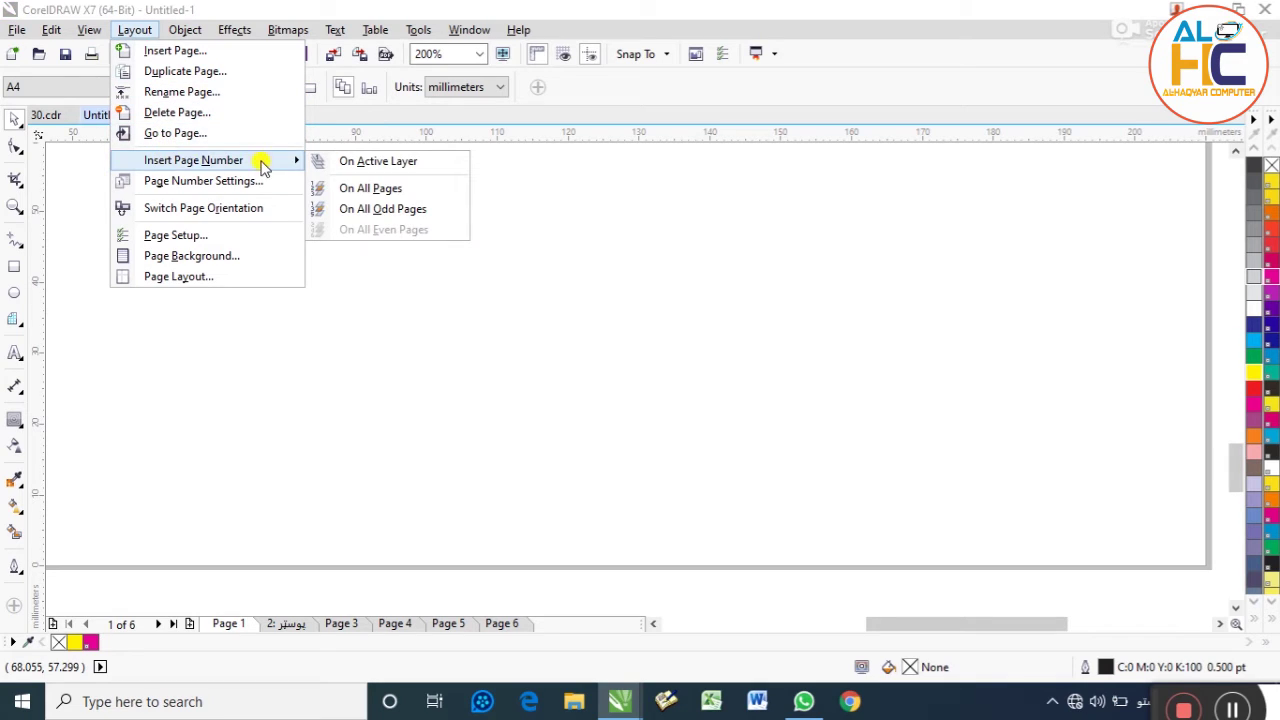
{"action": "left_click", "coordinate": [383, 218]}
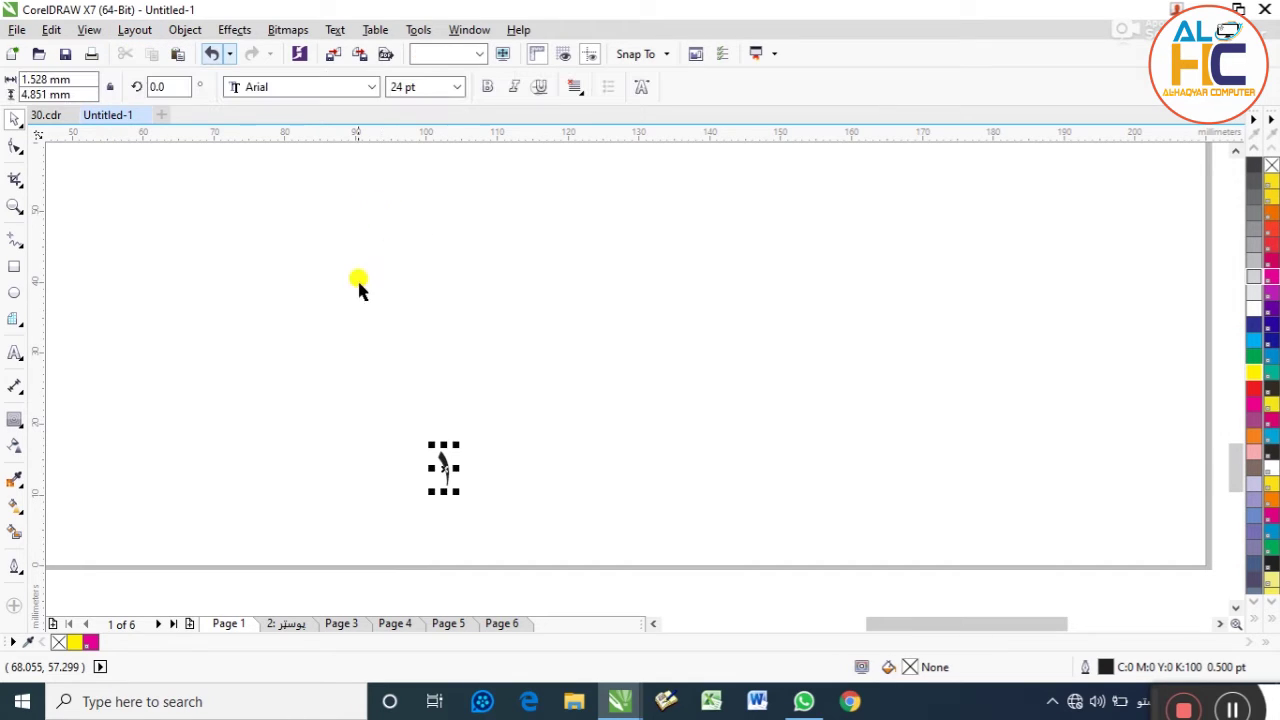
{"action": "left_click", "coordinate": [391, 497]}
Check the پوسټر page for a page number and return to the one on page 1
{"action": "left_click", "coordinate": [289, 623]}
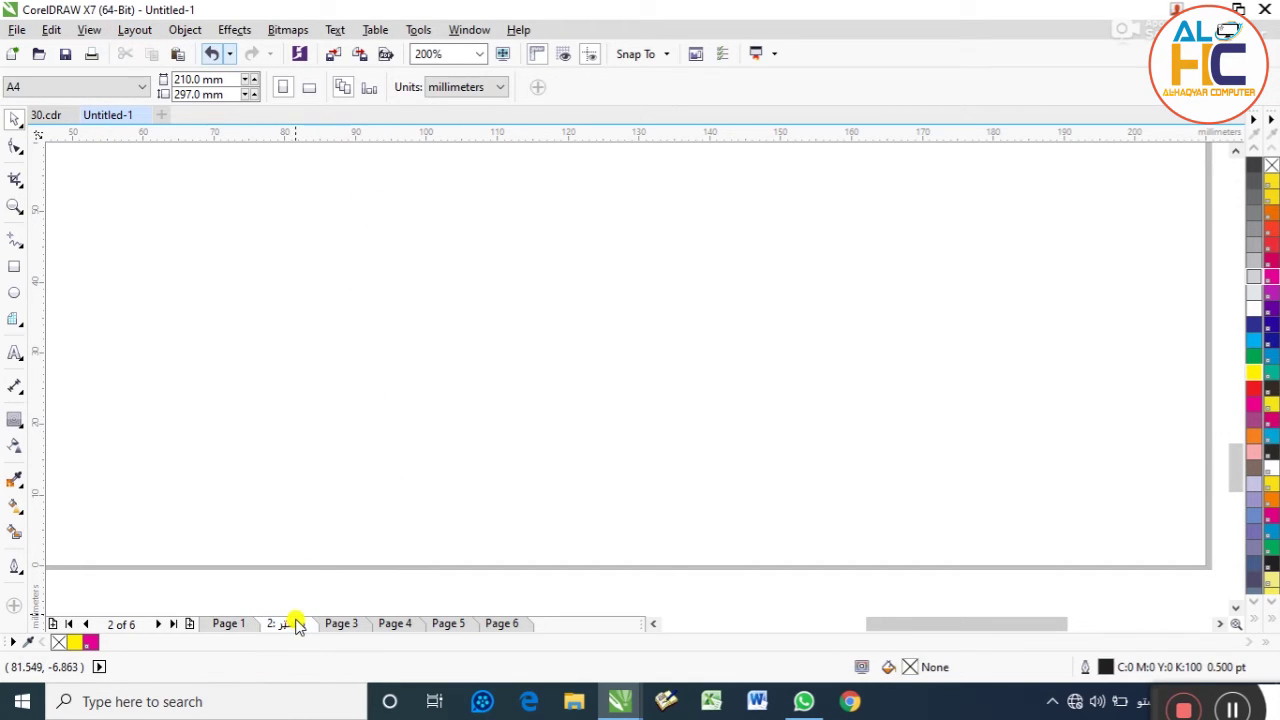
{"action": "left_click", "coordinate": [240, 621]}
{"action": "left_click", "coordinate": [371, 489]}
{"action": "left_click", "coordinate": [434, 414]}
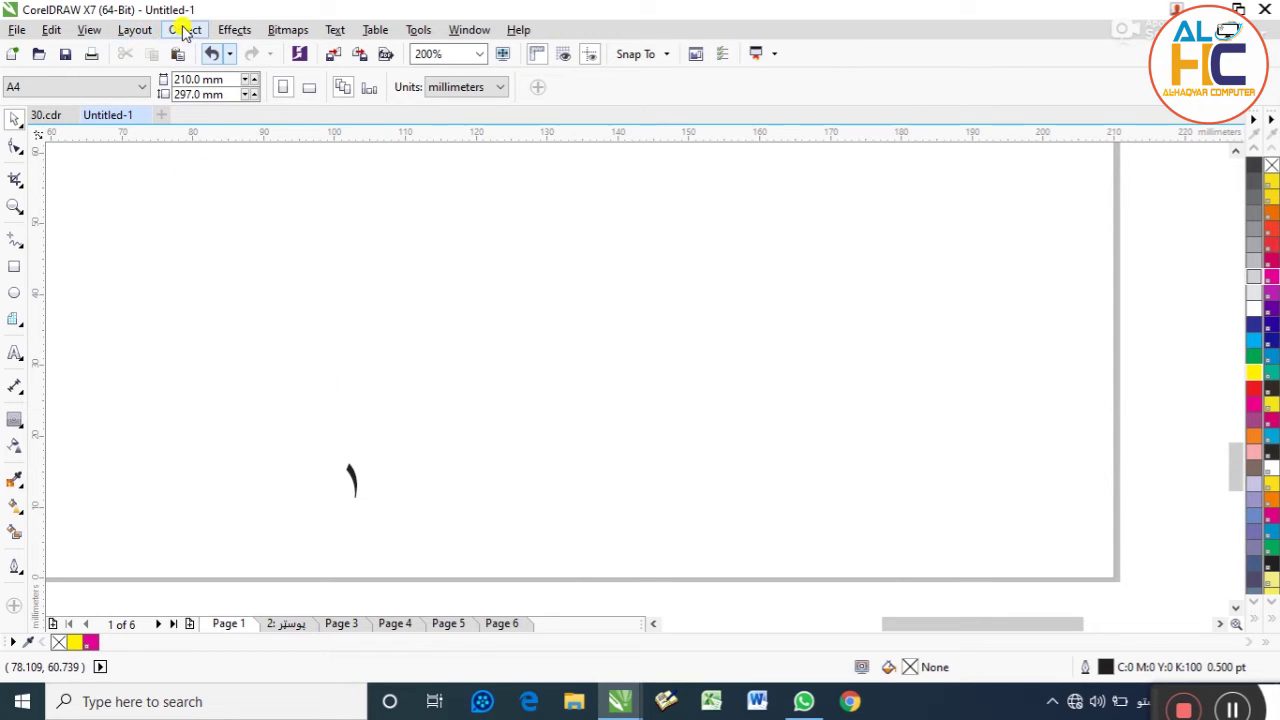
Switch the page orientation to landscape and select the page number below page 1
{"action": "left_click", "coordinate": [136, 30]}
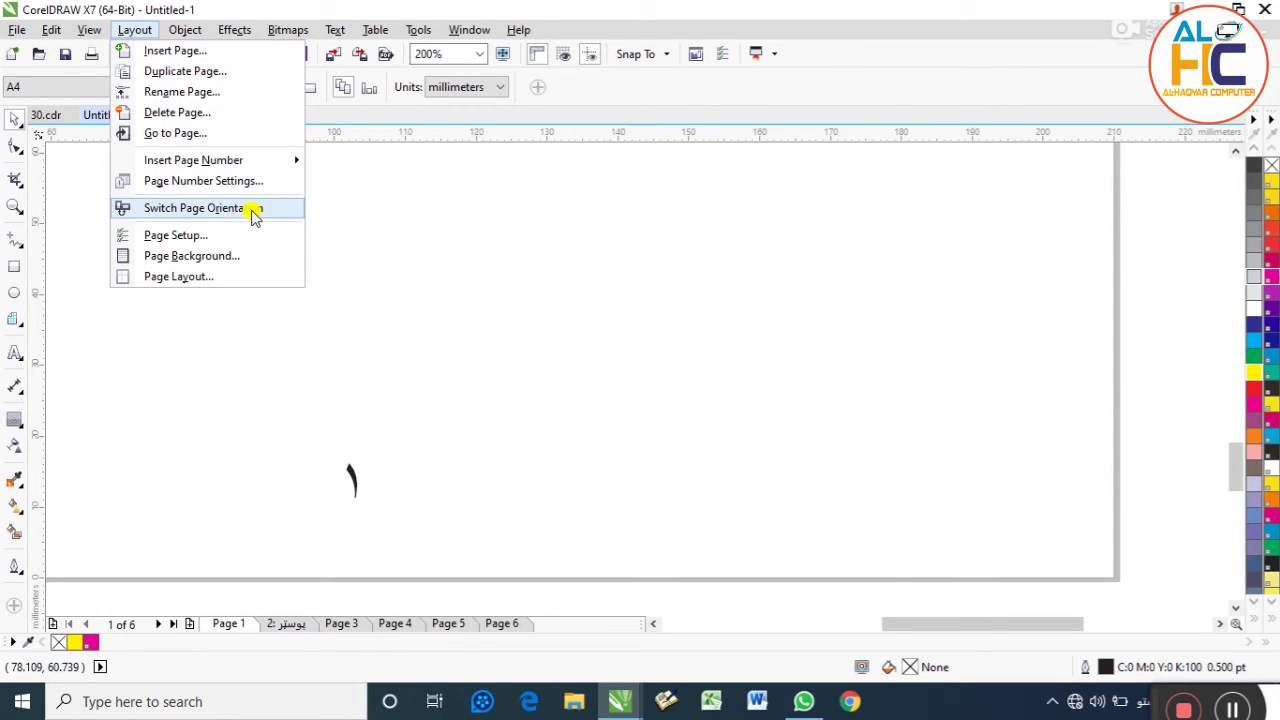
{"action": "left_click", "coordinate": [230, 208]}
{"action": "scroll", "coordinate": [395, 370], "scroll_direction": "down", "scroll_amount": 4}
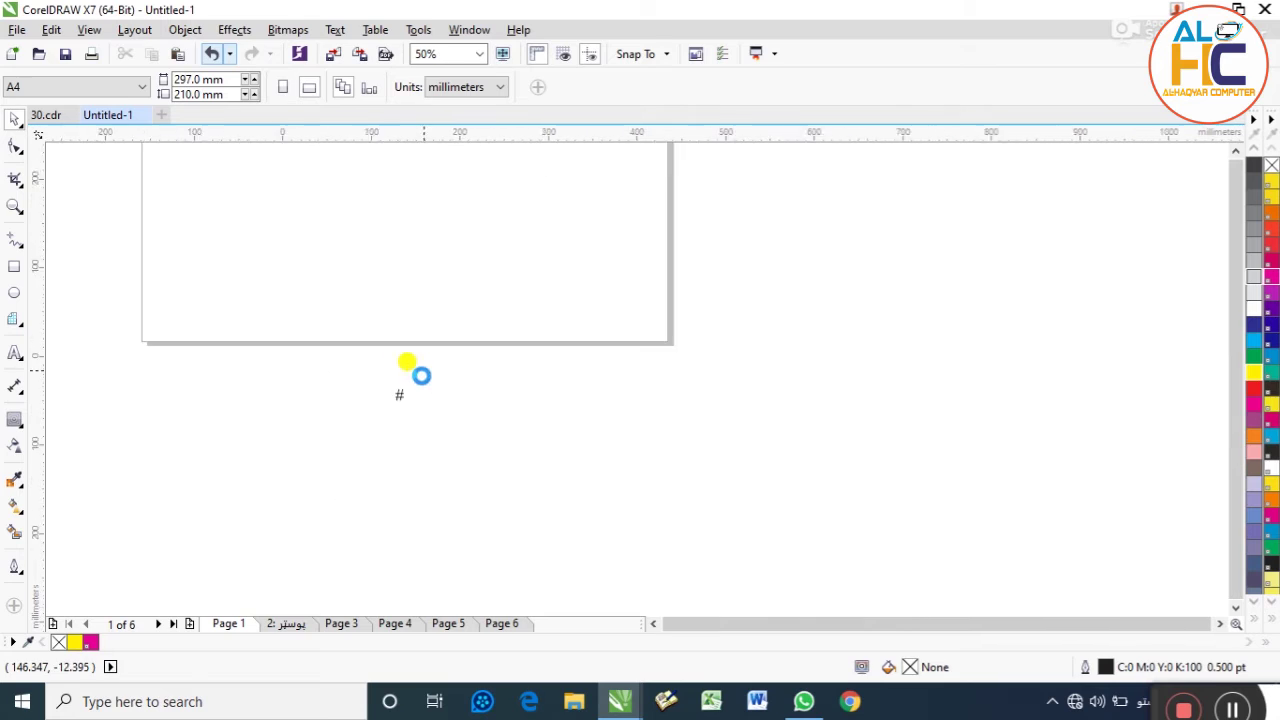
{"action": "left_click", "coordinate": [389, 372]}
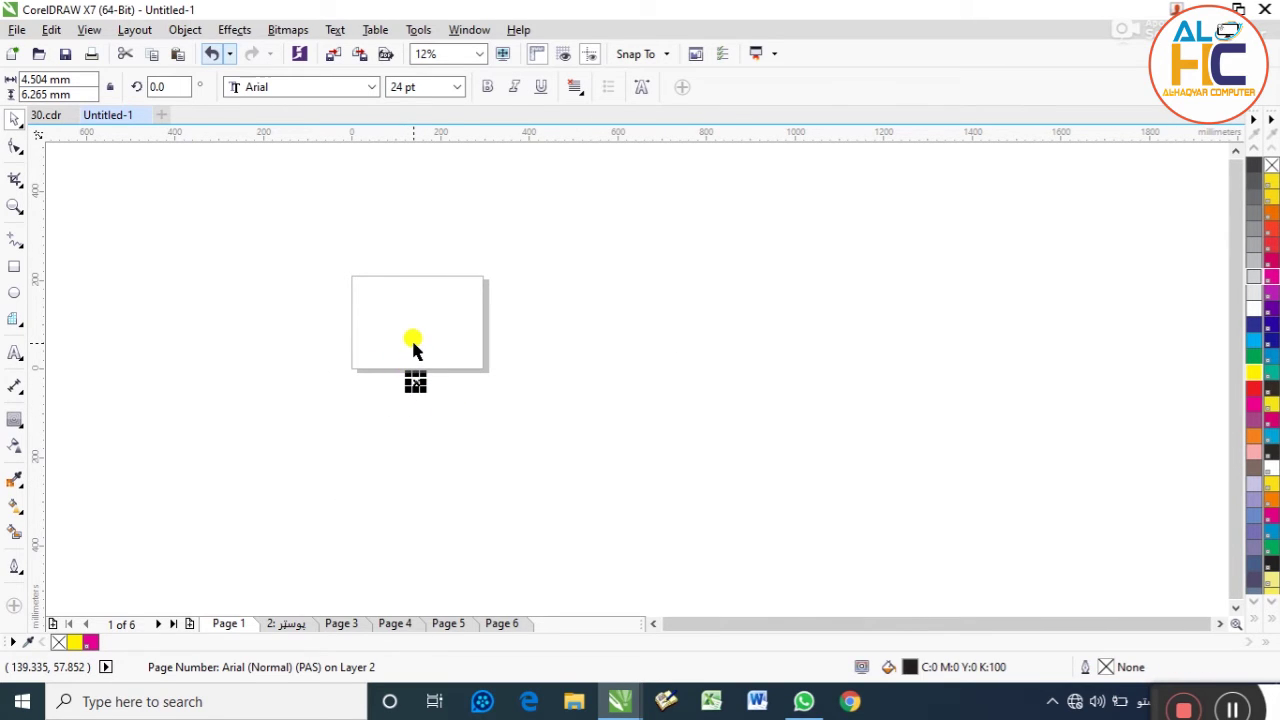
{"action": "scroll", "coordinate": [413, 342], "scroll_direction": "up", "scroll_amount": 1}
View the پوسټر page and page 3 in landscape orientation and return to page 1
{"action": "left_click", "coordinate": [286, 622]}
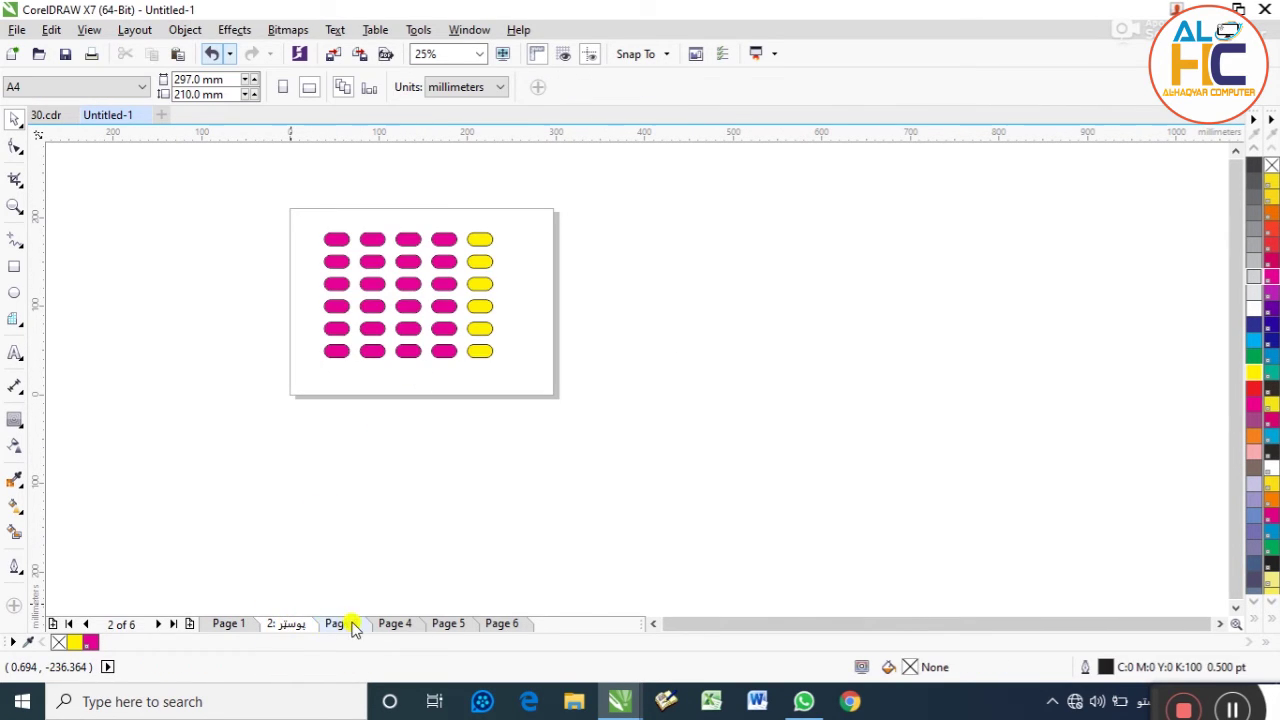
{"action": "left_click", "coordinate": [341, 622]}
{"action": "left_click", "coordinate": [298, 622]}
{"action": "left_click", "coordinate": [232, 622]}
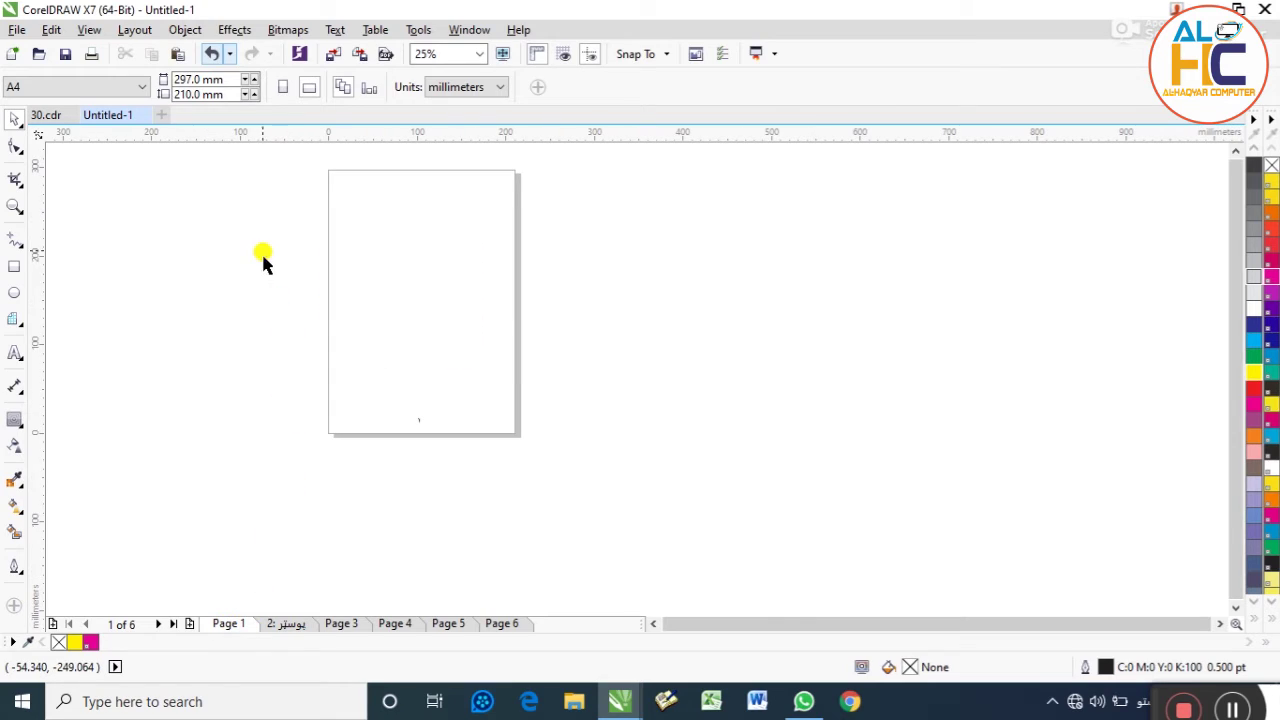
Switch the page orientation to landscape with Switch Page Orientation and set it back to portrait
{"action": "left_click", "coordinate": [130, 30]}
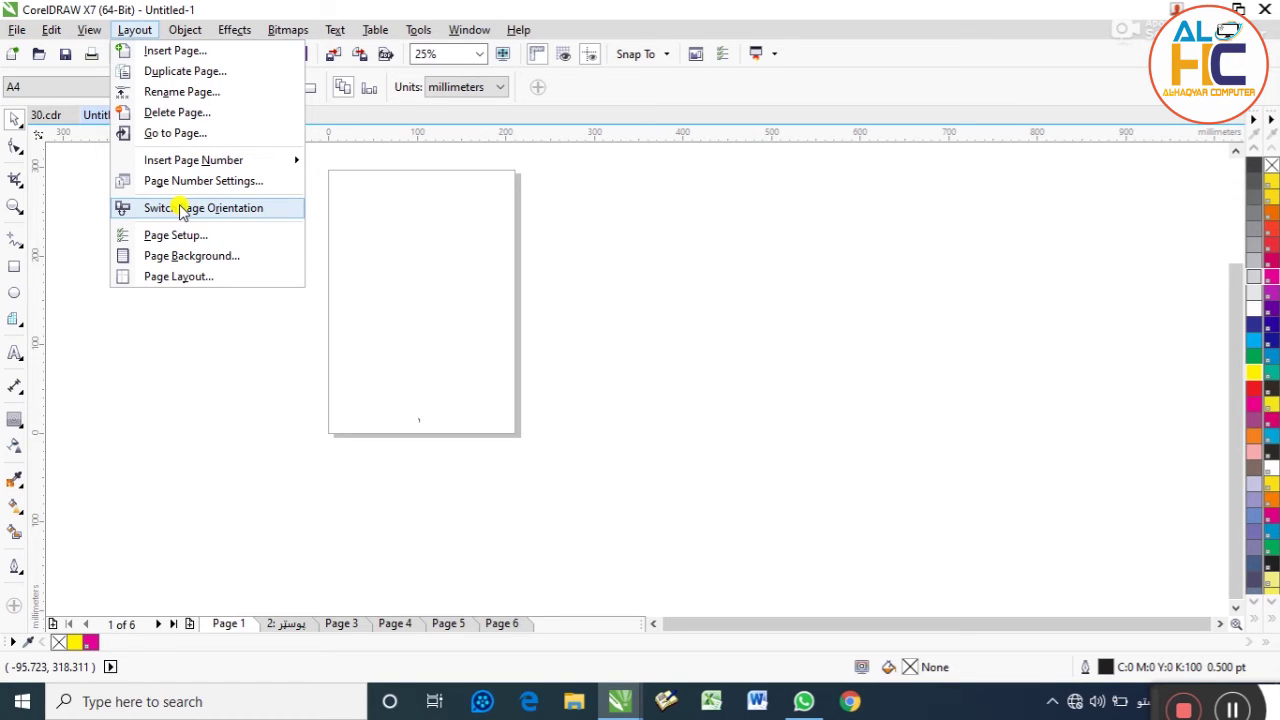
{"action": "left_click", "coordinate": [183, 208]}
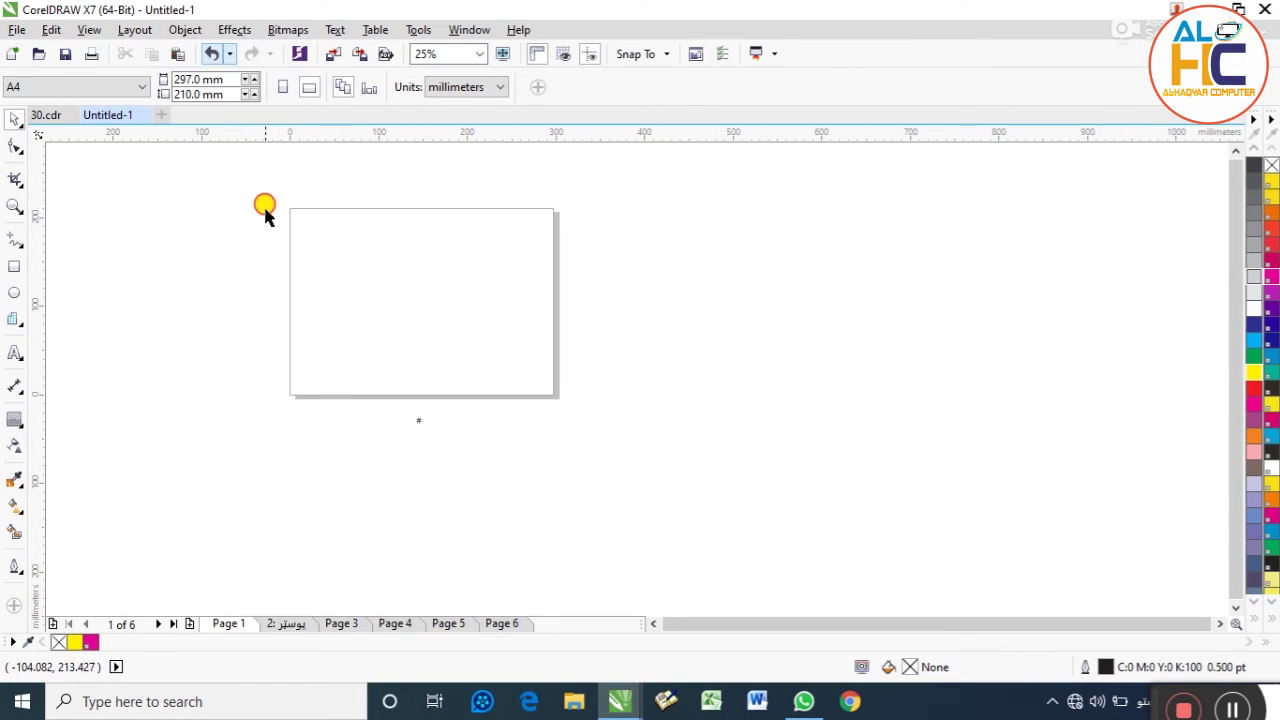
{"action": "left_click", "coordinate": [283, 88]}
{"action": "left_click", "coordinate": [308, 88]}
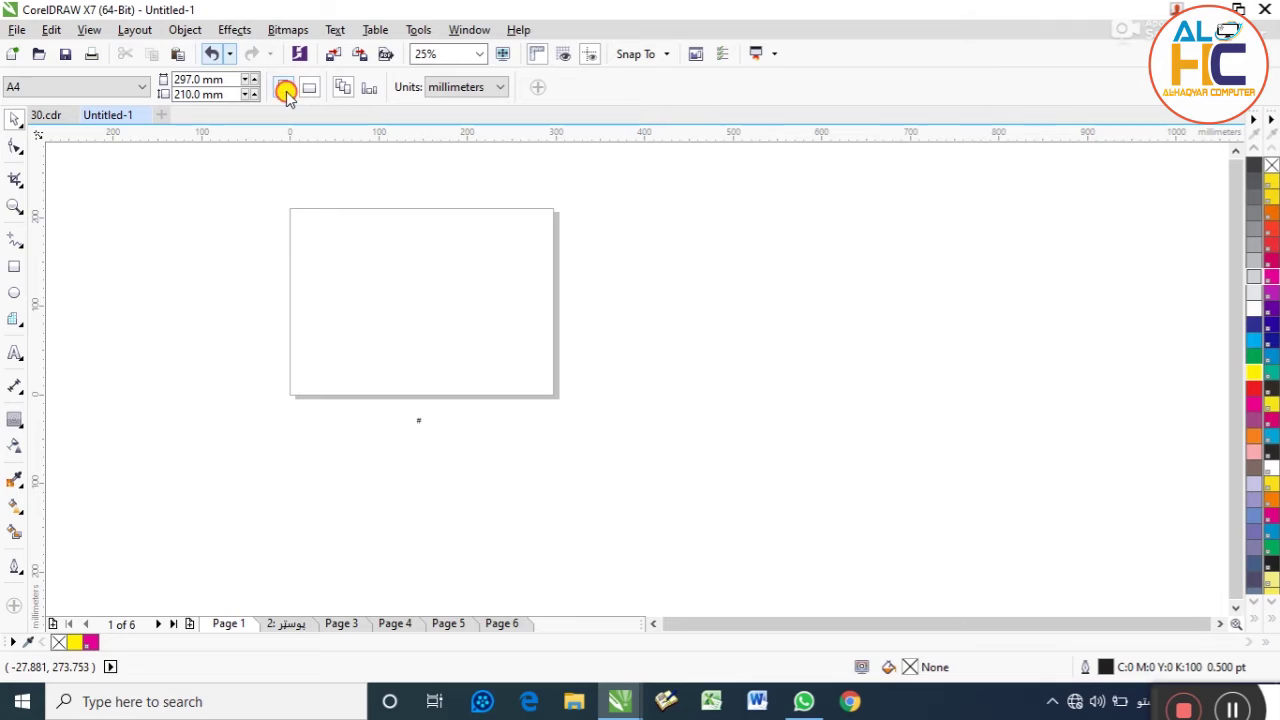
{"action": "left_click", "coordinate": [285, 88]}
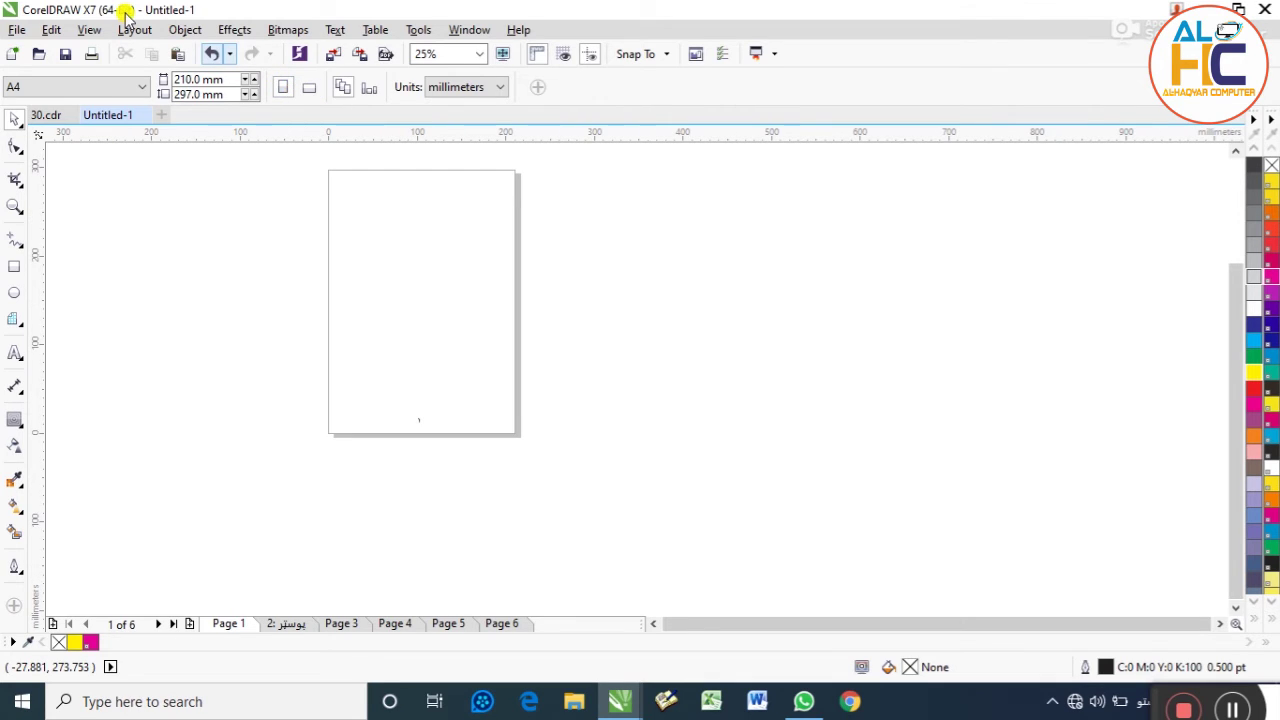
Open Page Setup, examine the page size, resolution and bleed options, and accept them as they are
{"action": "left_click", "coordinate": [146, 30]}
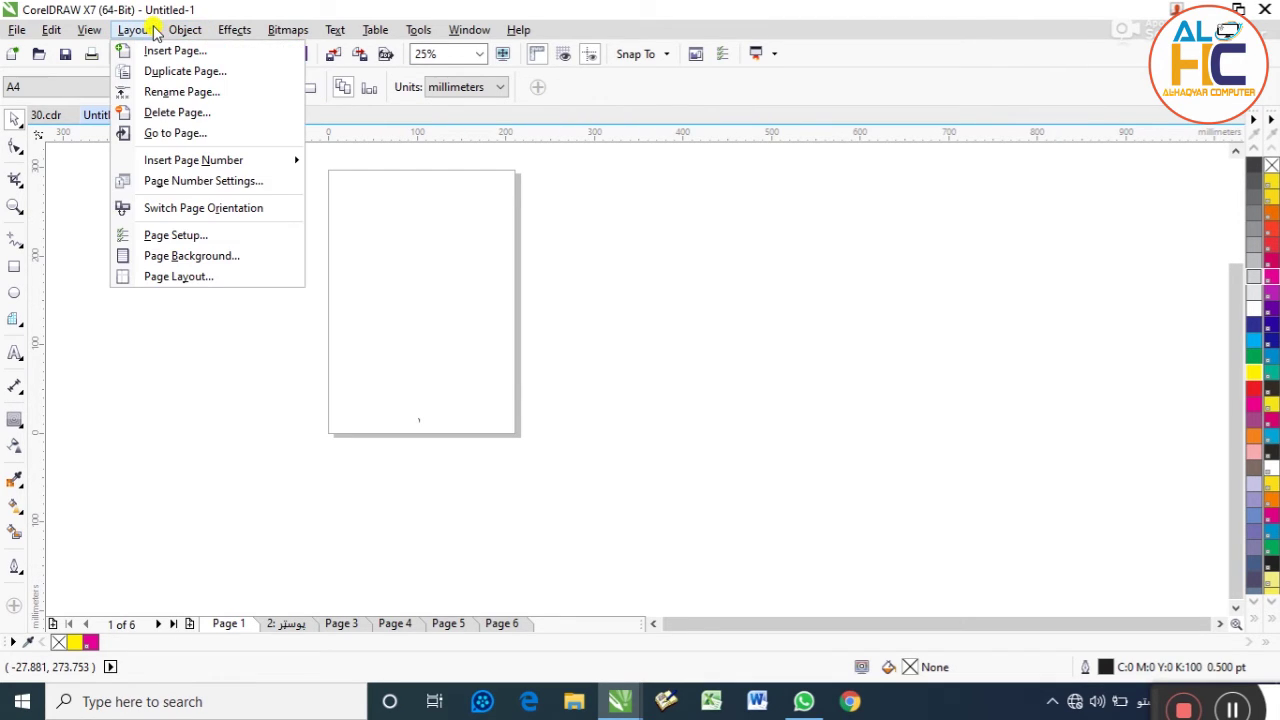
{"action": "left_click", "coordinate": [174, 240]}
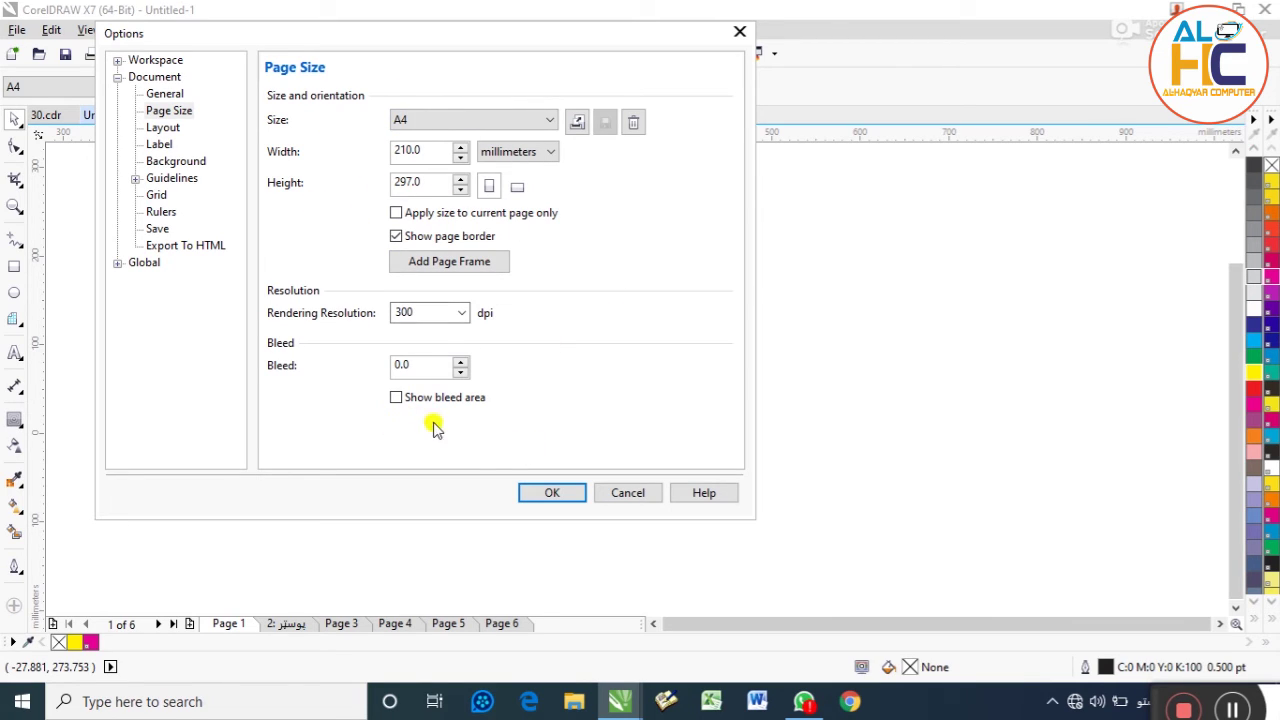
{"action": "left_click", "coordinate": [545, 494]}
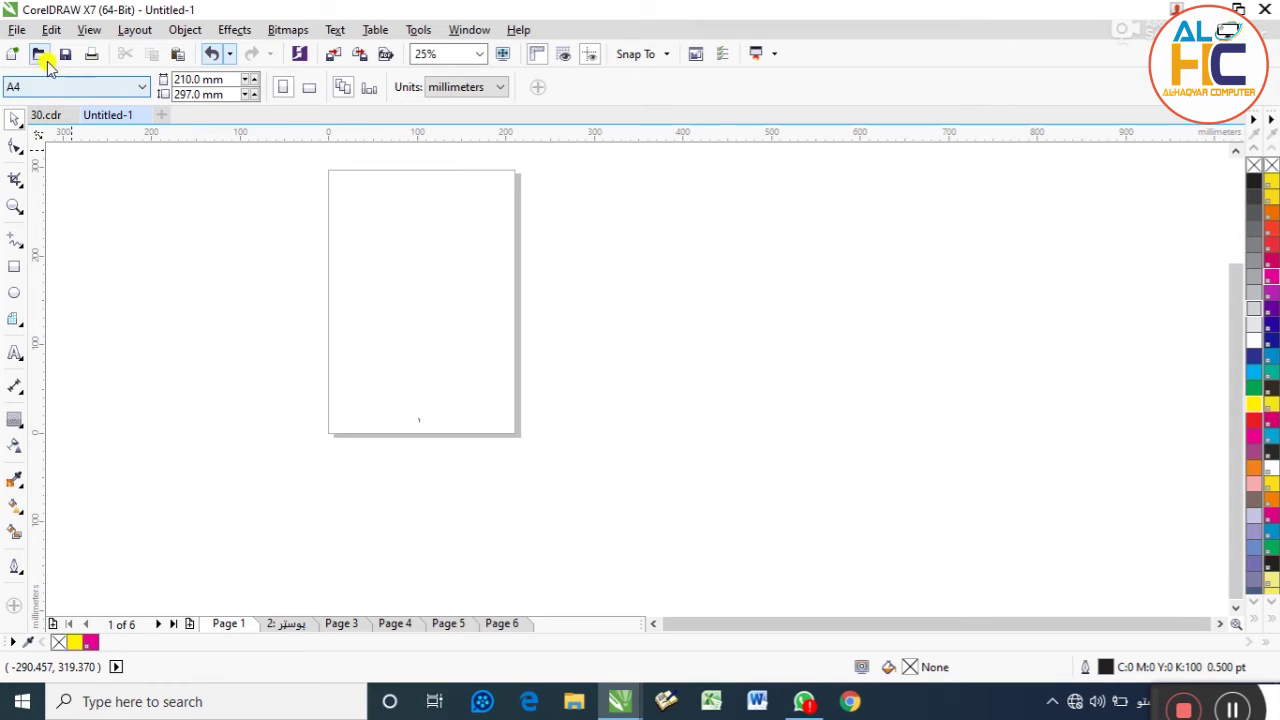
{"action": "left_click", "coordinate": [142, 87]}
{"action": "left_click", "coordinate": [175, 135]}
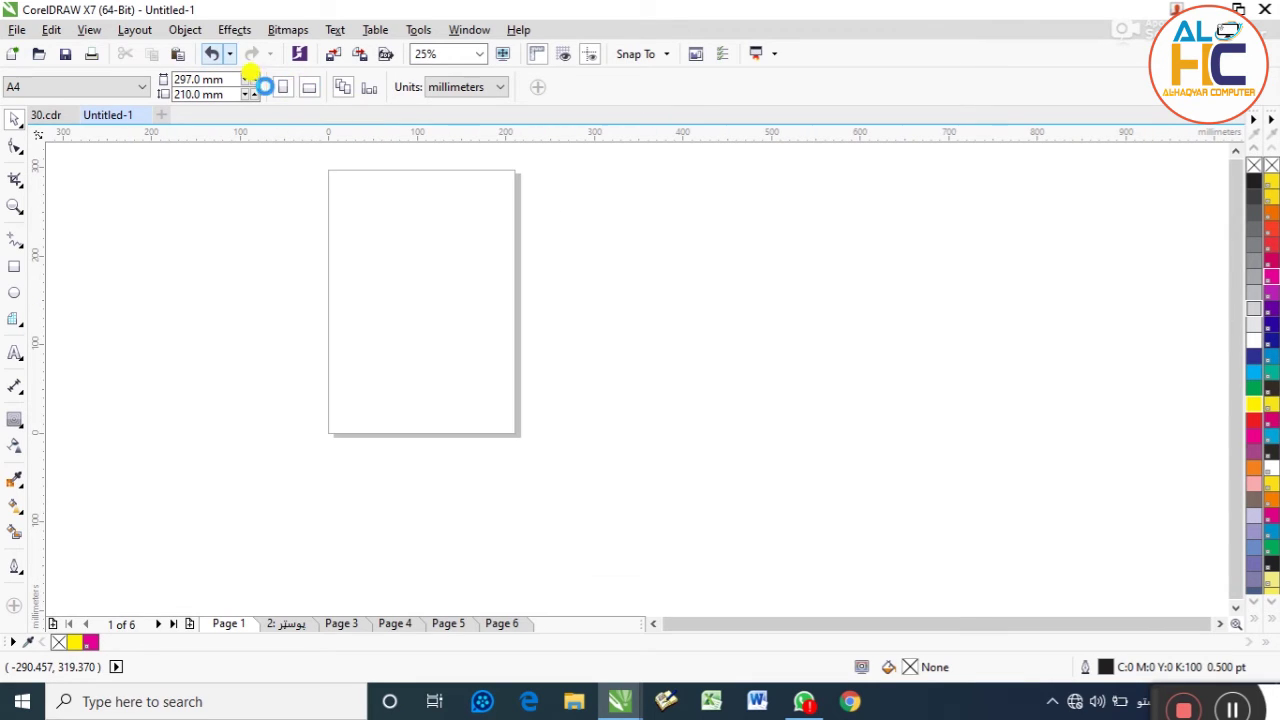
Set the page background to solid yellow and undo it
{"action": "left_click", "coordinate": [134, 30]}
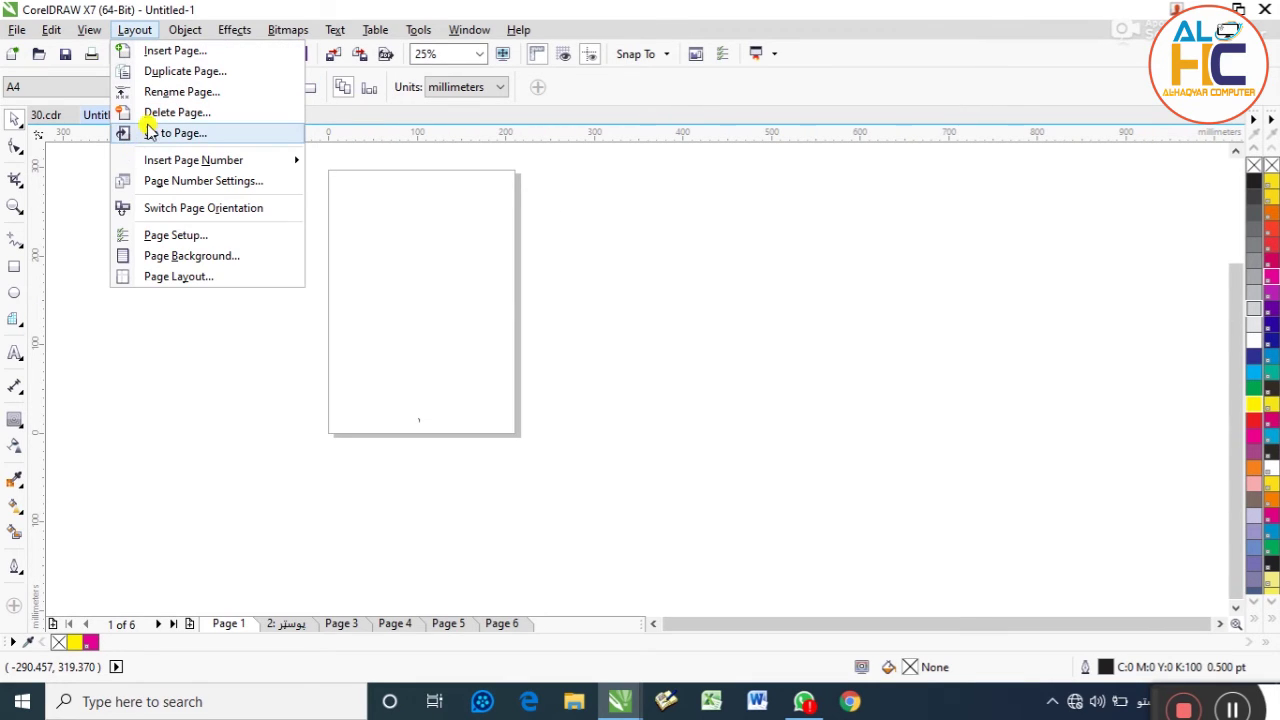
{"action": "left_click", "coordinate": [193, 258]}
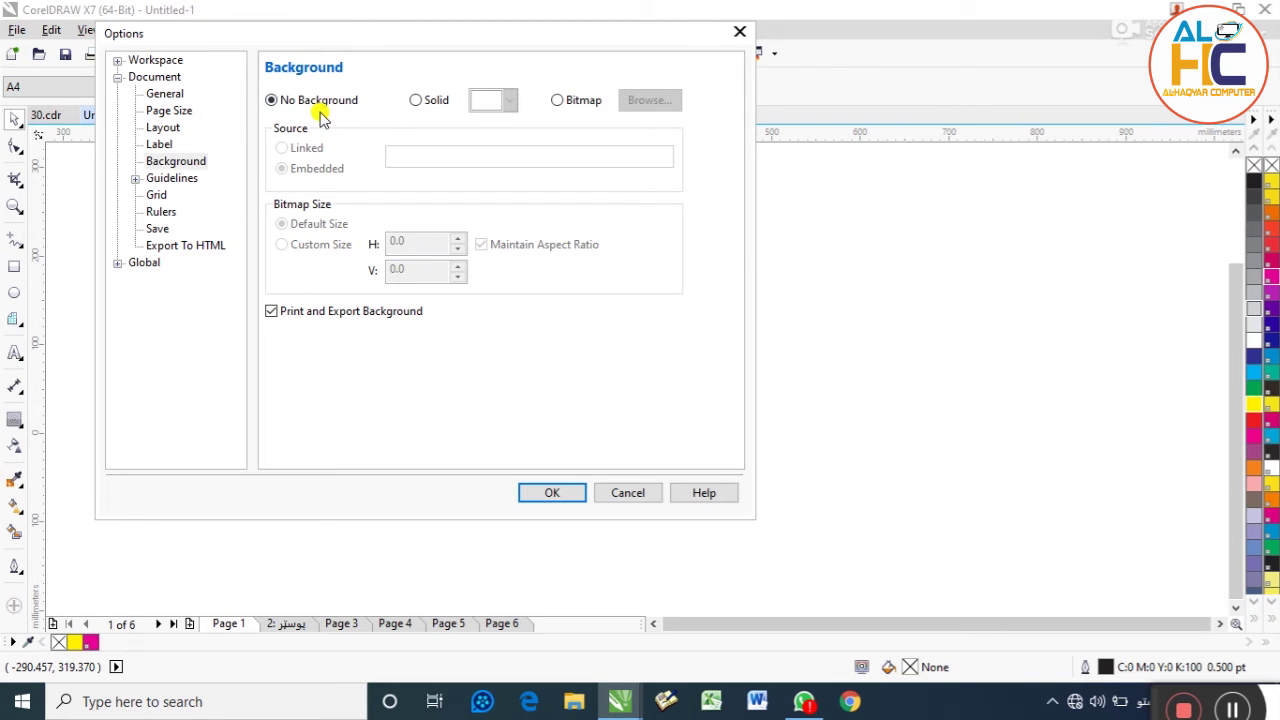
{"action": "left_click", "coordinate": [415, 100]}
{"action": "left_click", "coordinate": [488, 100]}
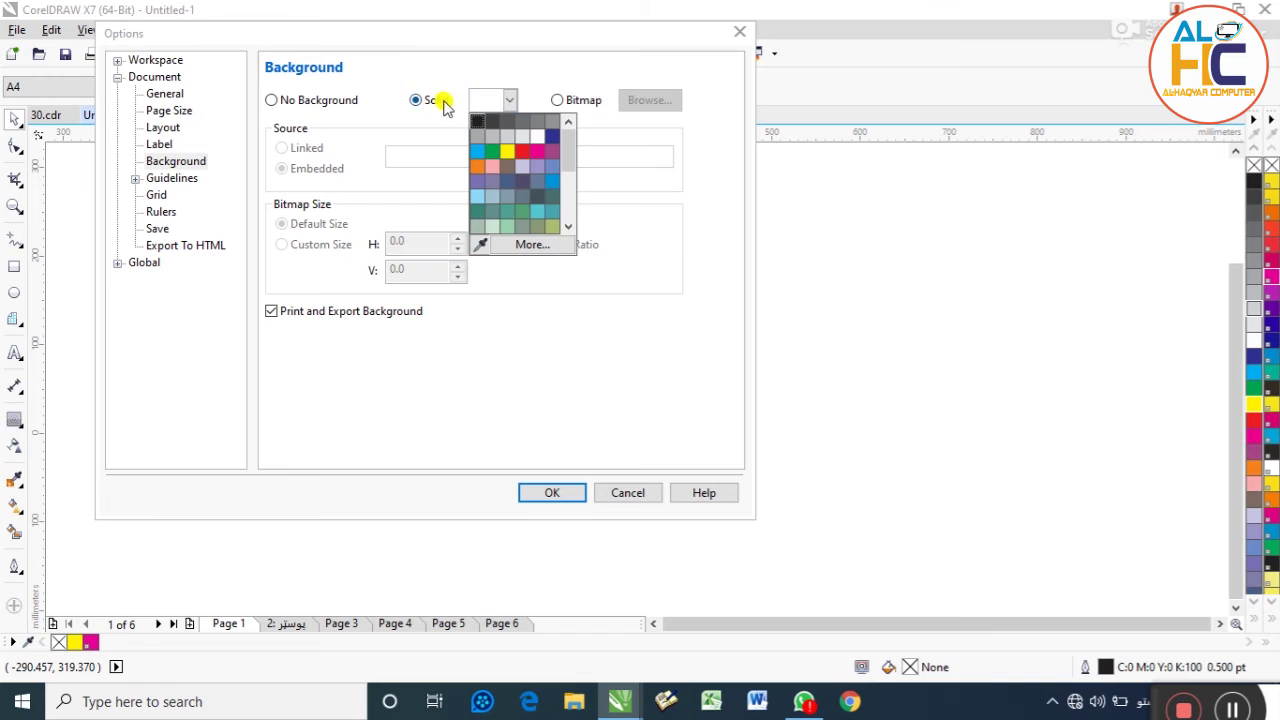
{"action": "left_click", "coordinate": [507, 137]}
{"action": "left_click", "coordinate": [495, 100]}
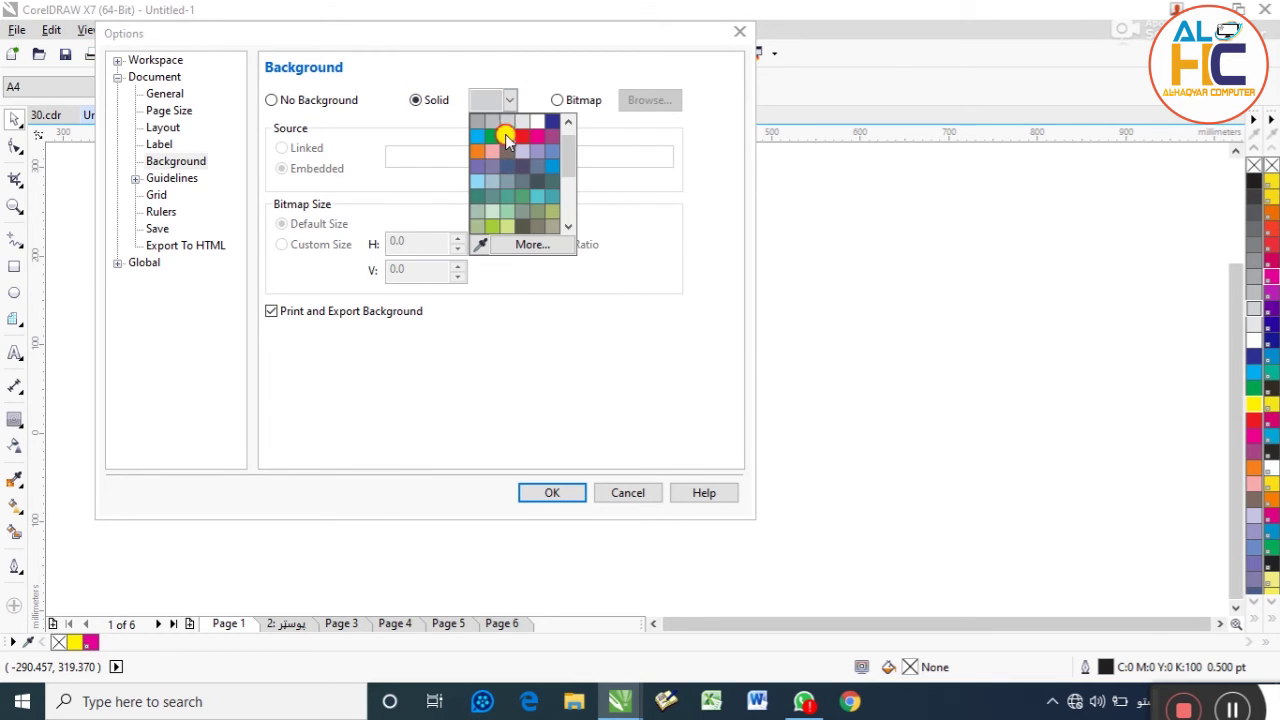
{"action": "left_click", "coordinate": [505, 136]}
{"action": "left_click", "coordinate": [566, 490]}
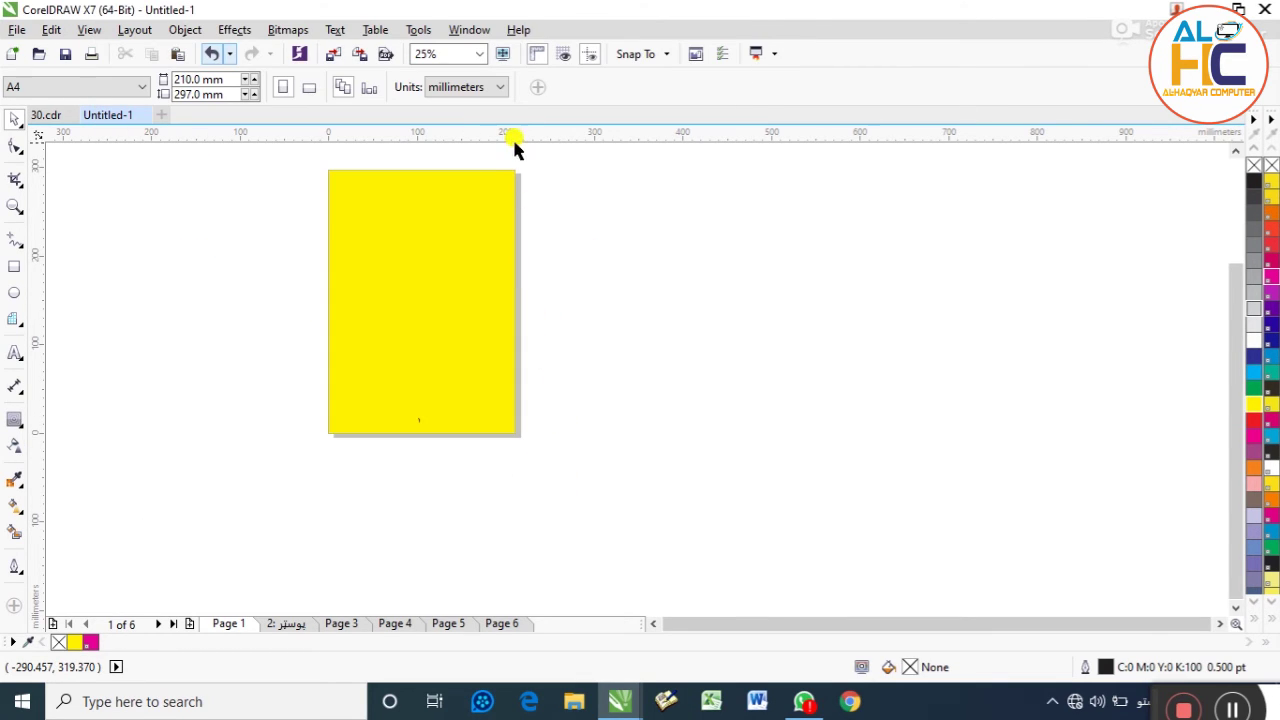
{"action": "left_click", "coordinate": [211, 53]}
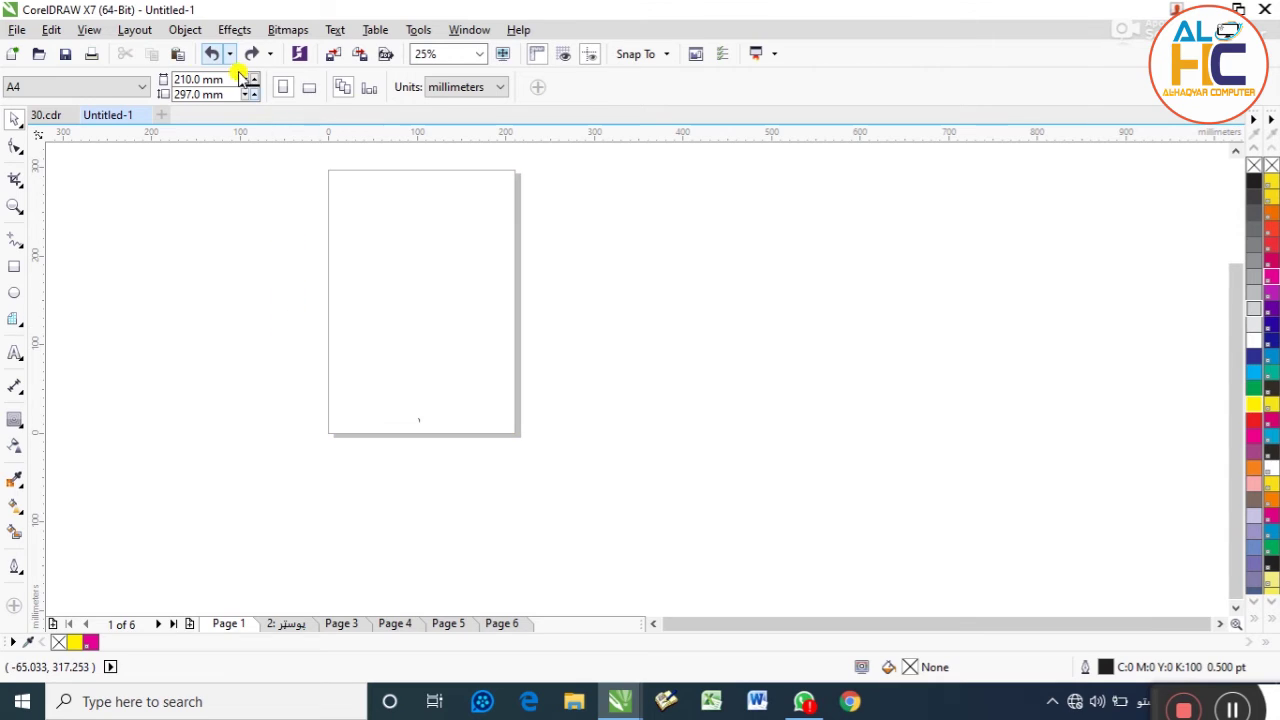
Set the page background to the bitmap gdfgdfg.jpg from Documents, embedded at its default size
{"action": "left_click", "coordinate": [146, 33]}
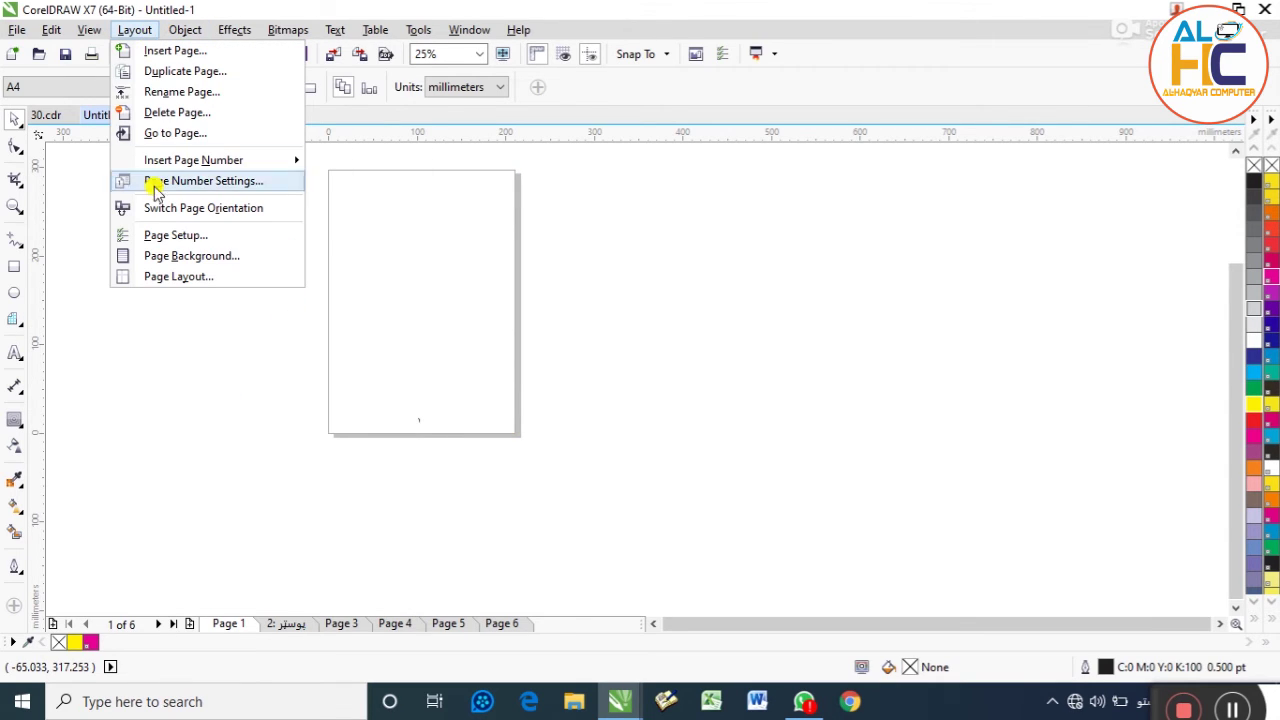
{"action": "left_click", "coordinate": [162, 256]}
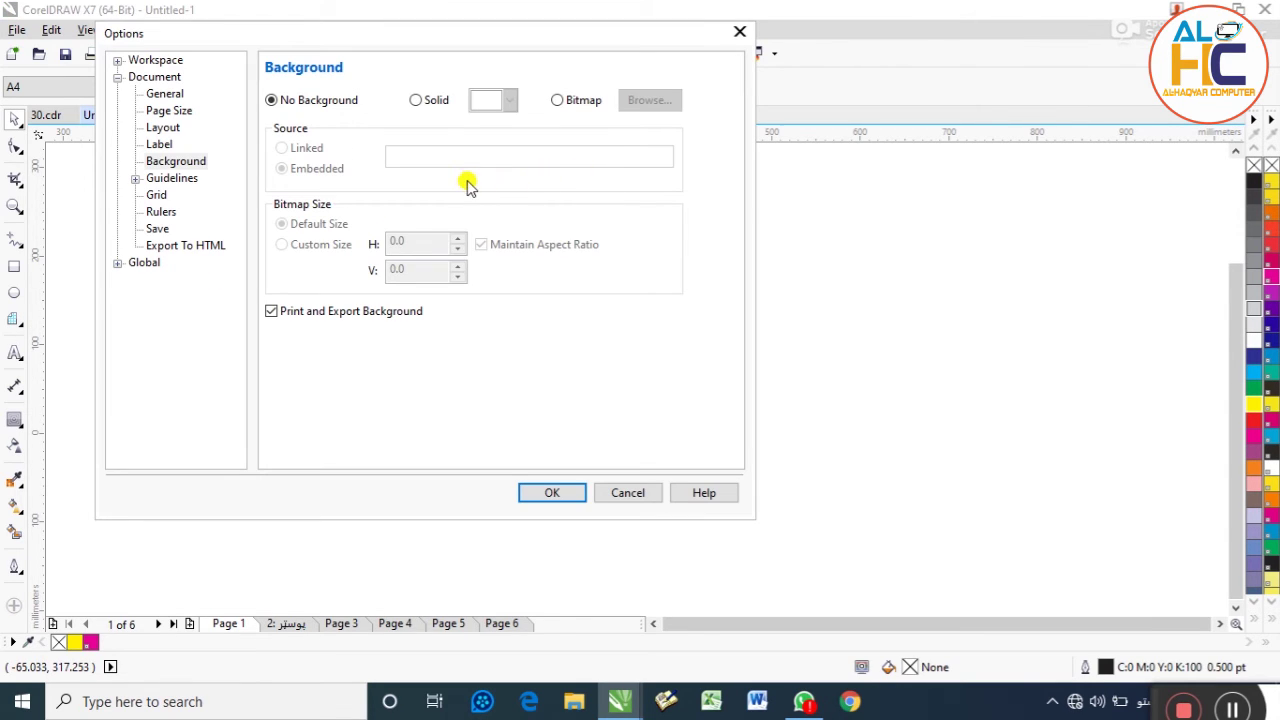
{"action": "left_click", "coordinate": [416, 100]}
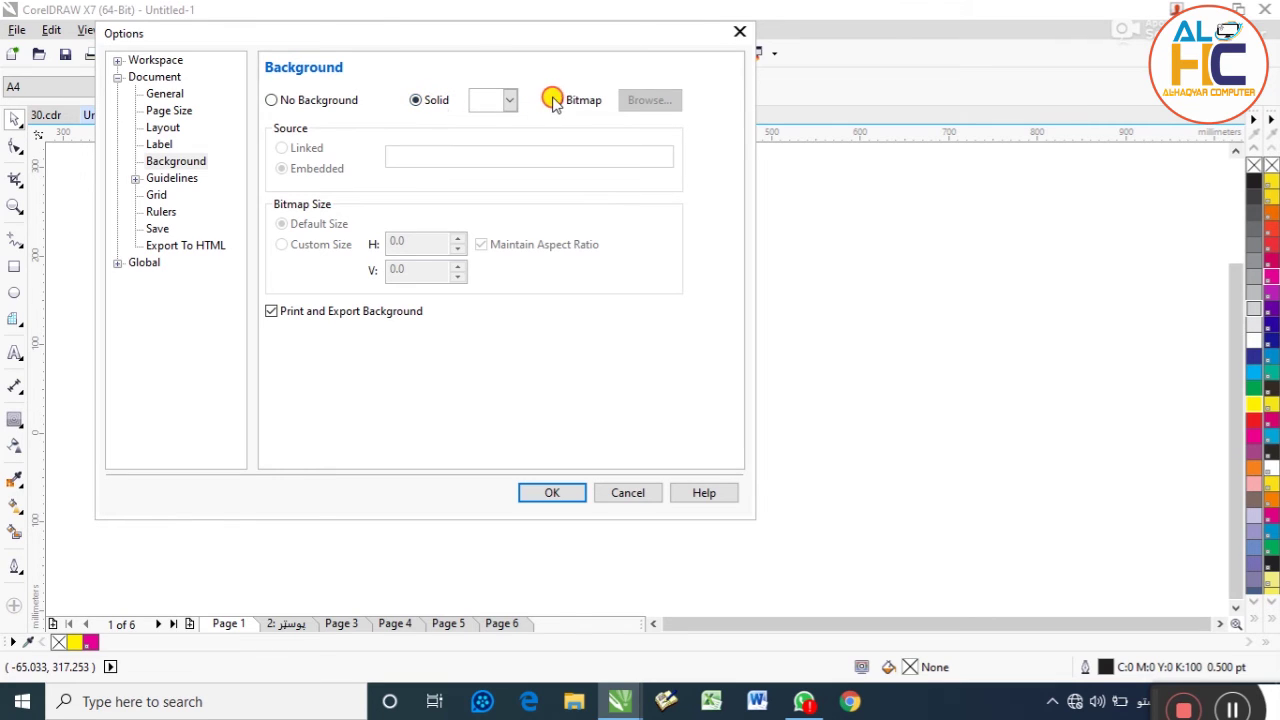
{"action": "left_click", "coordinate": [562, 101]}
{"action": "left_click", "coordinate": [653, 110]}
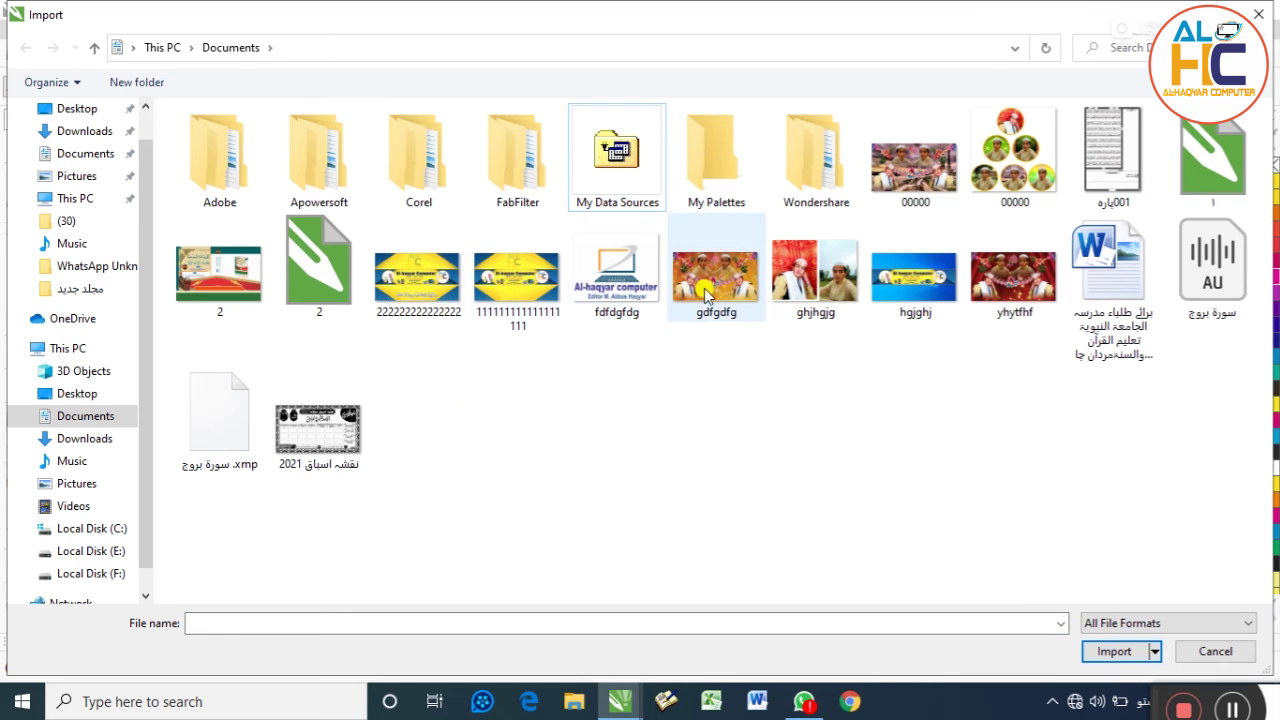
{"action": "double_click", "coordinate": [706, 287]}
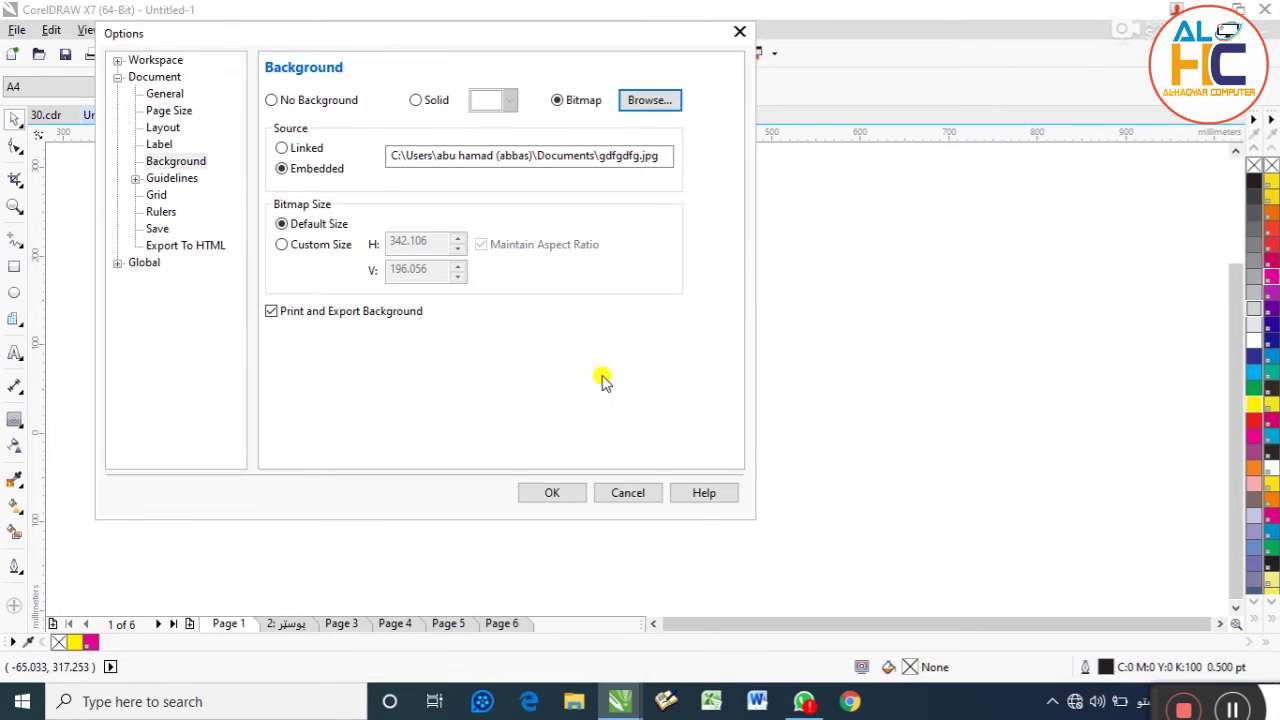
{"action": "left_click", "coordinate": [566, 491]}
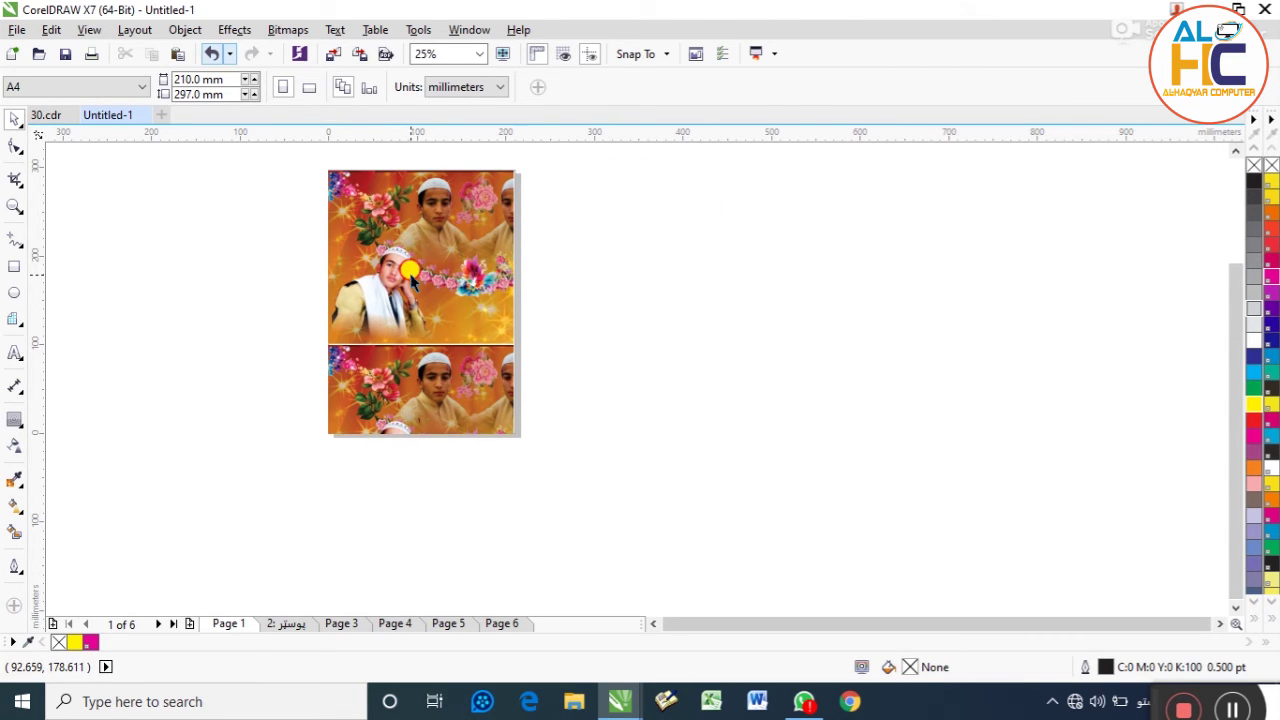
View pages 1 through 5 to examine the bitmap background on each, finishing on page 5
{"action": "left_click", "coordinate": [290, 618]}
{"action": "left_click", "coordinate": [340, 623]}
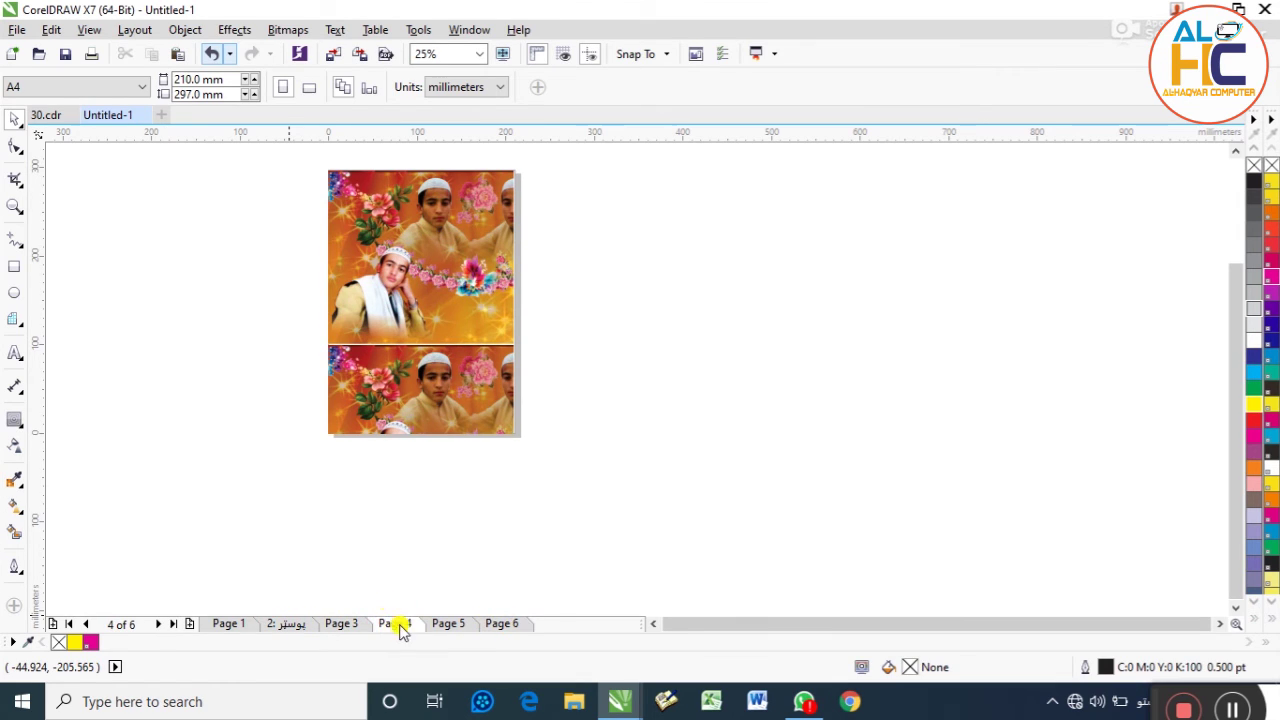
{"action": "left_click", "coordinate": [270, 626]}
{"action": "left_click", "coordinate": [232, 624]}
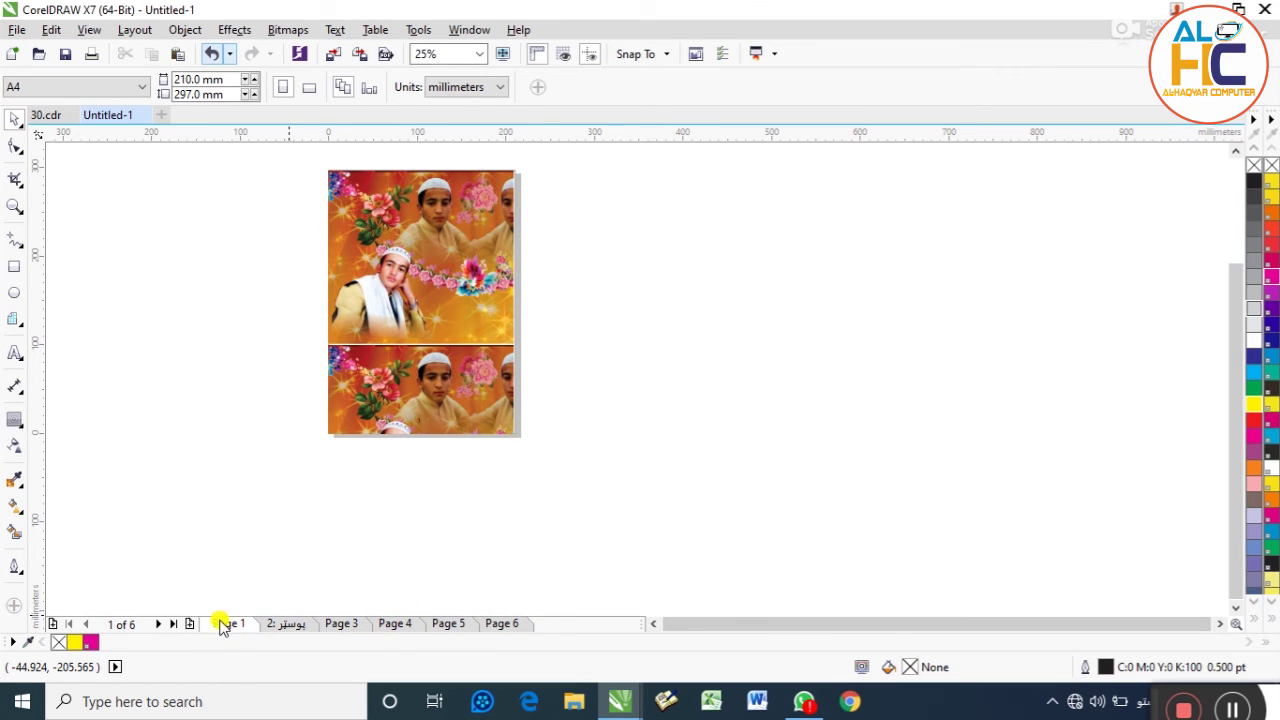
{"action": "left_click", "coordinate": [286, 623]}
{"action": "left_click", "coordinate": [340, 623]}
{"action": "left_click", "coordinate": [394, 623]}
{"action": "left_click", "coordinate": [448, 623]}
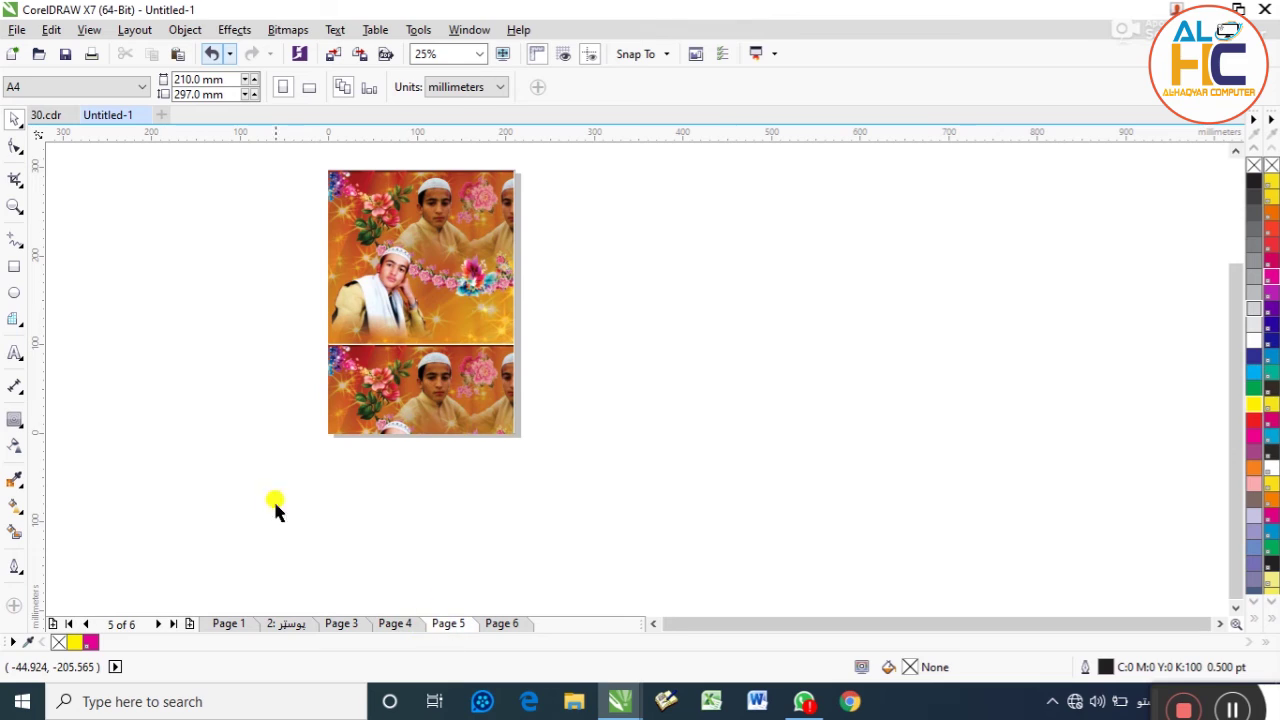
Change the document's page layout from Full Page to Tent Card
{"action": "left_click", "coordinate": [134, 29]}
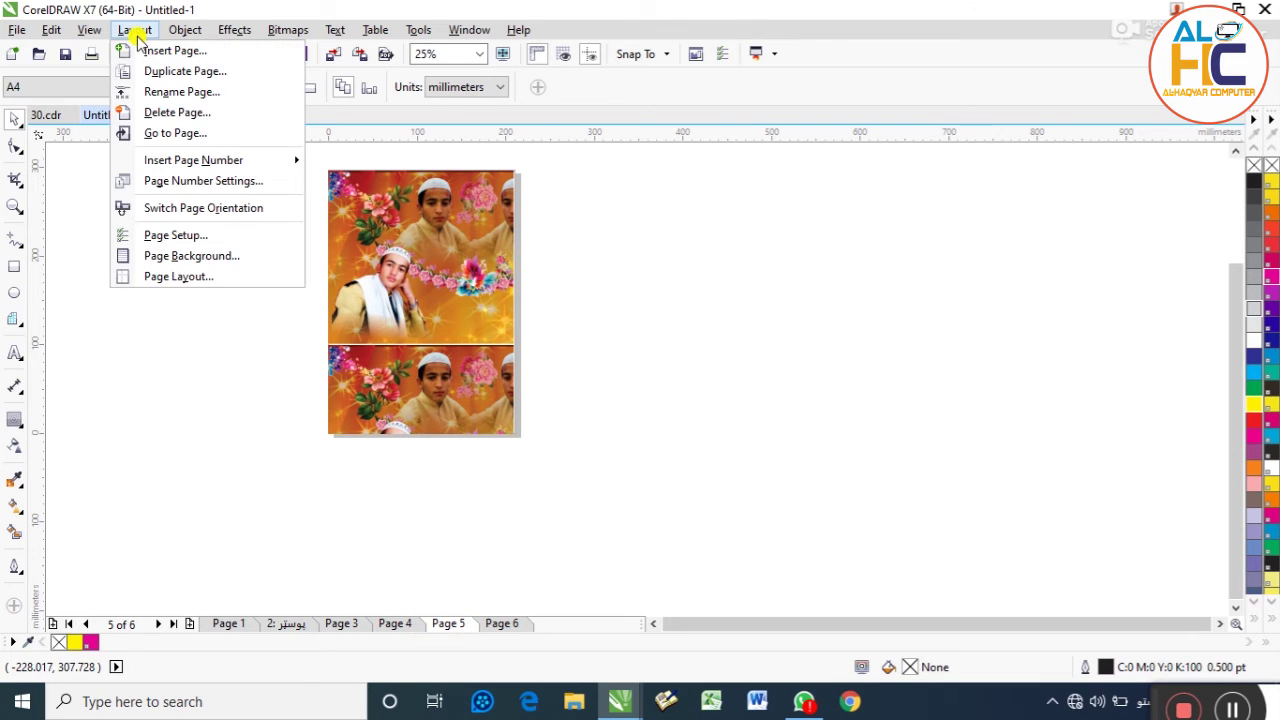
{"action": "left_click", "coordinate": [195, 280]}
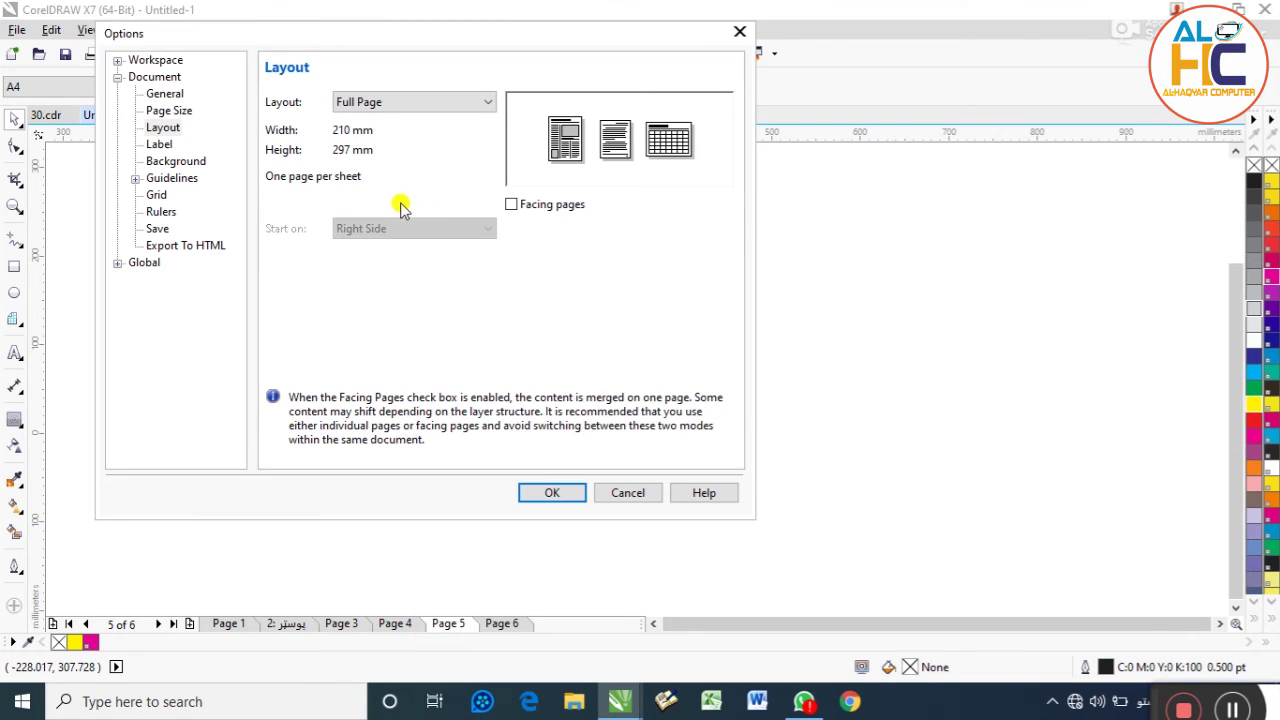
{"action": "left_click", "coordinate": [393, 104]}
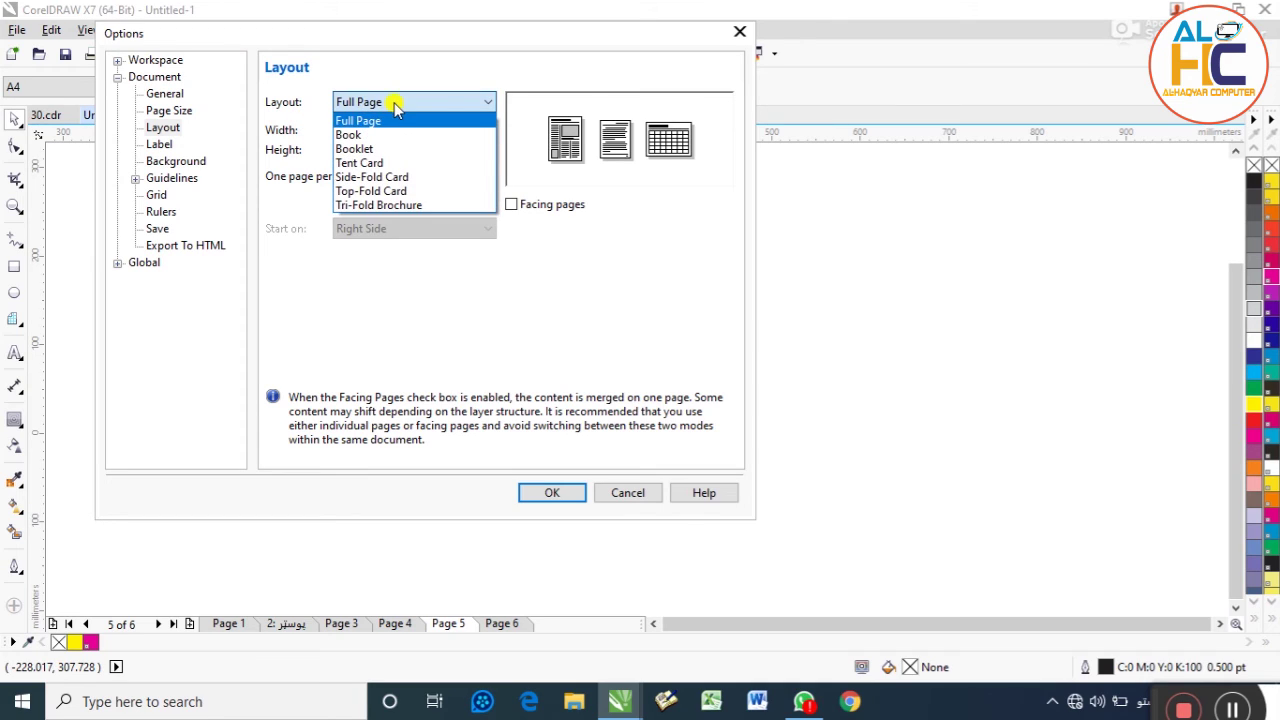
{"action": "left_click", "coordinate": [392, 135]}
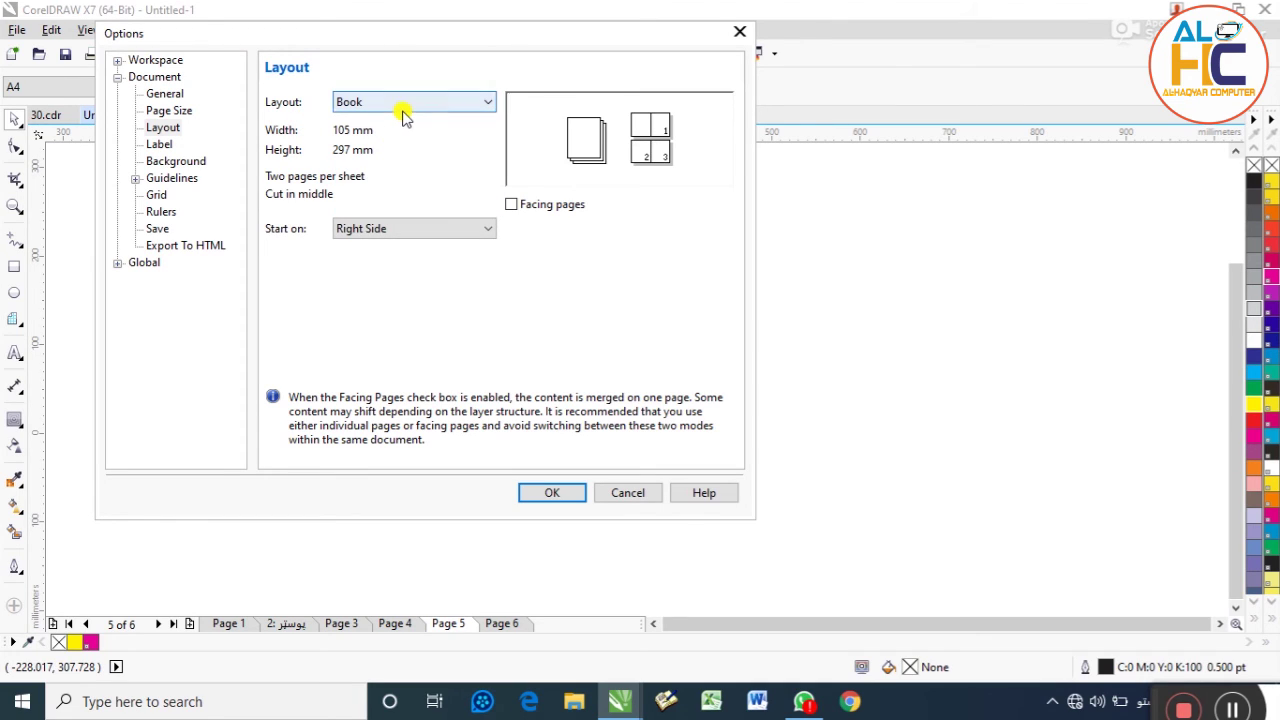
{"action": "left_click", "coordinate": [403, 104]}
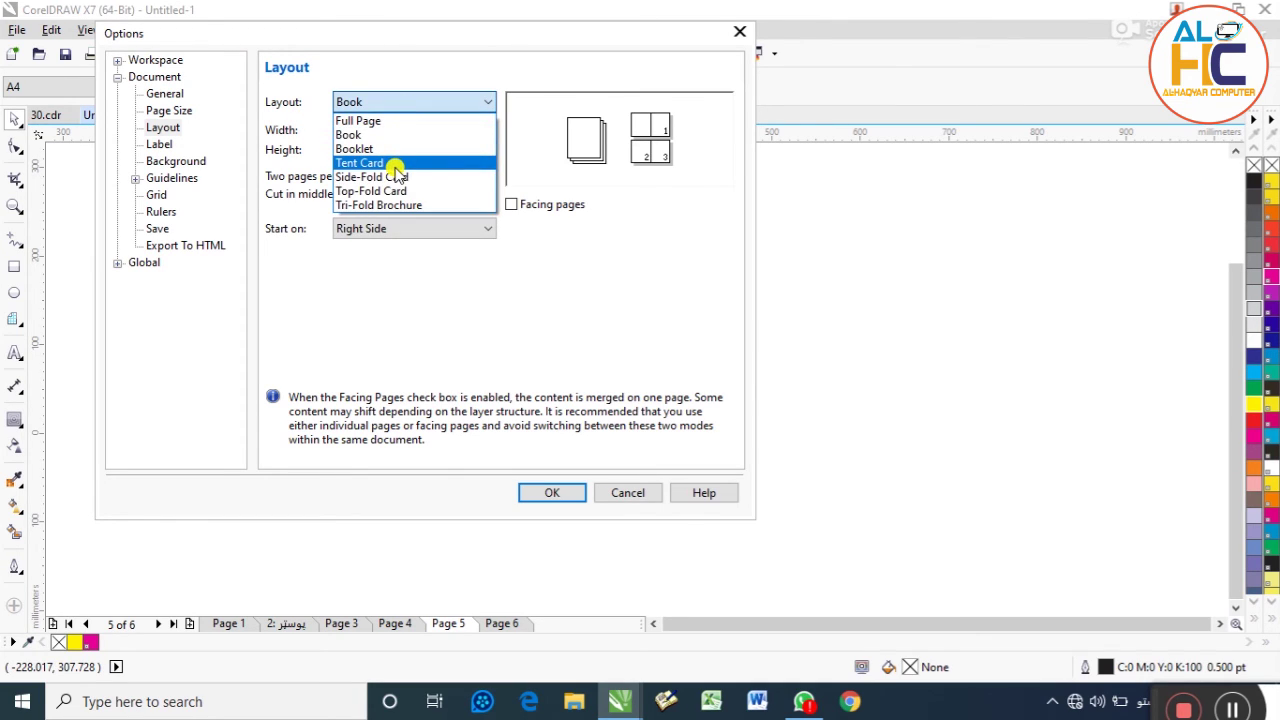
{"action": "left_click", "coordinate": [396, 165]}
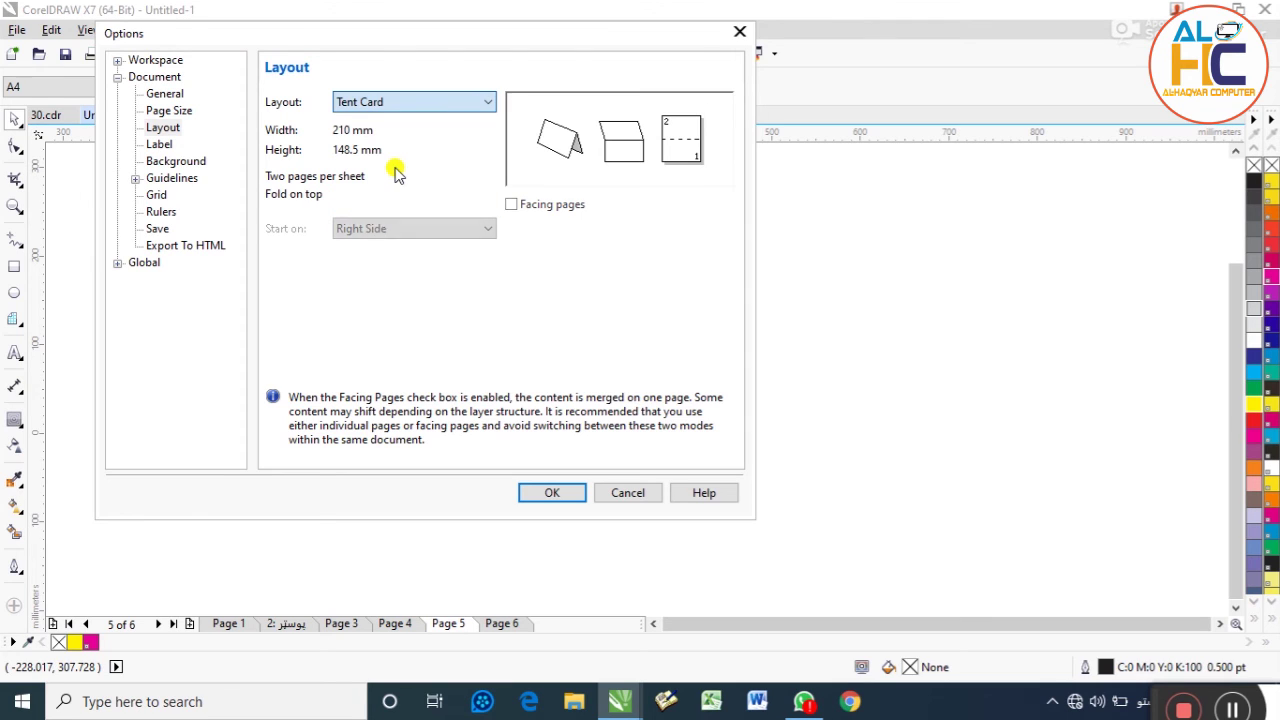
{"action": "left_click", "coordinate": [540, 491]}
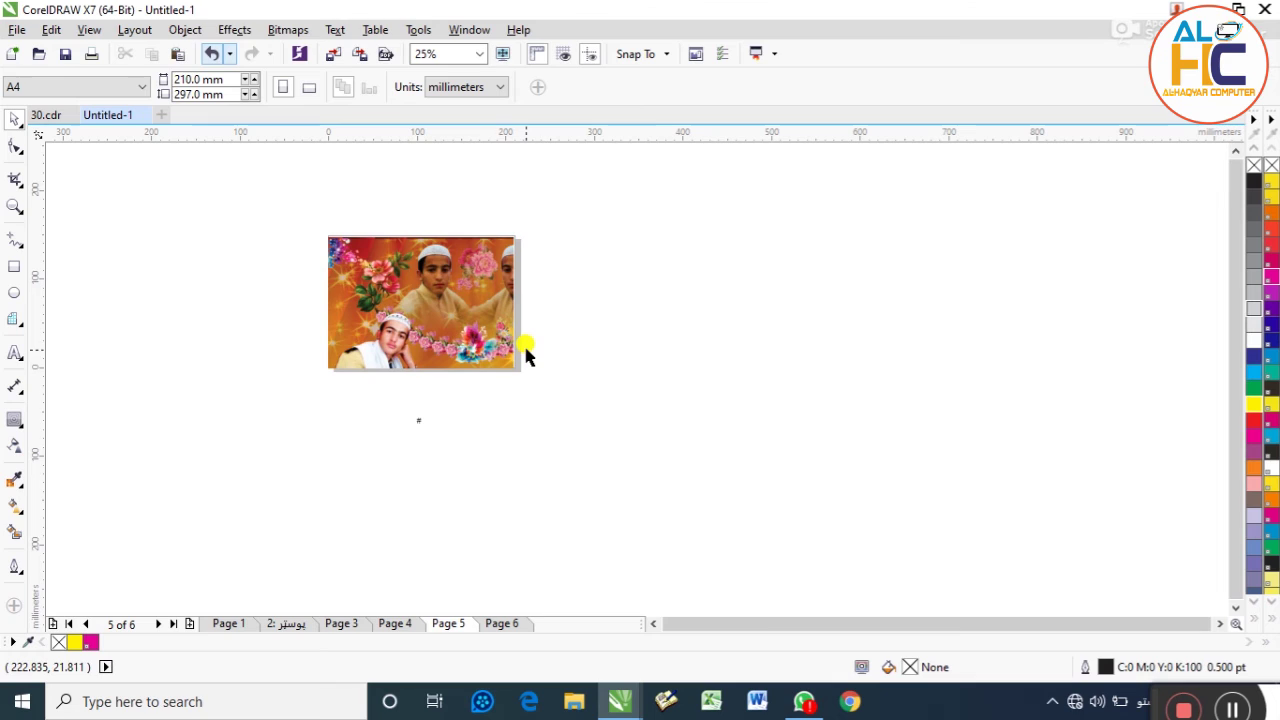
{"action": "left_click_drag", "start_coordinate": [540, 174], "coordinate": [224, 482]}
{"action": "left_click_drag", "start_coordinate": [341, 448], "coordinate": [486, 436]}
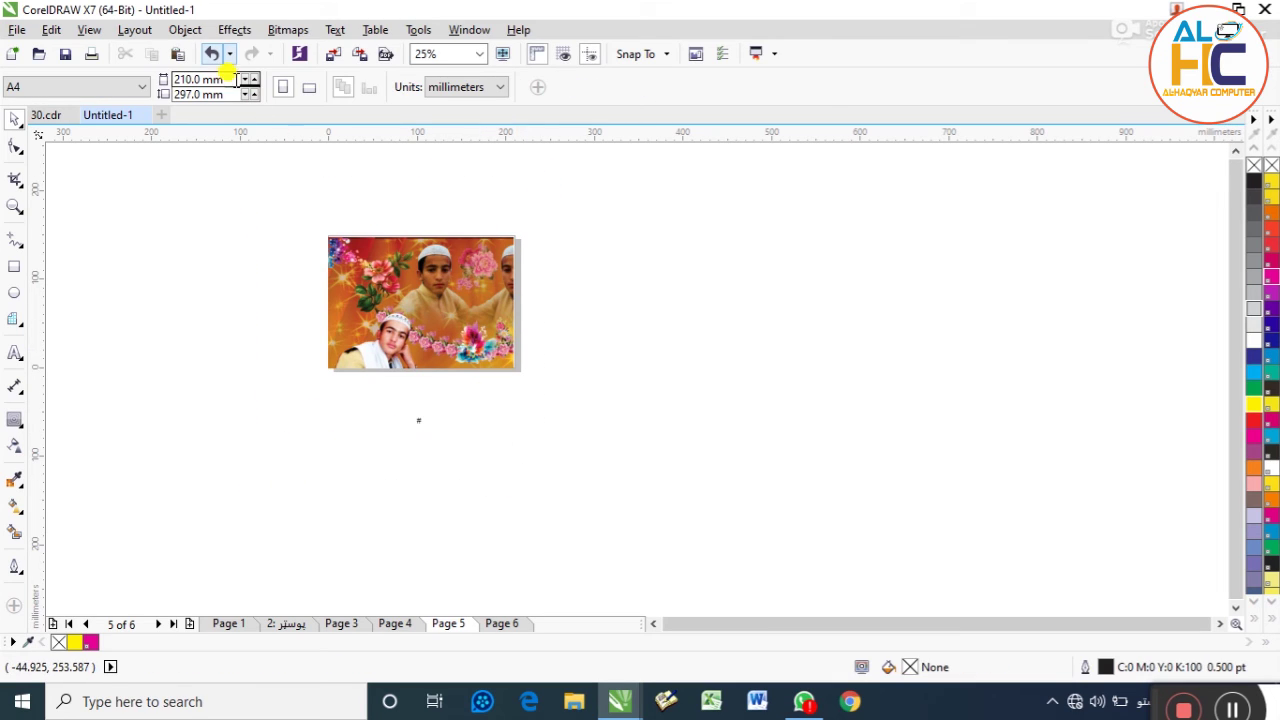
Try the Booklet and Full Page layouts in the page layout options and apply the Book layout starting on the right side
{"action": "left_click", "coordinate": [136, 30]}
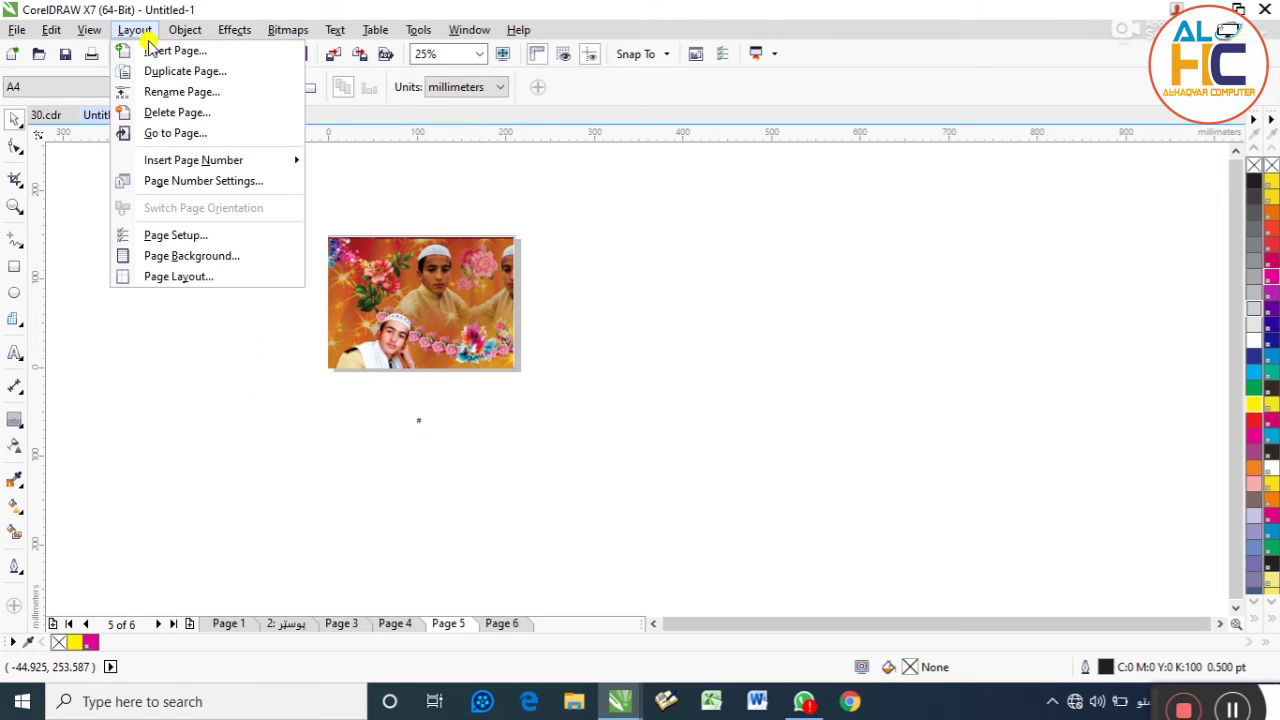
{"action": "left_click", "coordinate": [179, 275]}
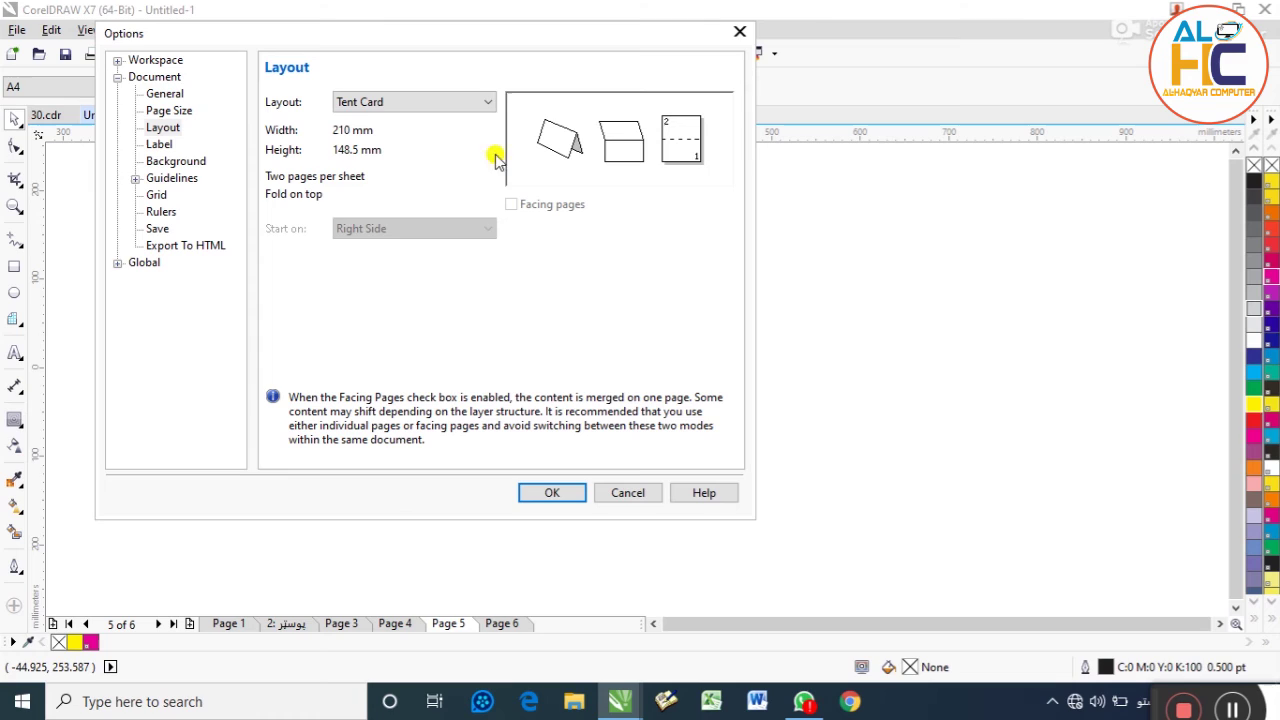
{"action": "left_click", "coordinate": [437, 100]}
{"action": "left_click", "coordinate": [393, 142]}
{"action": "left_click", "coordinate": [380, 101]}
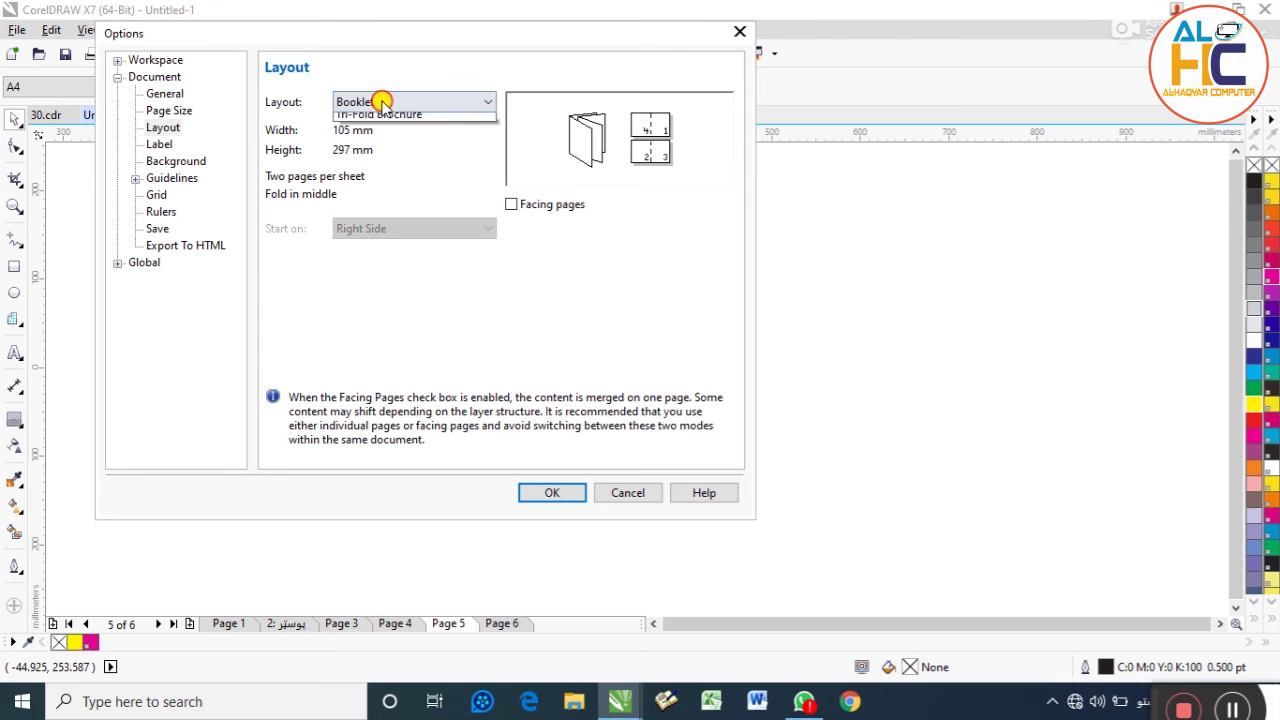
{"action": "left_click", "coordinate": [378, 127]}
{"action": "left_click", "coordinate": [394, 100]}
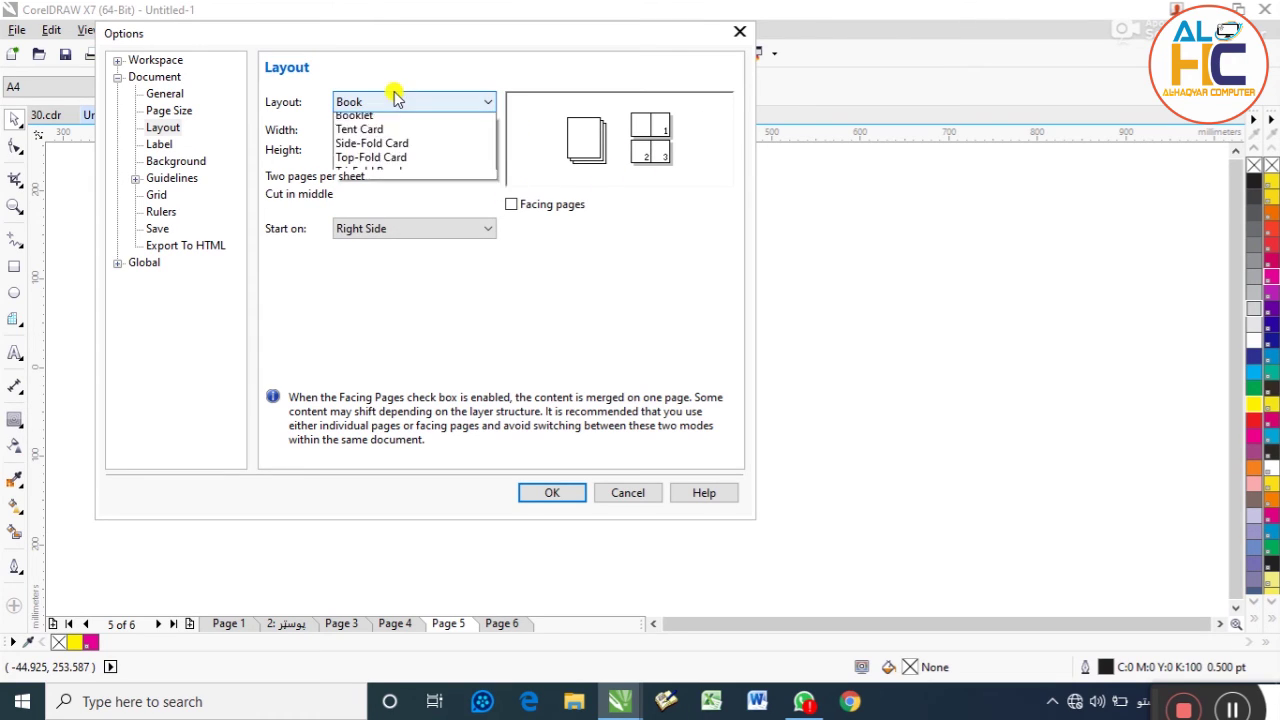
{"action": "left_click", "coordinate": [396, 117]}
{"action": "left_click", "coordinate": [397, 106]}
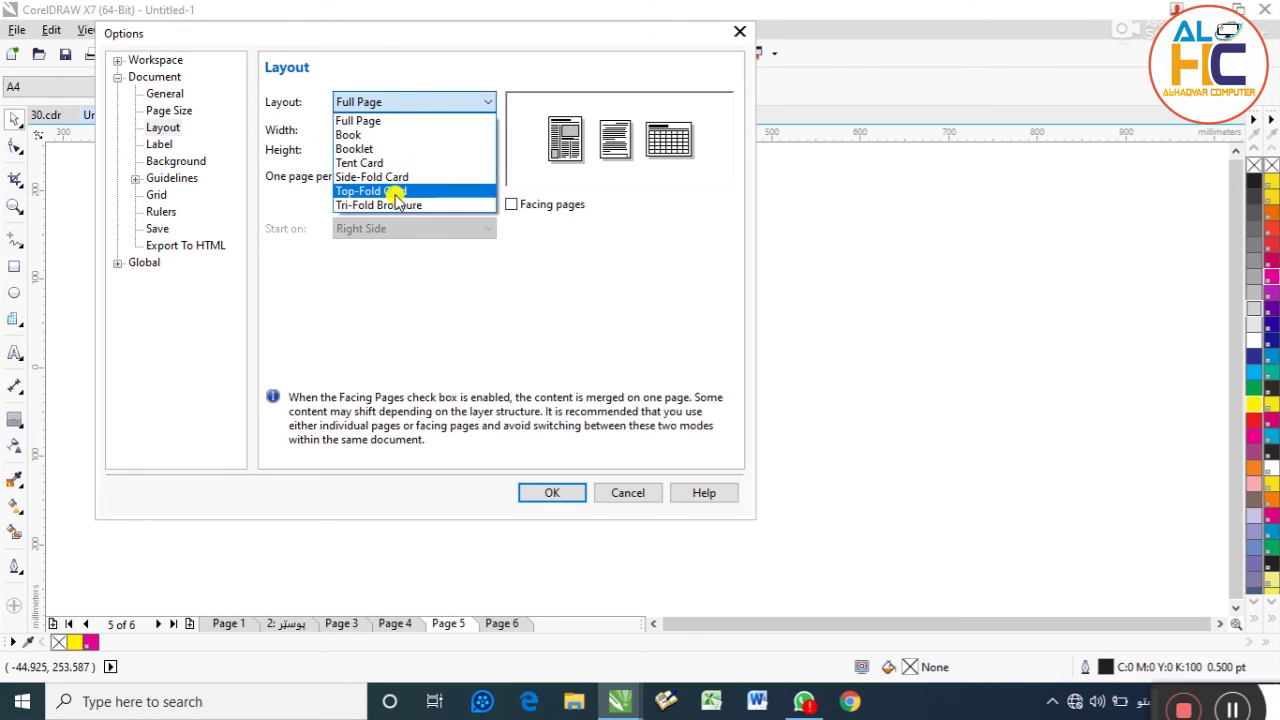
{"action": "left_click", "coordinate": [378, 138]}
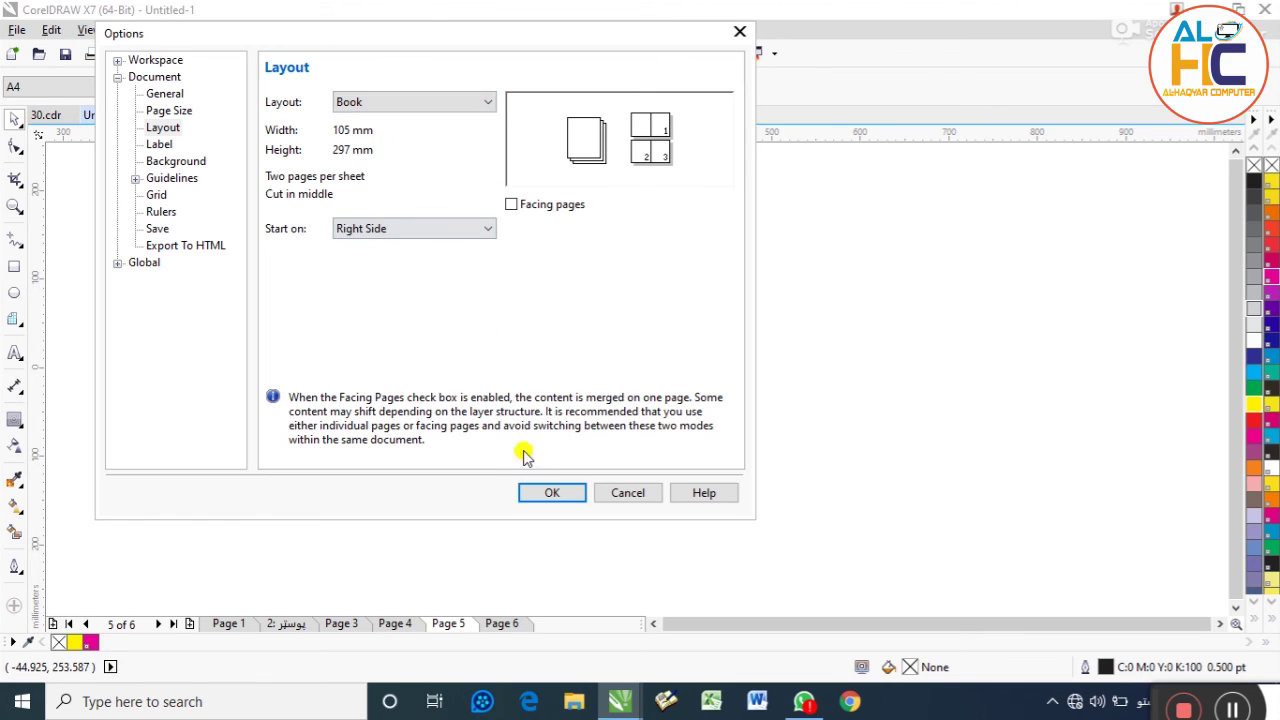
{"action": "left_click", "coordinate": [547, 492]}
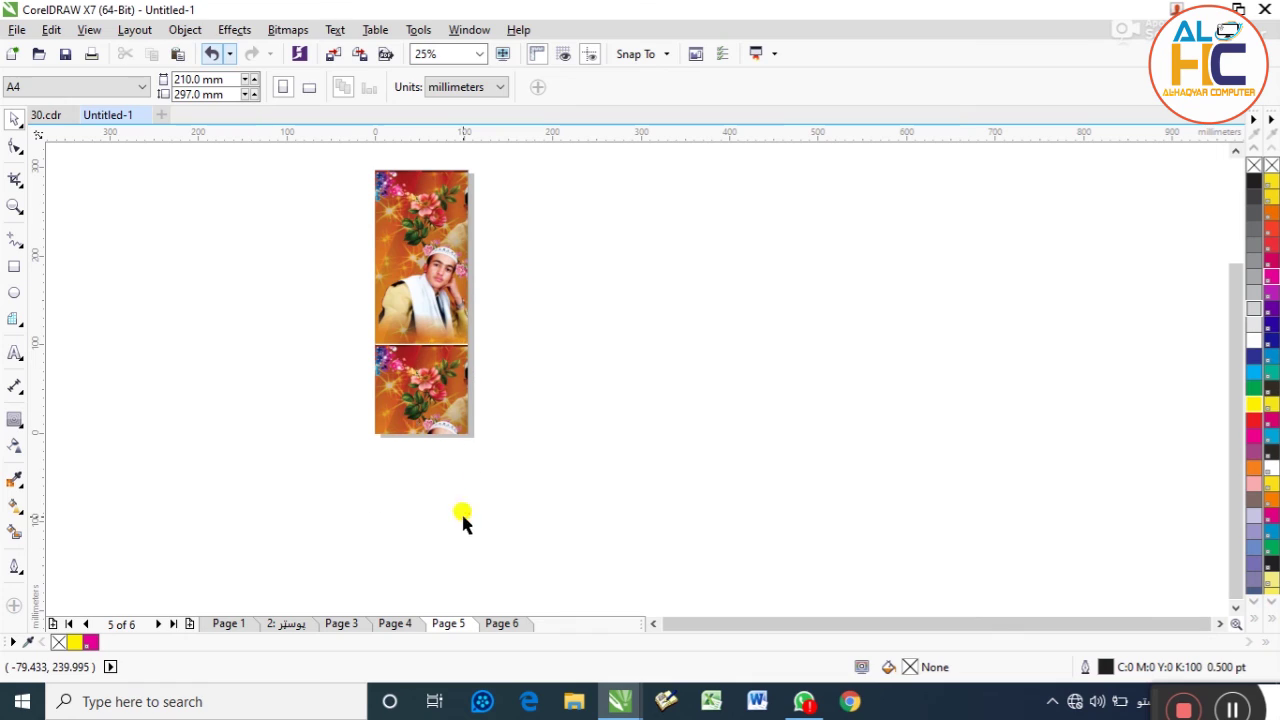
{"action": "left_click", "coordinate": [402, 340]}
{"action": "key", "text": "Escape"}
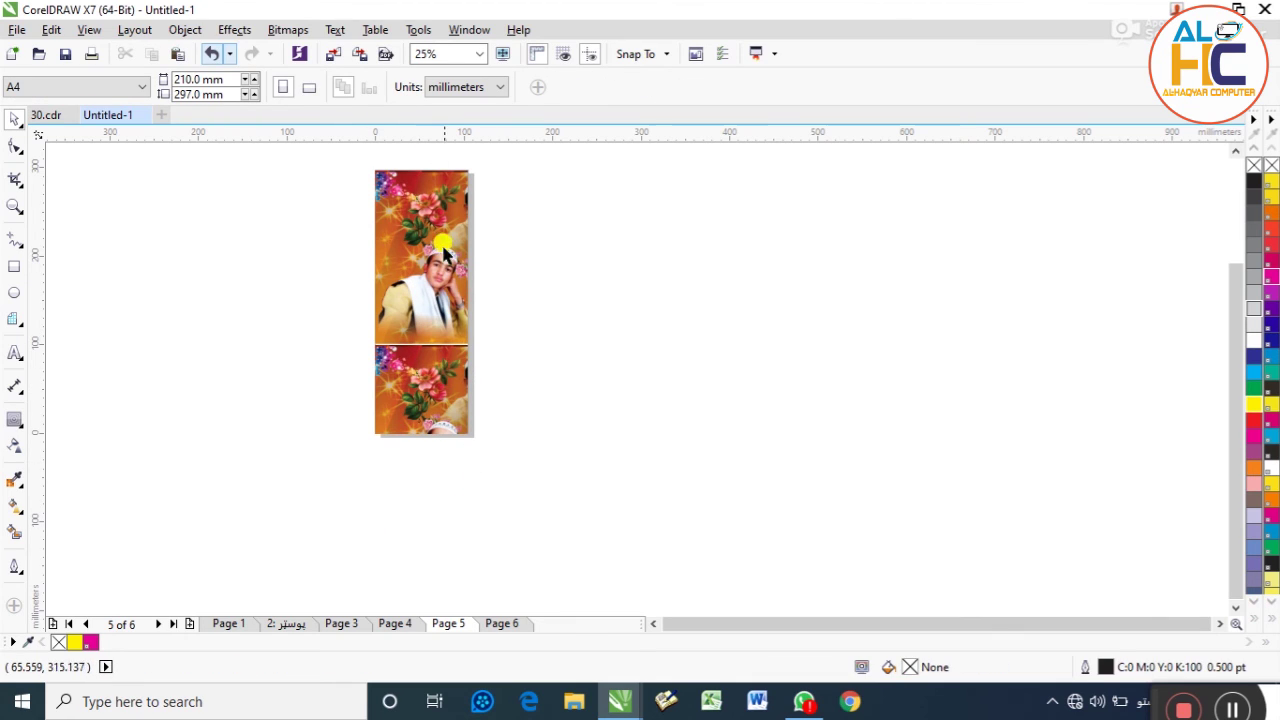
{"action": "left_click", "coordinate": [132, 29]}
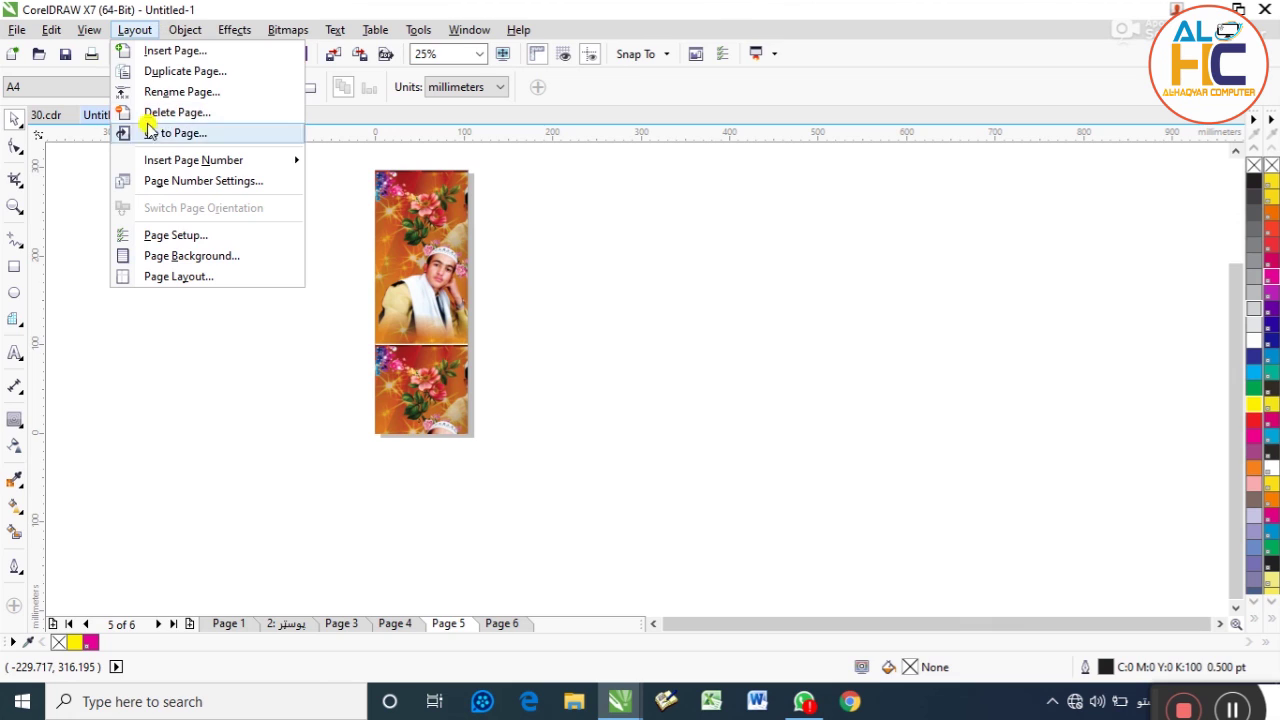
{"action": "mouse_move", "coordinate": [172, 30]}
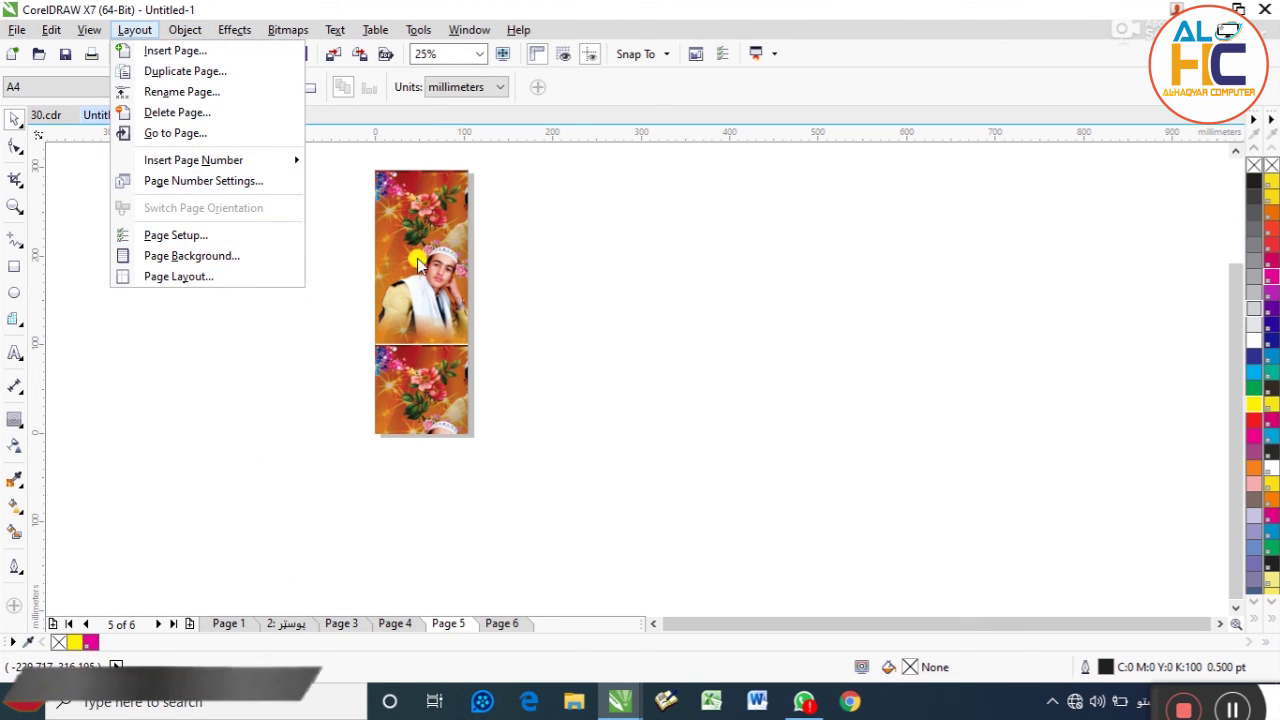
{"action": "left_click", "coordinate": [475, 220]}
{"action": "left_click", "coordinate": [134, 29]}
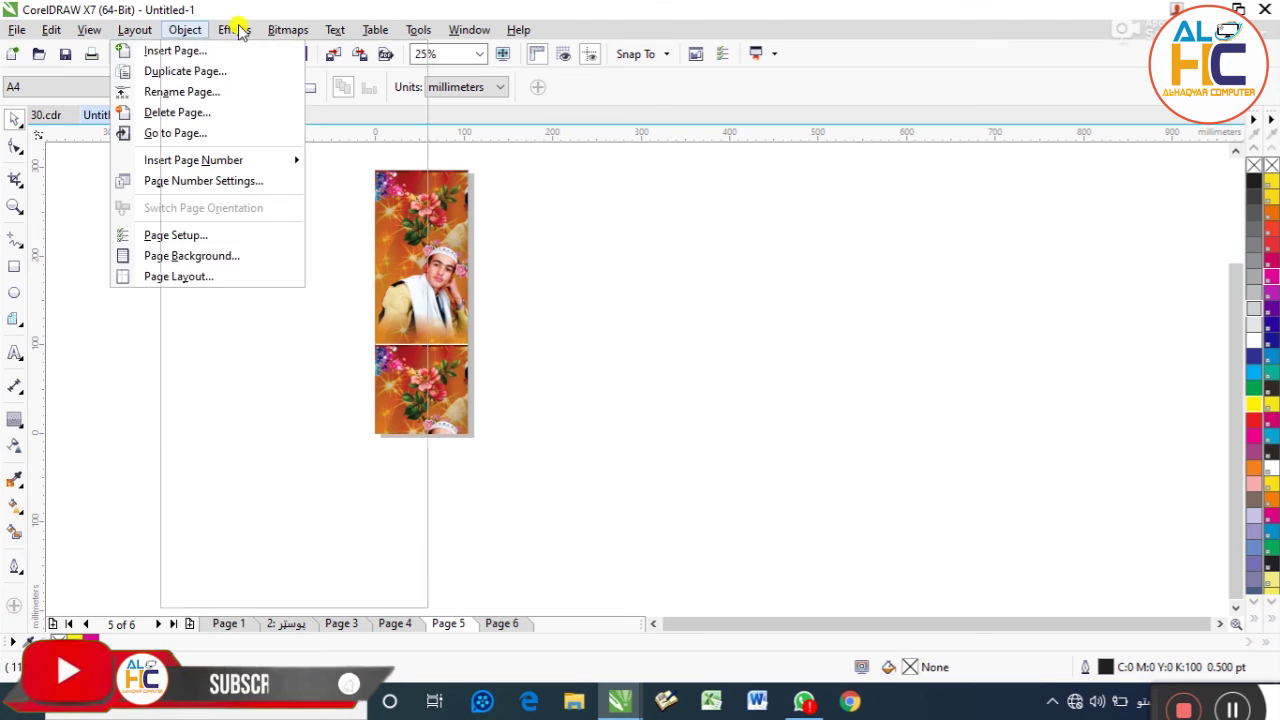
{"action": "left_click", "coordinate": [130, 28]}
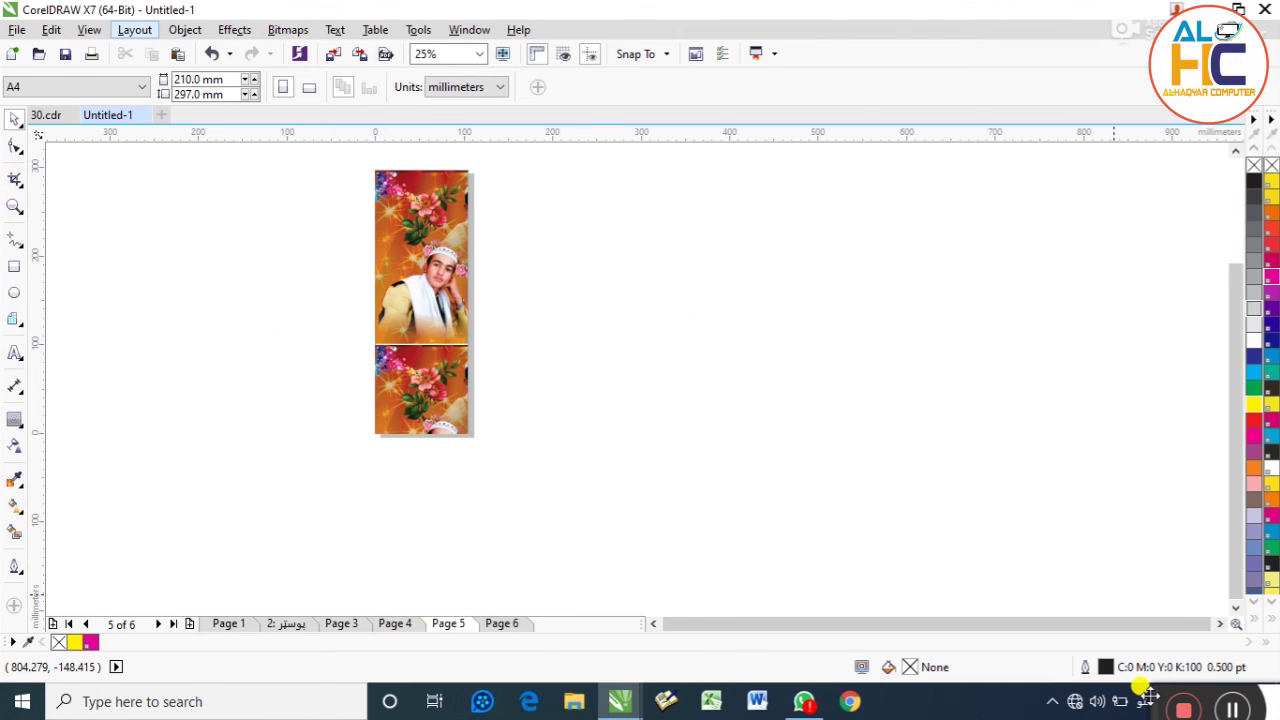
{"action": "left_click_drag", "start_coordinate": [1148, 697], "coordinate": [767, 505]}
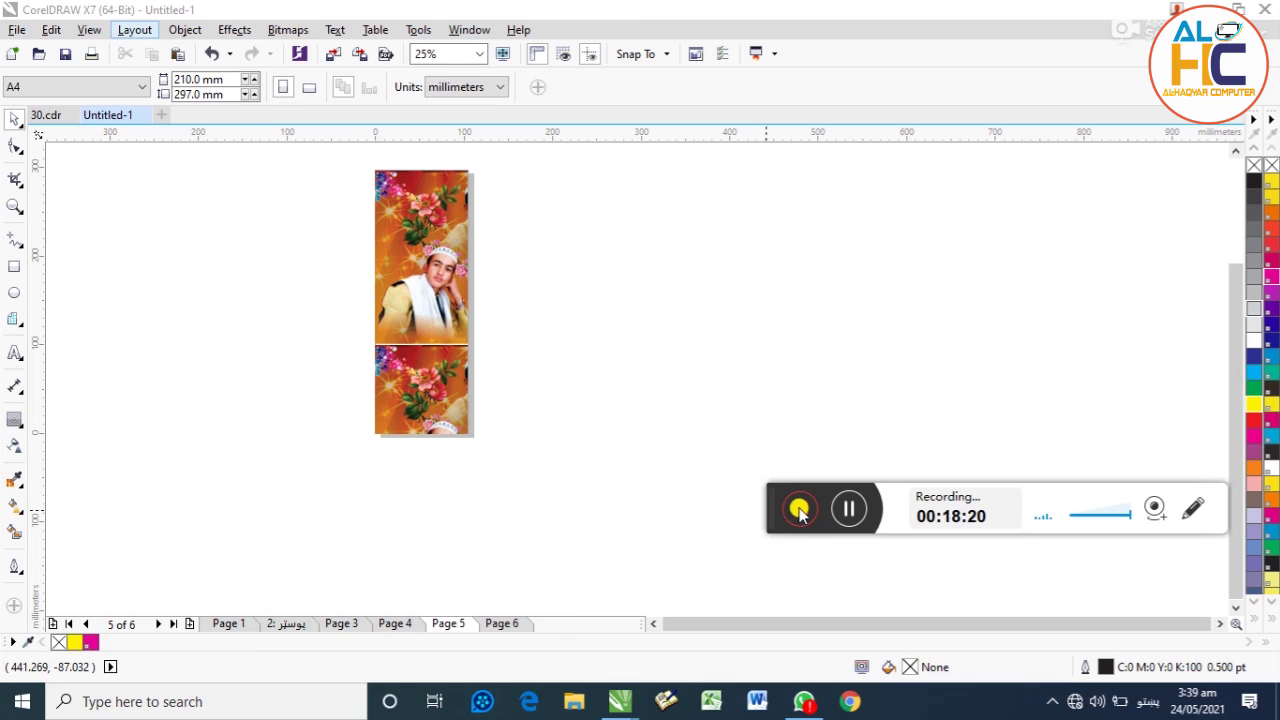
{"action": "left_click", "coordinate": [799, 510]}
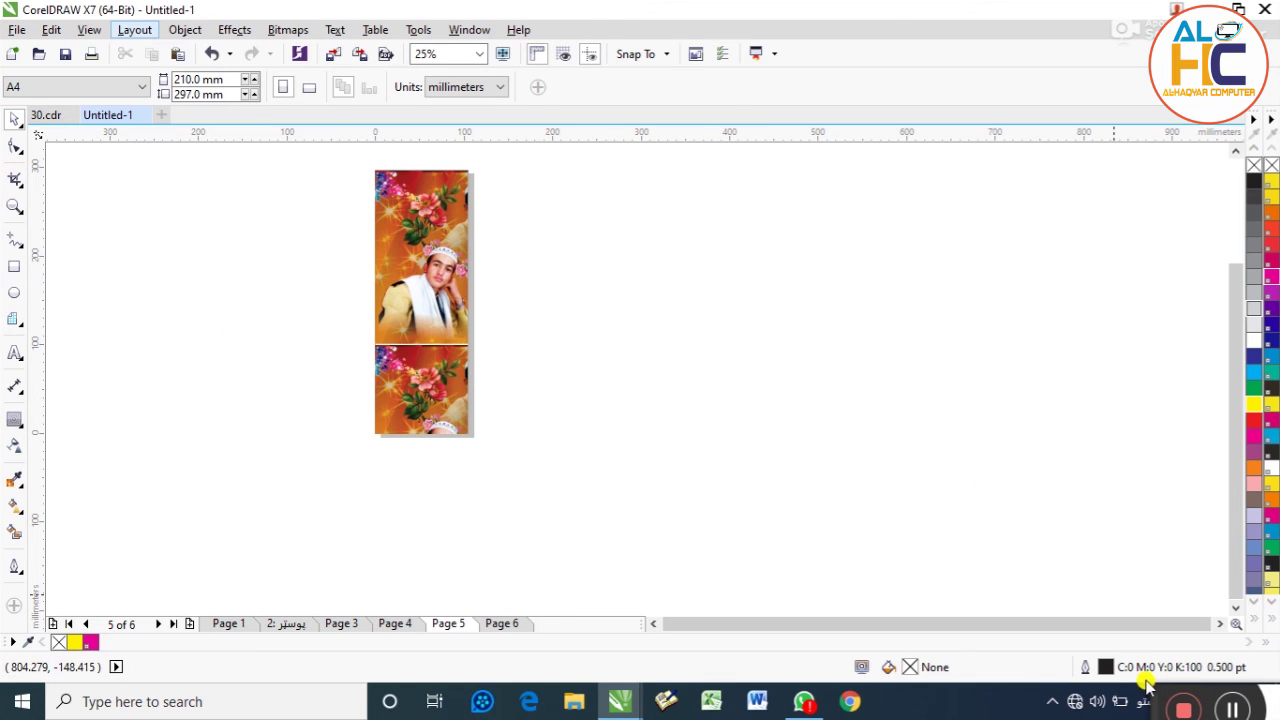
{"action": "left_click_drag", "start_coordinate": [1148, 700], "coordinate": [760, 490]}
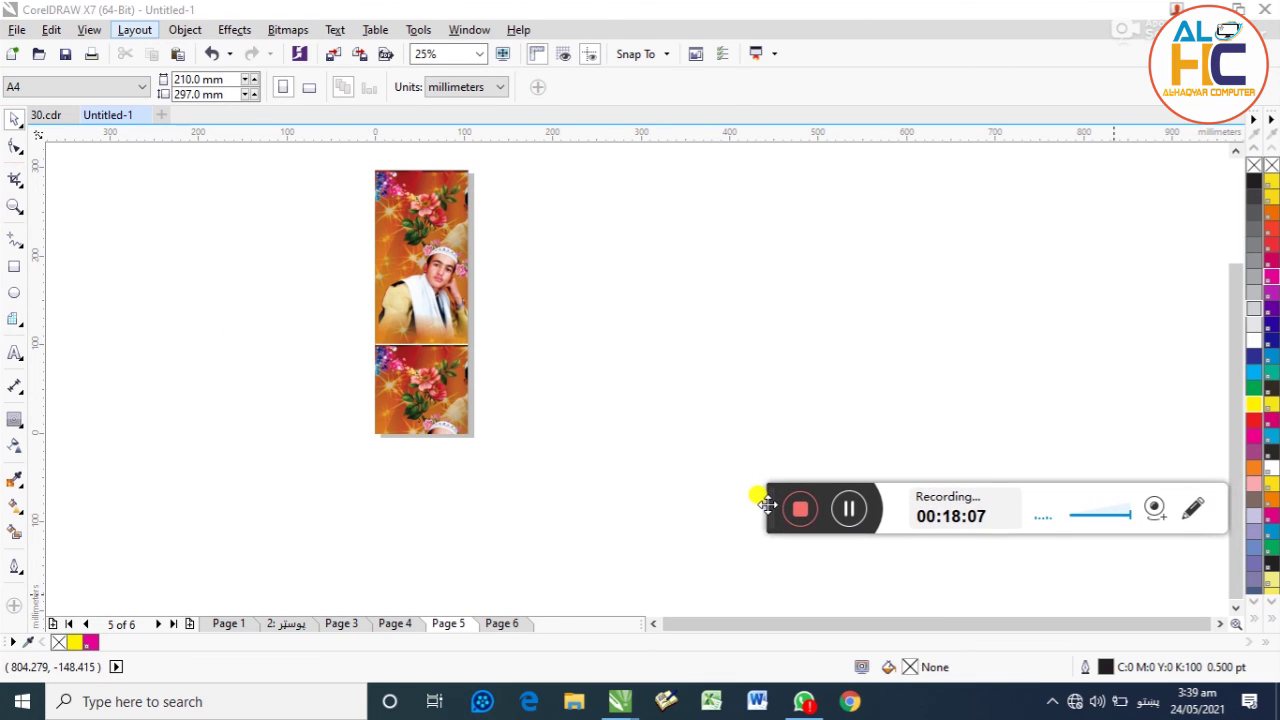